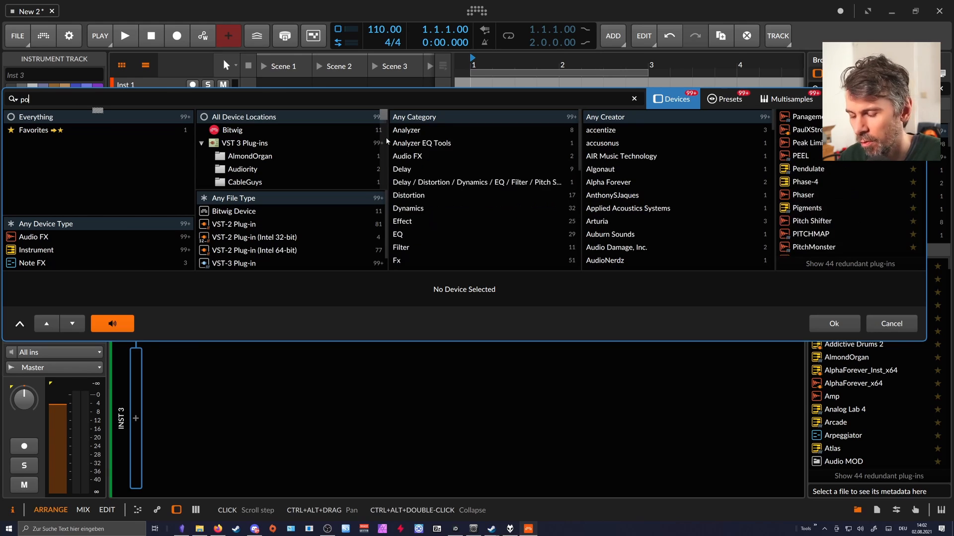
Insert a Polysynth device on the Inst 3 track from the device search results.
key(Down)
key(Down)
key(Down)
key(Down)
key(Return)
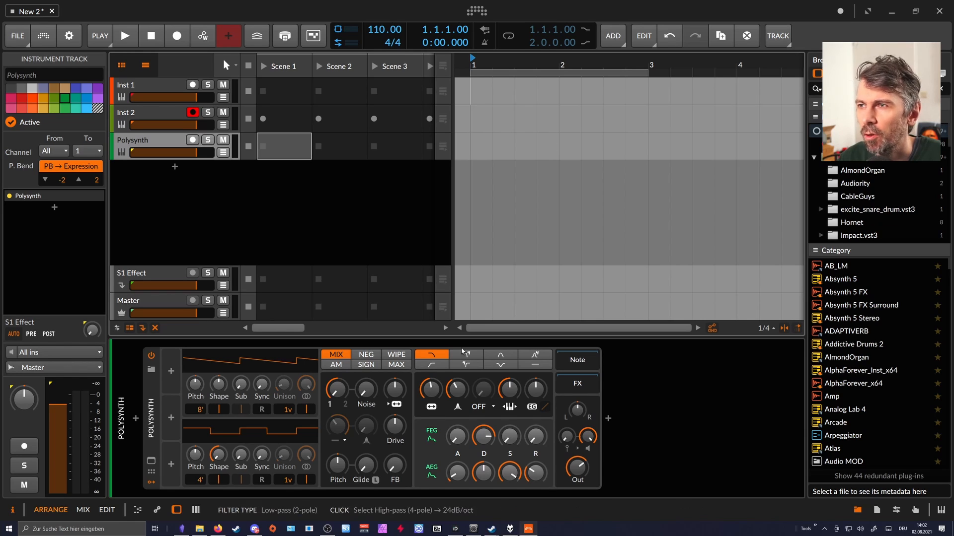
drag(480, 66, 476, 73)
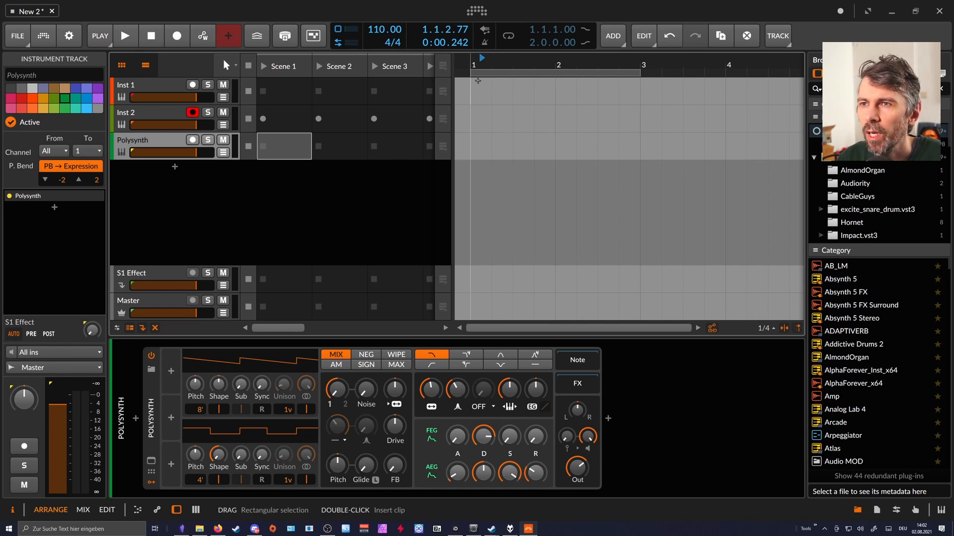
Add a DC Offset device to the empty Inst 1 track, searching for "dc" across all device types.
click(159, 87)
click(153, 437)
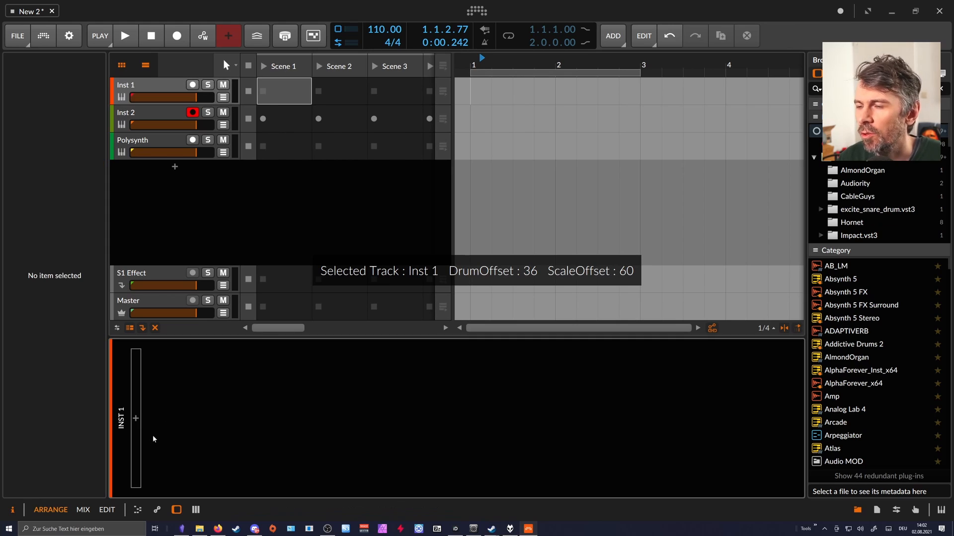
click(135, 419)
text(d)
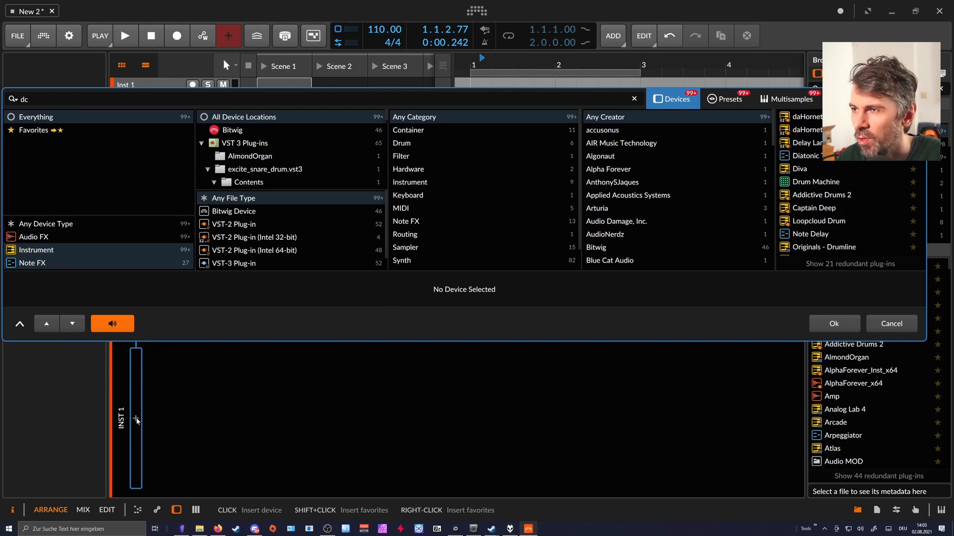
text(c)
click(69, 228)
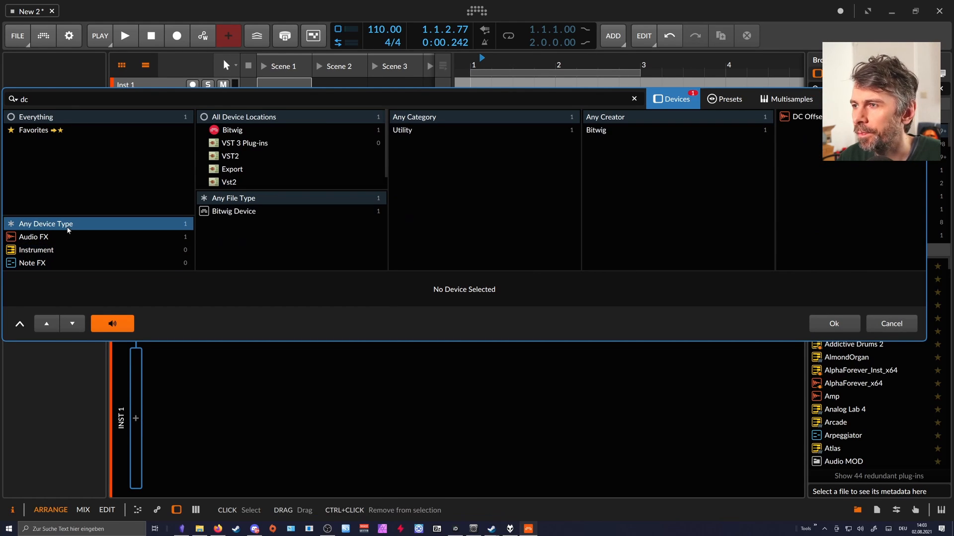
double_click(807, 116)
Try out a different offset amount on the DC Offset device and reset it to 0.00.
mouse_move(174, 416)
mouse_down()
mouse_move(174, 379)
mouse_move(174, 428)
mouse_up()
double_click(174, 419)
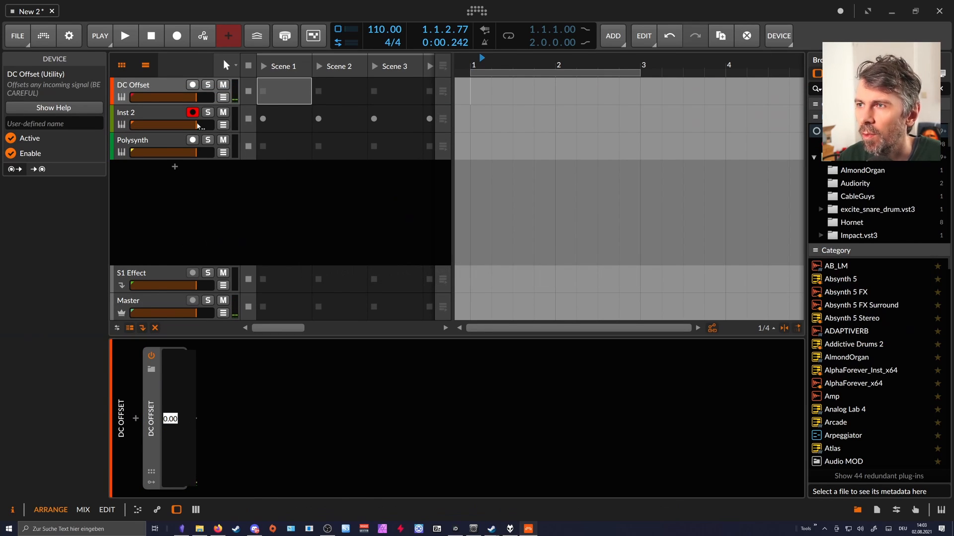
click(250, 404)
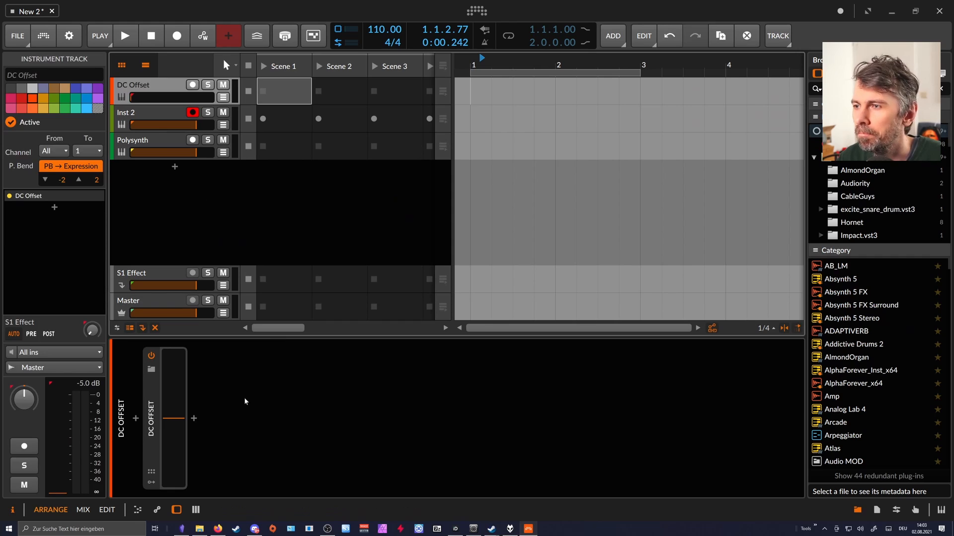
Add an Oscilloscope after the DC Offset device, test it with a brief offset change, and reset the offset.
click(194, 419)
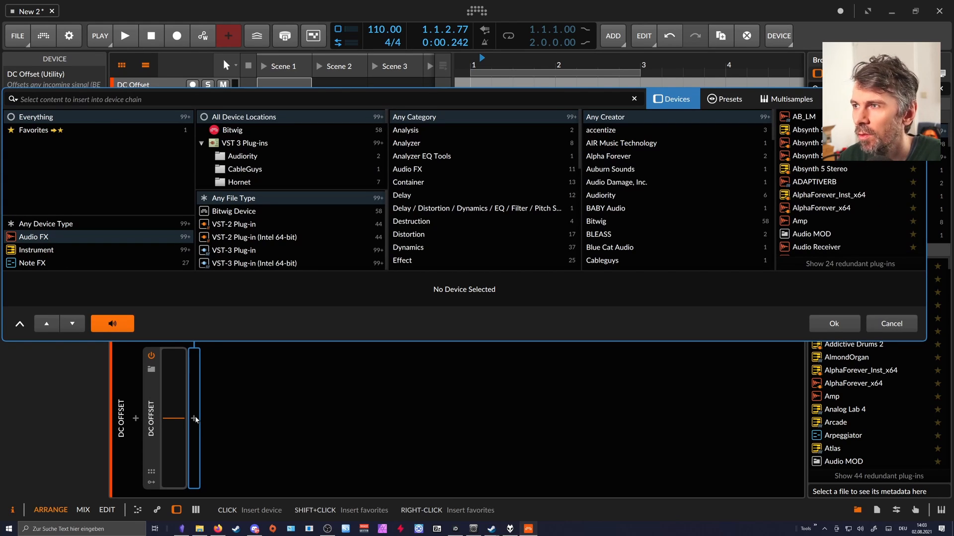
text(osc)
key(Return)
mouse_move(173, 419)
mouse_down()
mouse_move(173, 393)
mouse_move(173, 410)
mouse_up()
double_click(173, 410)
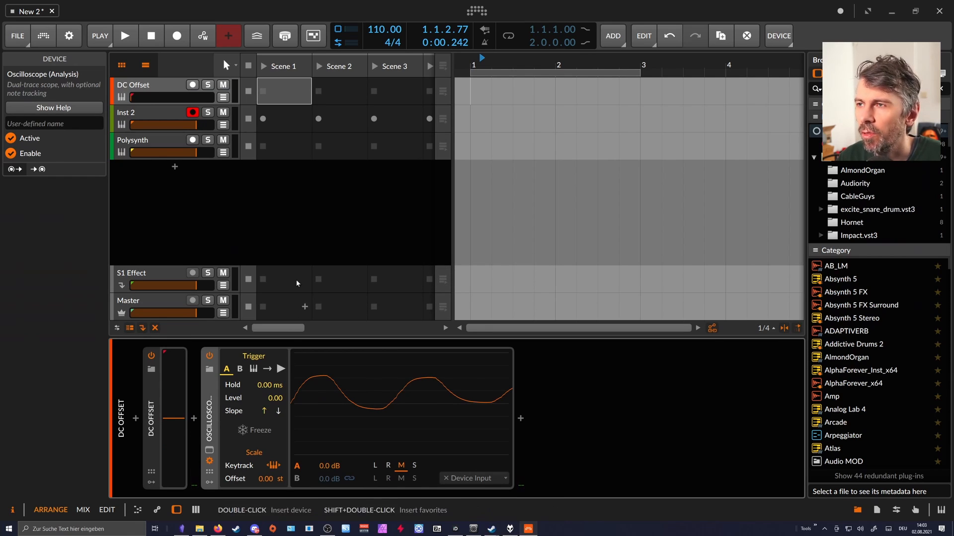
Add an Audio Rate modulator to the Polysynth device.
click(161, 135)
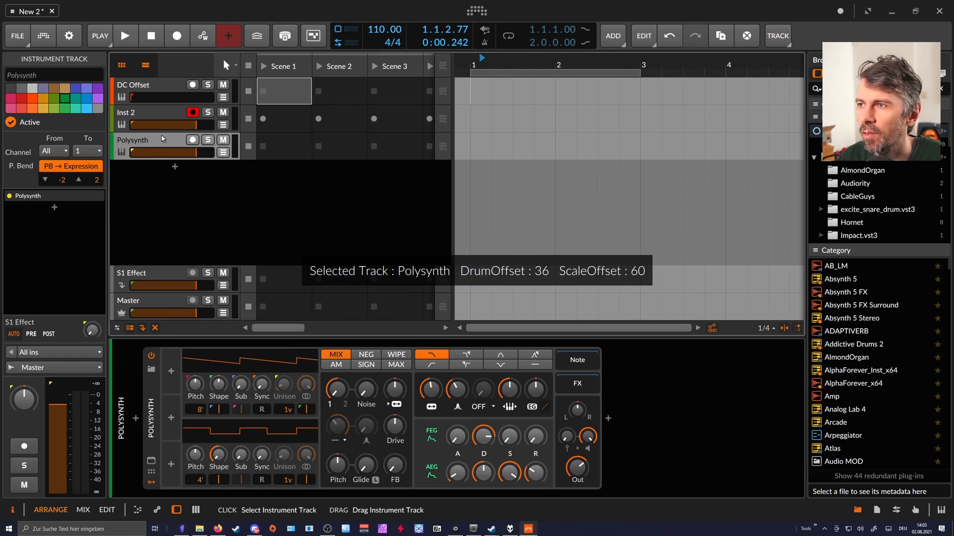
click(171, 373)
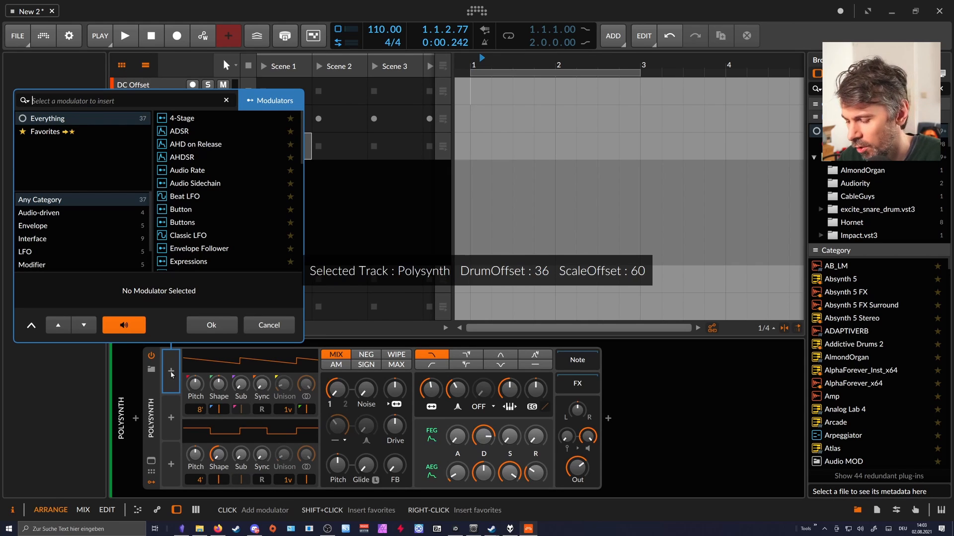
text(audio)
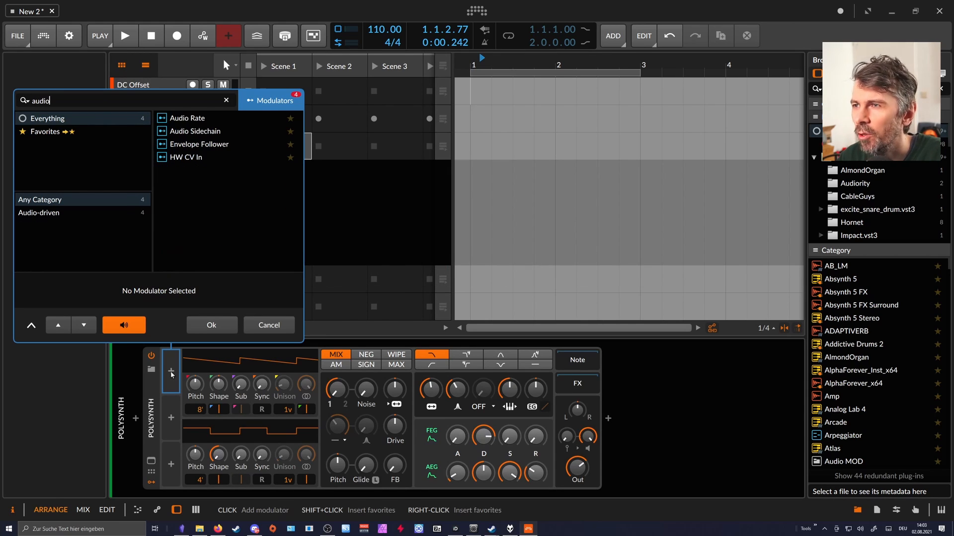
key(Return)
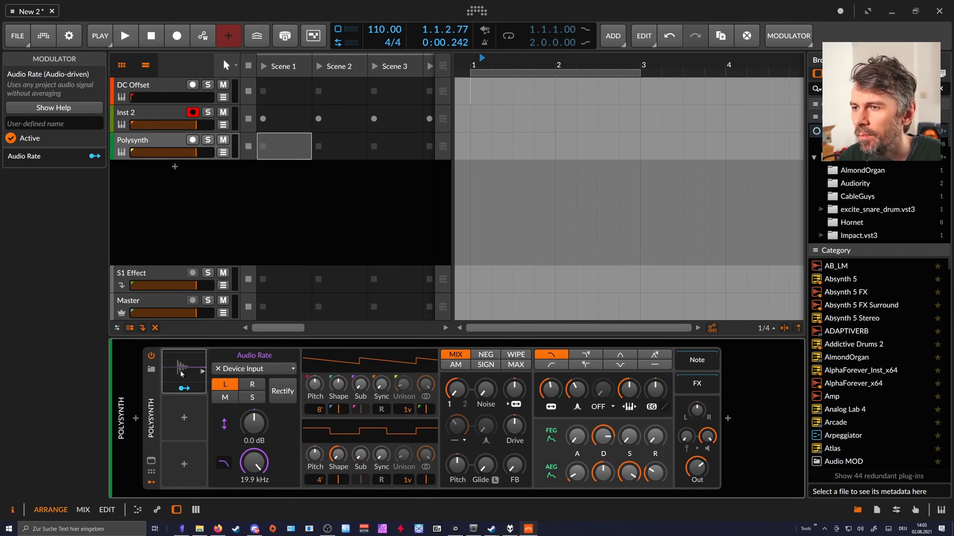
Set DC Offset (POST) as the audio source of the Polysynth's Audio Rate modulator.
click(236, 370)
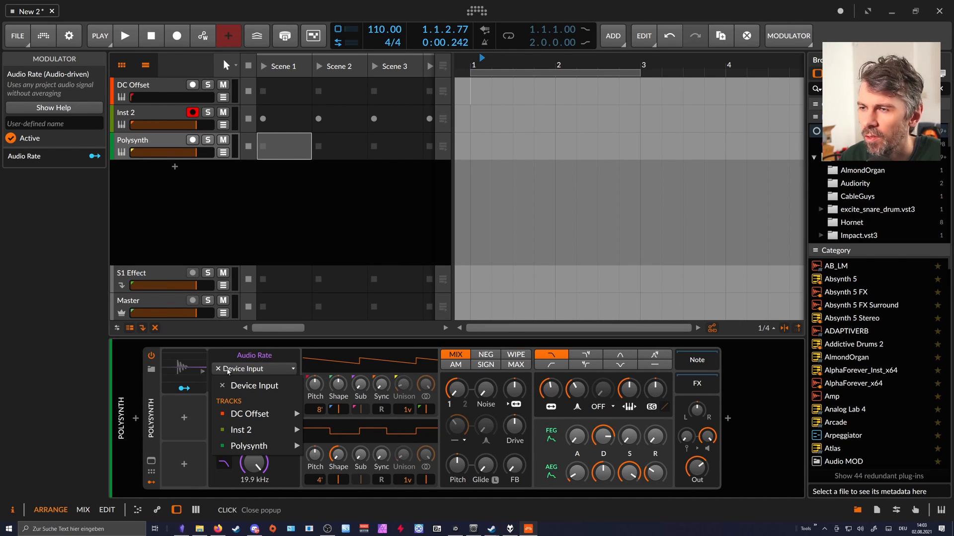
mouse_move(245, 416)
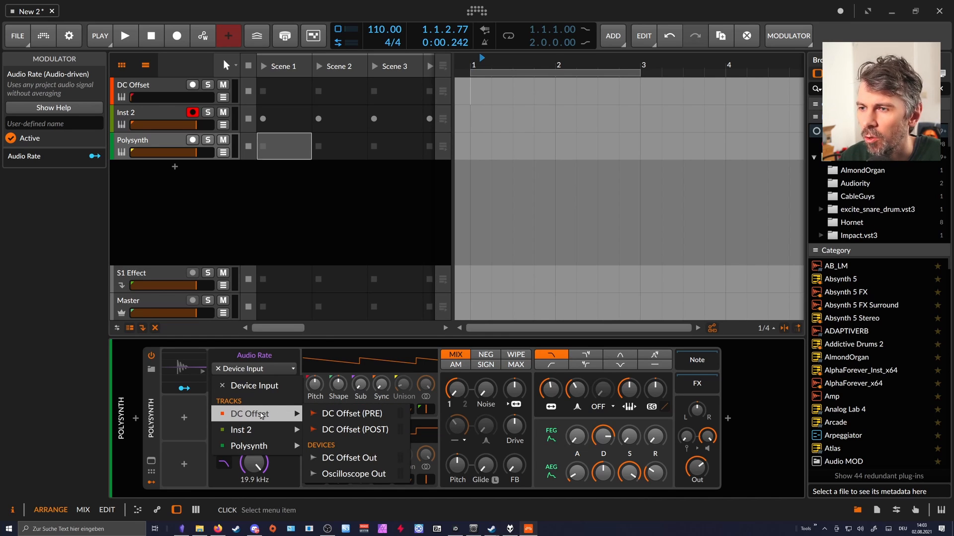
click(141, 86)
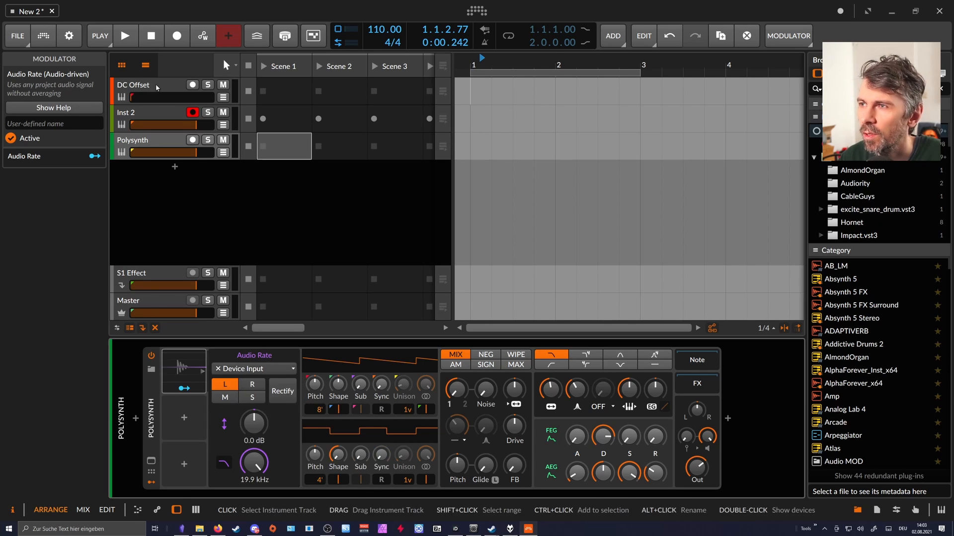
click(156, 144)
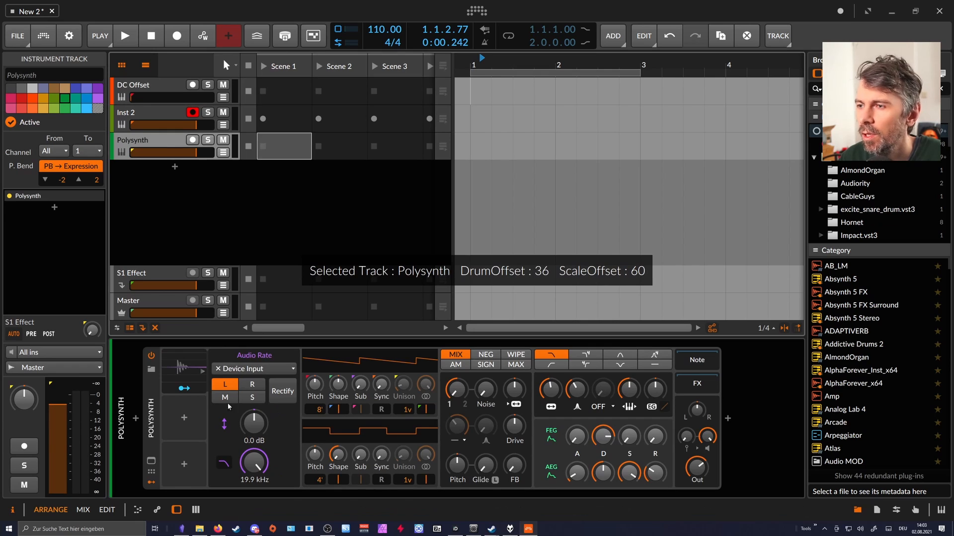
click(240, 369)
mouse_move(248, 414)
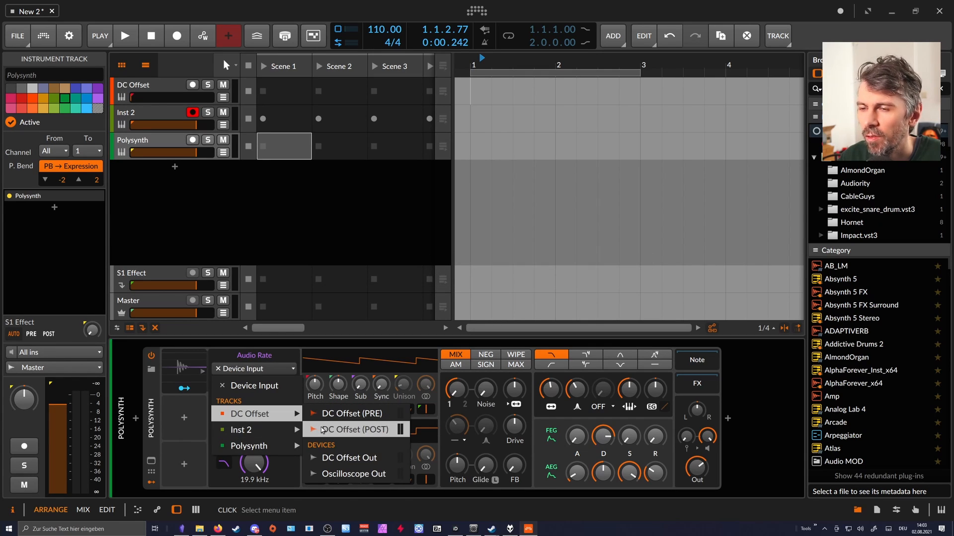
click(322, 430)
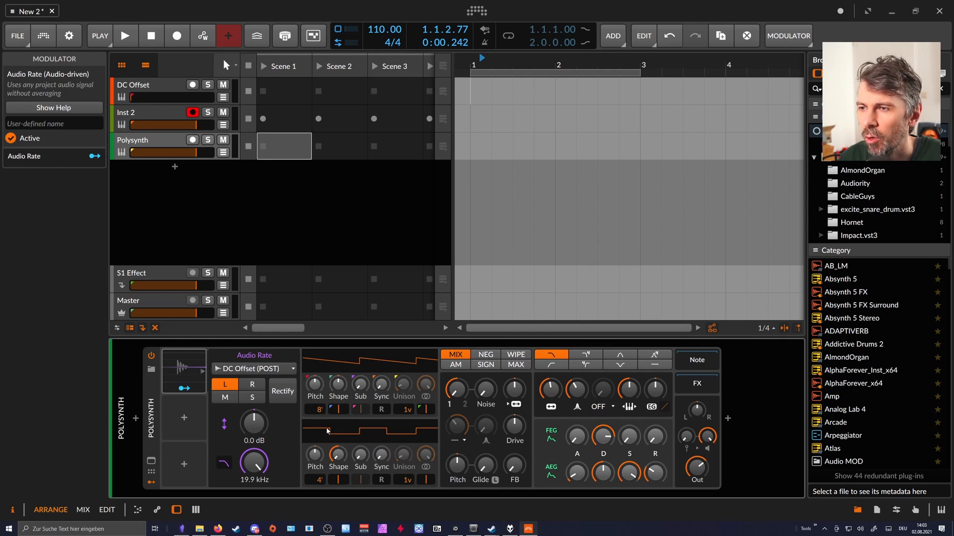
Show the modulator slots of the DC Offset device and add a Random modulator.
click(163, 86)
click(150, 482)
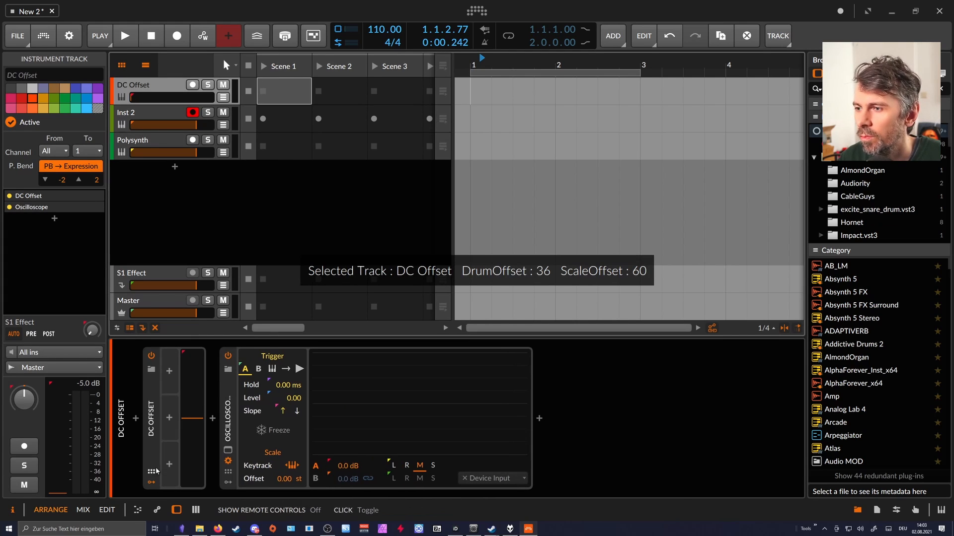
click(170, 374)
text(rand)
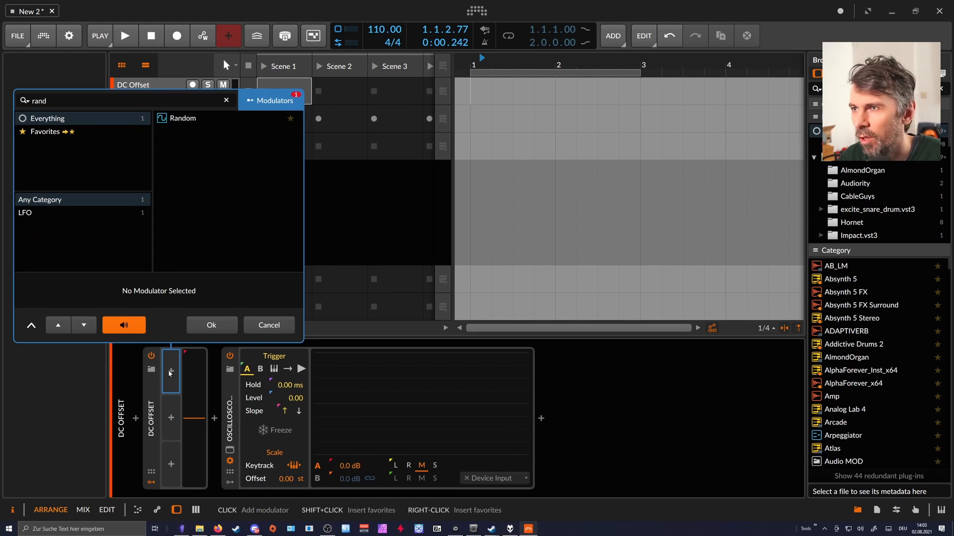
key(Return)
Map the Random modulator to the DC amount at +0.383, with bipolar output, full smoothing and a rate of 0.19.
click(185, 389)
drag(220, 408, 220, 394)
double_click(185, 389)
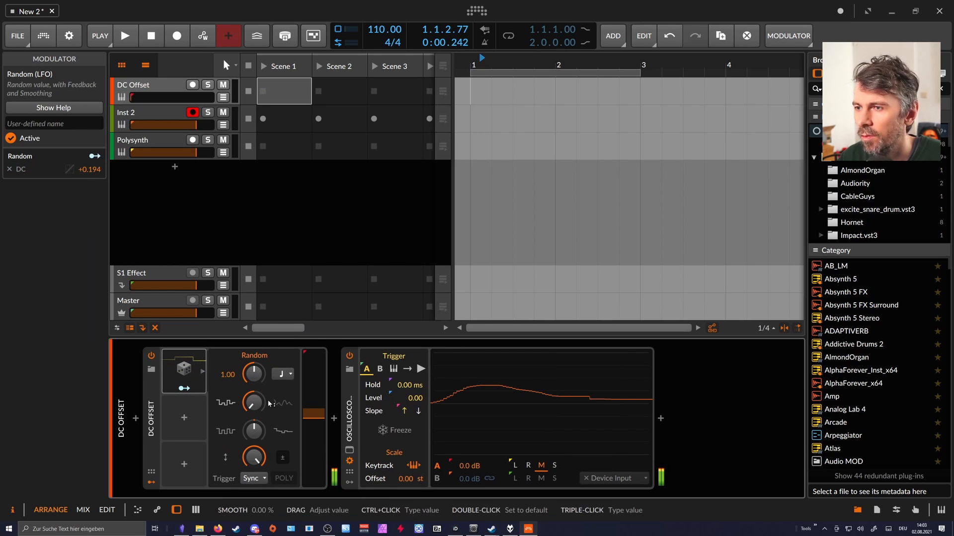
click(184, 388)
drag(313, 408, 314, 396)
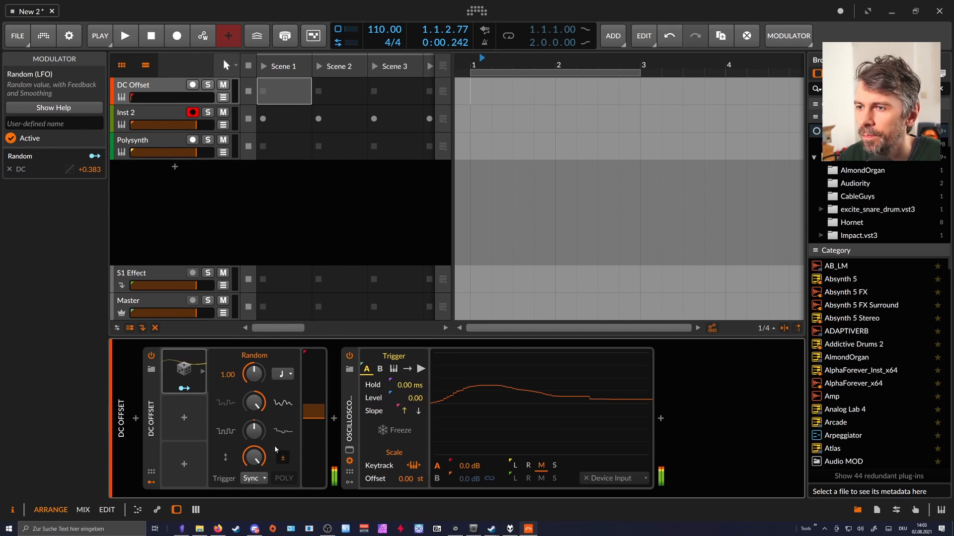
drag(254, 374, 253, 391)
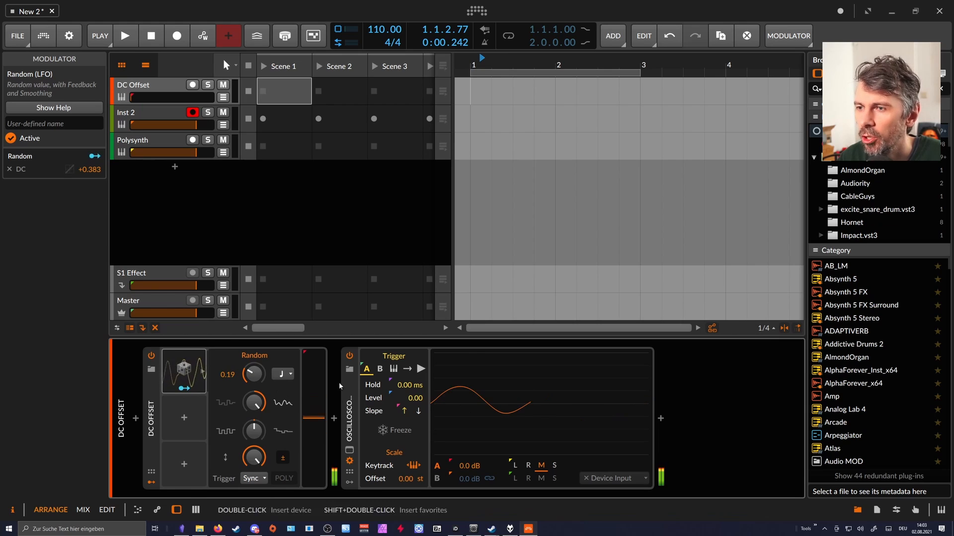
Change the audio source of the Polysynth's Audio Rate modulator to DC Offset (PRE).
click(151, 87)
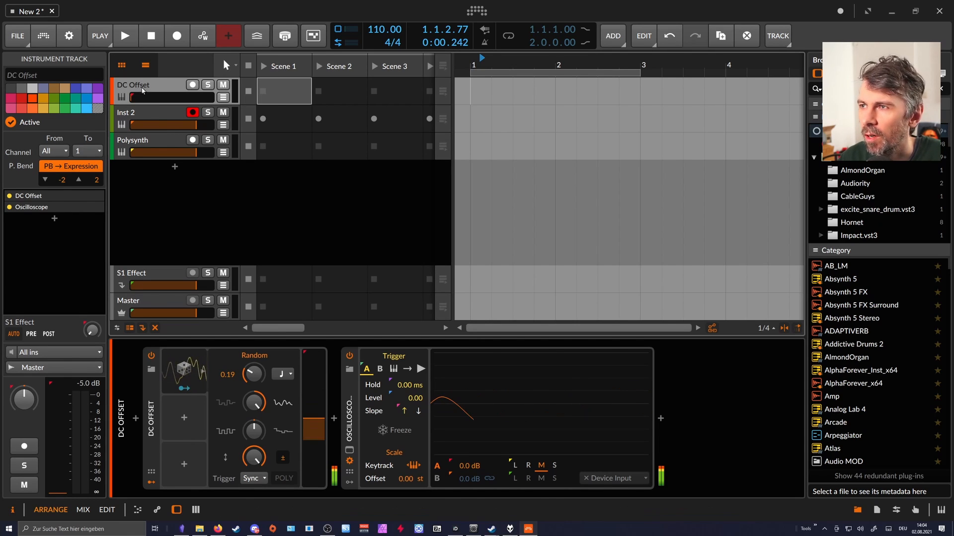
click(157, 136)
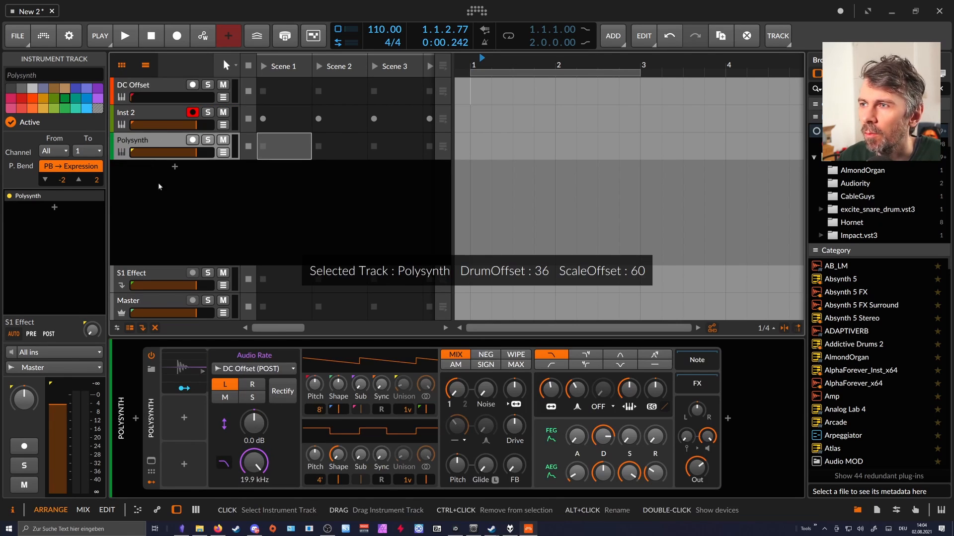
click(222, 373)
mouse_move(256, 415)
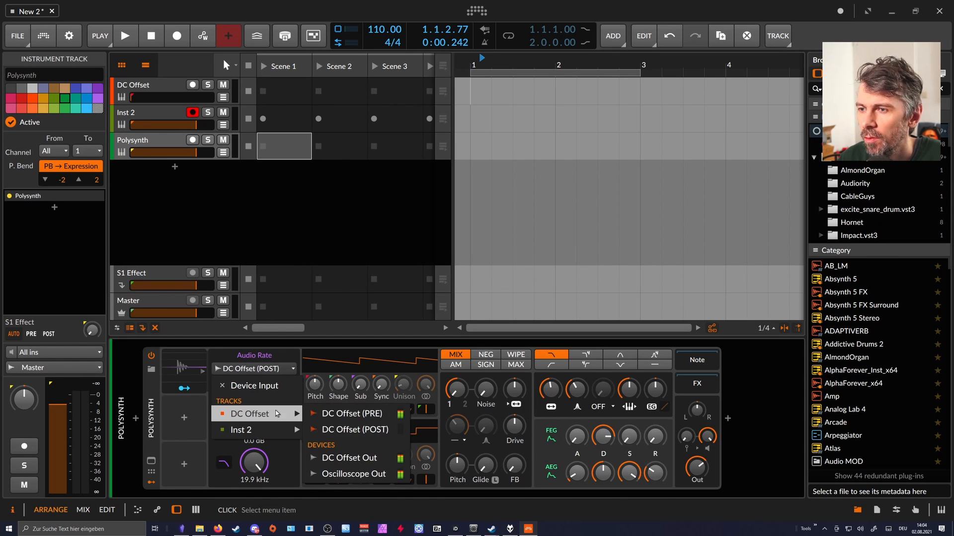
click(355, 415)
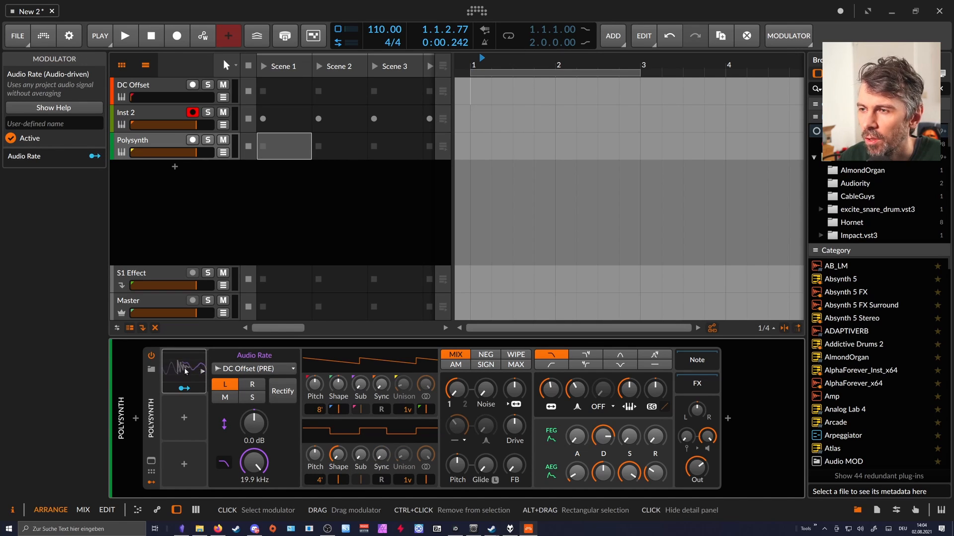
Map the Audio Rate modulator to the Polysynth's filter frequency at +23.71 and review the DC Offset track's source signal.
click(184, 390)
drag(550, 398, 550, 394)
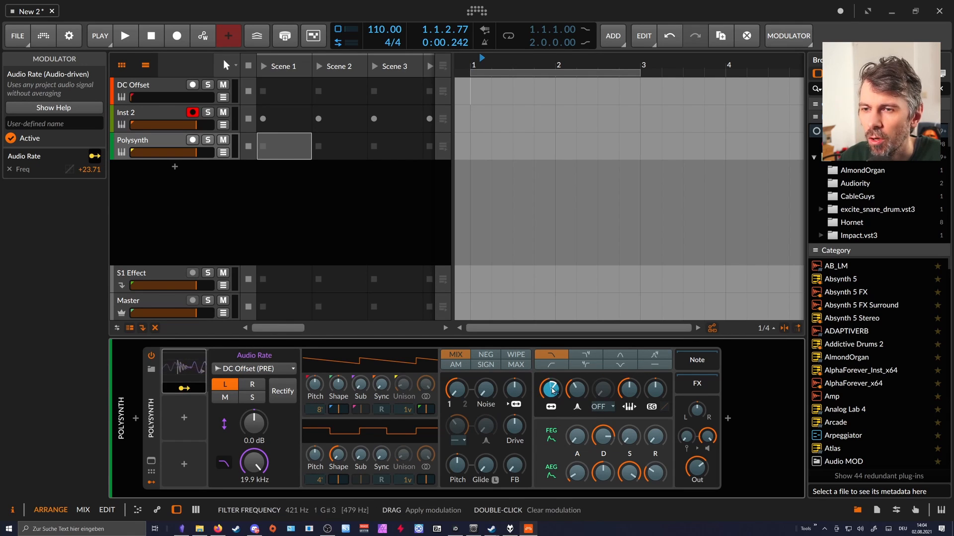
click(197, 390)
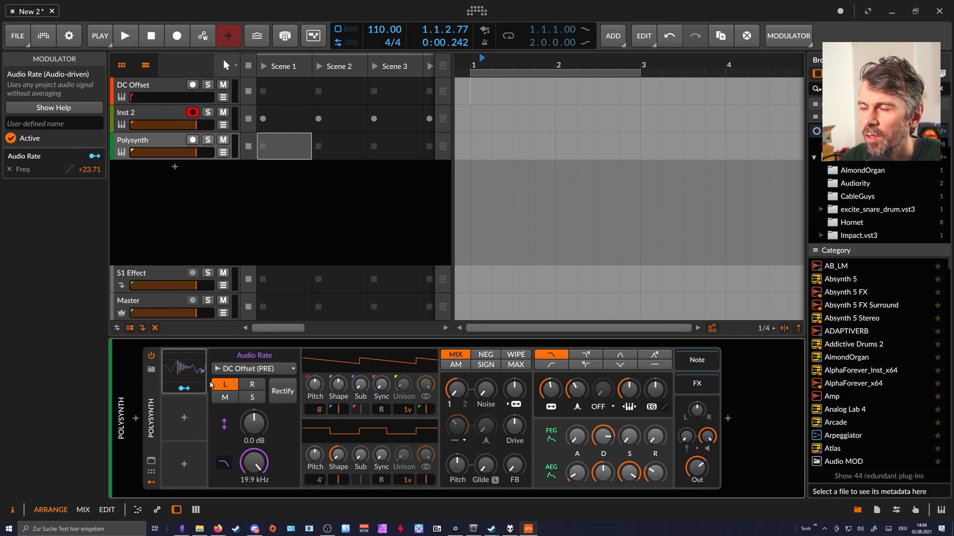
click(160, 89)
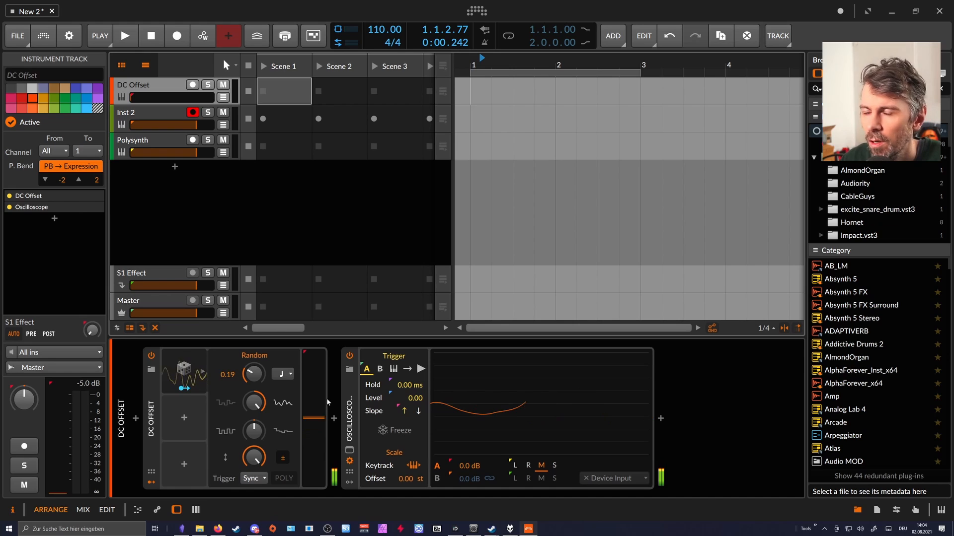
Delete the Audio Rate modulator from the Polysynth device.
click(154, 141)
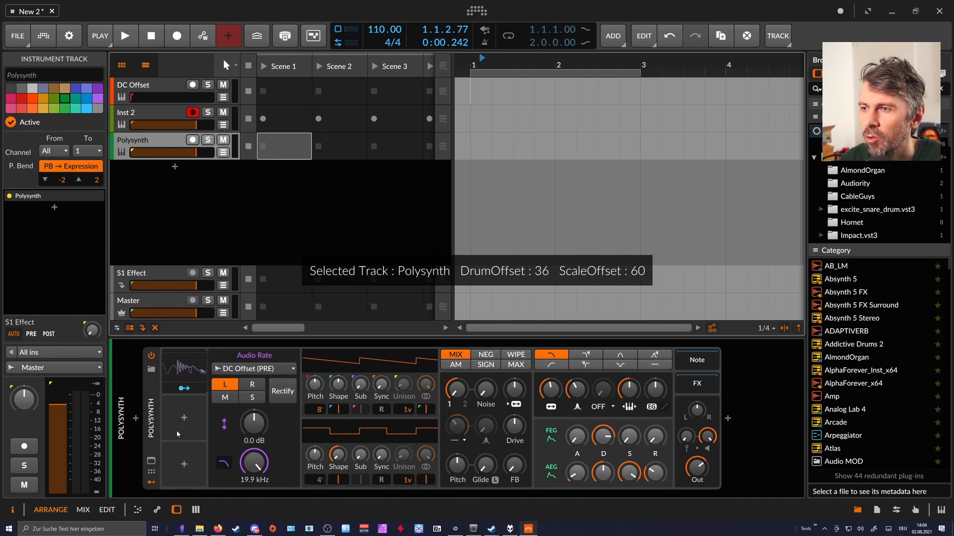
click(208, 393)
key(Delete)
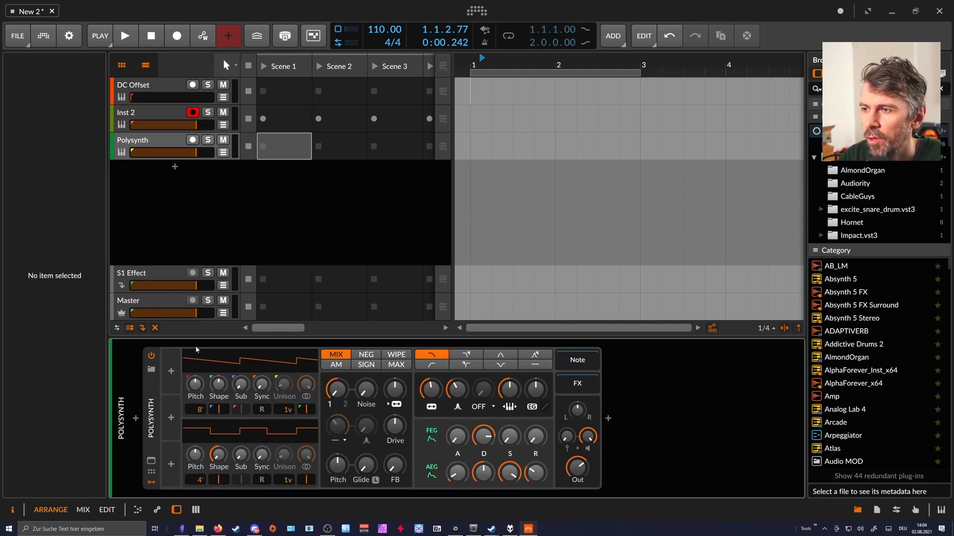
Delete the DC Offset and Oscilloscope devices from the first track.
click(159, 84)
click(155, 406)
key(Delete)
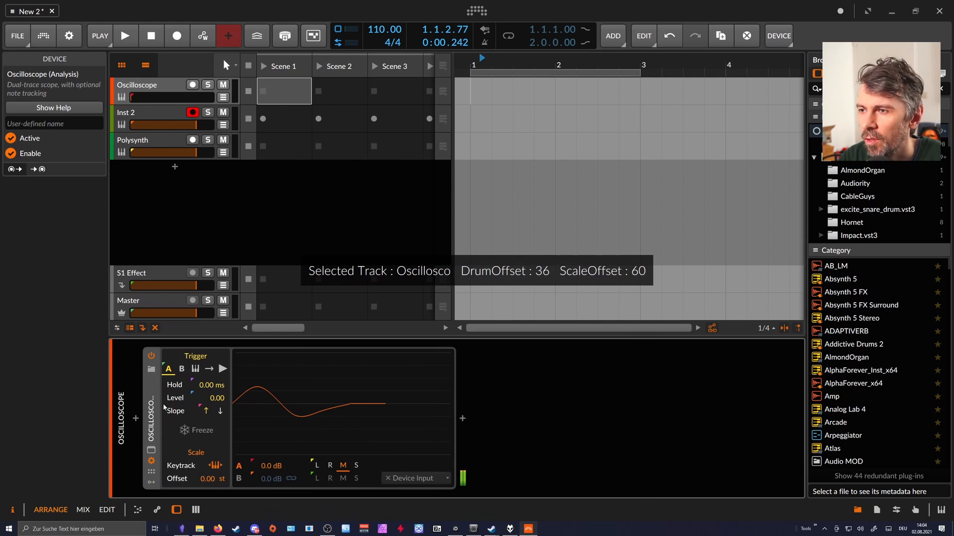
key(Delete)
Insert a MIDI CC device on the empty first track and set up its first knob as CC 10 labelled Cutoff.
click(136, 418)
text(m)
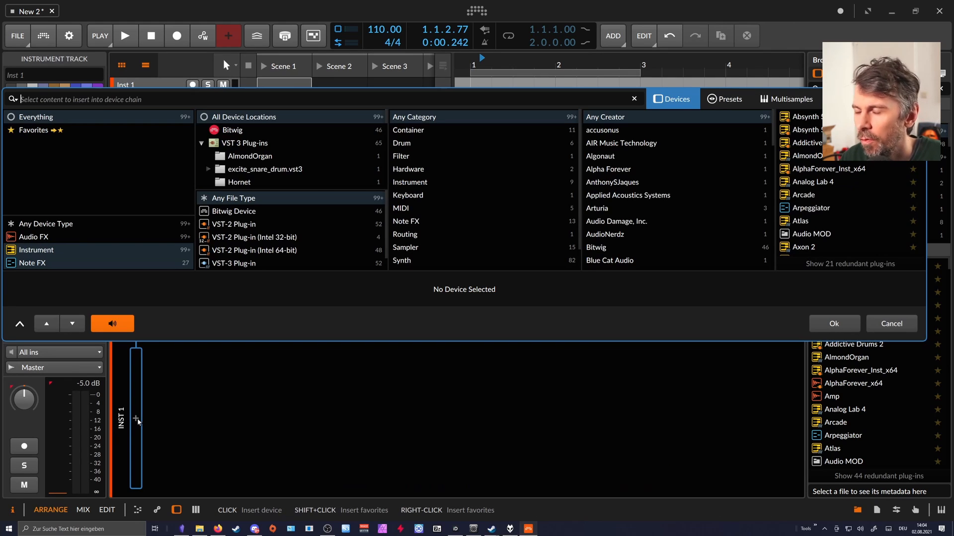
text(id)
key(Down)
key(Return)
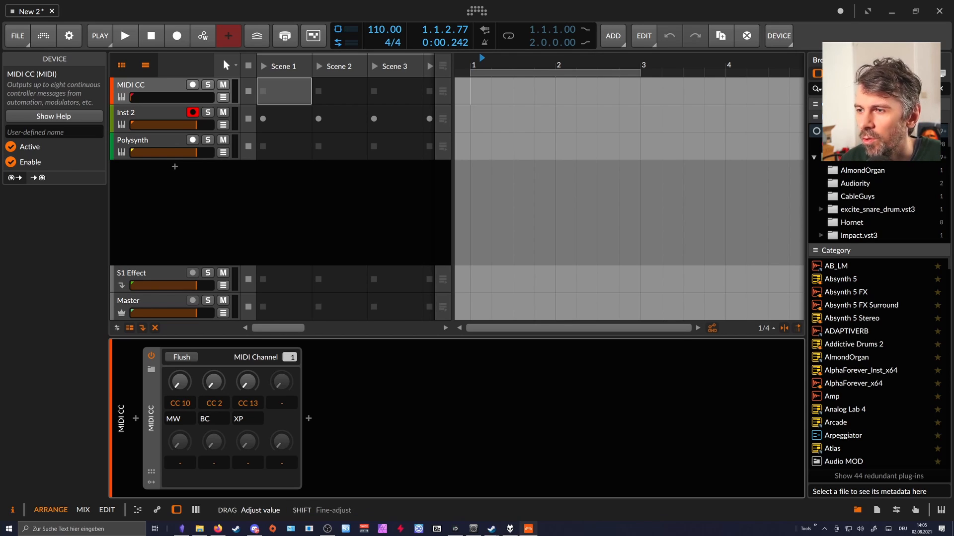
double_click(180, 419)
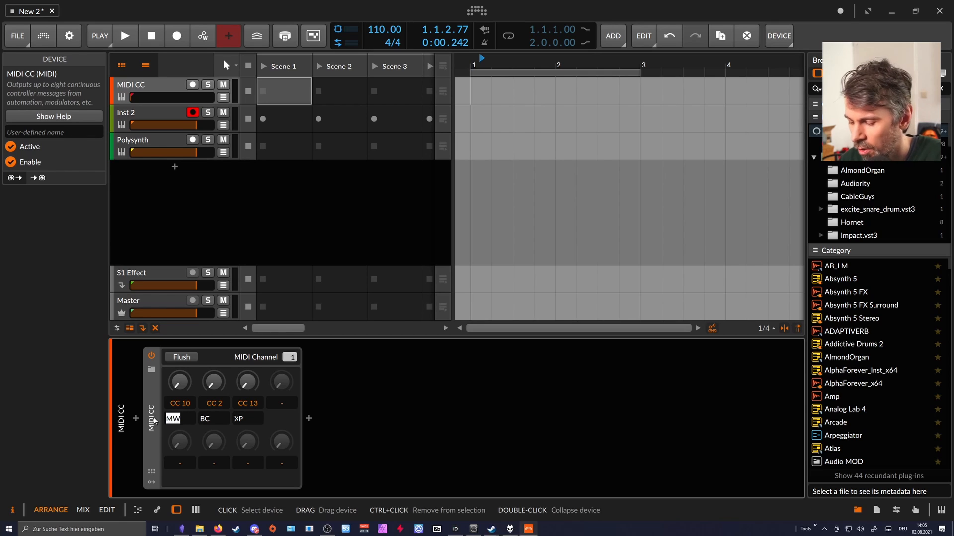
key(Return)
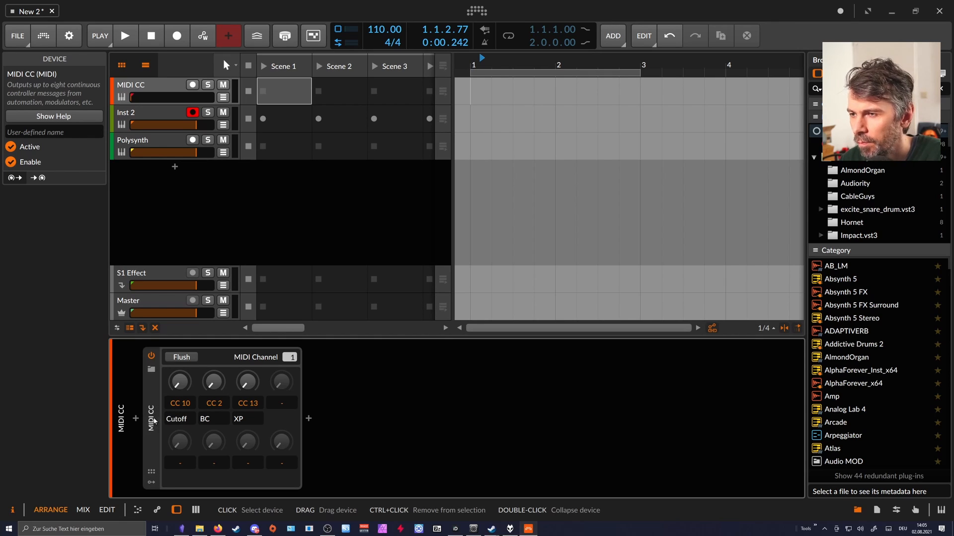
Add a Random modulator to the MIDI CC device and map it to the Cutoff knob at +127.0.
click(151, 482)
click(172, 373)
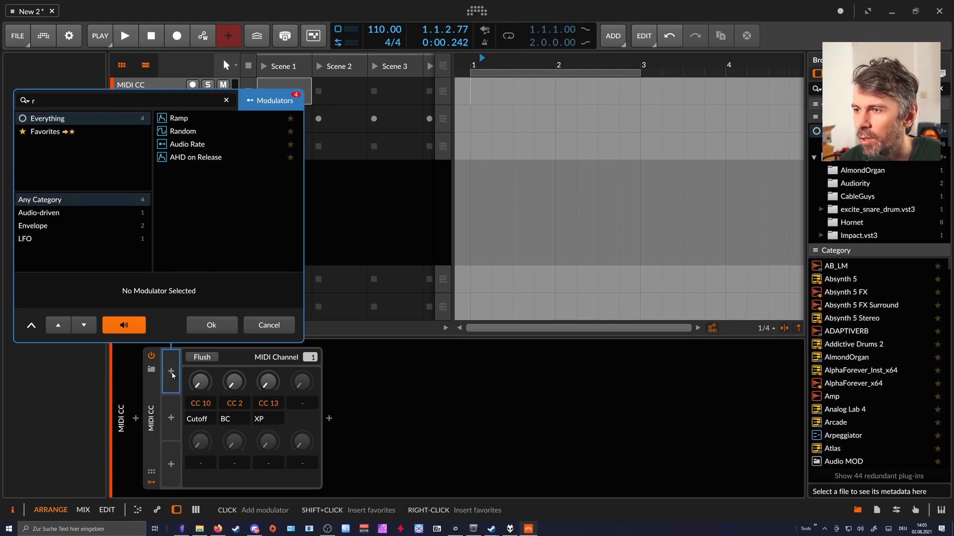
key(Down)
key(Down)
key(Return)
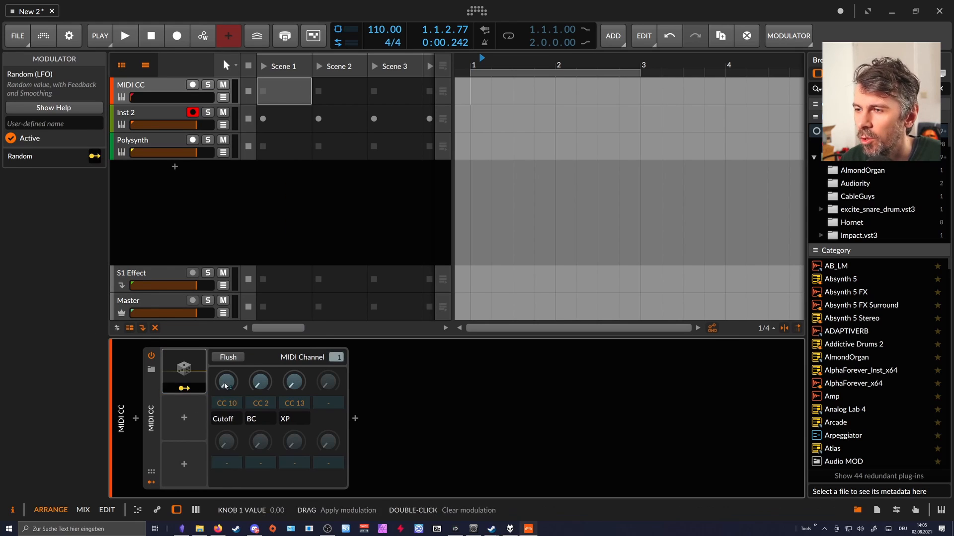
click(189, 389)
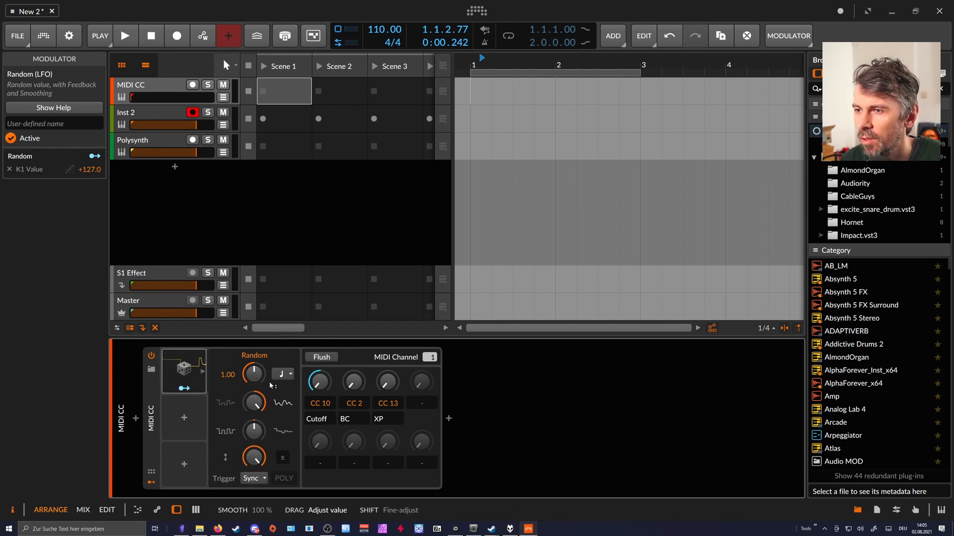
Set the Random modulator's rate to 0.34 and its modulation amount on the Cutoff knob to +108.5.
drag(254, 374, 253, 373)
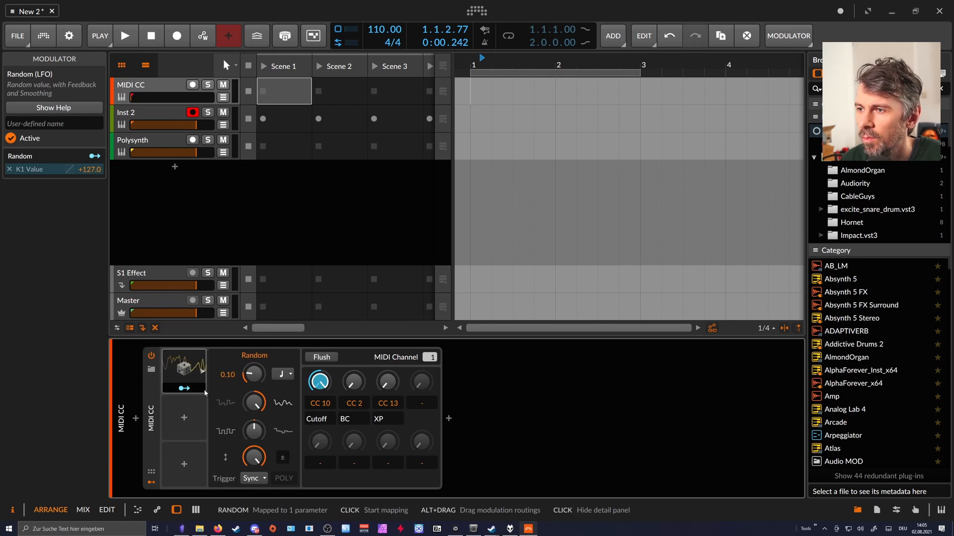
click(199, 390)
mouse_move(322, 382)
mouse_down()
mouse_move(322, 404)
mouse_move(322, 395)
mouse_up()
drag(254, 374, 253, 356)
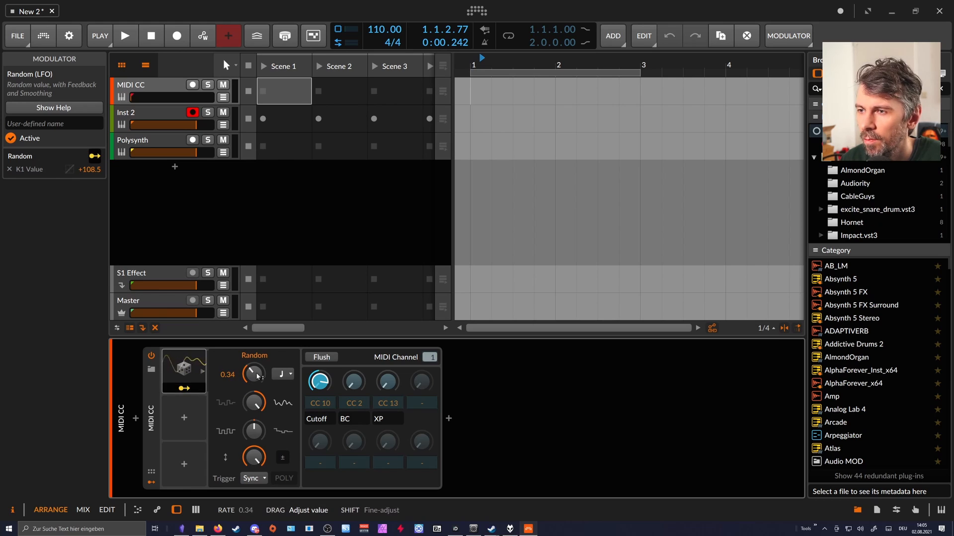
click(184, 388)
click(198, 403)
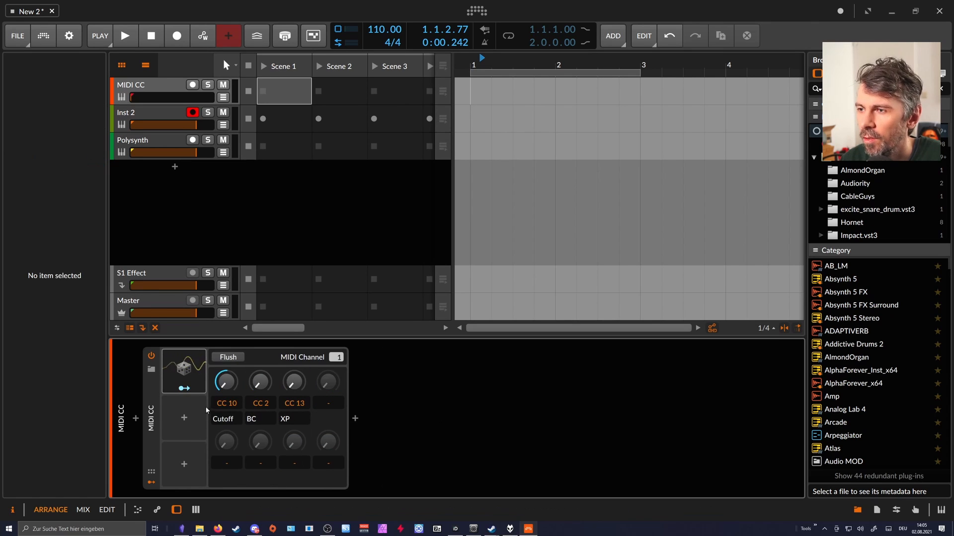
Insert a Note Receiver device before the synth on the Polysynth track.
click(137, 142)
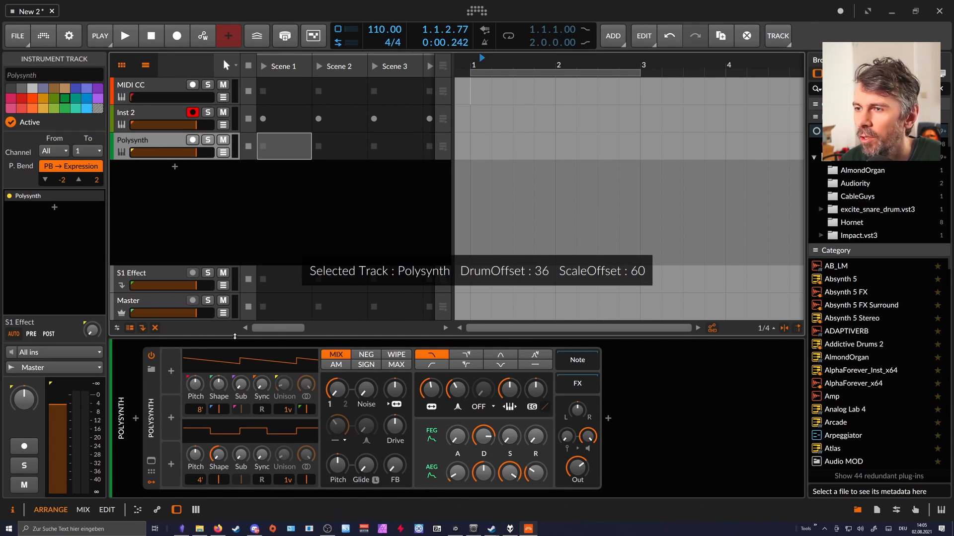
click(138, 417)
text(note)
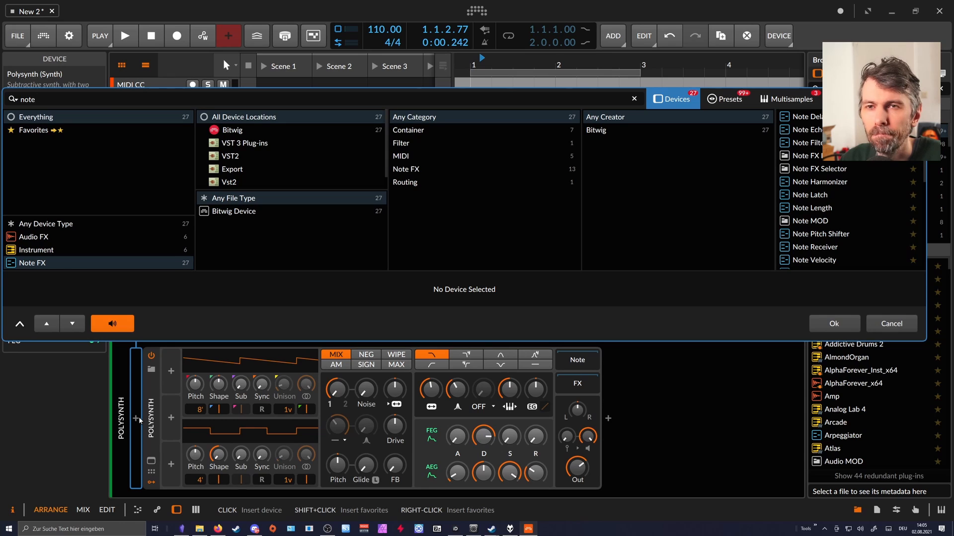
text( rece)
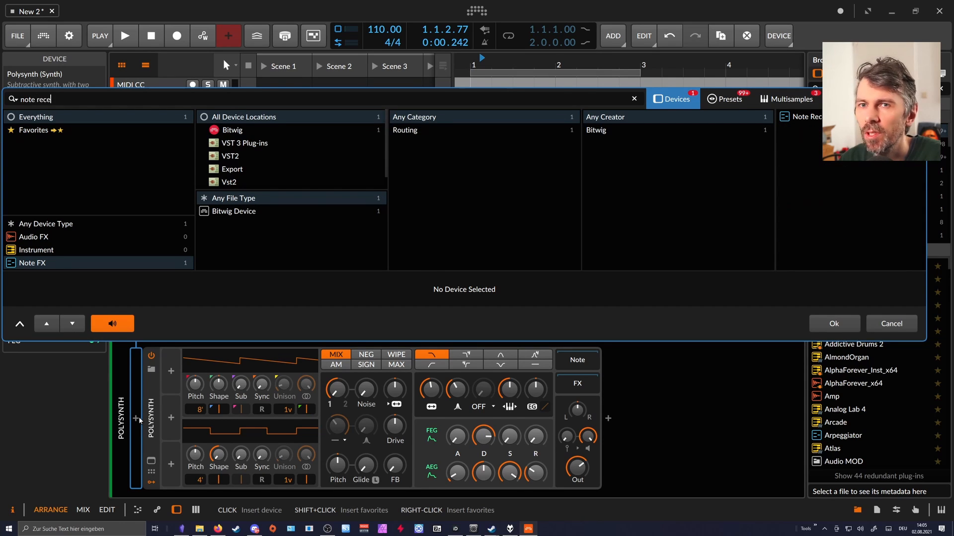
key(Return)
Set the Note Receiver's note source to the MIDI CC track and turn off its Input mute.
click(197, 369)
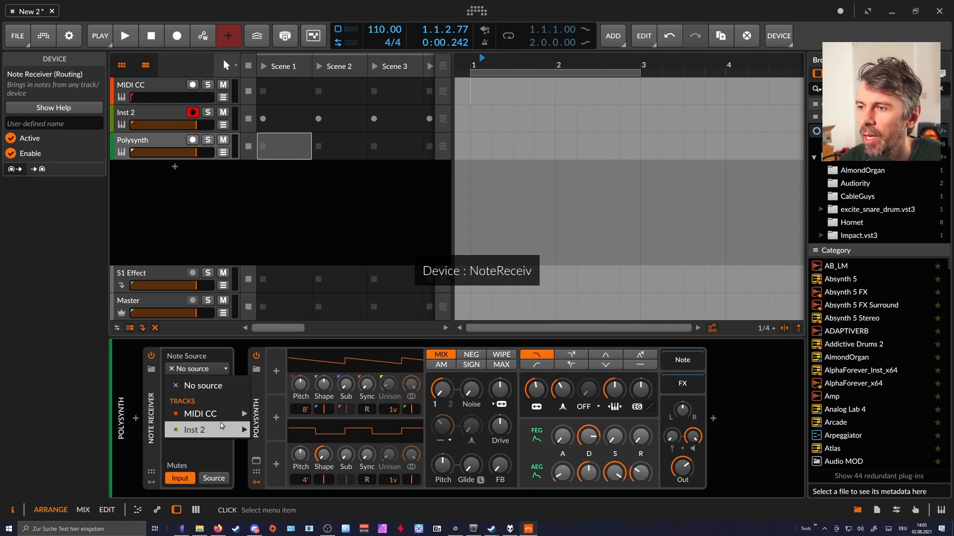
mouse_move(215, 416)
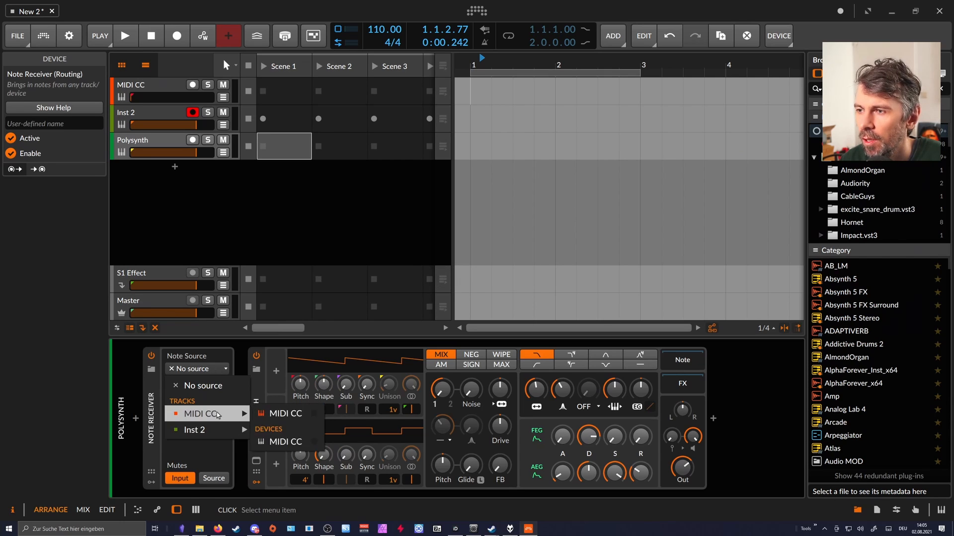
click(154, 85)
click(156, 90)
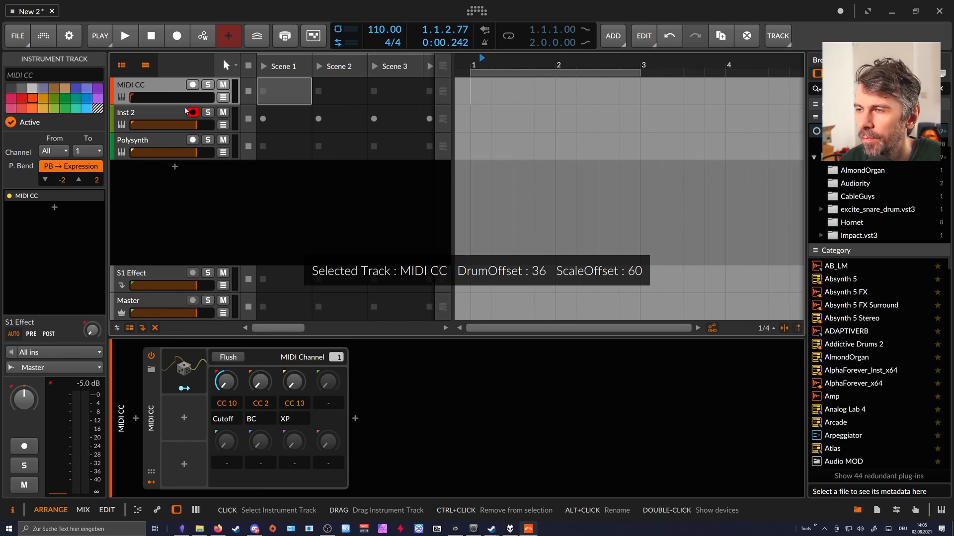
click(165, 147)
click(206, 371)
mouse_move(232, 414)
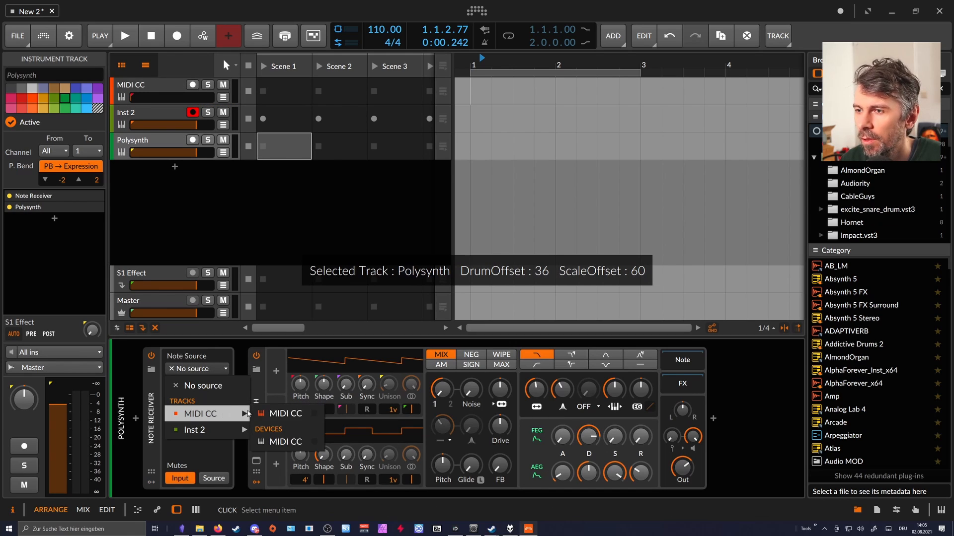
click(284, 413)
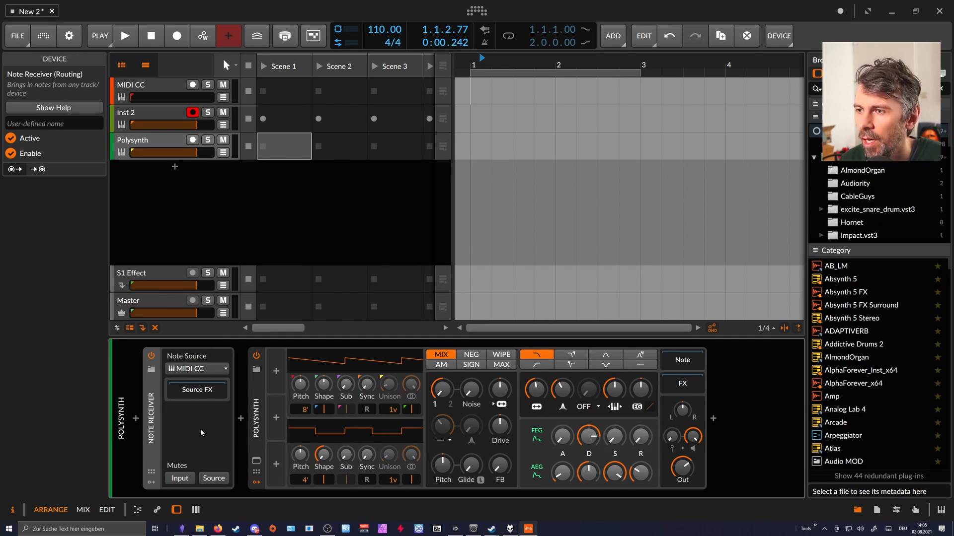
Add a MIDI modulator to the Polysynth device and set its controller to CC10.
click(276, 372)
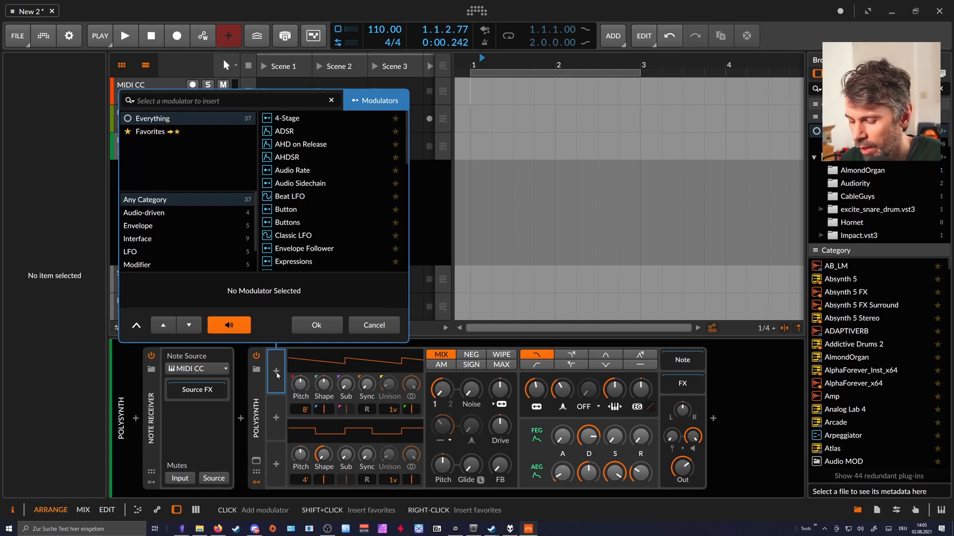
text(mic)
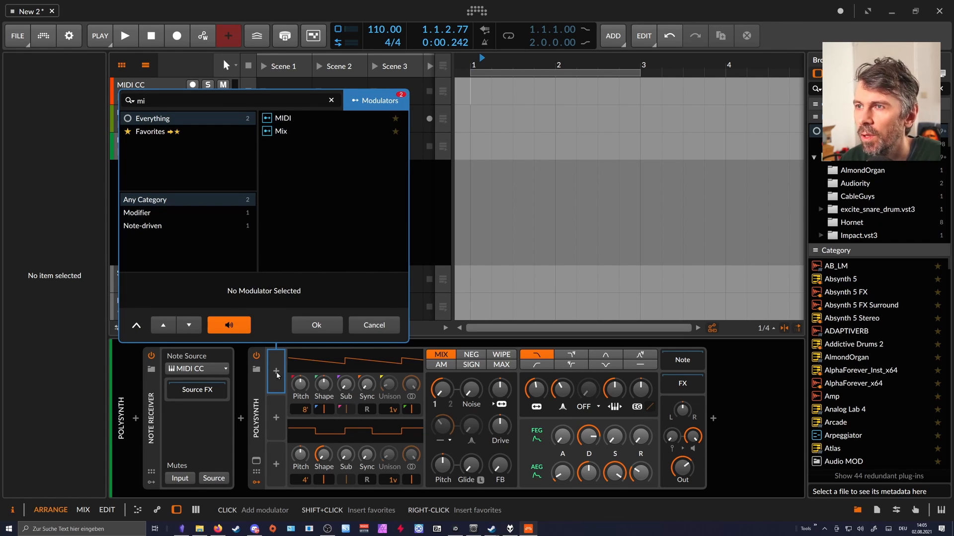
key(Return)
click(276, 371)
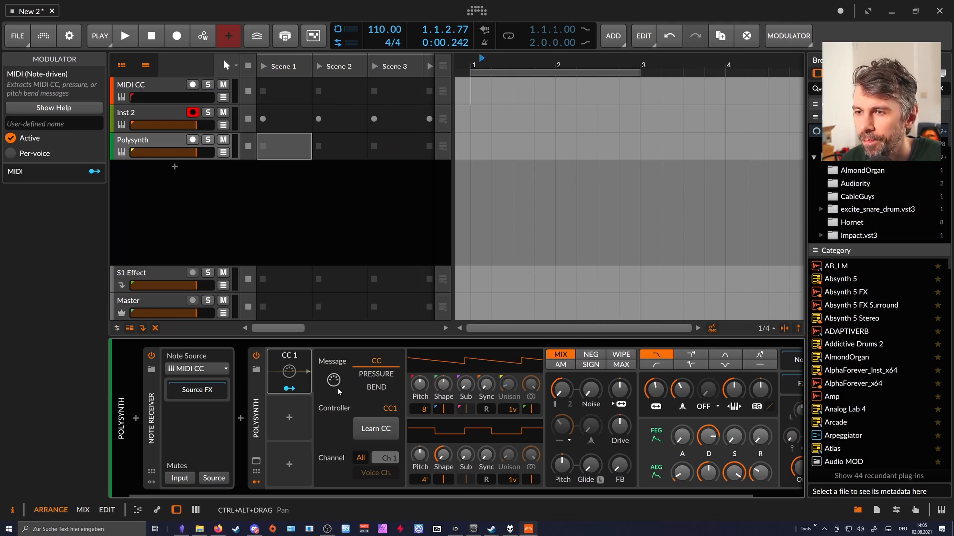
drag(388, 411, 388, 402)
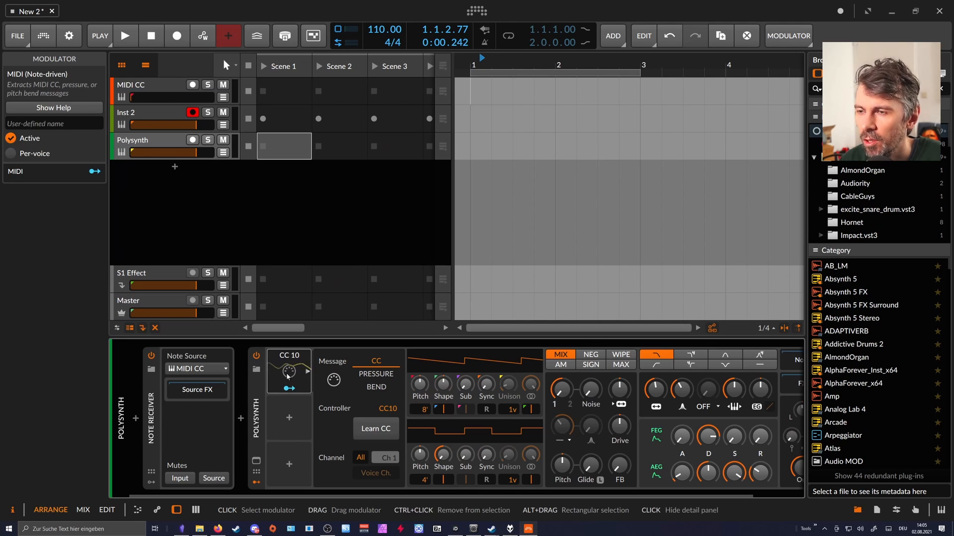
Reset the MIDI CC track's volume to 0.0 dB and show its device chain.
double_click(156, 98)
key(Escape)
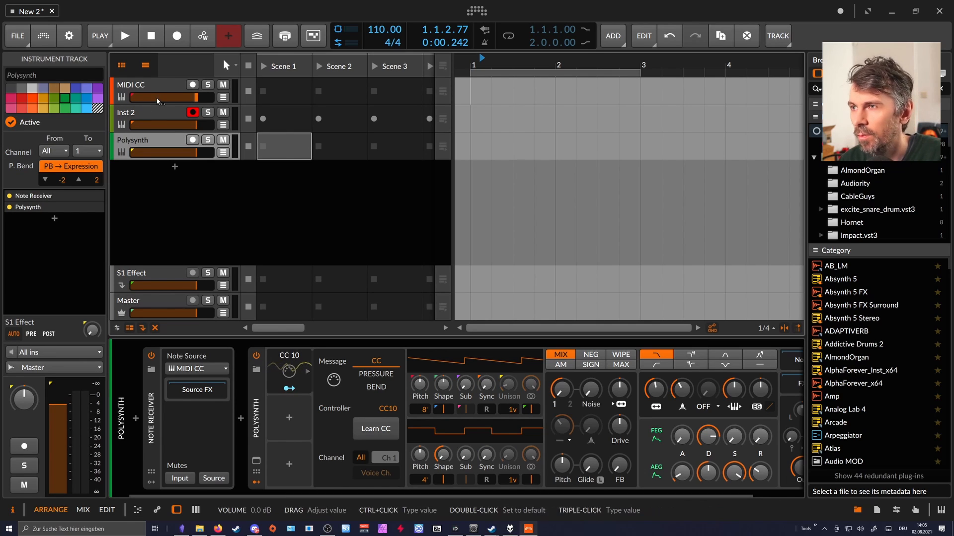
click(162, 94)
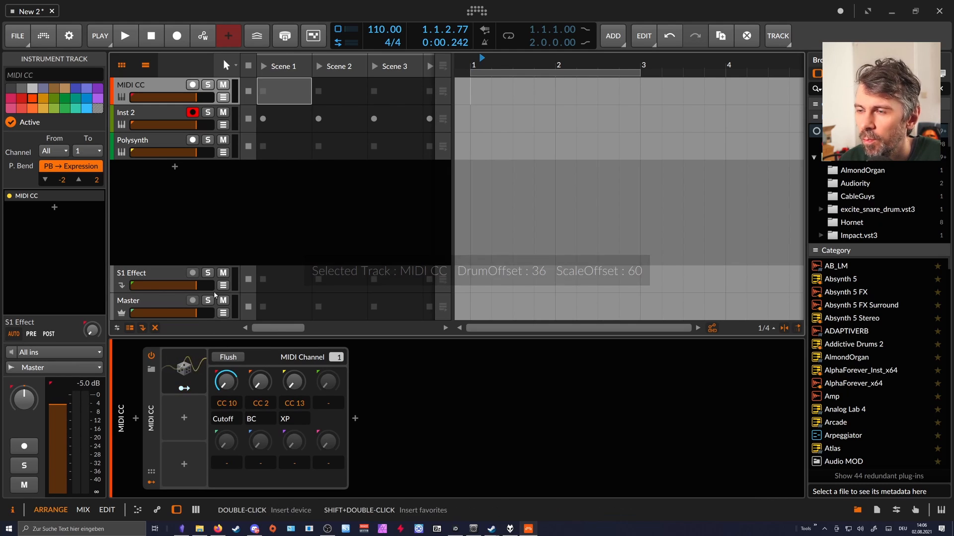
Duplicate the Polysynth's CC 10 MIDI modulator into the slot below and set the copy to CC11.
click(149, 141)
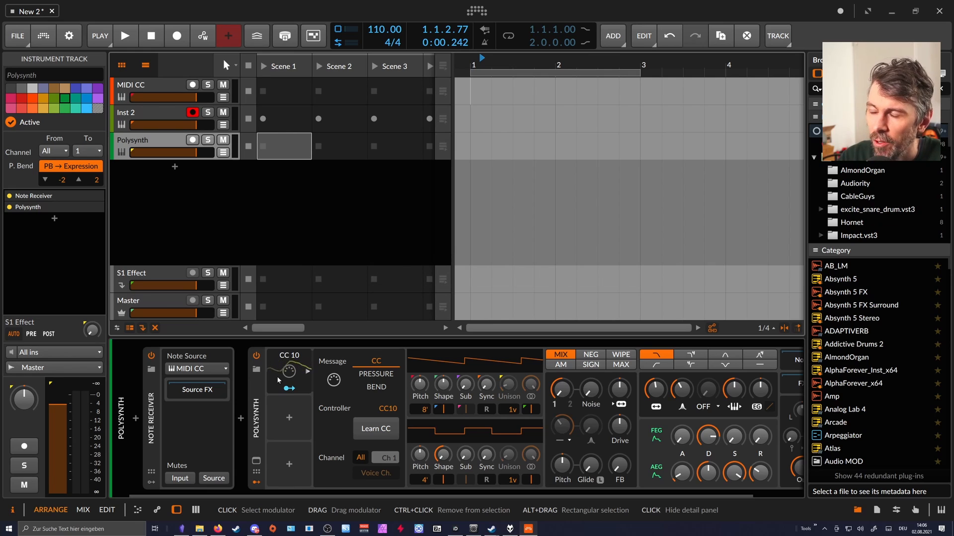
drag(296, 372, 288, 411)
click(298, 436)
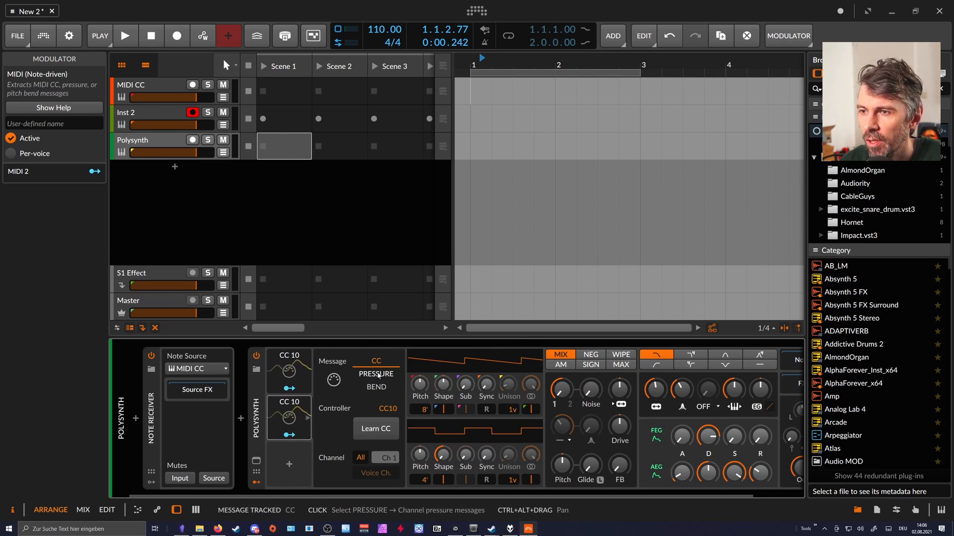
Map the CC 11 modulator to the Polysynth's filter resonance at +0.274.
click(289, 435)
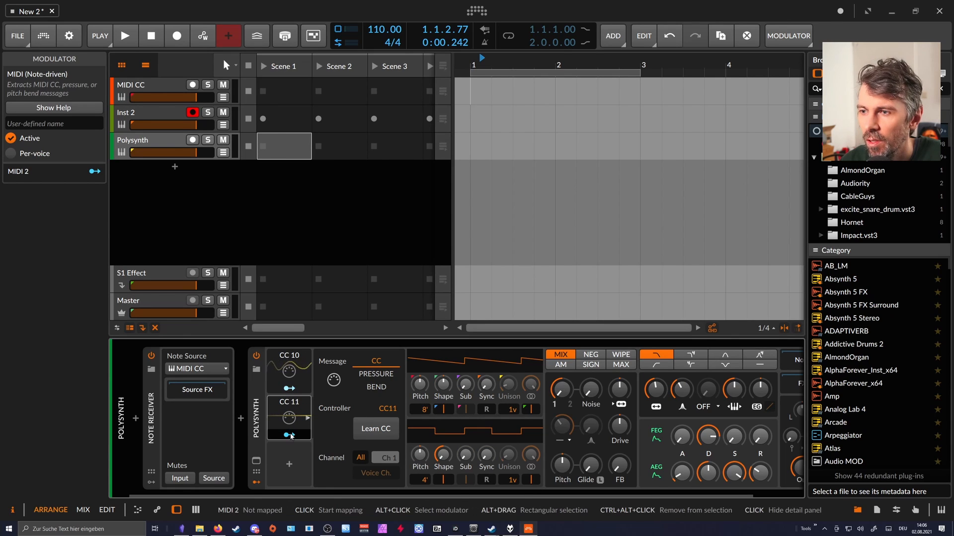
drag(682, 391, 682, 369)
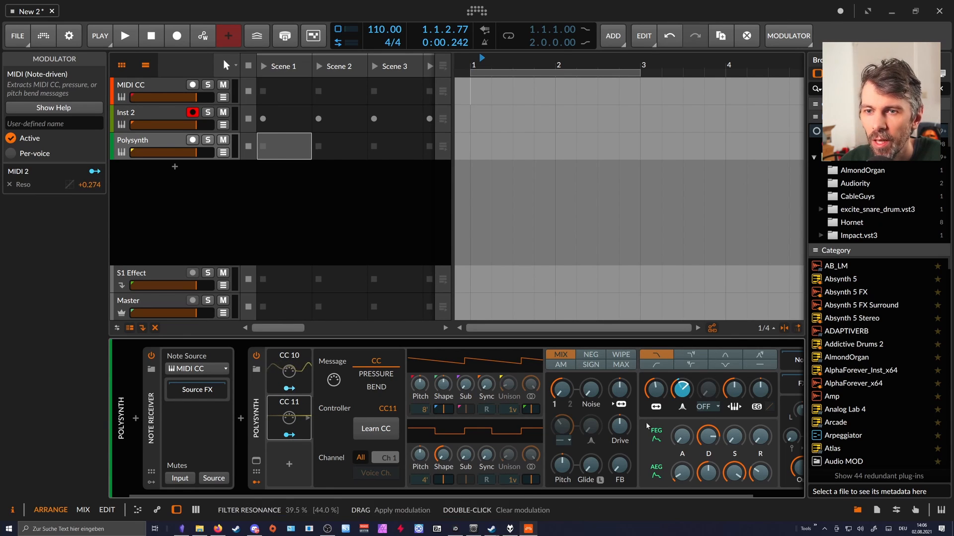
click(292, 435)
Set the MIDI CC device's second knob to CC 11 and label it Reson.
click(164, 88)
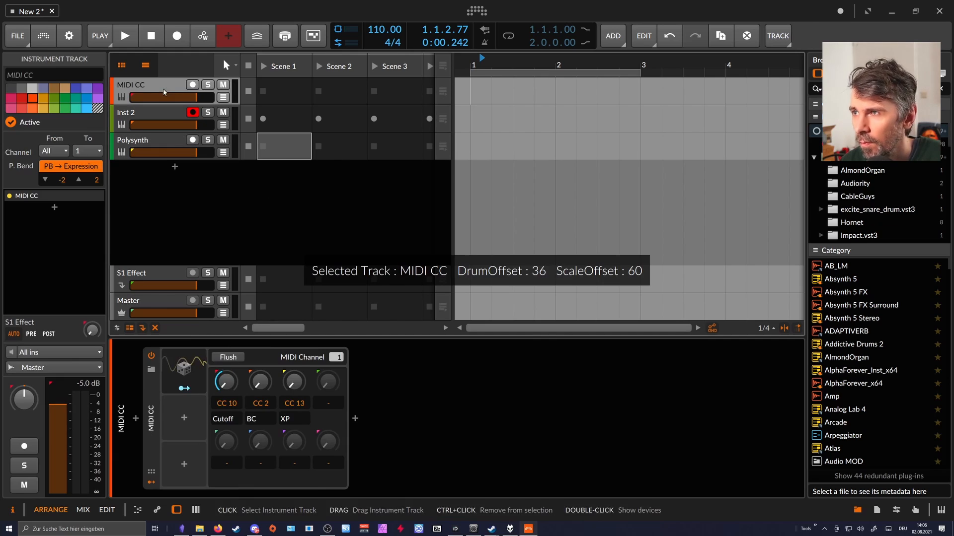
drag(262, 396, 262, 395)
double_click(251, 419)
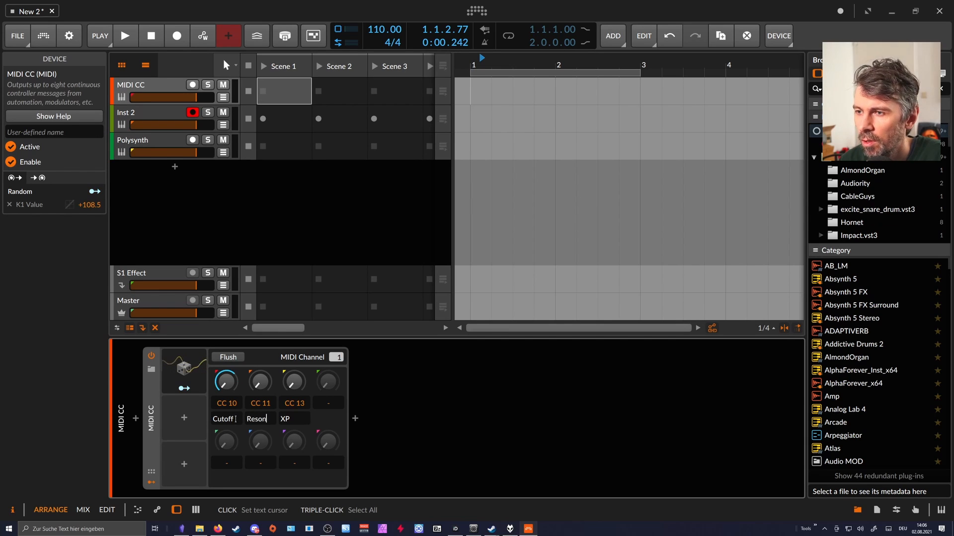
Duplicate the Random modulator on the MIDI CC device and map the copy to the Reson knob at +96.16.
click(183, 368)
key(ctrl+d)
click(184, 435)
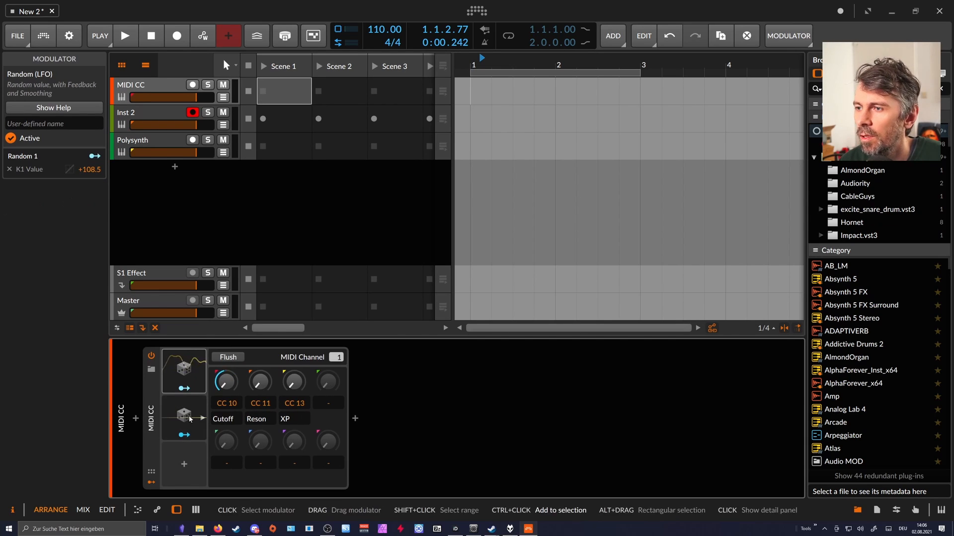
drag(260, 382, 260, 335)
click(185, 442)
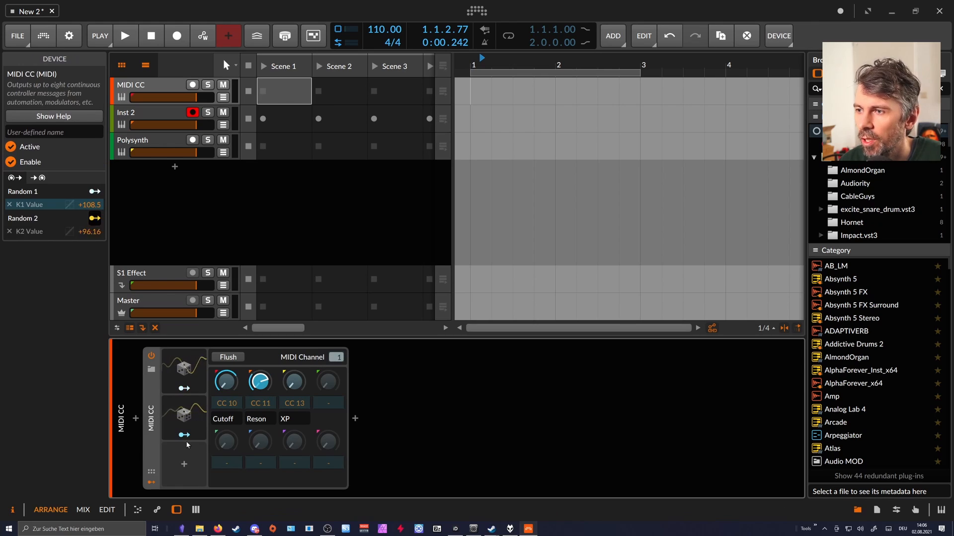
Check the CC 10 and CC 11 modulators on the Polysynth track and duplicate the MIDI CC device on its own track.
click(160, 145)
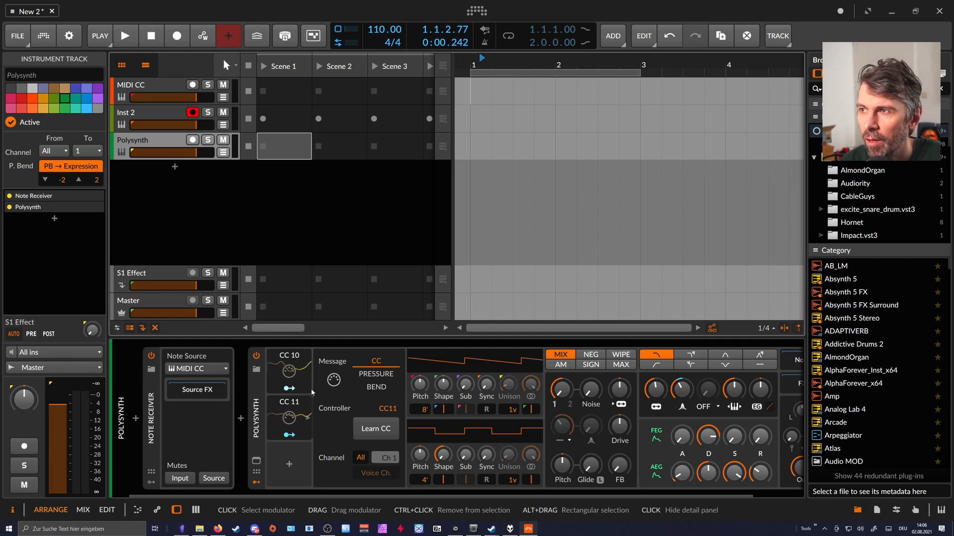
click(168, 86)
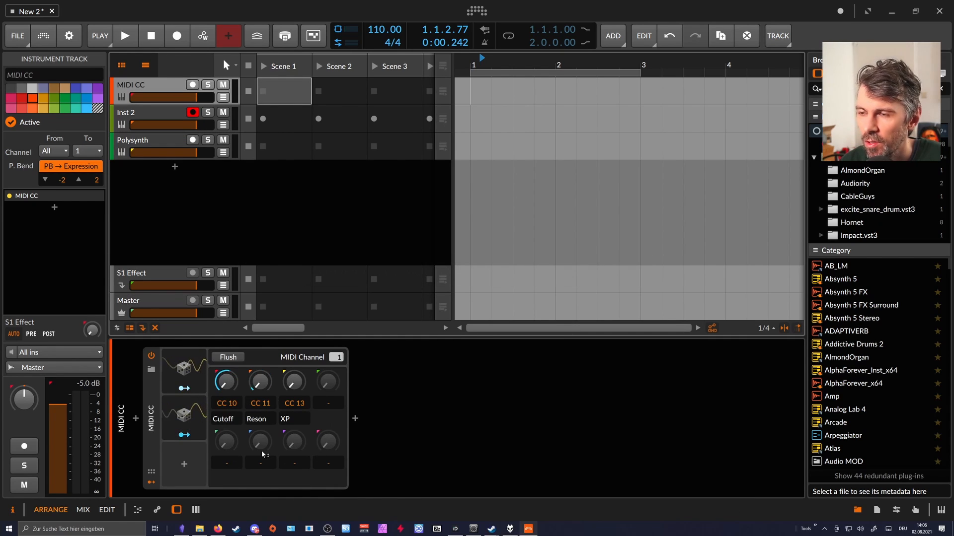
click(155, 412)
key(ctrl+d)
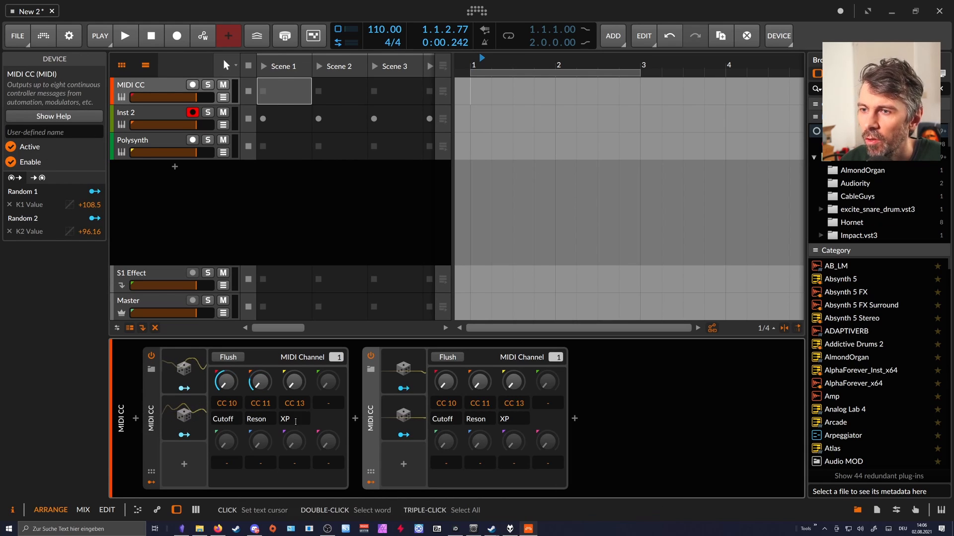
Set the second MIDI CC device's first two knobs to CC 20 and CC 21 and select the MIDI CC track as the Polysynth's note source.
drag(459, 405, 481, 395)
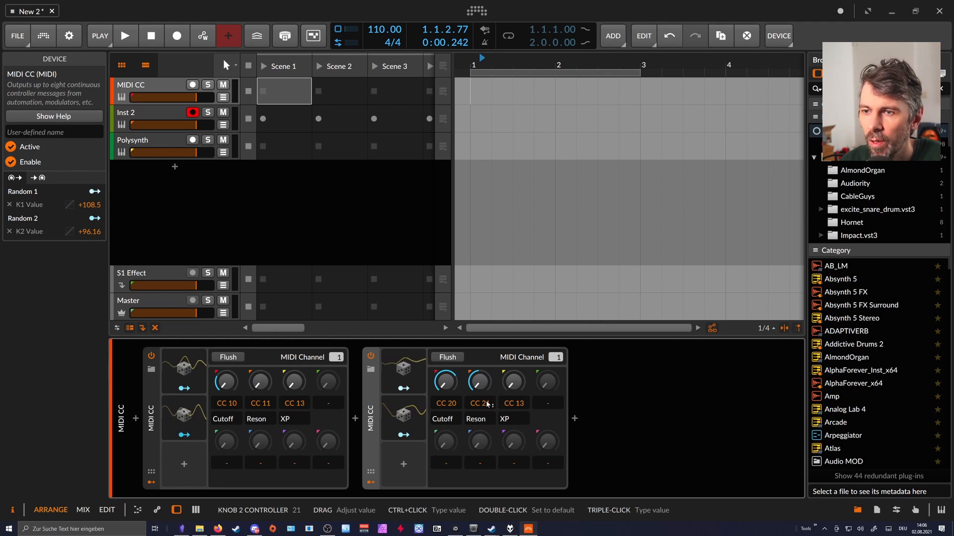
click(166, 144)
click(198, 370)
mouse_move(212, 413)
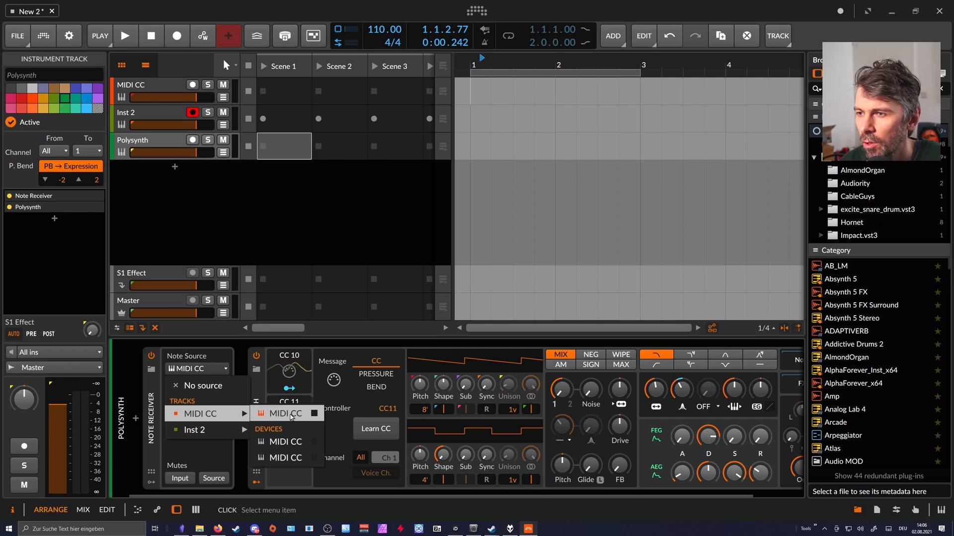
click(291, 415)
Duplicate the CC 11 modulator on the Polysynth and set the copy to controller CC 20.
drag(295, 422, 296, 464)
click(308, 465)
drag(388, 408, 387, 394)
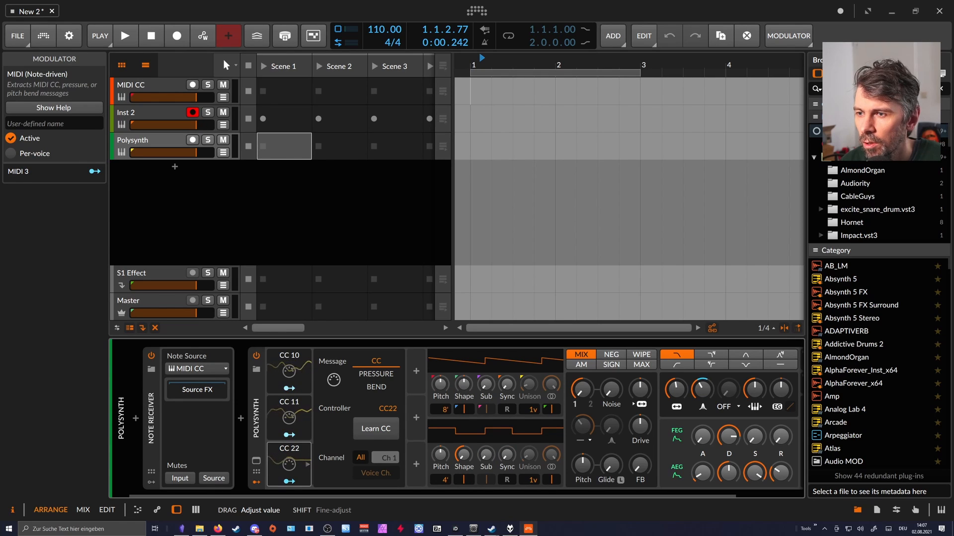
drag(388, 408, 389, 412)
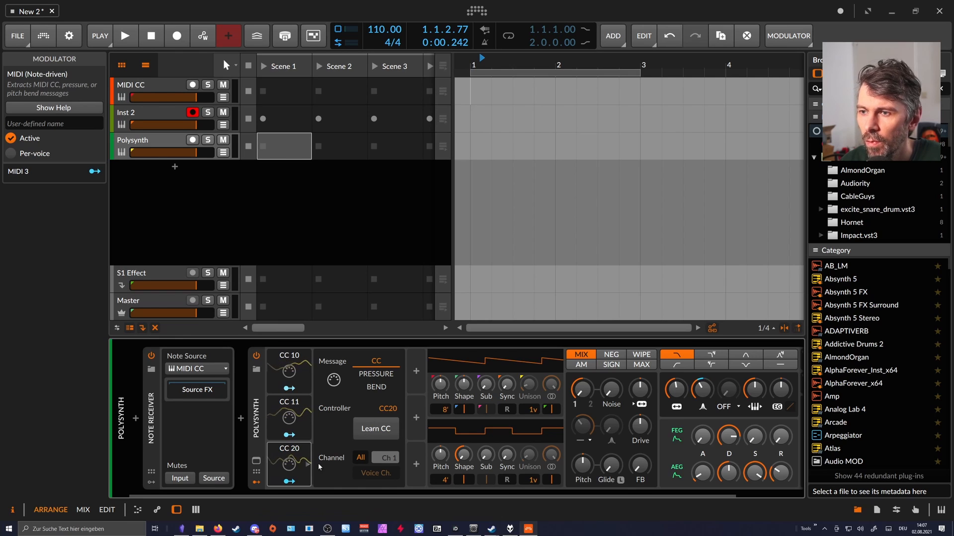
click(292, 461)
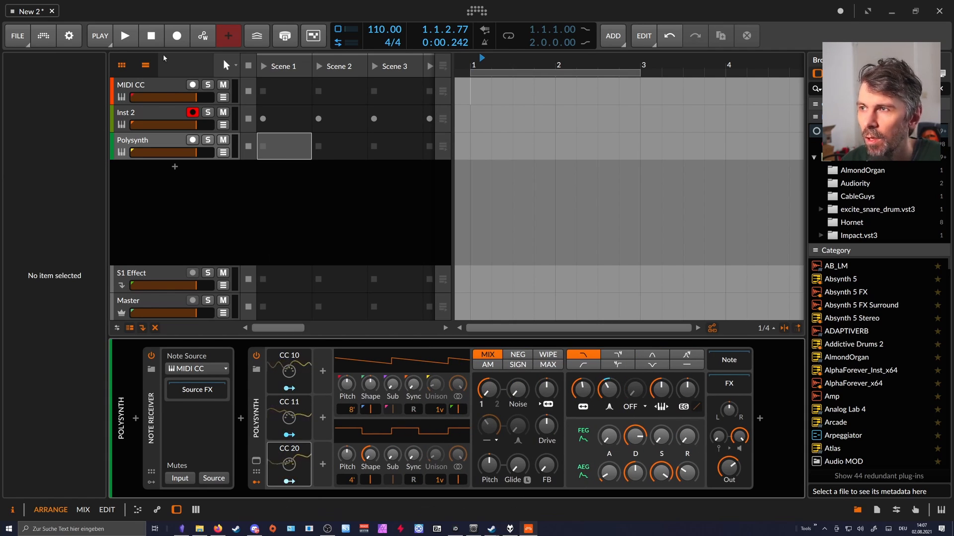
Set the second MIDI CC device to MIDI channel 2 and its XP knob to CC 19, checking the Polysynth's CC 20 modulator in between.
click(157, 81)
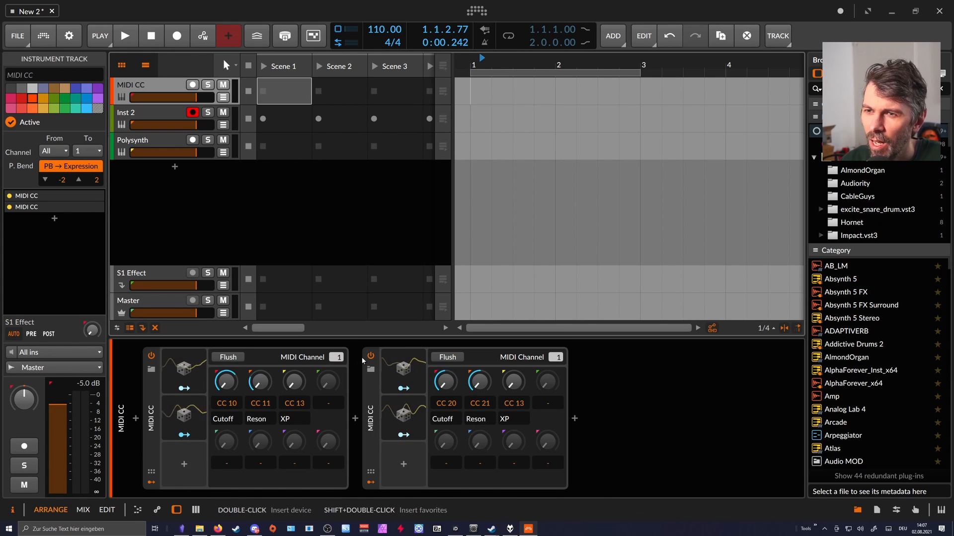
drag(556, 362, 556, 361)
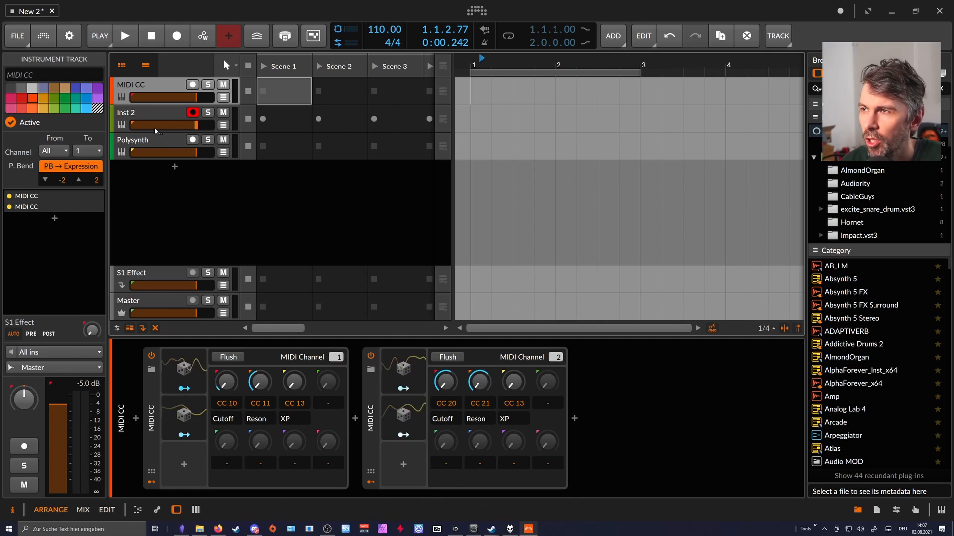
click(147, 142)
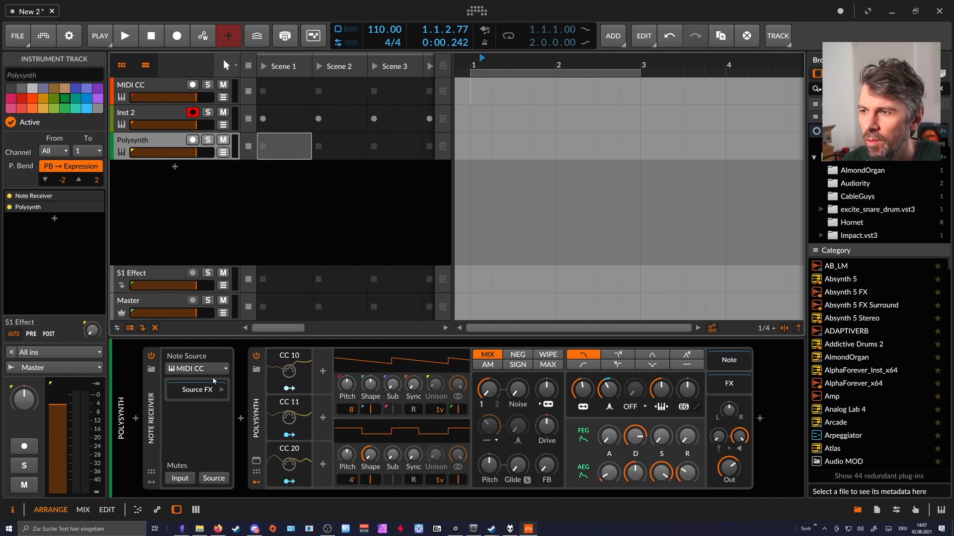
click(285, 457)
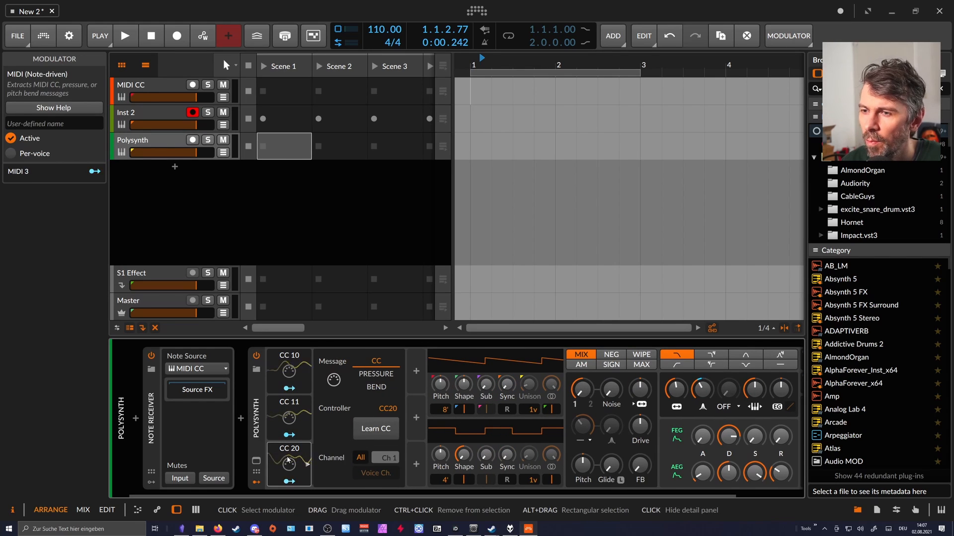
click(287, 460)
click(162, 88)
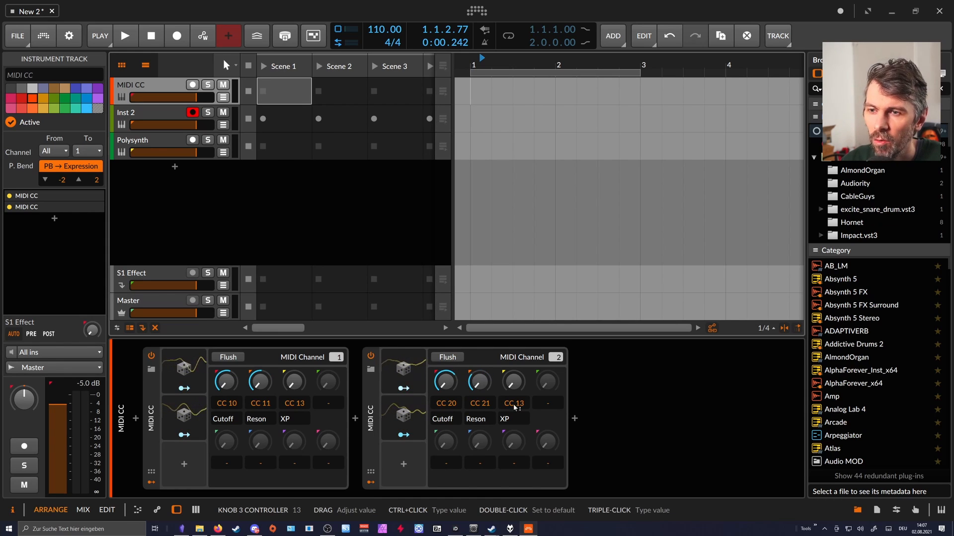
mouse_move(521, 407)
mouse_down()
mouse_move(520, 383)
mouse_move(514, 415)
mouse_move(521, 407)
mouse_up()
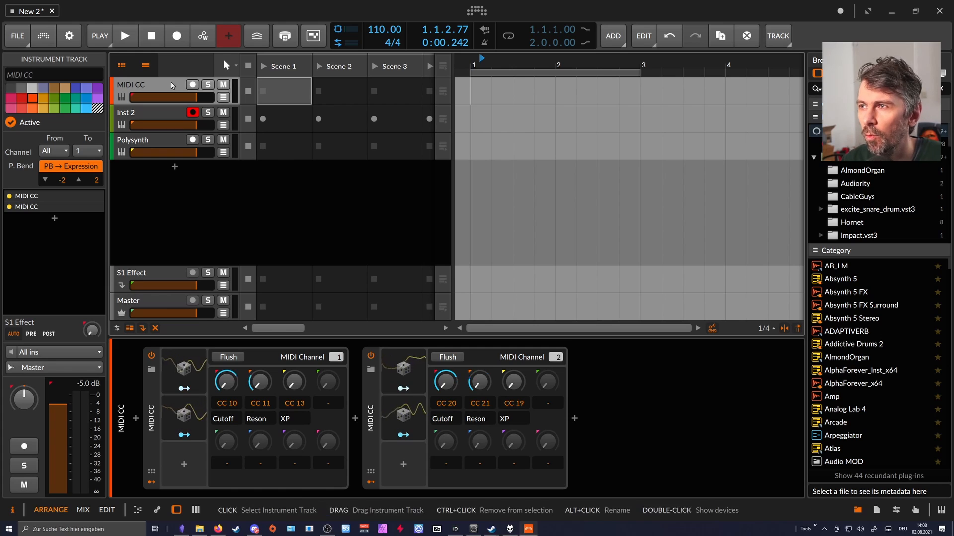
Duplicate the Polysynth track and set the third MIDI modulator on the copy to CC 21.
click(146, 143)
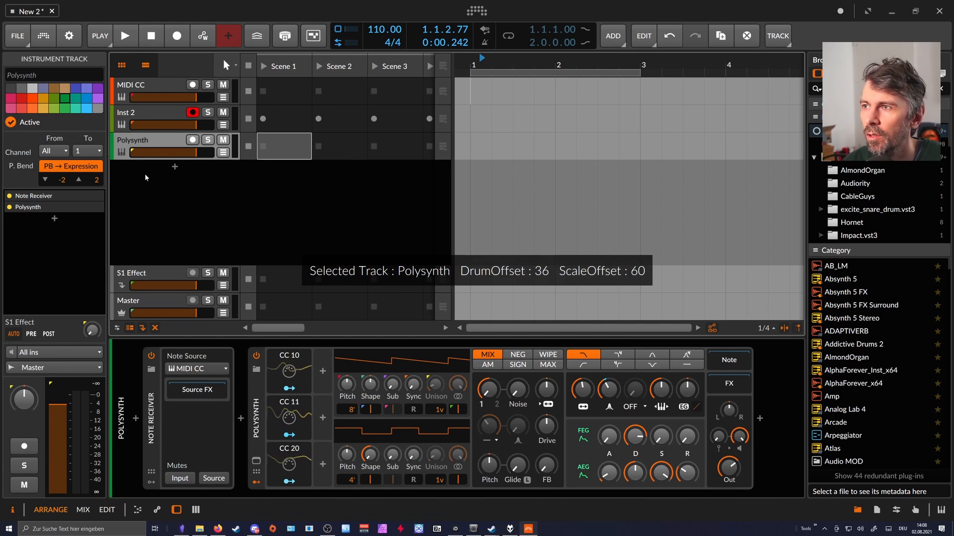
key(ctrl+d)
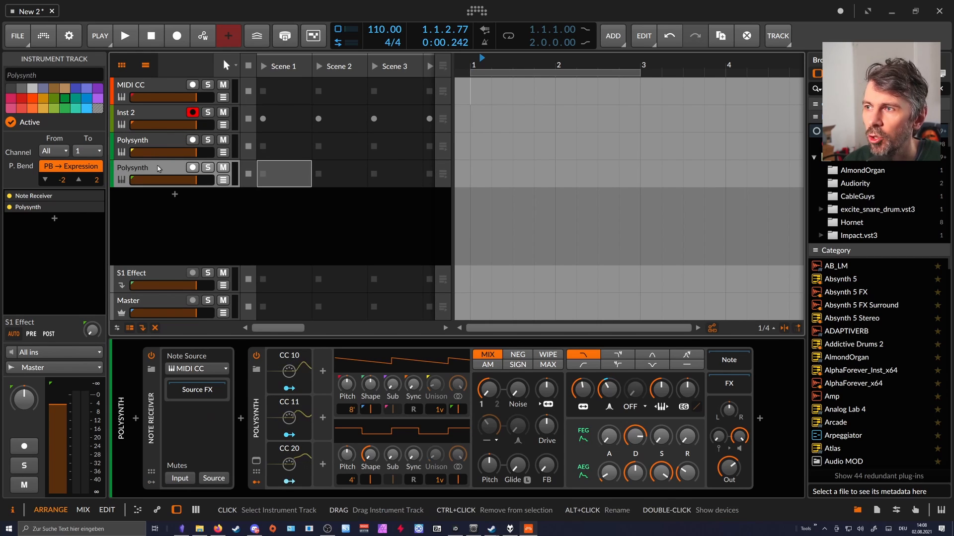
click(289, 478)
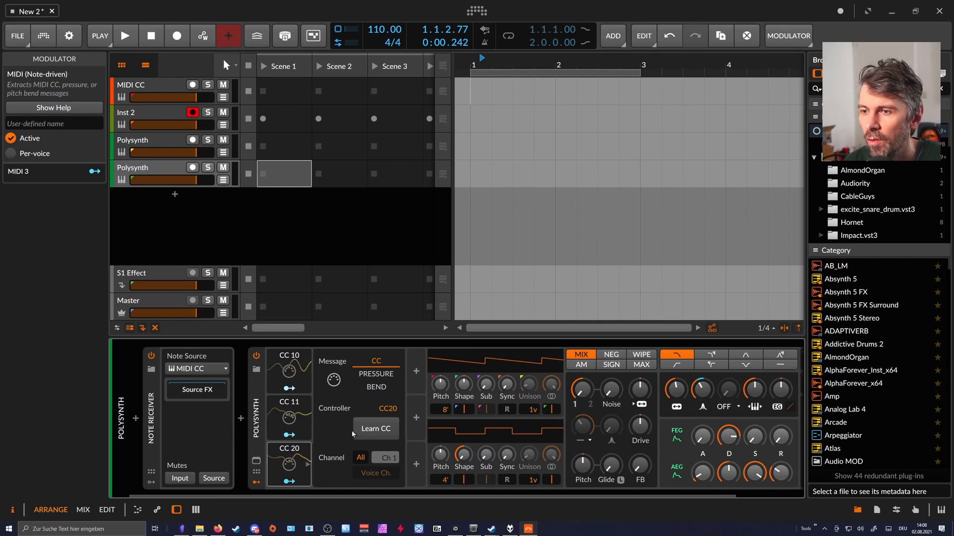
click(161, 142)
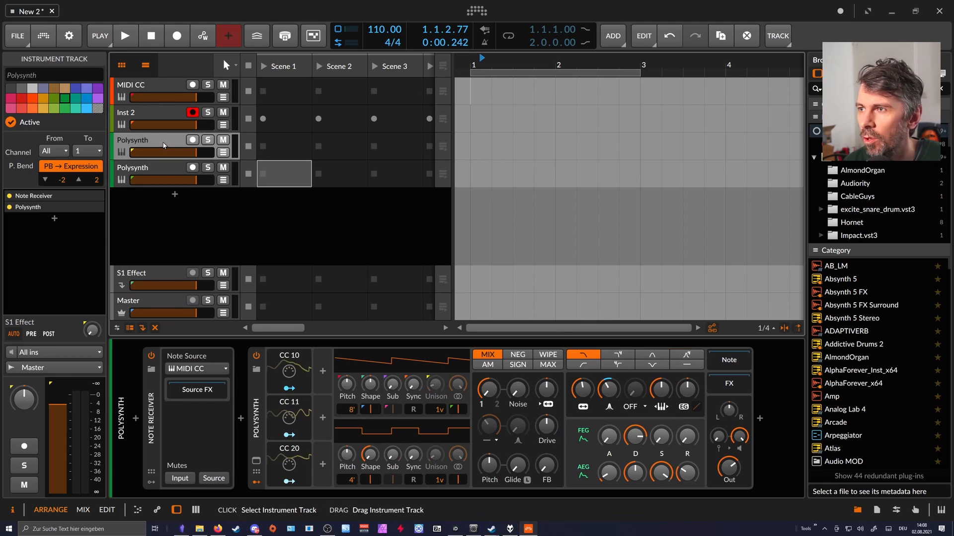
click(308, 467)
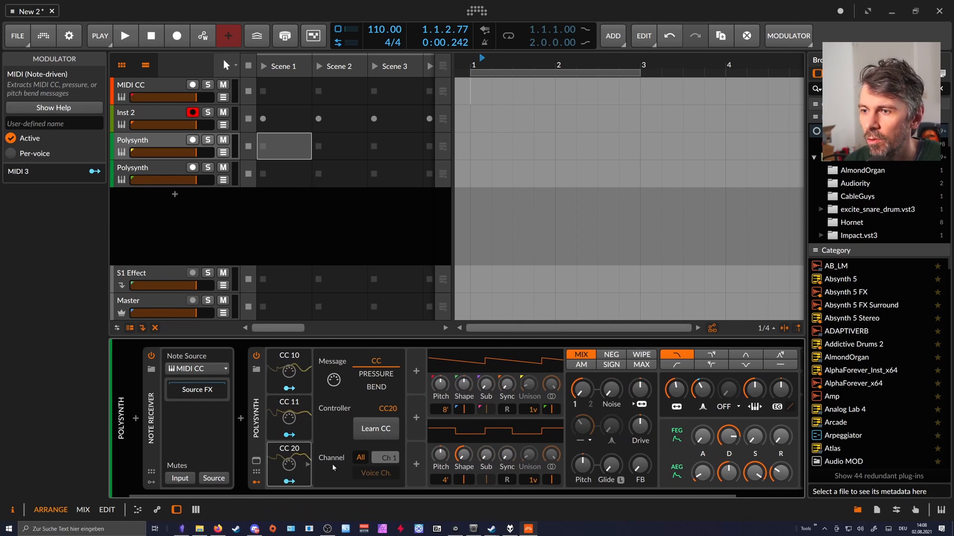
click(180, 183)
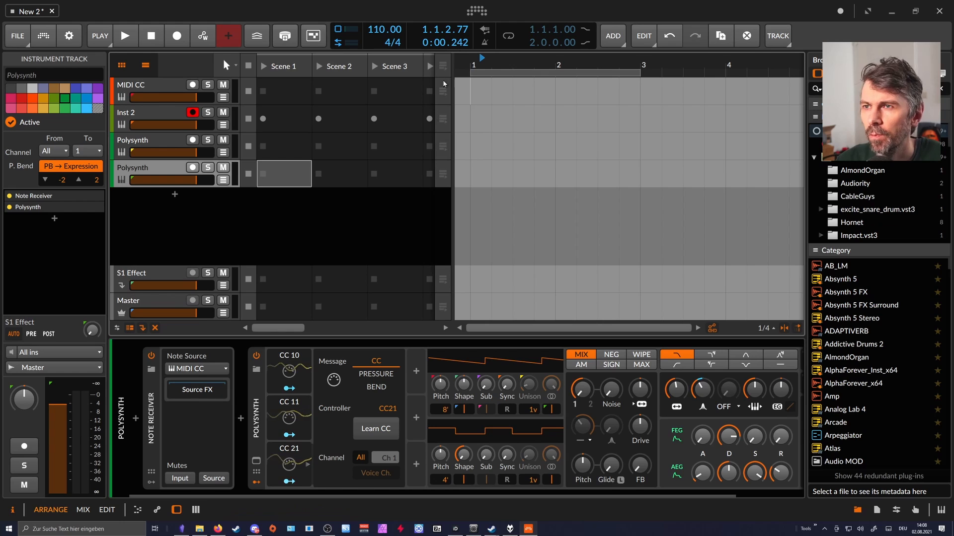
Delete the Random modulators from both MIDI CC devices on the MIDI CC track.
scroll(496, 67, down, 1)
click(158, 85)
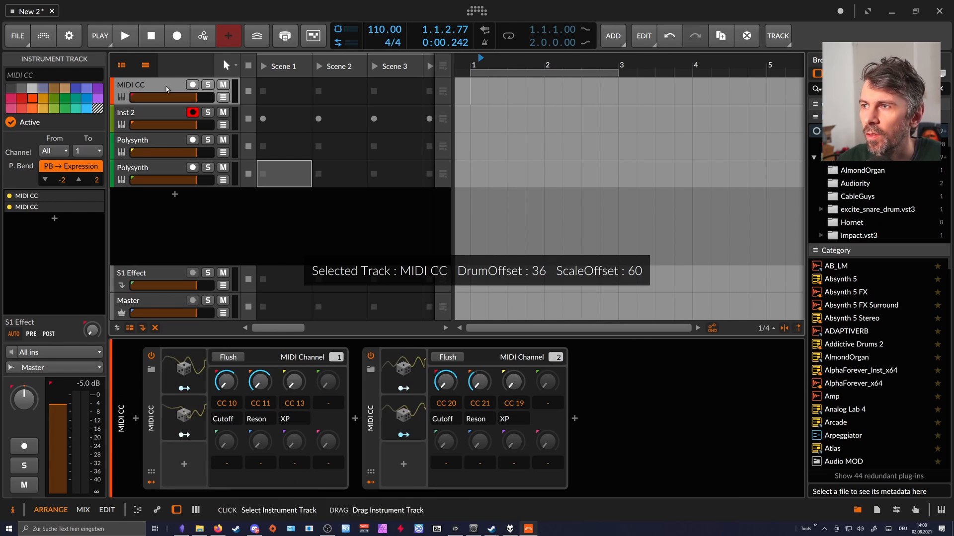
click(184, 370)
key(Delete)
key(Delete)
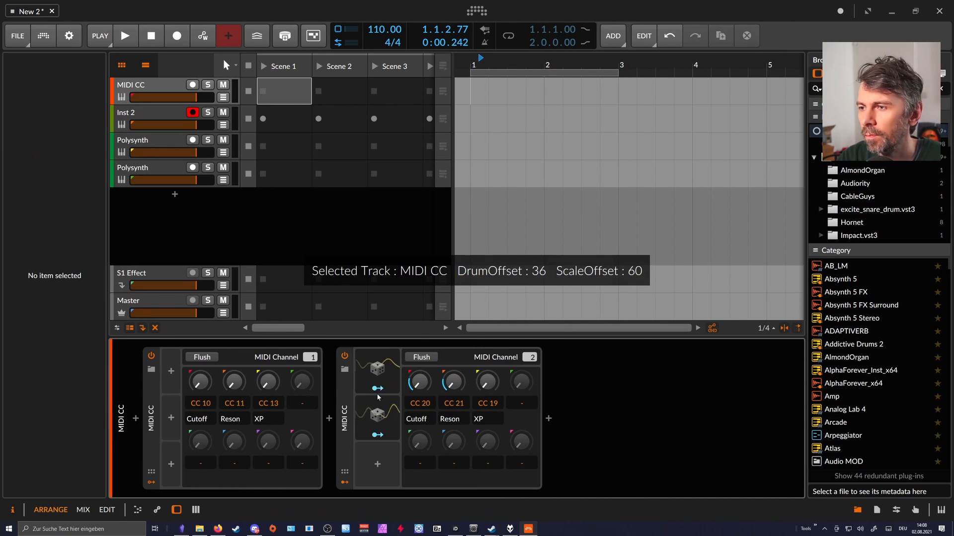
click(368, 370)
key(Delete)
key(Delete)
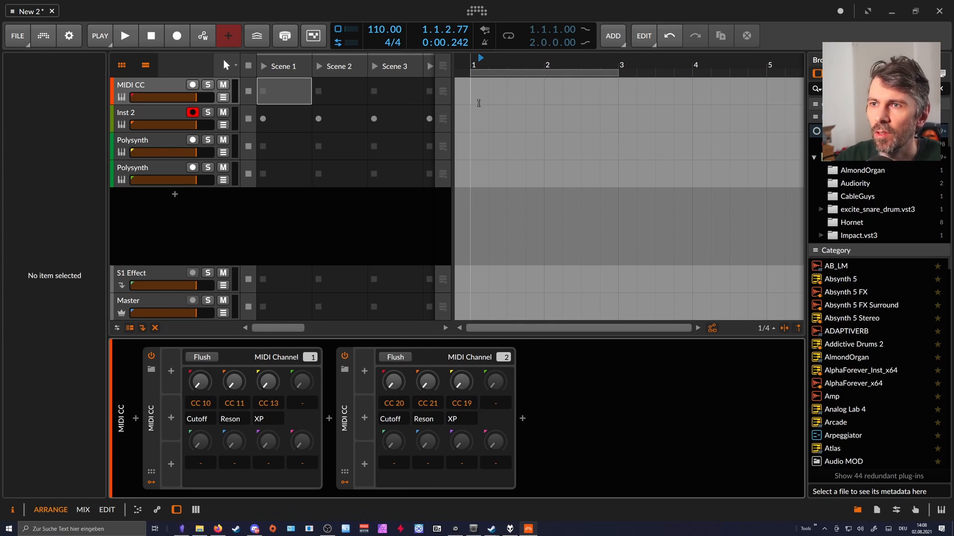
Create a two-bar clip at the start of the MIDI CC track in the arranger.
double_click(475, 89)
drag(563, 88, 616, 88)
drag(563, 63, 563, 79)
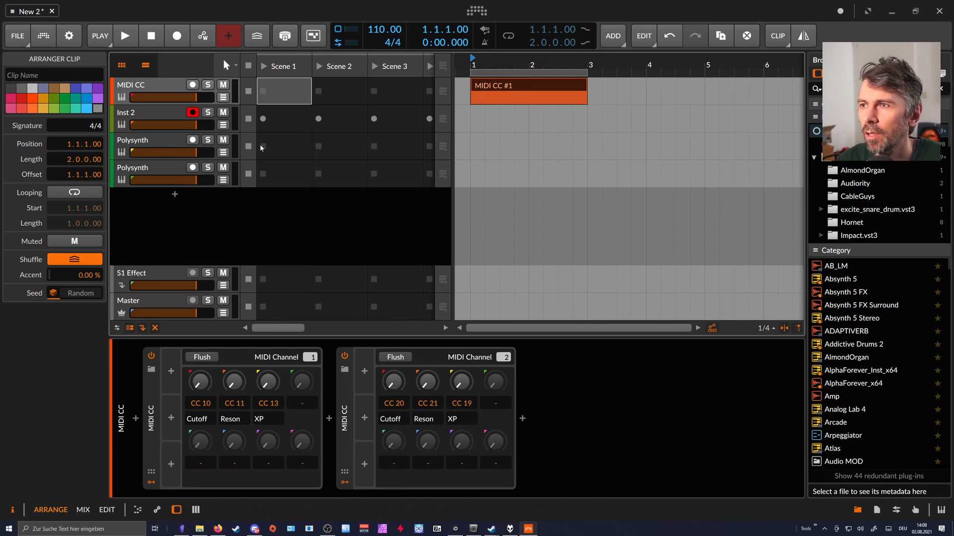
Draw a five-point automation curve over bars 1 and 2 for the CC 20 Cutoff knob, with a small peak, a dip and a higher peak.
click(223, 97)
drag(200, 382, 200, 362)
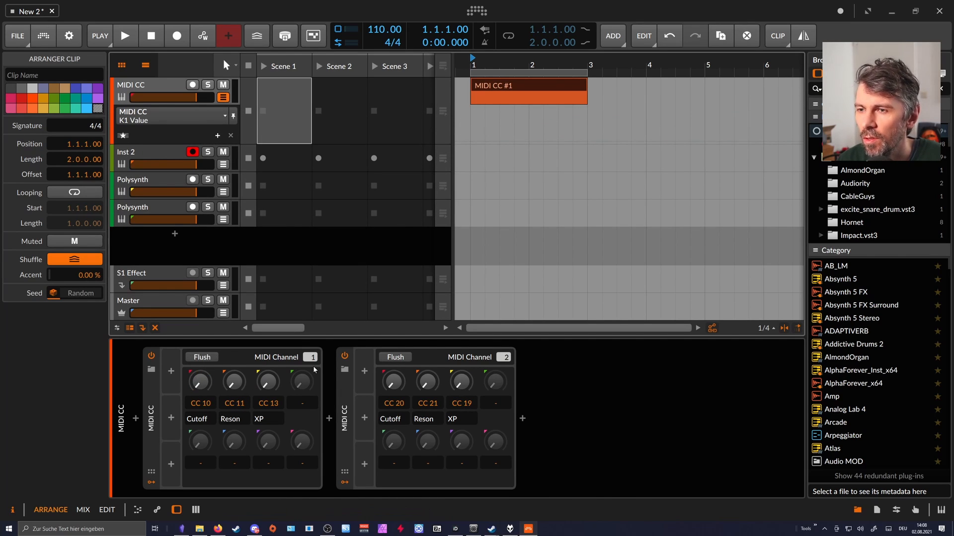
drag(394, 382, 394, 431)
double_click(472, 141)
drag(499, 140, 499, 130)
double_click(514, 138)
double_click(558, 114)
drag(567, 125, 587, 127)
double_click(573, 121)
Play the first two bars in a loop and check the incoming CC signals on both Polysynth tracks.
click(471, 61)
click(508, 35)
key(space)
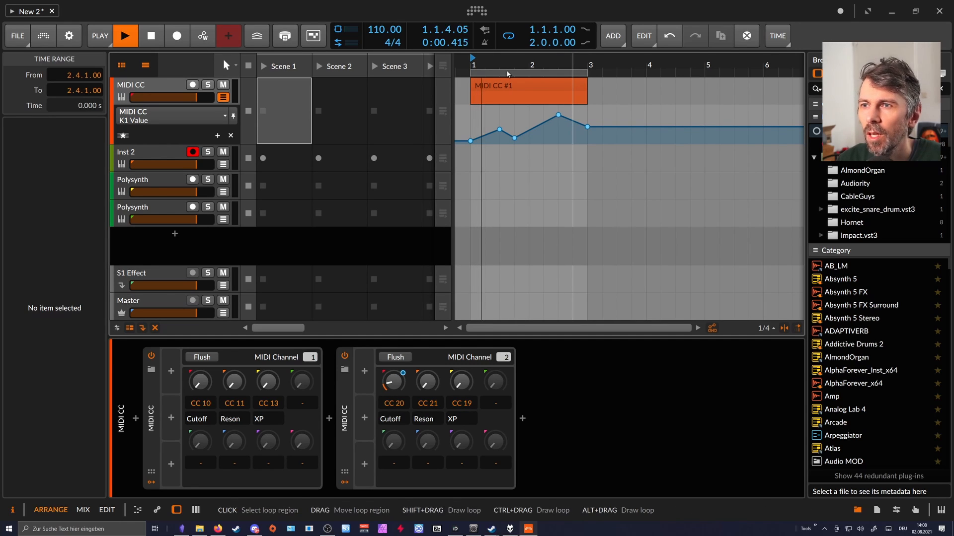
click(162, 207)
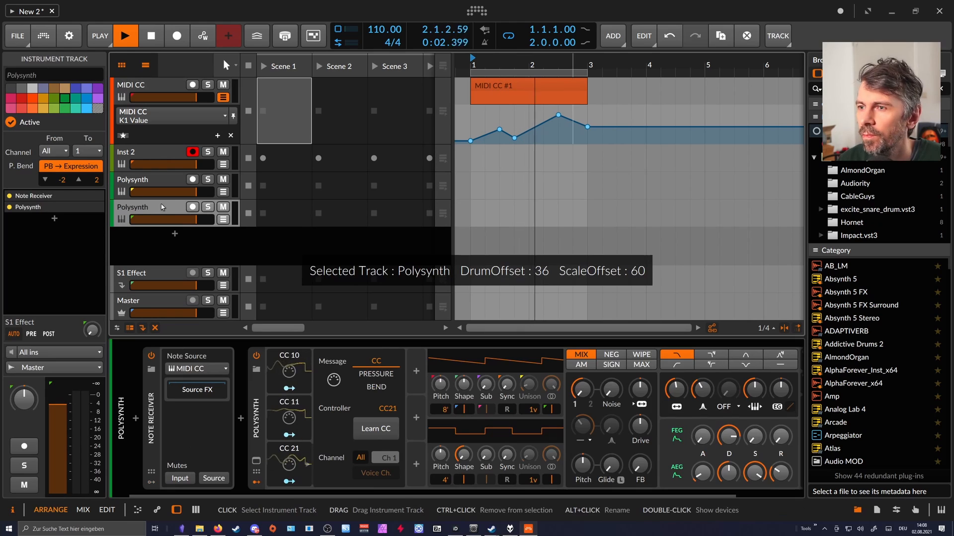
click(182, 189)
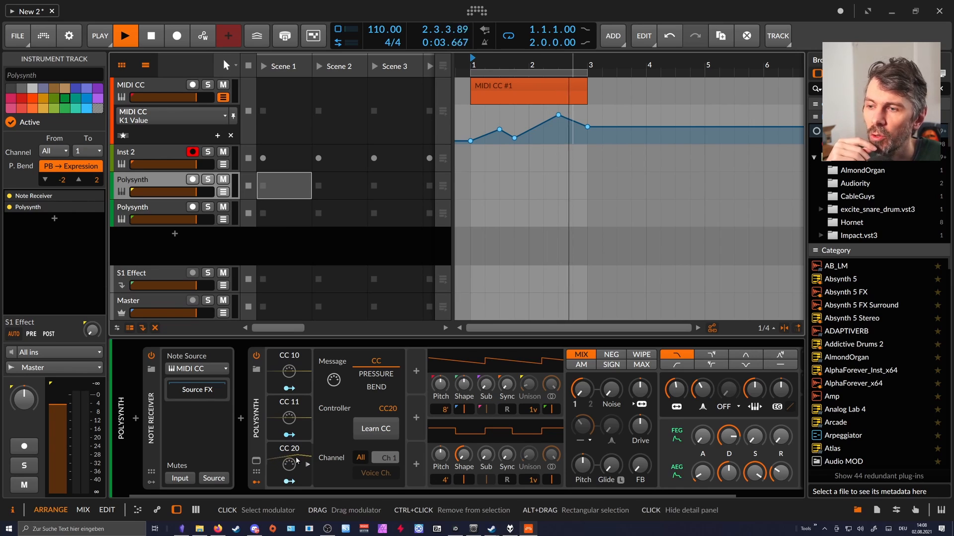
Map the first Polysynth's CC 20 modulator to its filter cutoff and set oscillator 1 to 16 unison voices.
click(289, 482)
drag(676, 390, 676, 353)
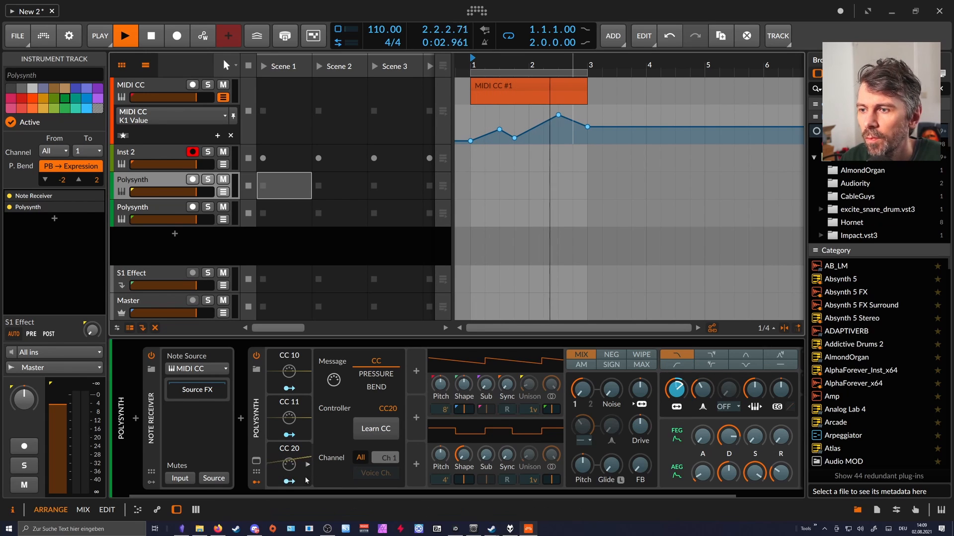
drag(533, 409, 529, 380)
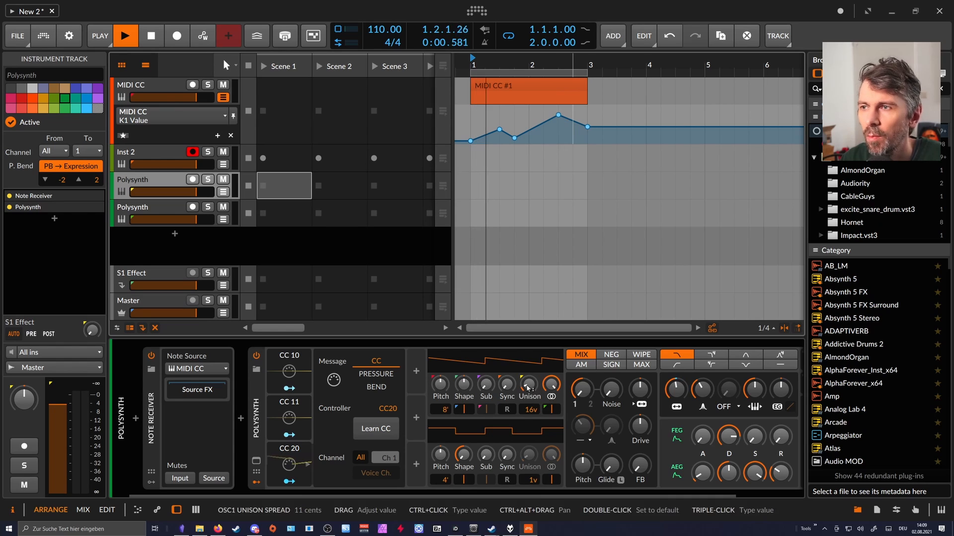
Create a note clip spanning bars 1 and 2 on the second Polysynth track and open it for note editing.
click(486, 213)
double_click(485, 213)
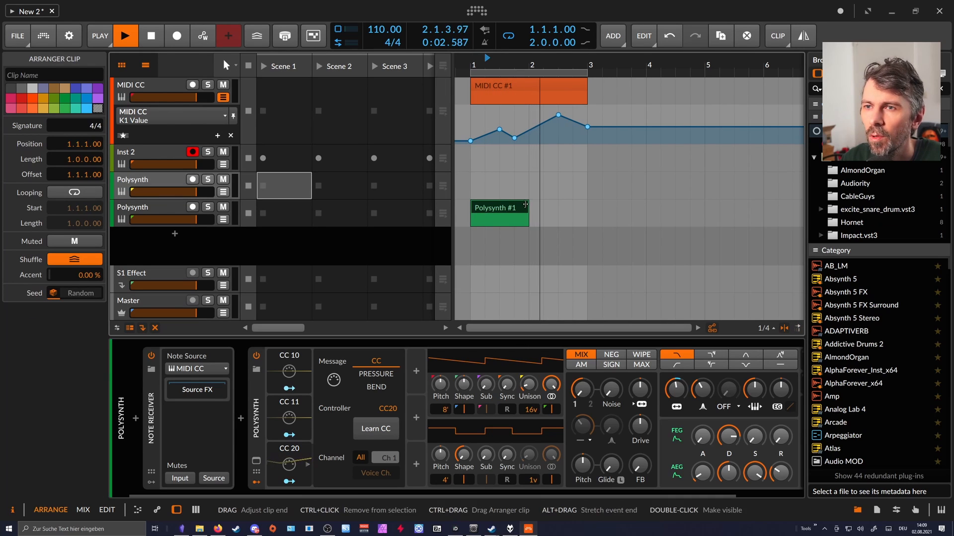
double_click(546, 212)
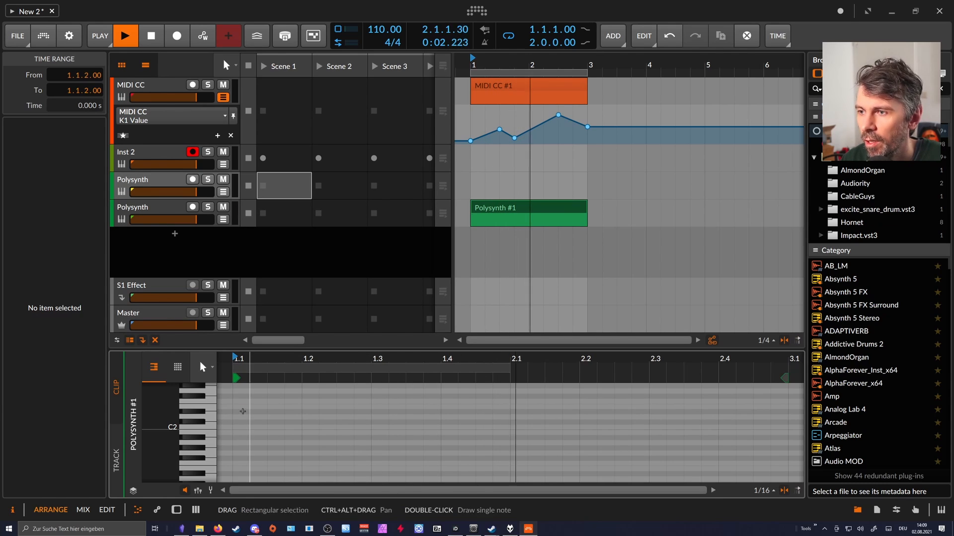
Draw one note on each beat of the clip's first bar, using G#2 on beat 2 and F#2 on beat 3.
double_click(241, 412)
drag(250, 411, 339, 418)
drag(285, 360, 285, 333)
click(302, 396)
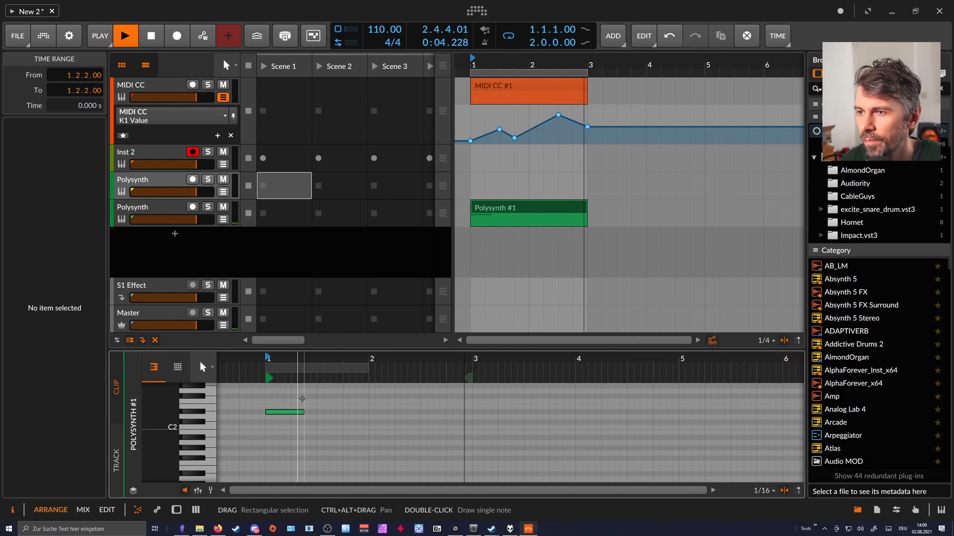
drag(302, 414, 291, 413)
scroll(297, 428, up, 3)
double_click(301, 433)
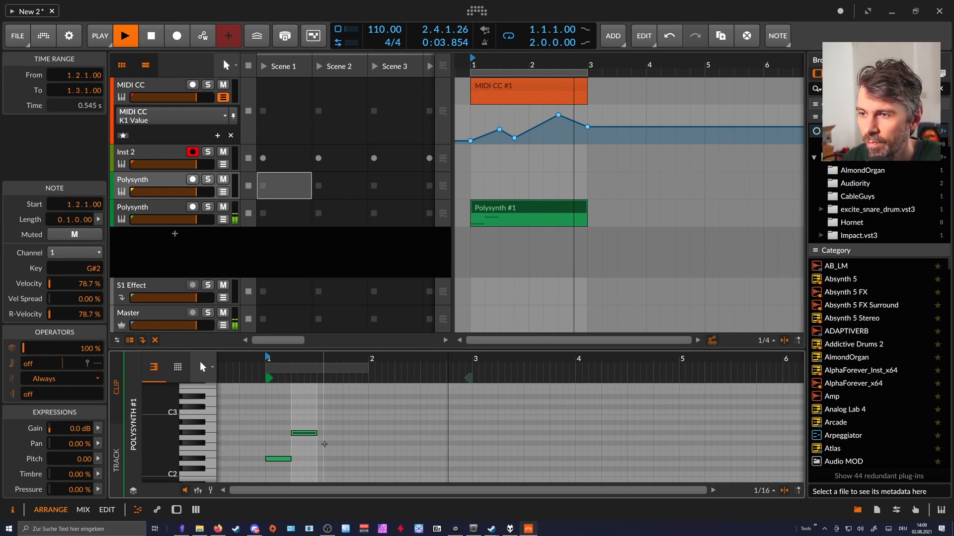
double_click(332, 444)
drag(333, 444, 326, 443)
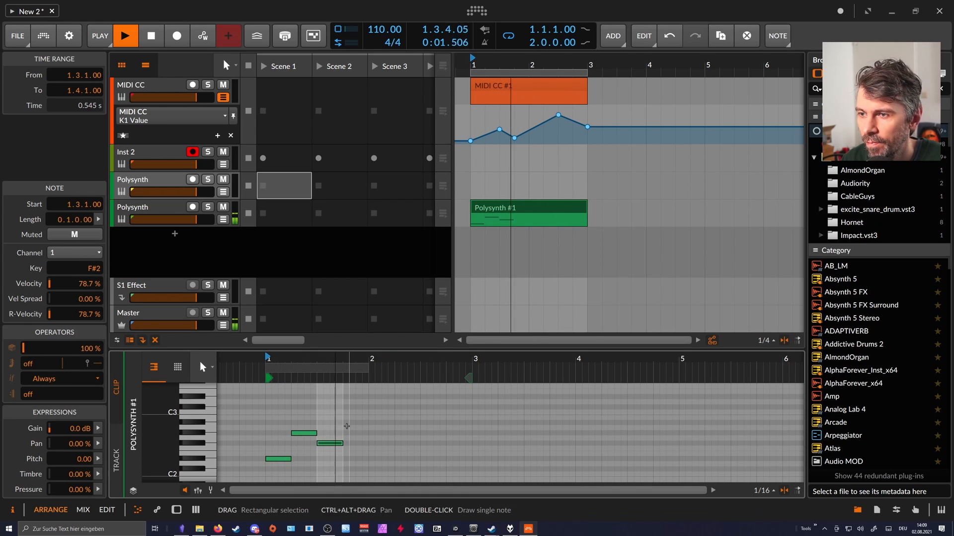
double_click(350, 422)
Show the second Polysynth's devices, repeat the clip's one-bar note pattern through bar 2 and restart playback.
double_click(179, 207)
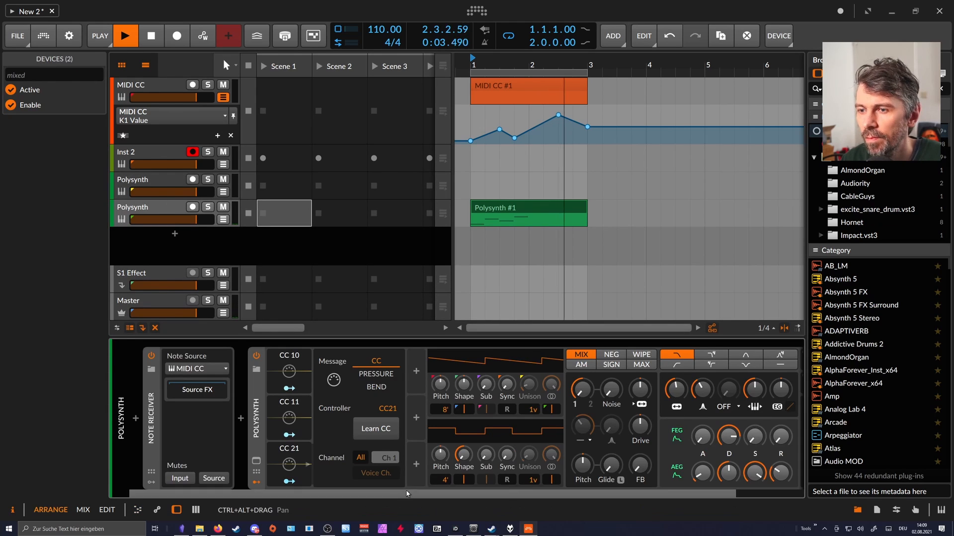
drag(412, 495, 621, 492)
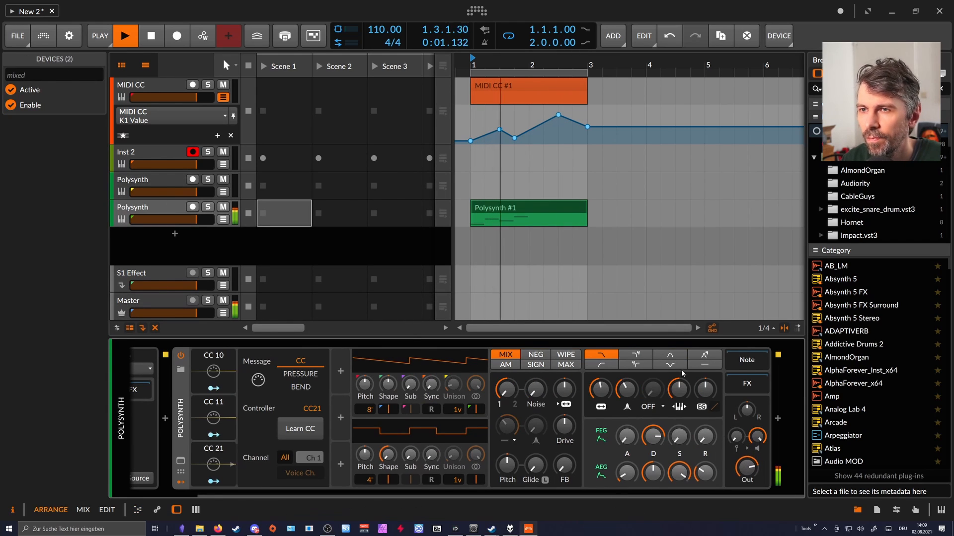
key(space)
drag(525, 225, 587, 225)
key(space)
mouse_move(653, 436)
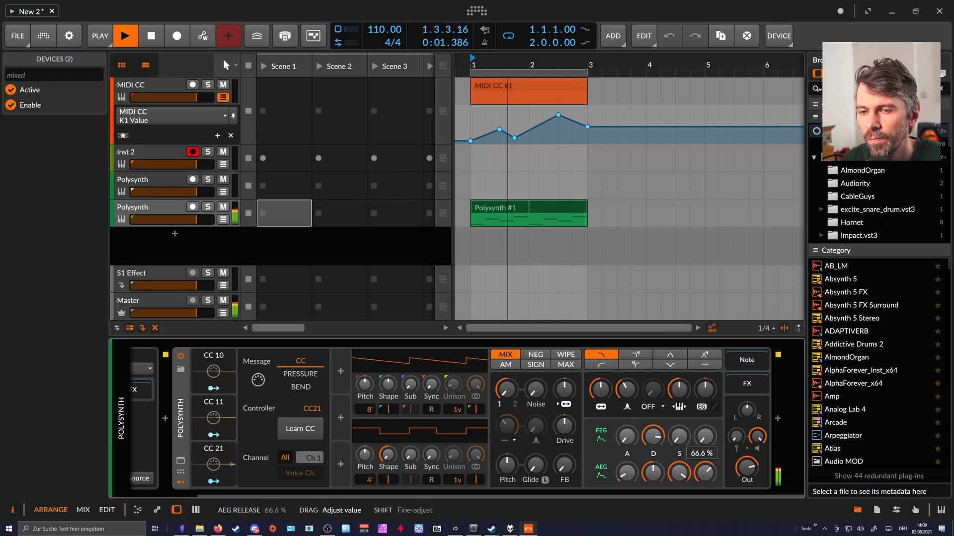
Lower the second Polysynth's filter cutoff while the note clip plays.
mouse_move(600, 389)
drag(601, 389, 527, 488)
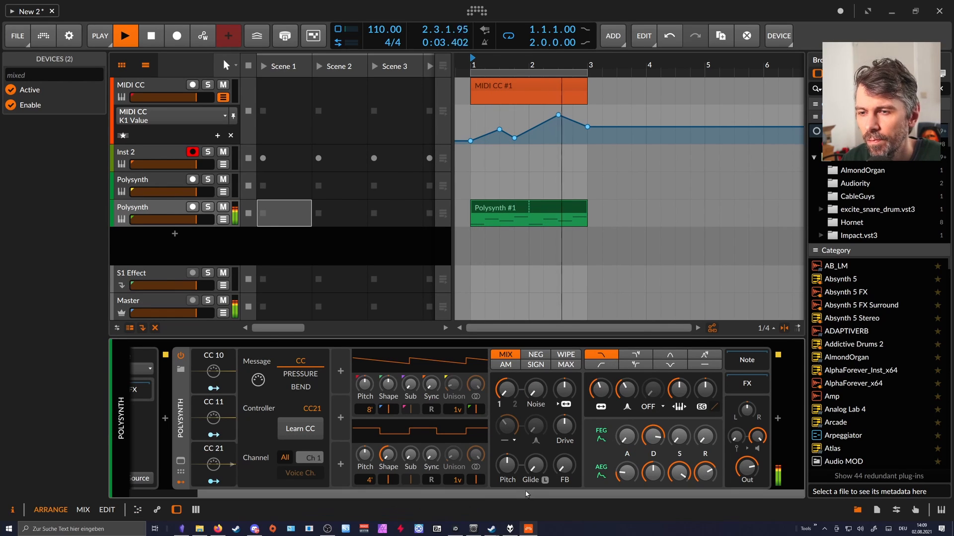
drag(602, 389, 464, 448)
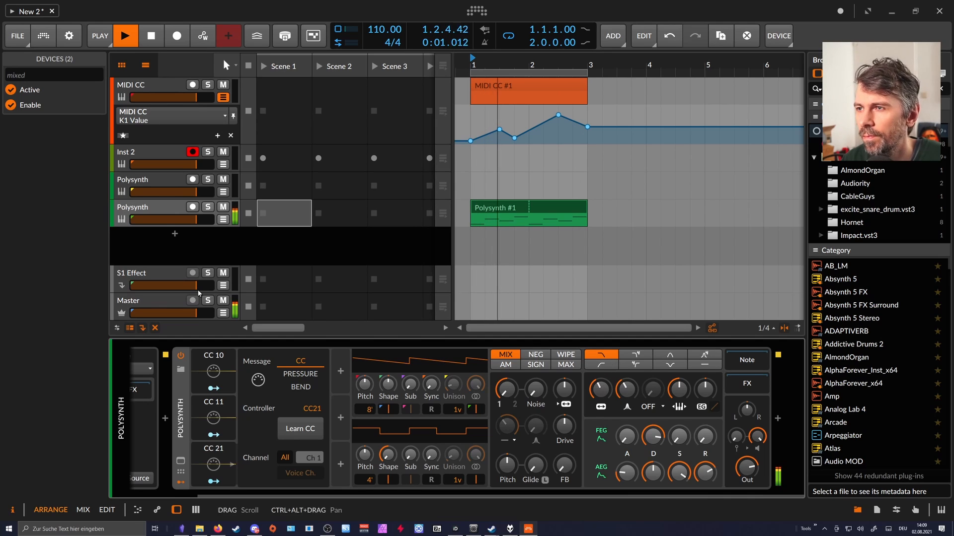
Set the second Polysynth's third MIDI modulator to CC20 and map it to the filter cutoff with a depth of +31.14.
scroll(290, 448, left, 2)
click(291, 448)
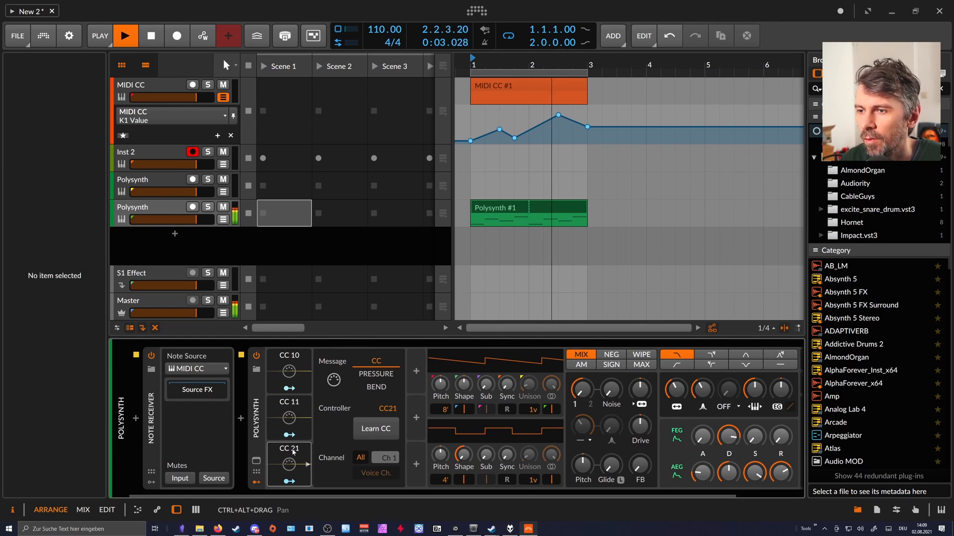
drag(388, 408, 388, 413)
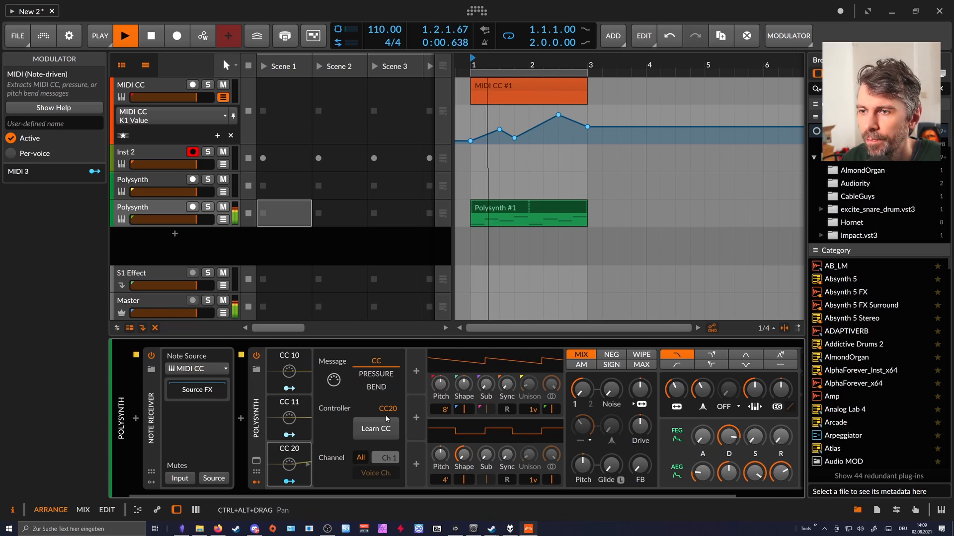
click(289, 481)
drag(673, 386, 673, 352)
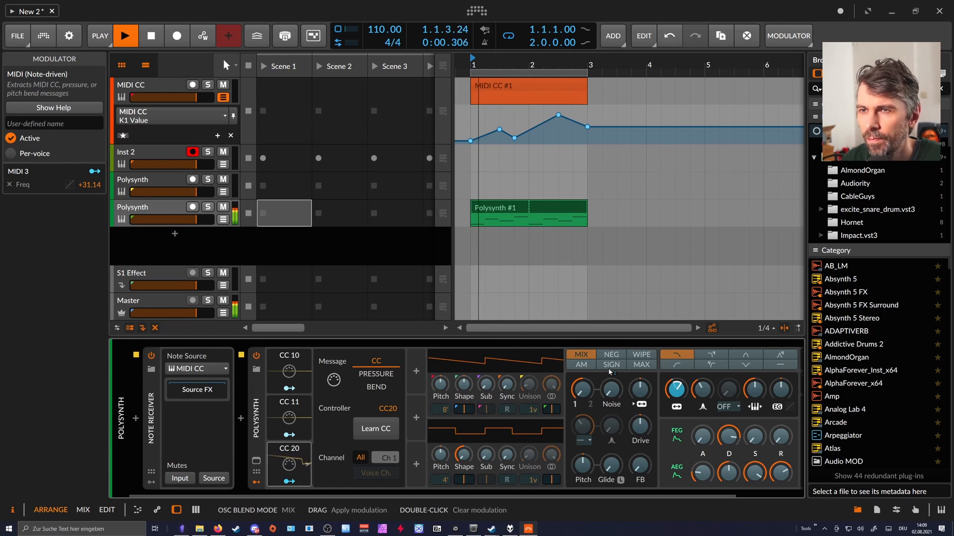
Add points to the K1 Value automation for a zigzag across bars 1 and 2, ending with 20.24 at 2.4.1.00, and close the CC 20 modulator's settings.
click(480, 124)
double_click(482, 124)
double_click(486, 137)
drag(485, 137, 528, 138)
double_click(544, 120)
double_click(573, 135)
click(473, 64)
drag(473, 65, 512, 83)
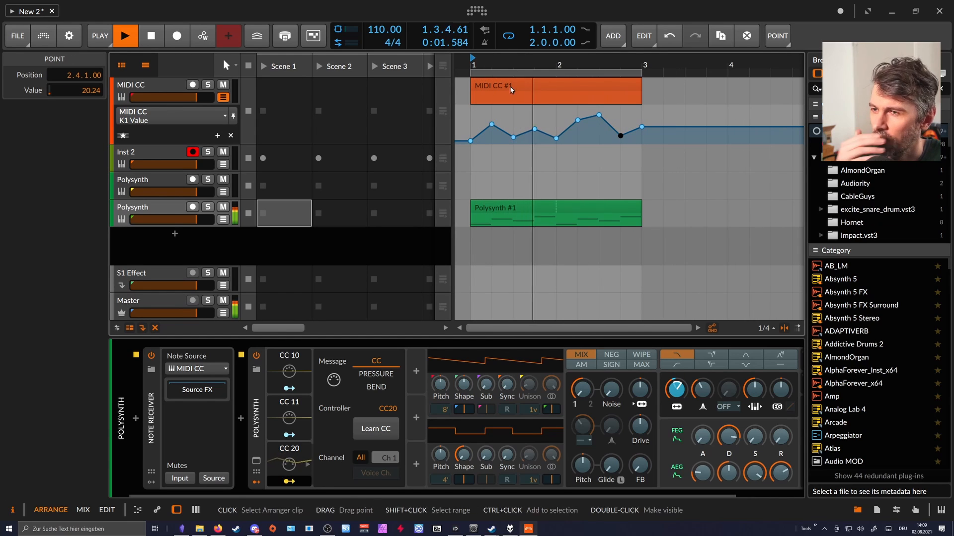
click(296, 464)
click(298, 465)
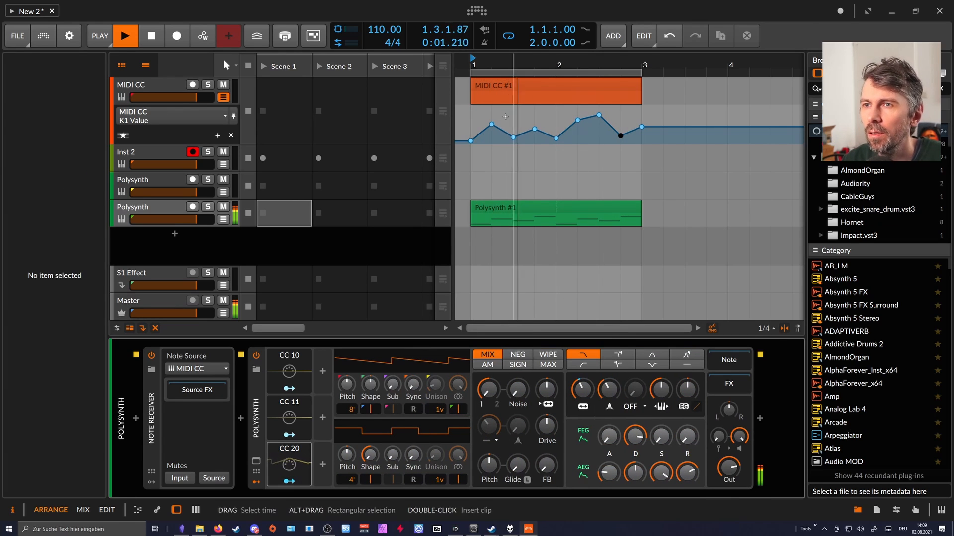
Stop playback and copy the arranger's MIDI CC clip with its automation into the track's Scene 1 launcher slot.
key(space)
click(502, 91)
drag(514, 85, 296, 94)
Delete the MIDI CC clip and its K1 Value automation points from bars 1 and 2 of the arranger.
click(497, 89)
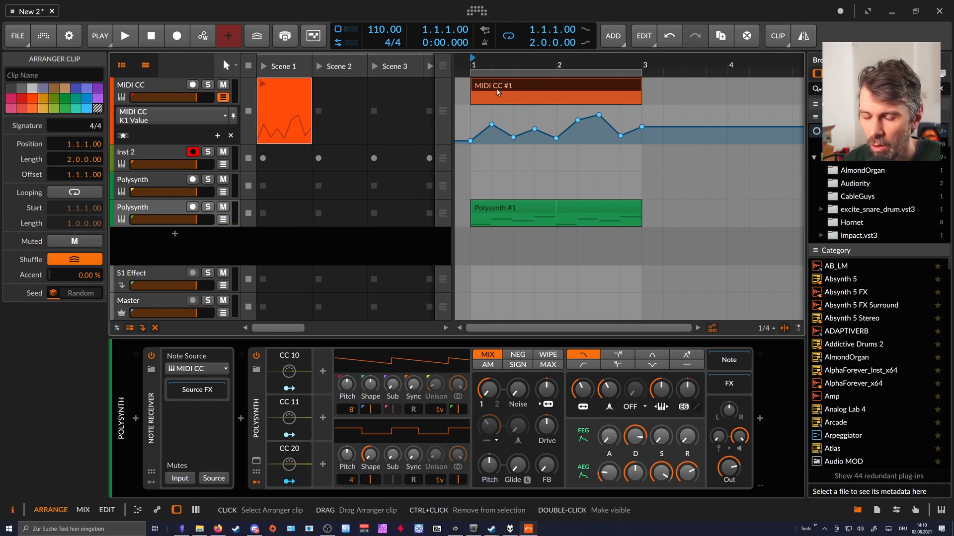
key(Delete)
drag(651, 120, 460, 163)
key(Delete)
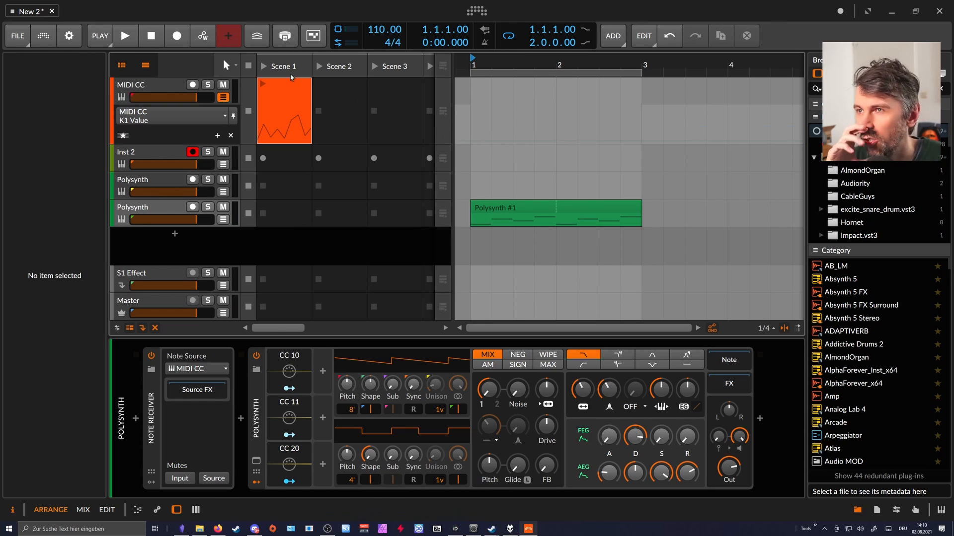
Open the Scene 1 launcher clip in an enlarged automation editor and examine which MIDI CC parameters can be automated.
double_click(269, 131)
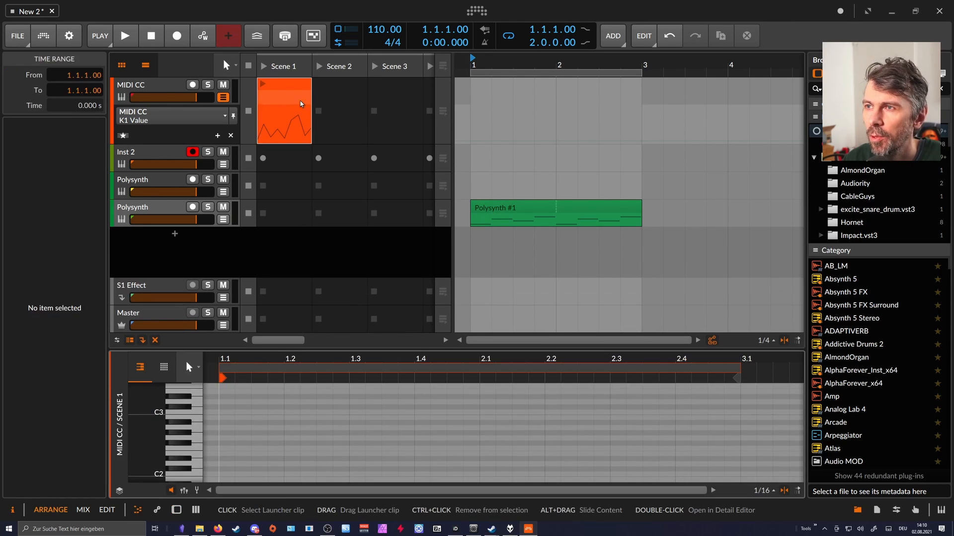
drag(266, 351, 267, 242)
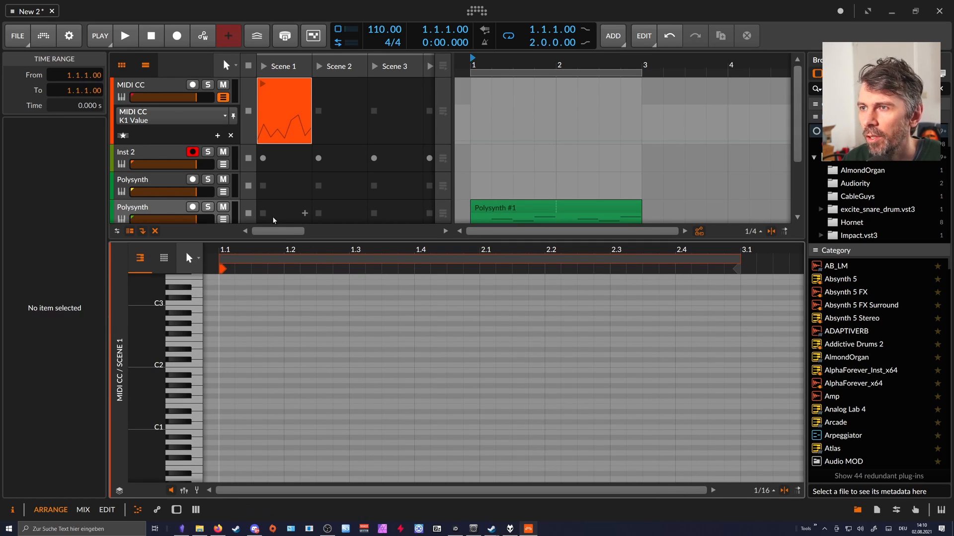
click(158, 512)
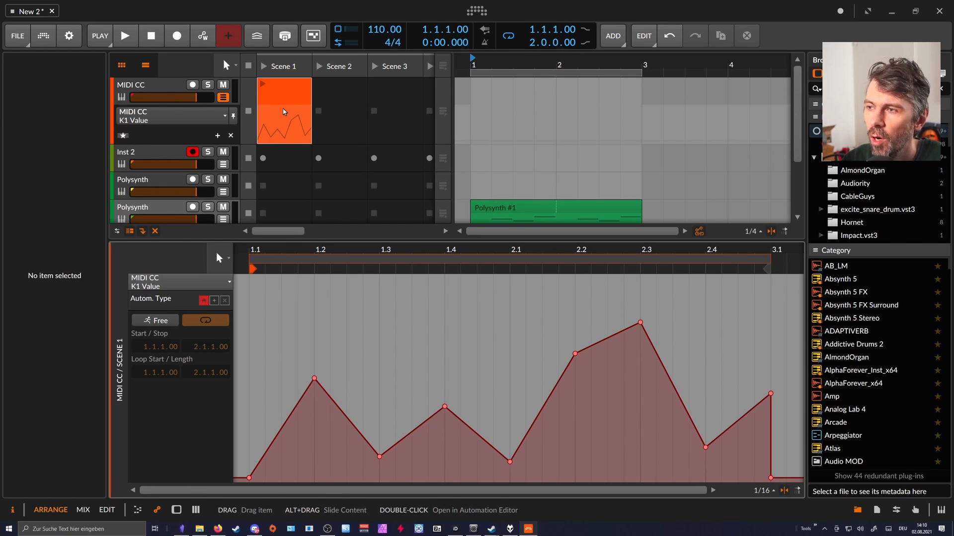
click(179, 282)
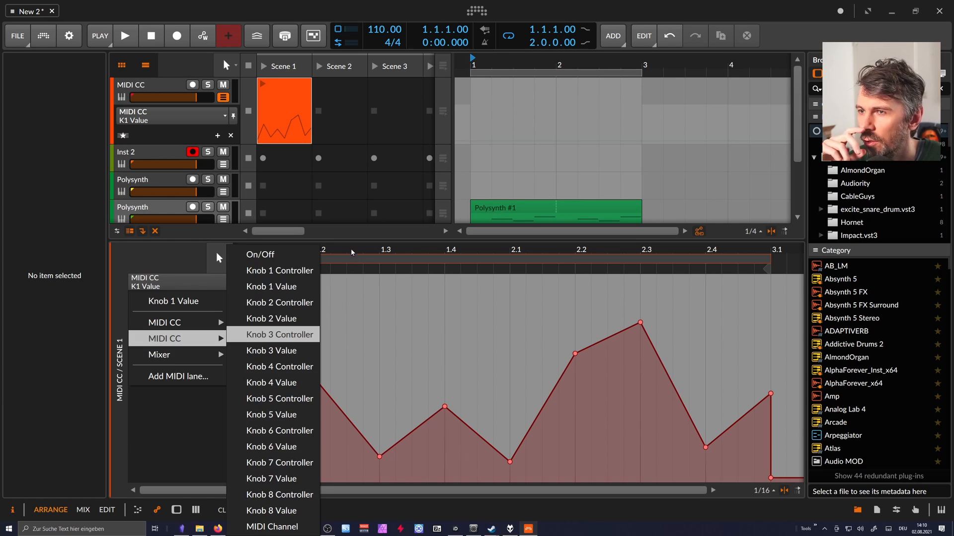
click(344, 365)
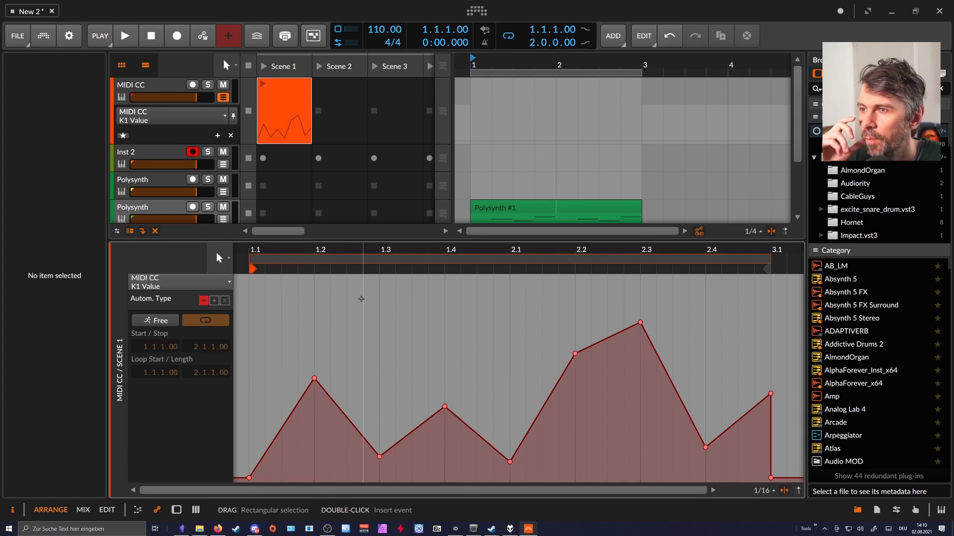
Show the second Polysynth's devices and launch the MIDI CC clip in Scene 1 to hear its modulation.
drag(189, 243, 190, 319)
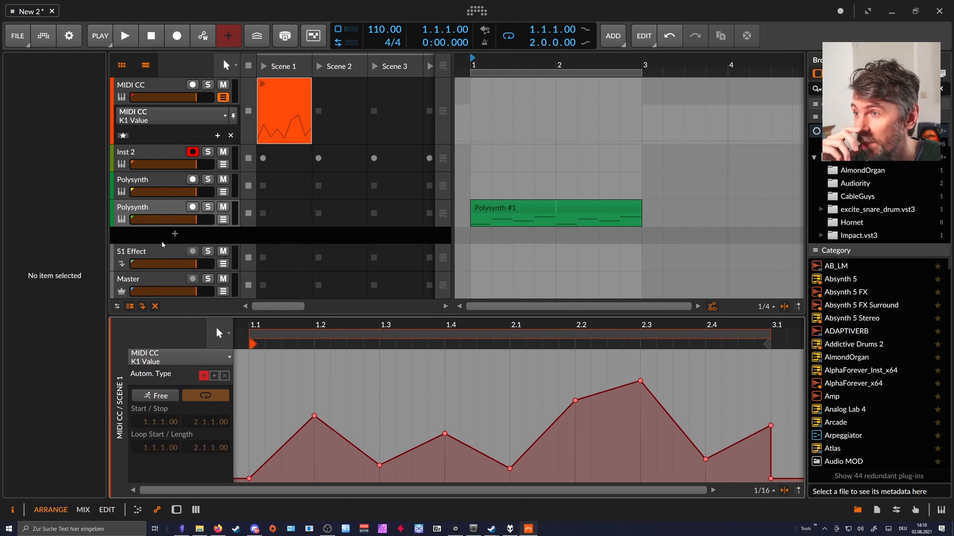
double_click(162, 214)
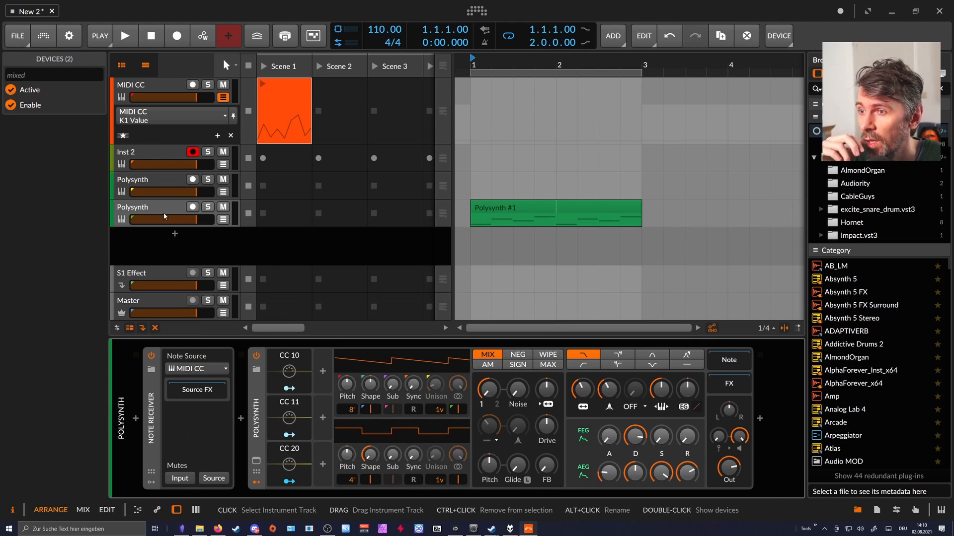
click(263, 85)
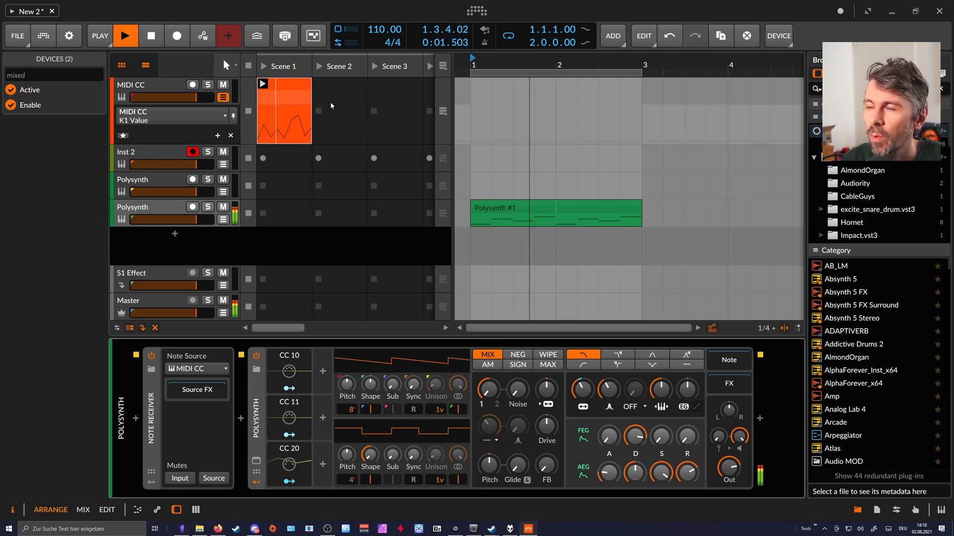
drag(479, 64, 470, 53)
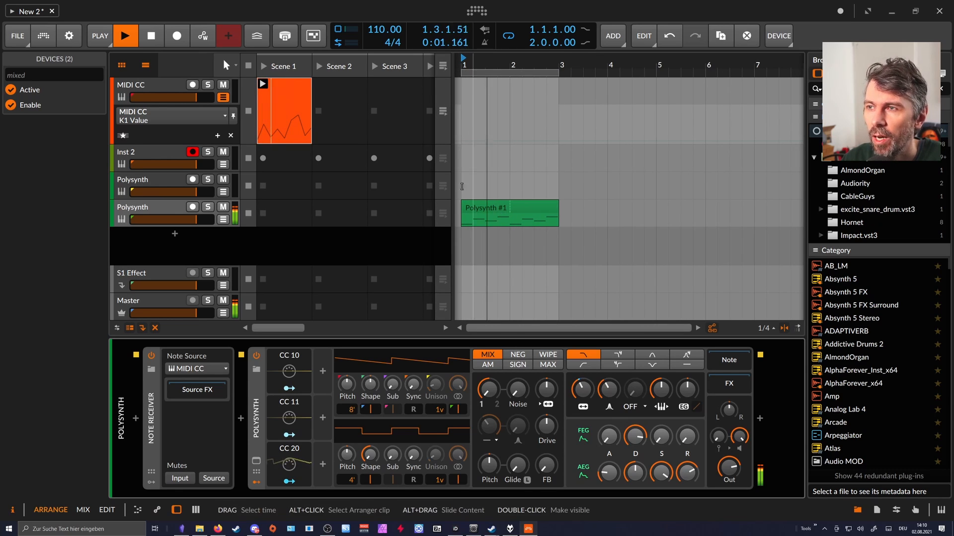
Set the MIDI CC launcher clip's loop length to 0.1.1.00.
click(301, 116)
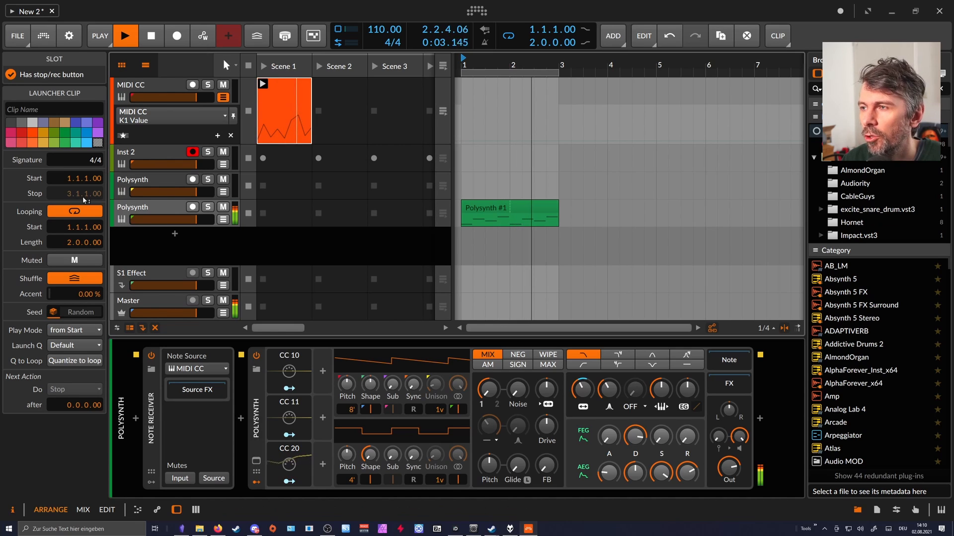
drag(72, 242, 76, 257)
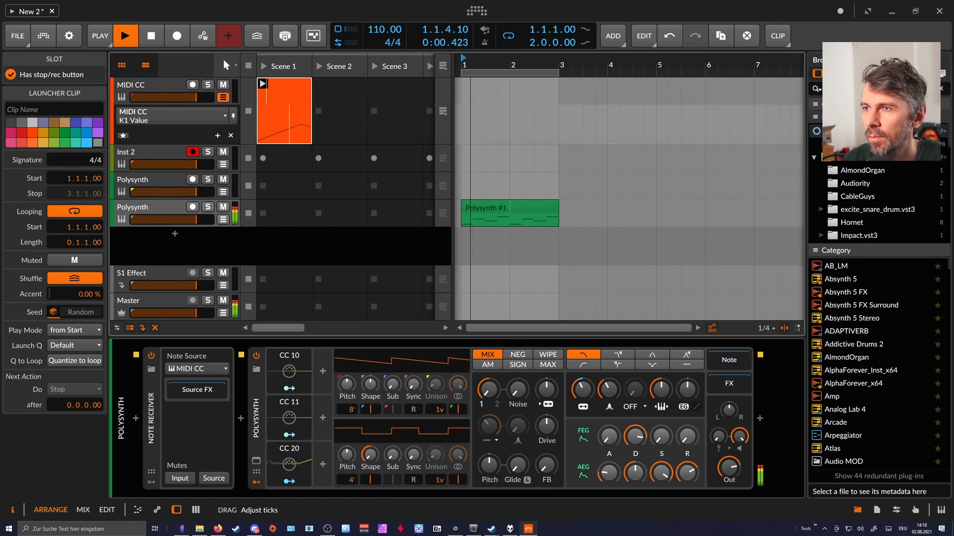
Add two K1 Value points near the launcher clip's start: a full-height peak at 1.1.2 and a low point of 14.93 at 1.1.4.00.
double_click(276, 135)
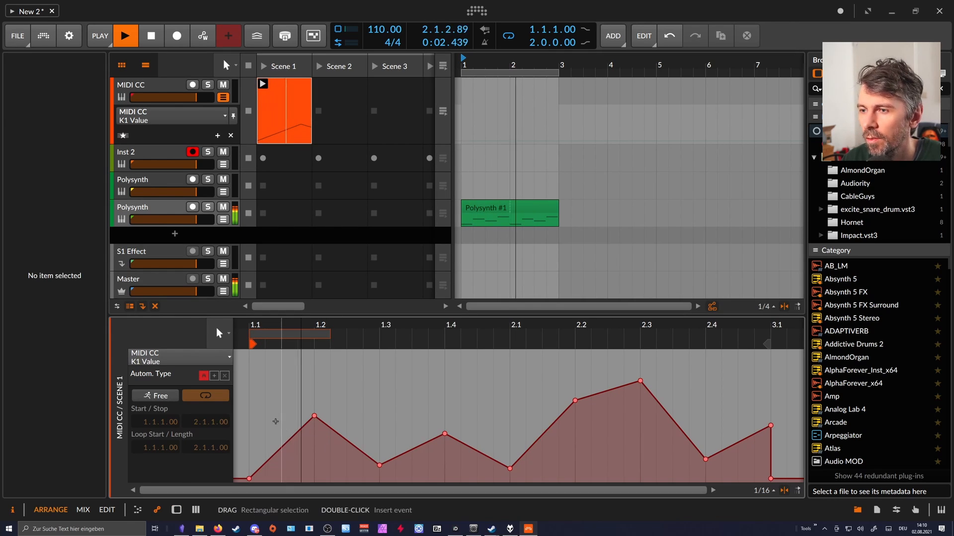
double_click(278, 421)
drag(280, 422, 280, 465)
double_click(264, 392)
drag(265, 391, 265, 352)
click(282, 465)
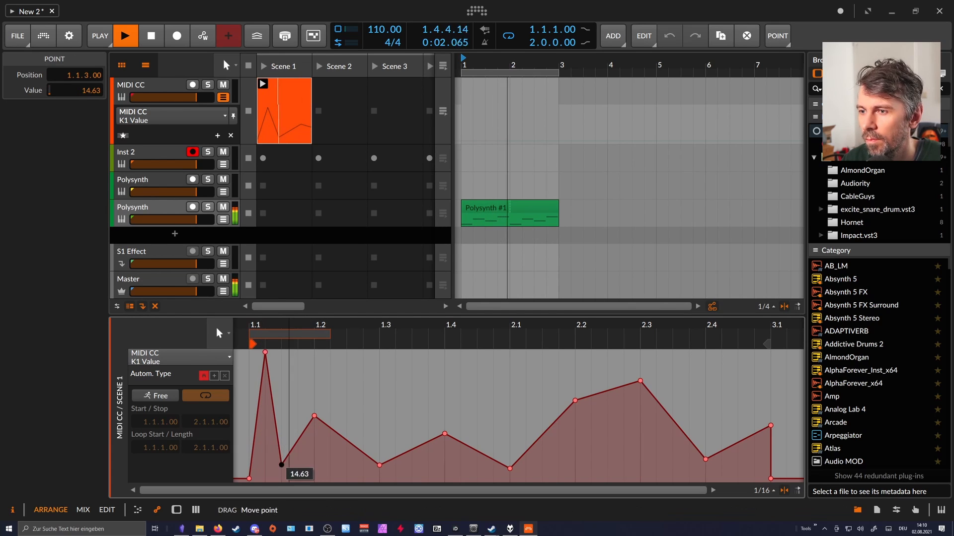
Set the MIDI CC launcher clip's loop length to 0.3.2.00 for a loop out of step with the notes.
click(292, 104)
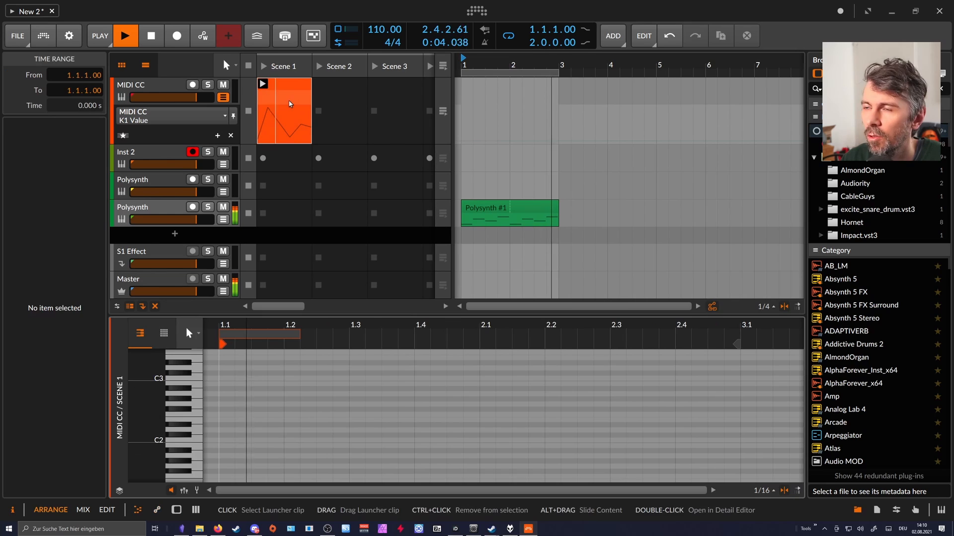
click(291, 104)
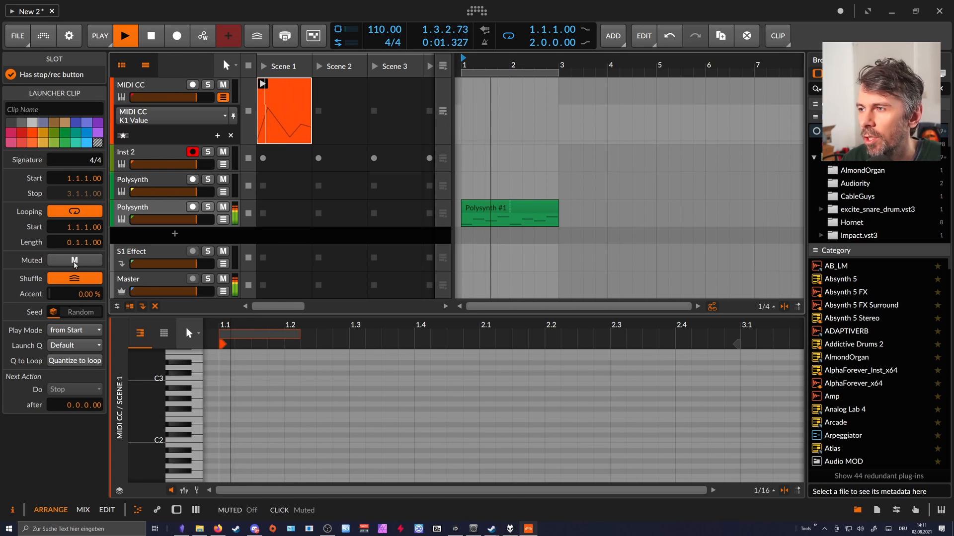
mouse_move(79, 243)
mouse_down()
mouse_move(79, 225)
mouse_move(87, 247)
mouse_up()
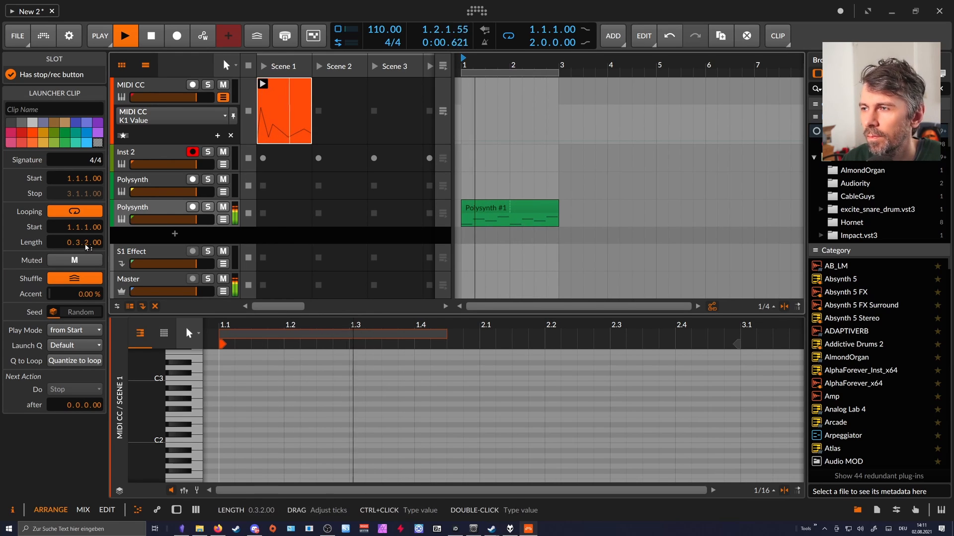
Set the launcher clip's launch quantization to Off, then relaunch the clip briefly and stop playback.
key(space)
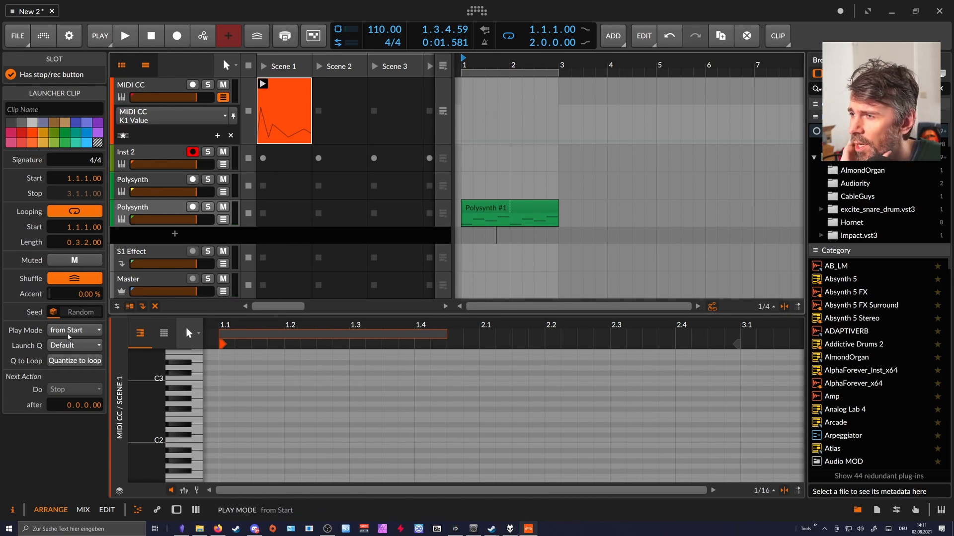
click(67, 346)
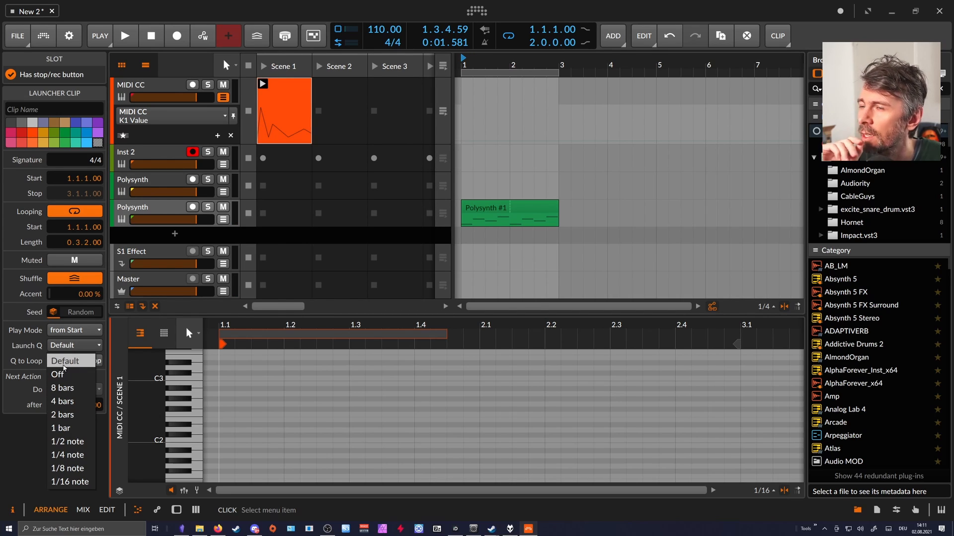
click(63, 375)
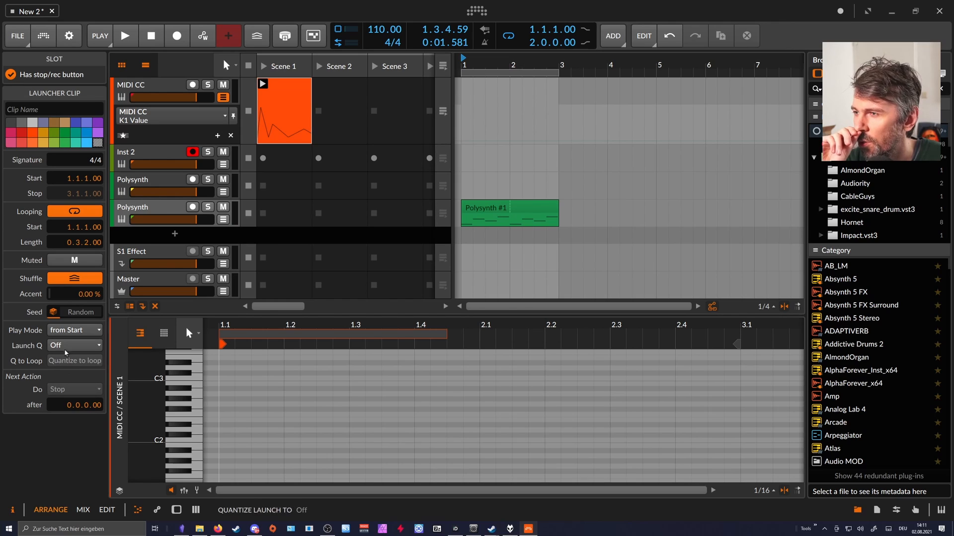
click(263, 85)
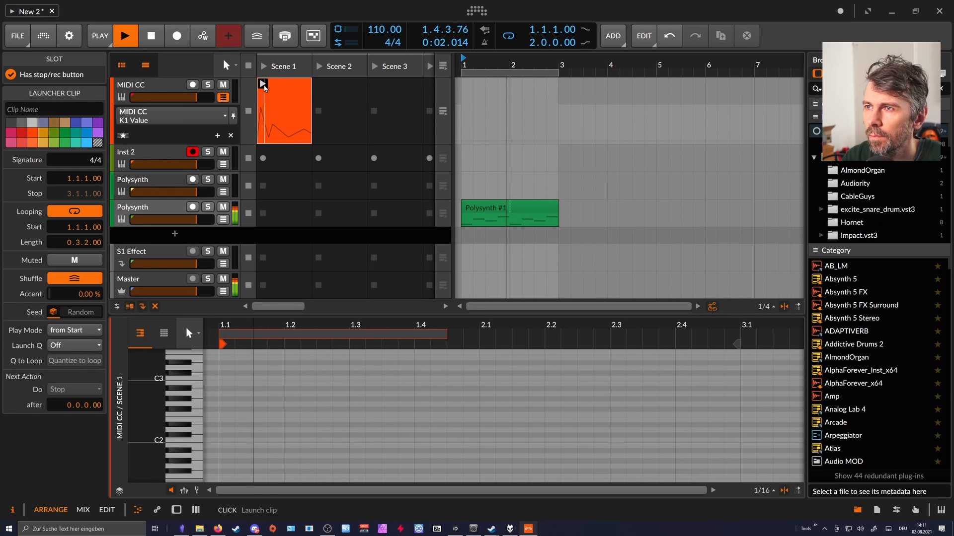
key(space)
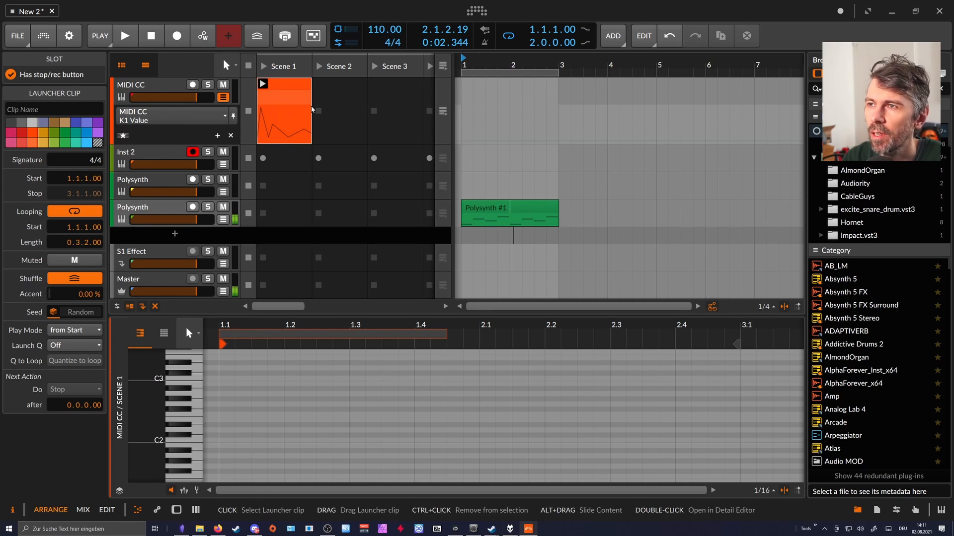
In the clip's K1 Value automation, curve the drop after the first peak and move the second peak to 1.2.3.00 with value 67.44.
click(284, 115)
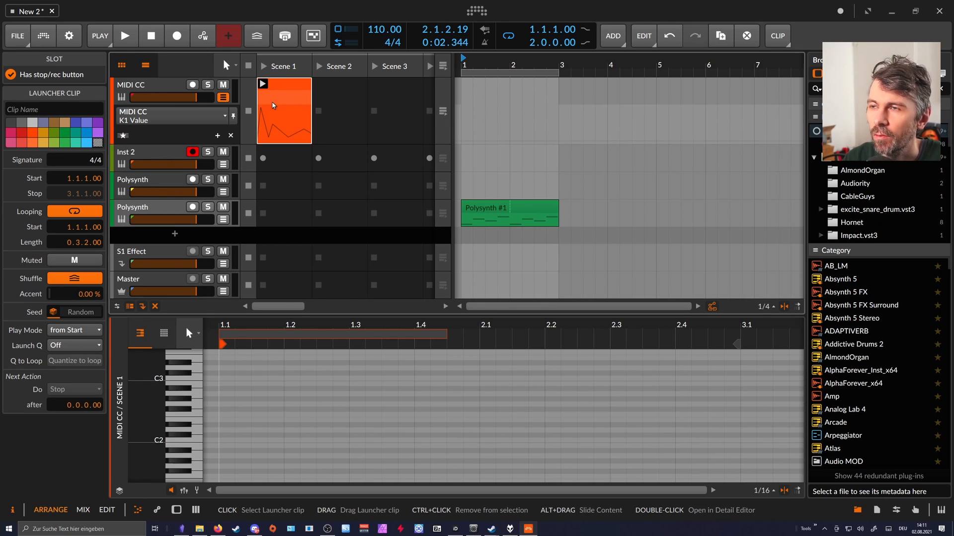
double_click(279, 125)
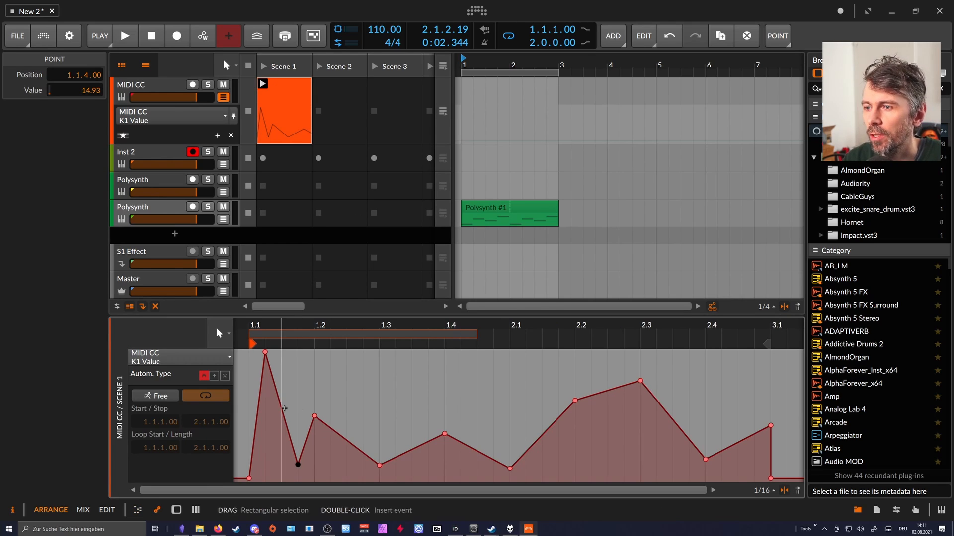
drag(287, 409, 281, 452)
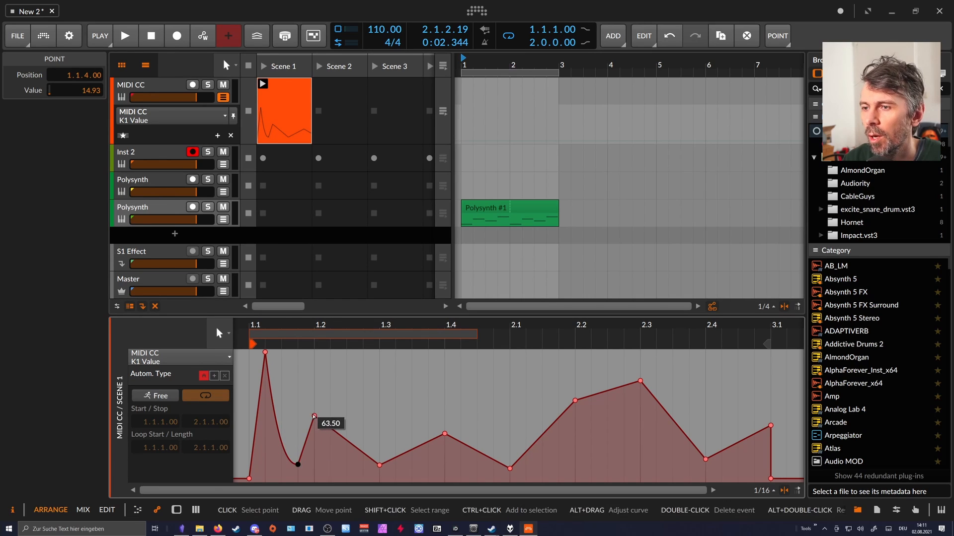
drag(314, 416, 347, 413)
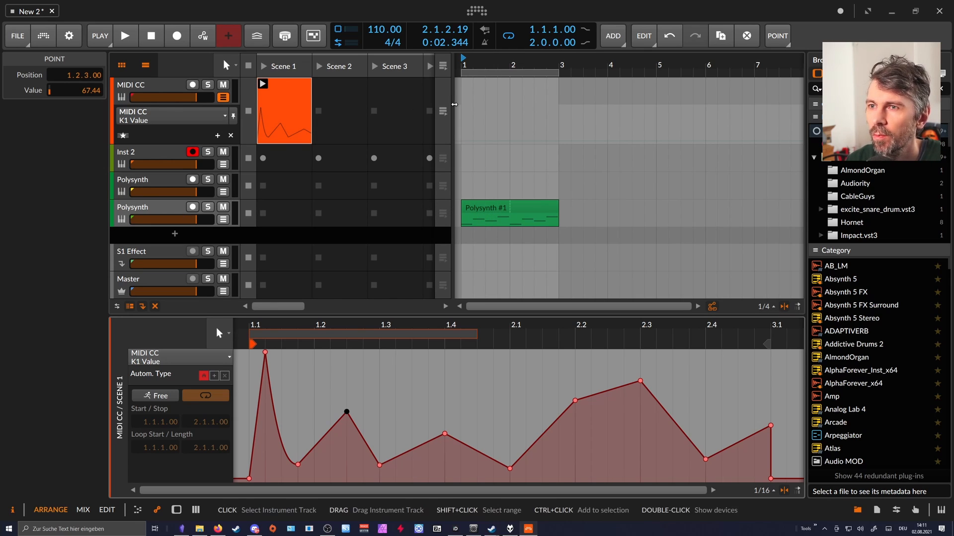
drag(483, 68, 478, 65)
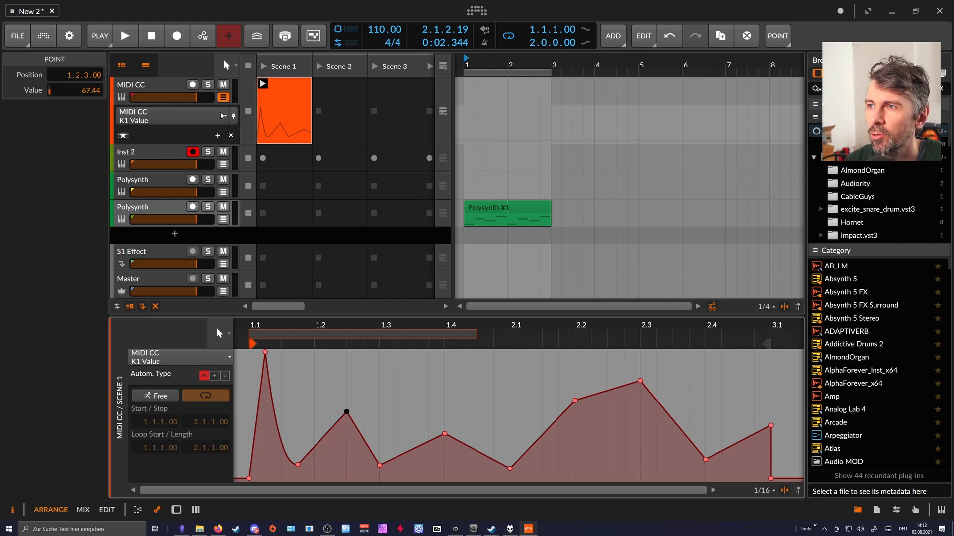
Create an arranger clip on the MIDI CC track from bar 1 and extend both it and the loop region to 32 bars.
click(223, 98)
double_click(478, 91)
drag(492, 67, 633, 85)
click(484, 64)
drag(555, 68, 771, 71)
drag(676, 64, 617, 64)
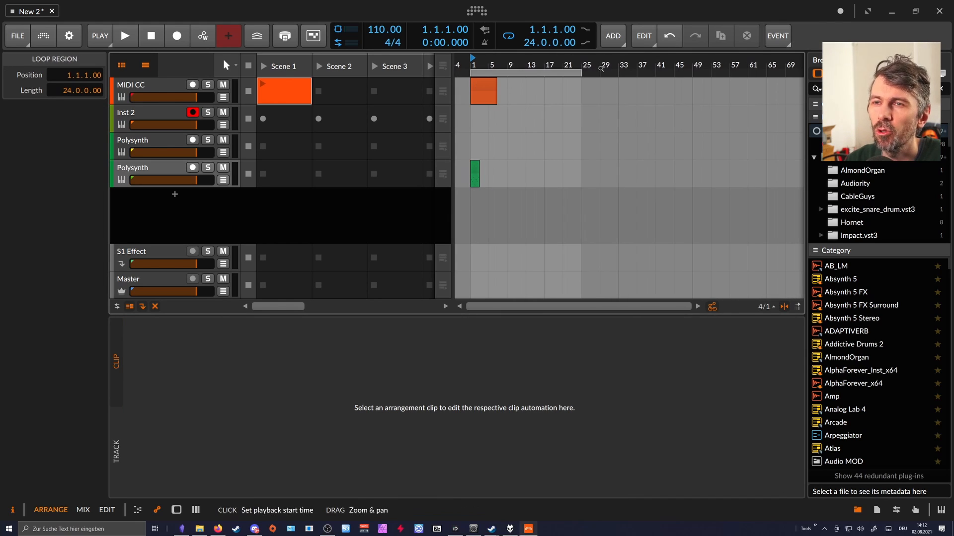
drag(498, 84, 618, 86)
drag(564, 65, 620, 72)
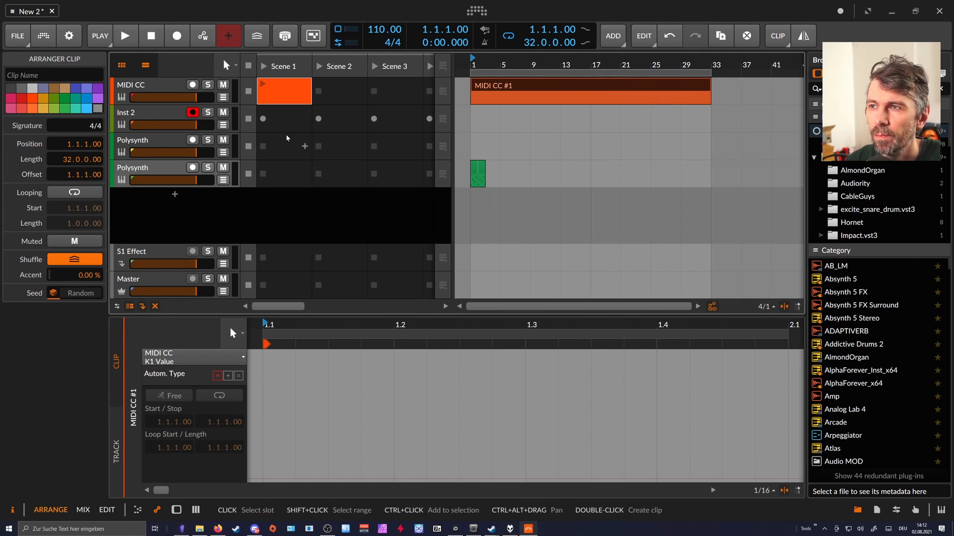
Draw arranger K1 Value automation on the MIDI CC track: 59.82 at bar 13, a peak at bar 17 and 38.48 at bar 25.
click(223, 97)
click(190, 117)
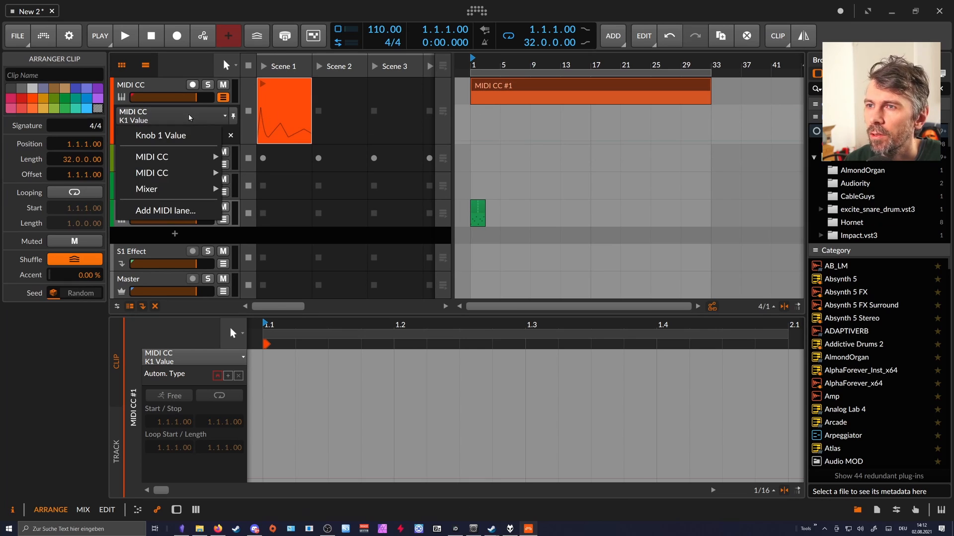
click(471, 141)
drag(473, 142, 651, 130)
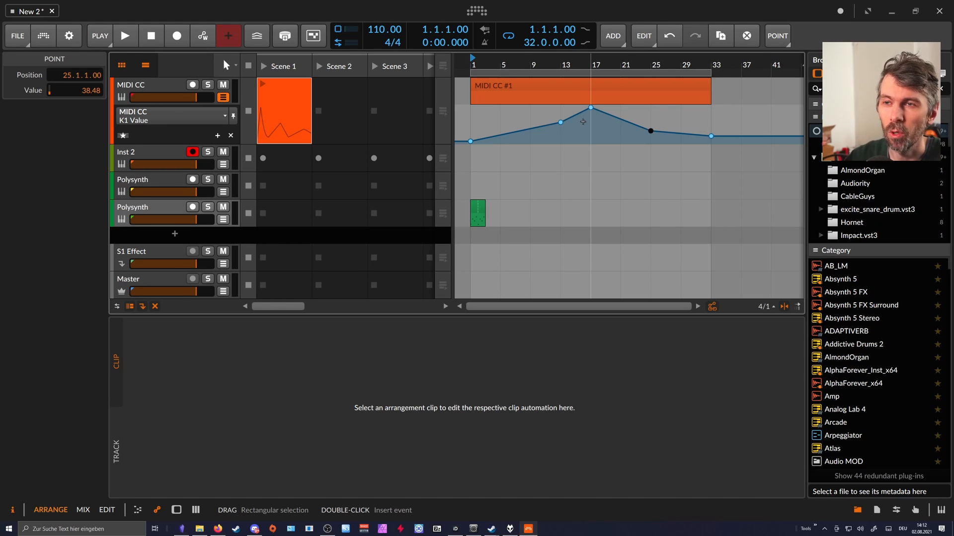
drag(560, 122, 561, 125)
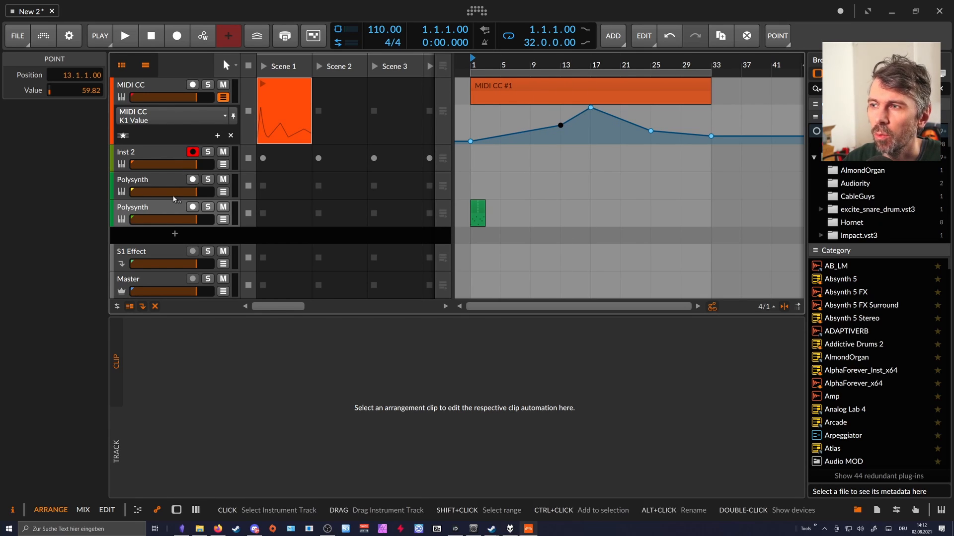
Show the device chain of the second Polysynth track to review its Note Receiver and CC modulators.
click(162, 185)
double_click(159, 208)
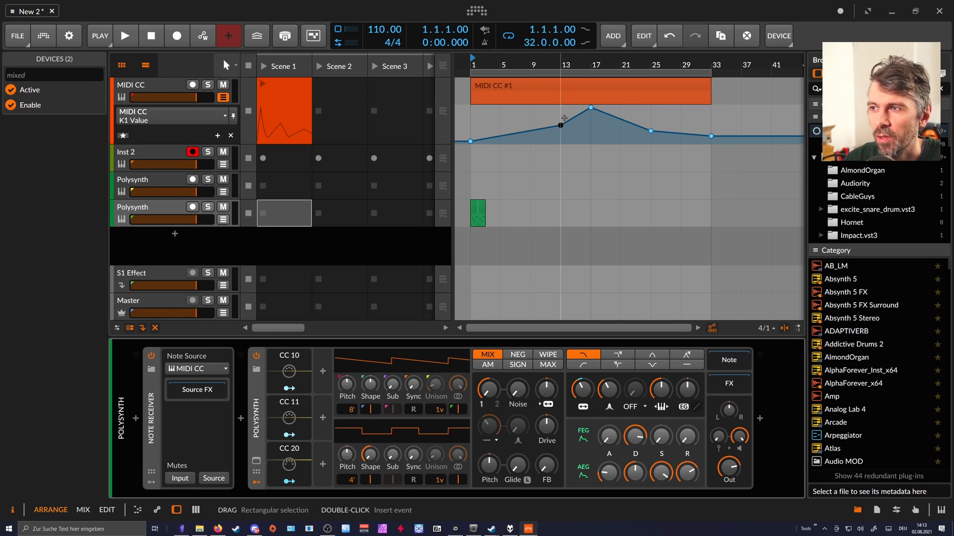
double_click(516, 133)
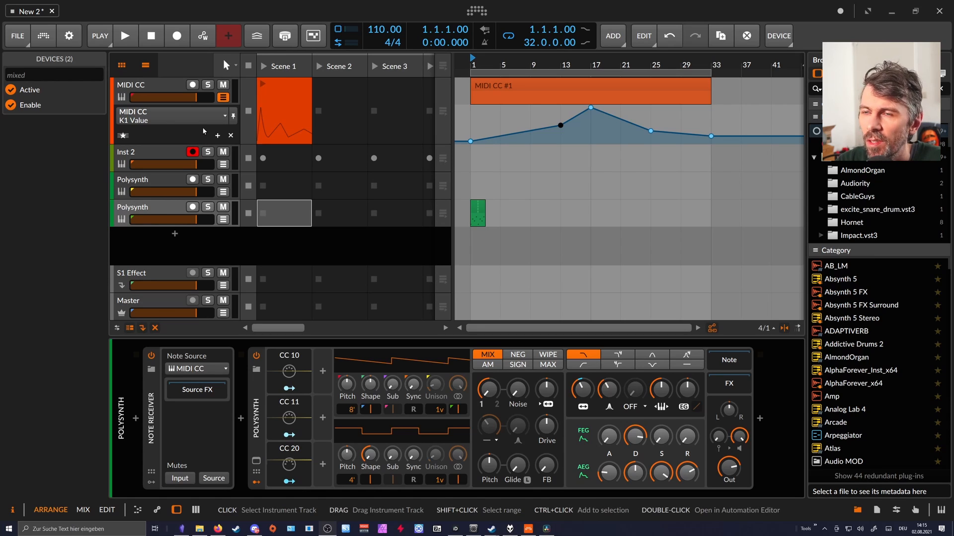
Delete the MIDI CC track, the Inst 2 track and the first Polysynth track, keeping the Polysynth track that holds the note clip.
click(162, 92)
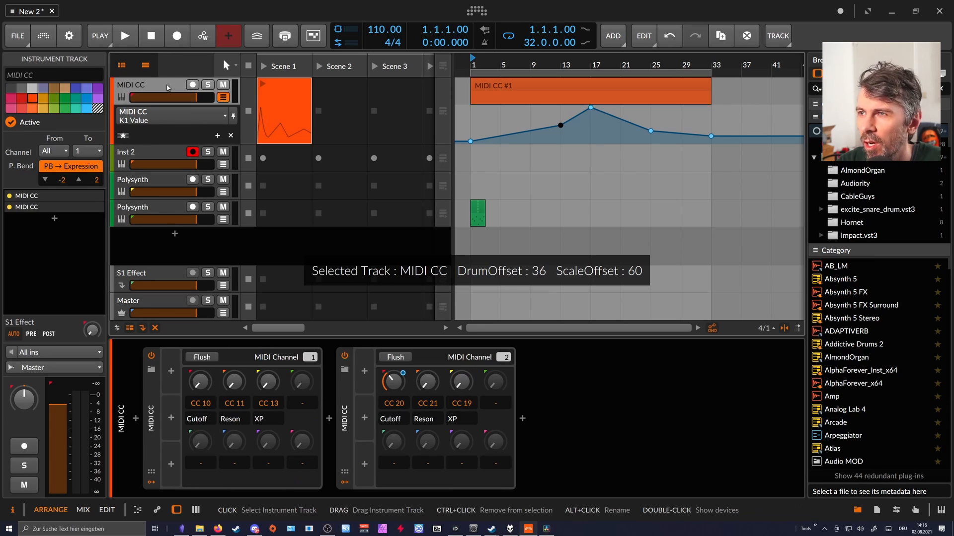
key(Delete)
key(Delete)
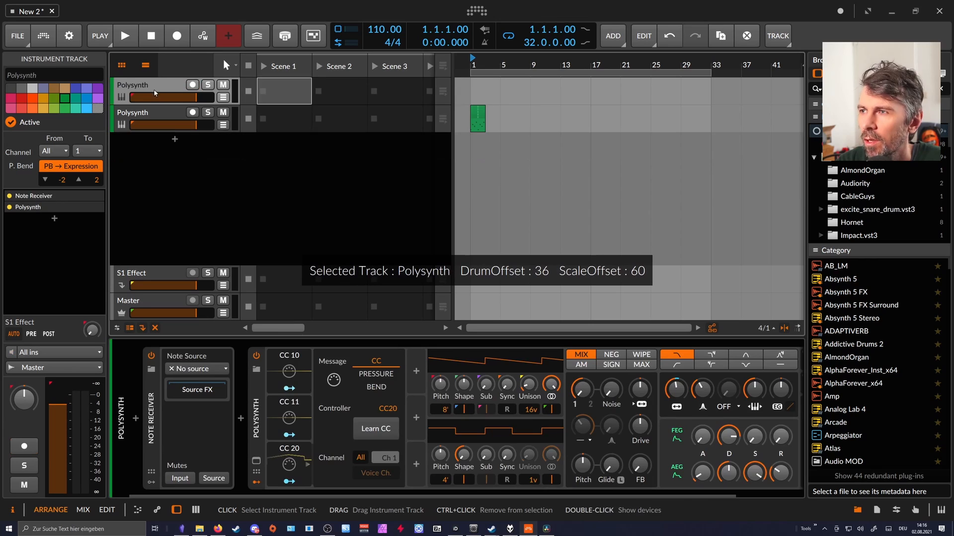
key(Delete)
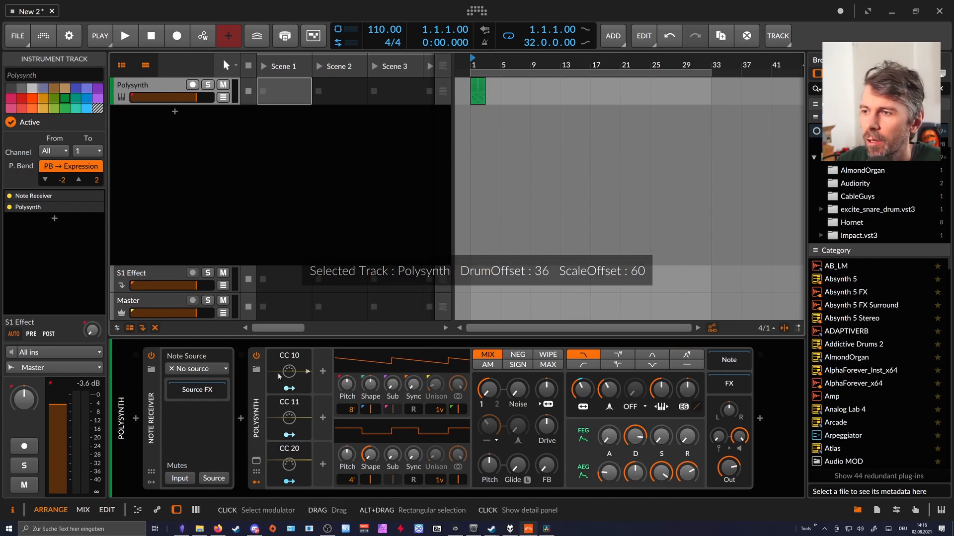
Shorten the arranger loop region to 2.0.0.00 around the Polysynth clip and play it.
click(255, 397)
key(ctrl+a)
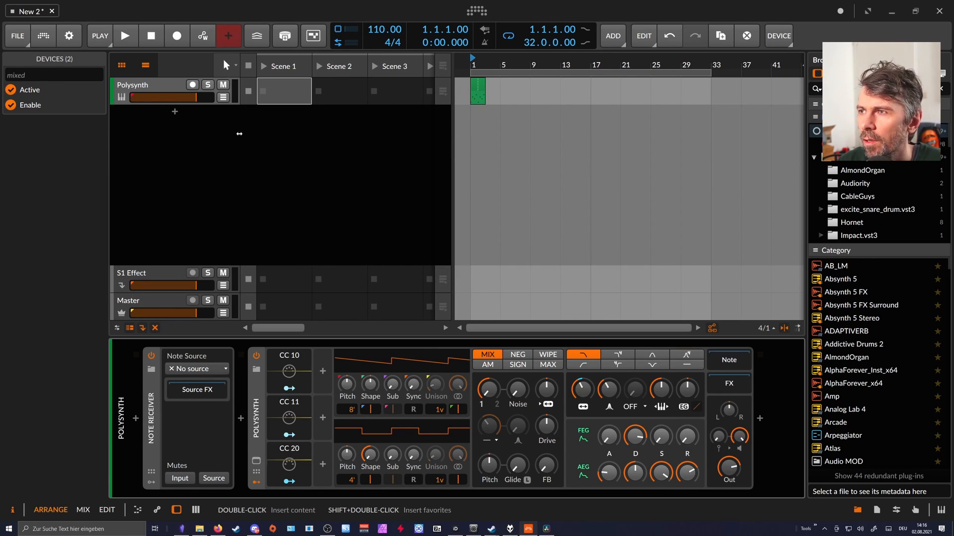
drag(489, 70, 521, 74)
drag(620, 73, 682, 74)
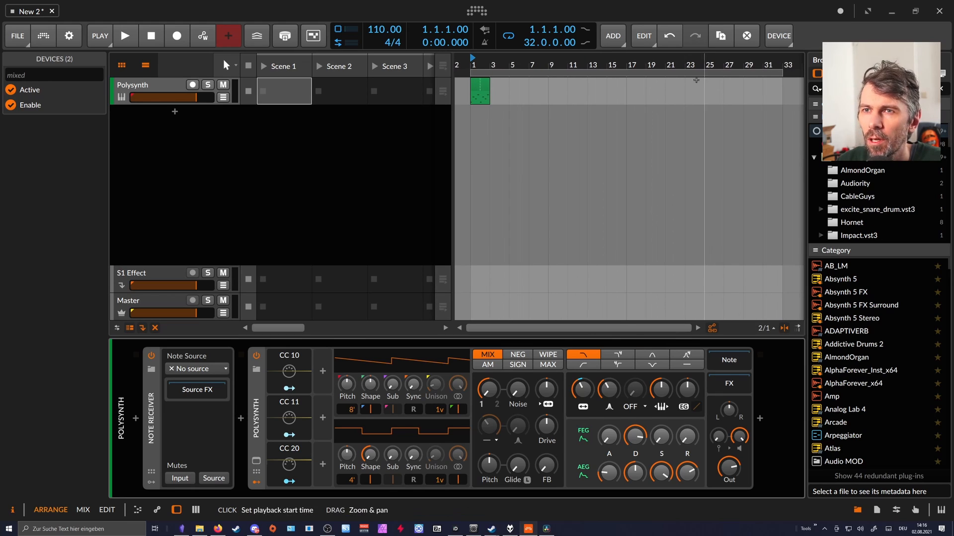
drag(781, 73, 521, 80)
click(513, 88)
key(space)
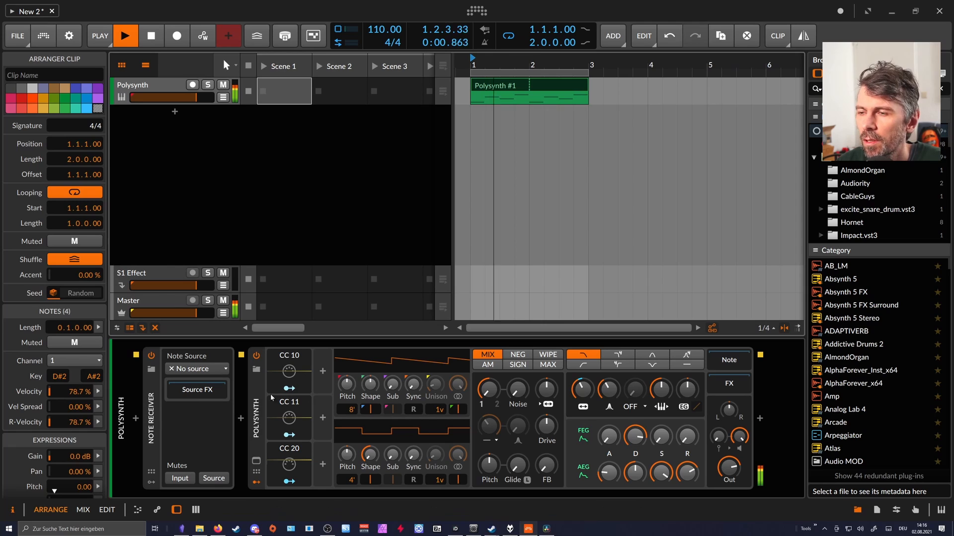
Remove the CC 10, CC 11 and CC 20 modulators from the Polysynth and hide its empty modulator slots.
click(289, 418)
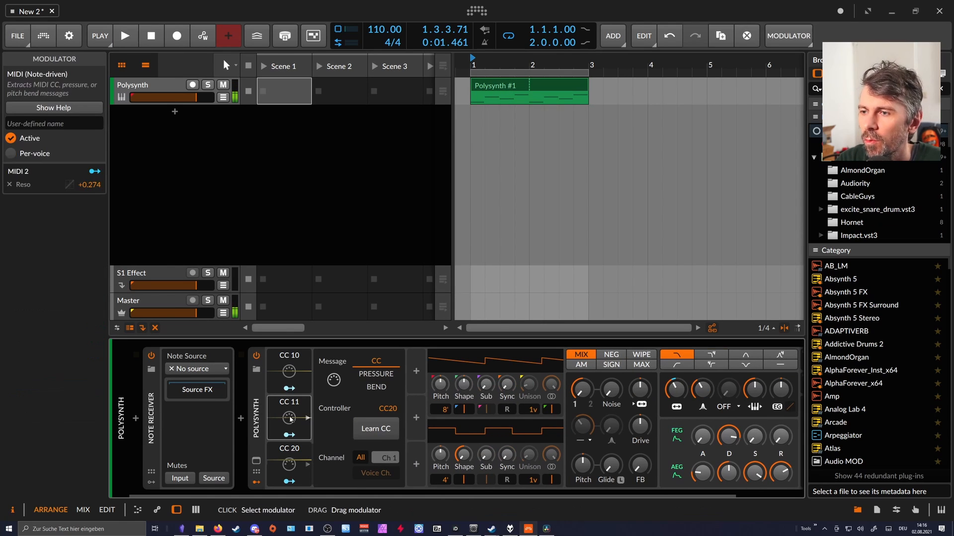
key(Delete)
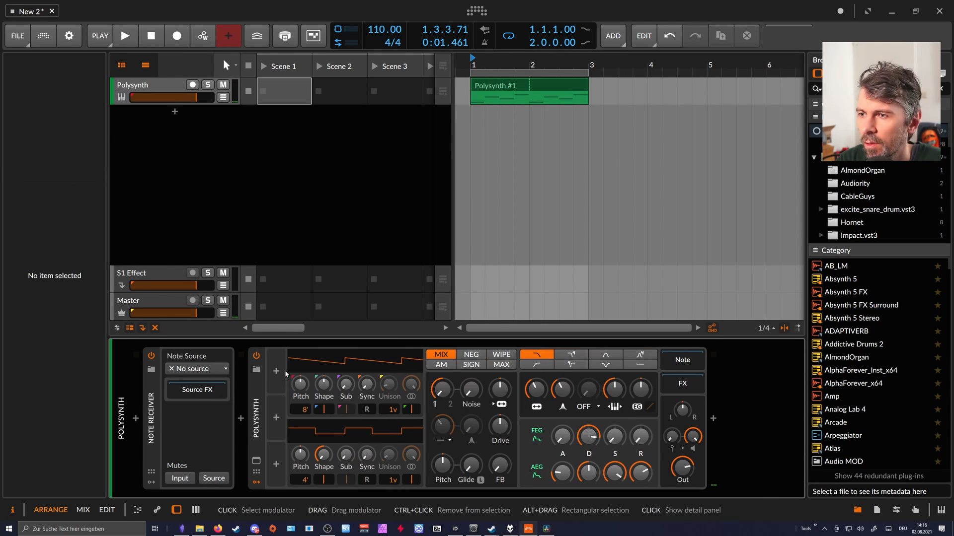
click(257, 481)
key(ctrl+a)
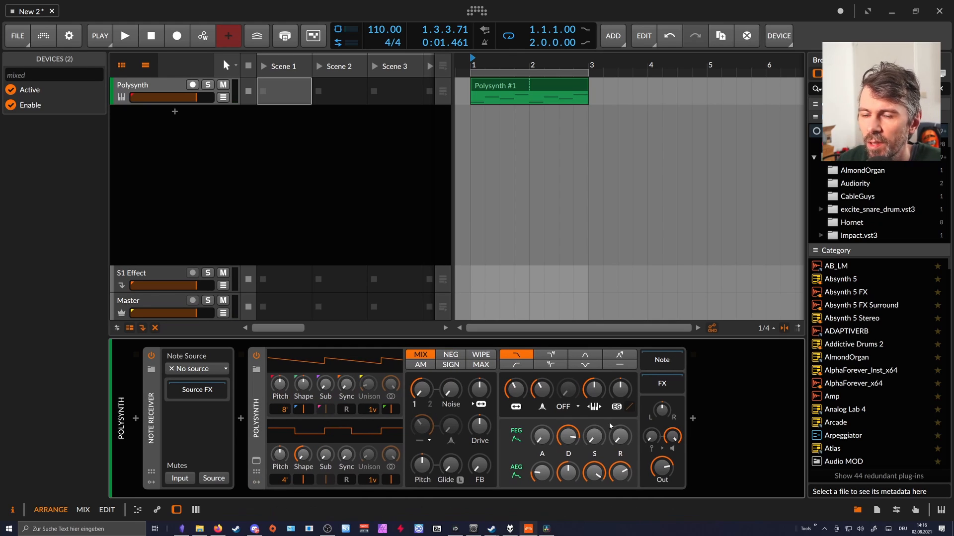
Insert a Filter device after the Polysynth in the device chain.
click(693, 418)
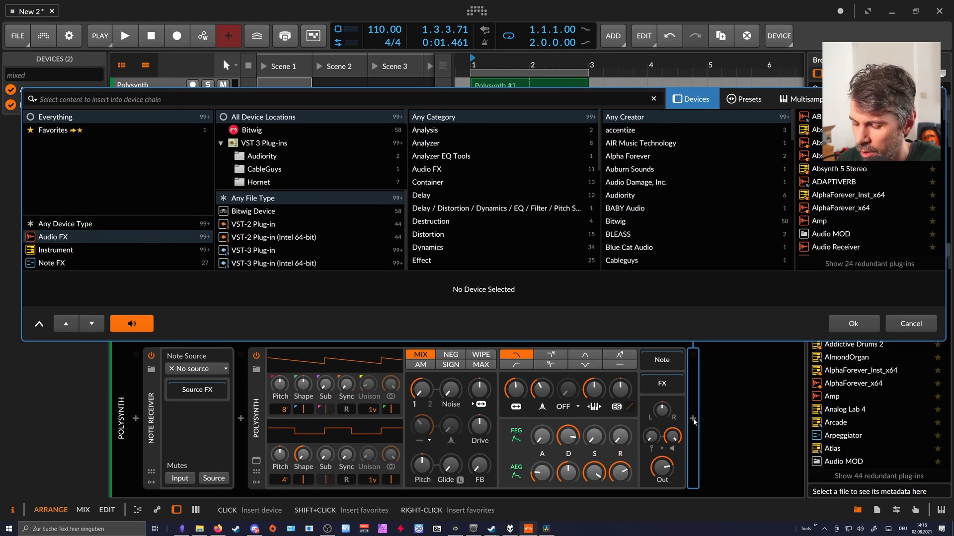
text(filter)
key(Return)
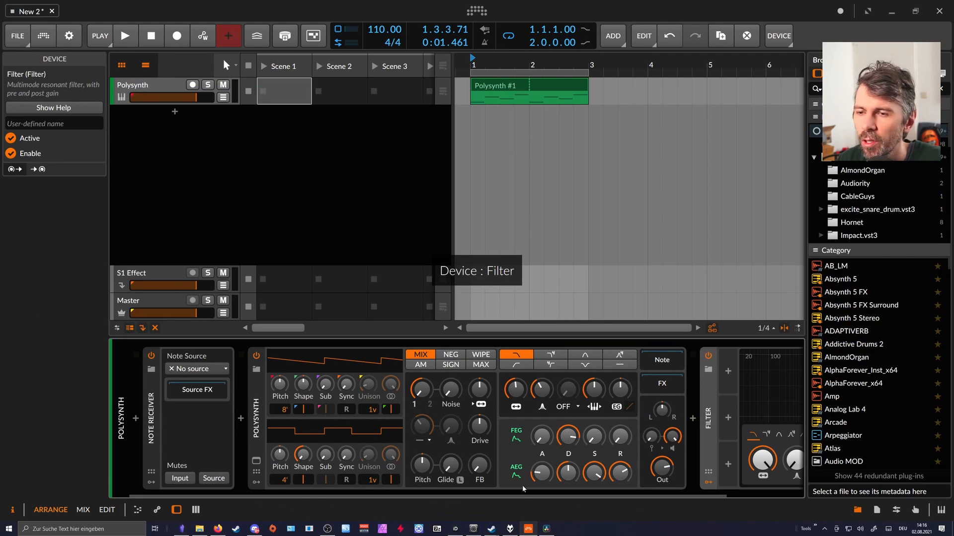
drag(680, 464, 679, 516)
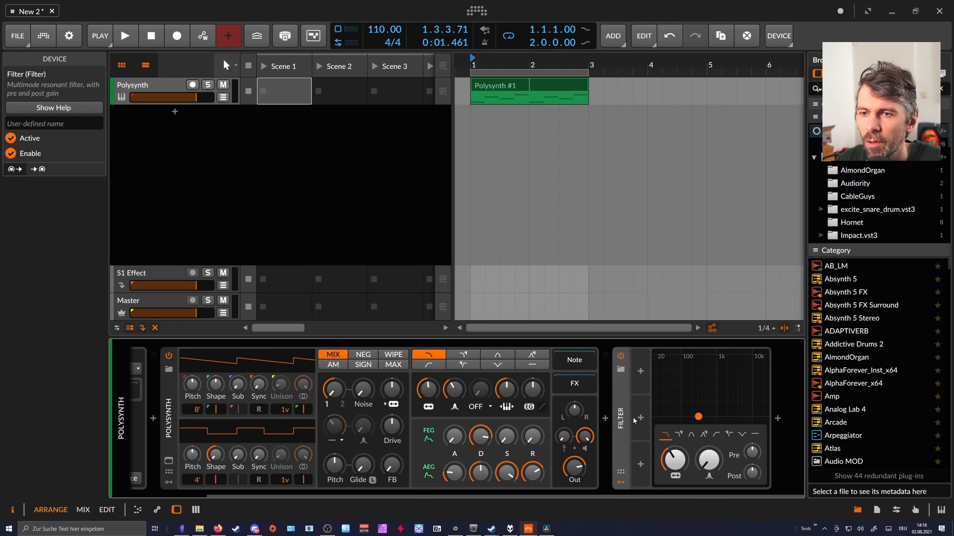
Add an ADSR modulator to the Filter and lower its attack to 25.4 %.
click(647, 390)
text(ad)
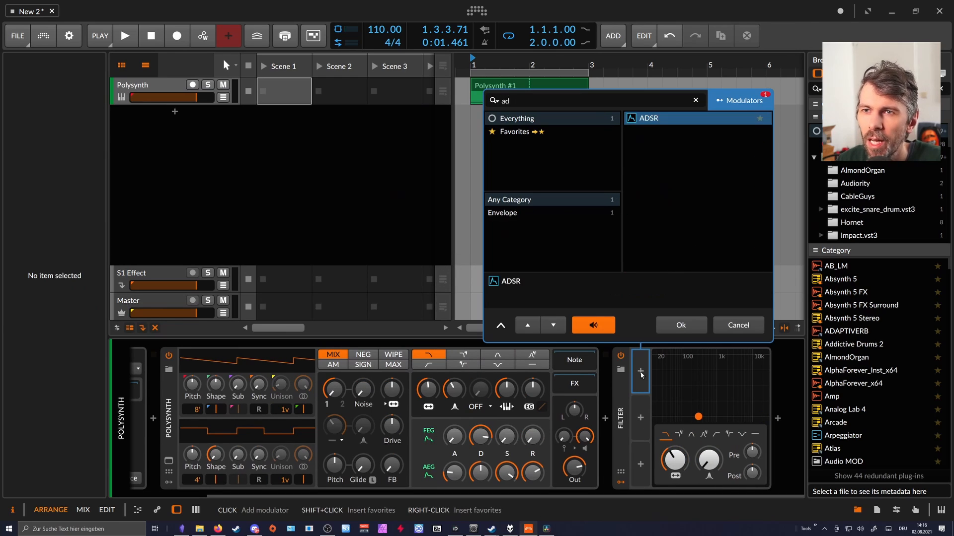
key(Return)
click(650, 385)
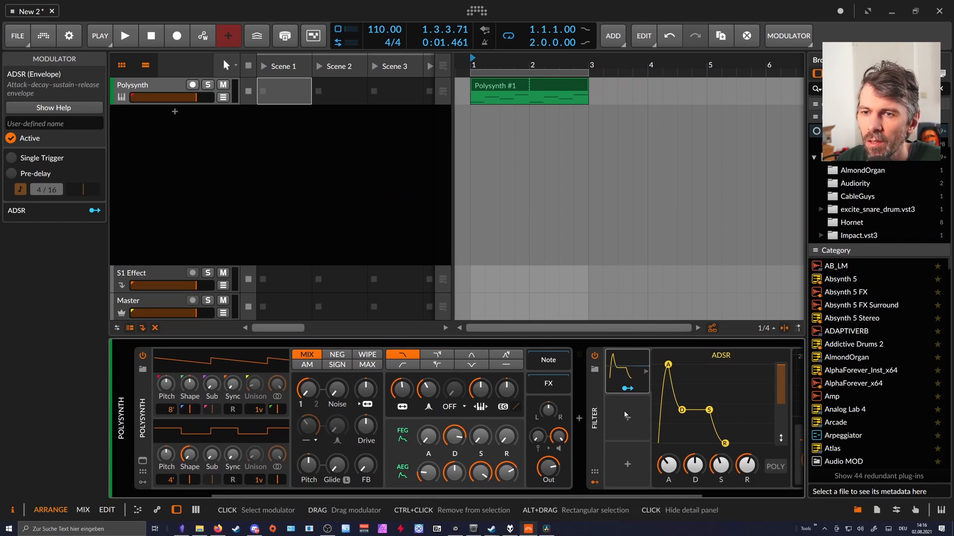
drag(550, 497, 653, 497)
click(541, 472)
drag(529, 460, 529, 470)
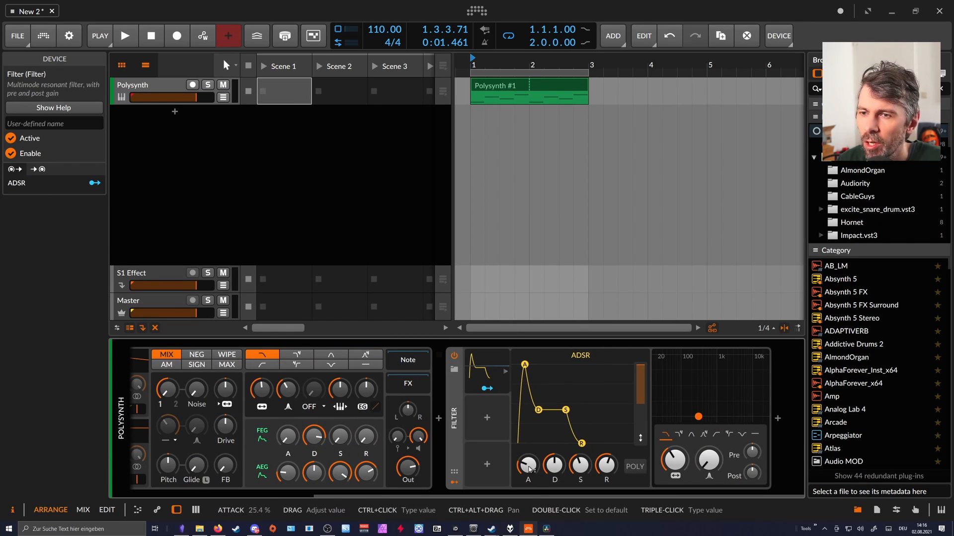
Play the Polysynth loop to examine how the Filter's ADSR envelope responds to the notes, and stop playback.
key(space)
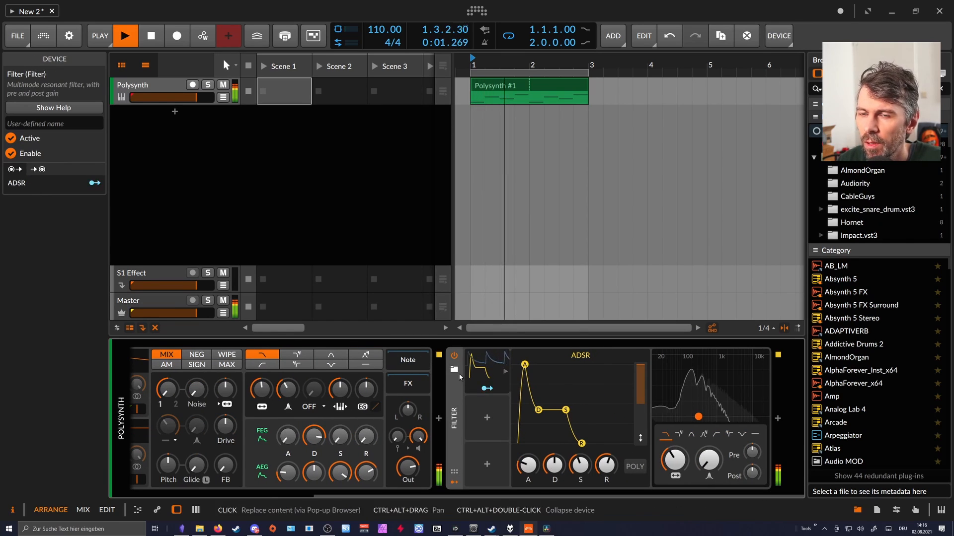
drag(392, 497, 211, 497)
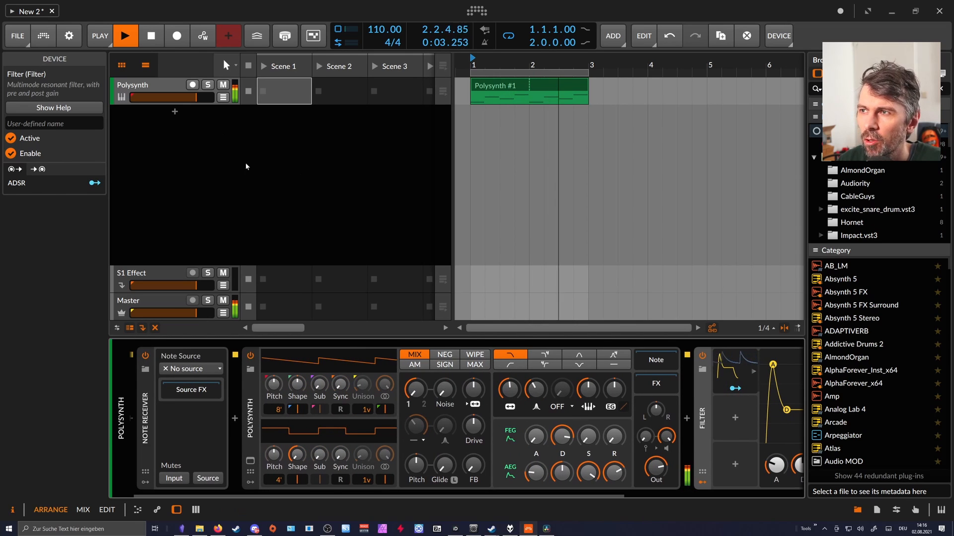
key(space)
scroll(397, 413, down, 5)
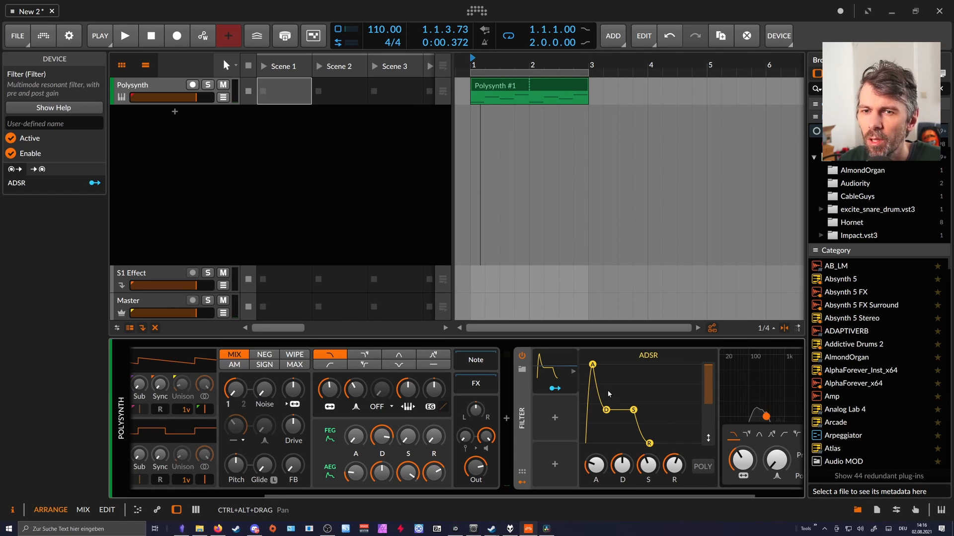
Search the sample browser for "pad", preview "pad C2 before-after Granited.wav" and place it on a new arranger track at bar 1.
click(880, 73)
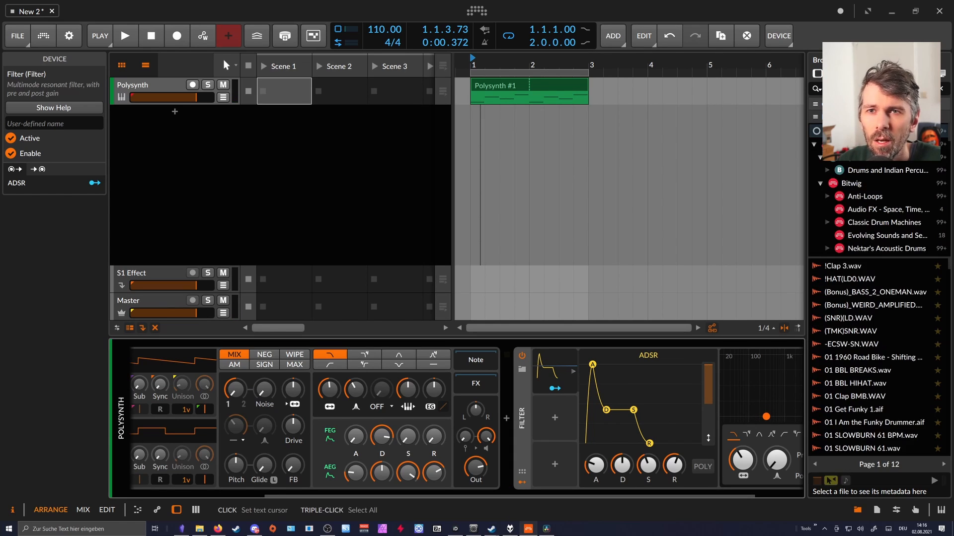
click(875, 89)
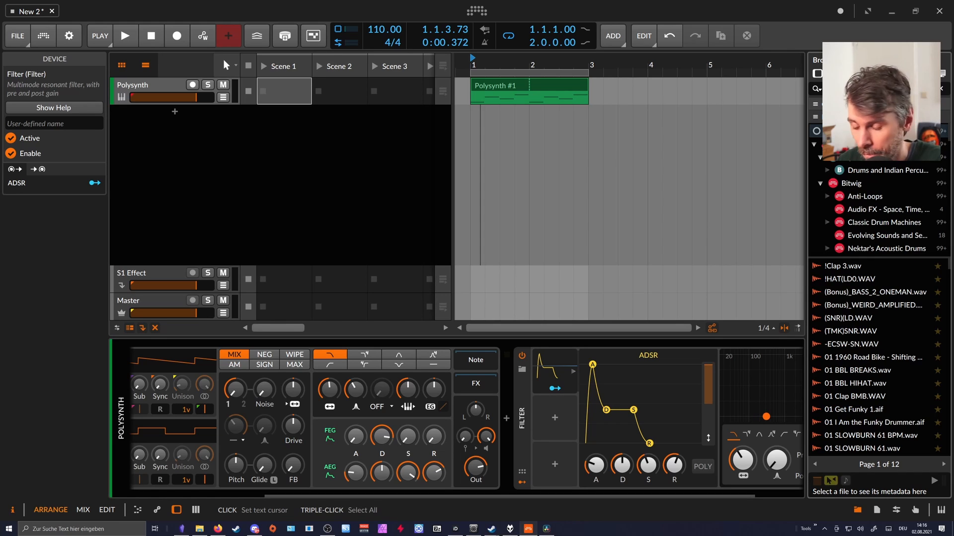
text(pad)
scroll(866, 281, down, 2)
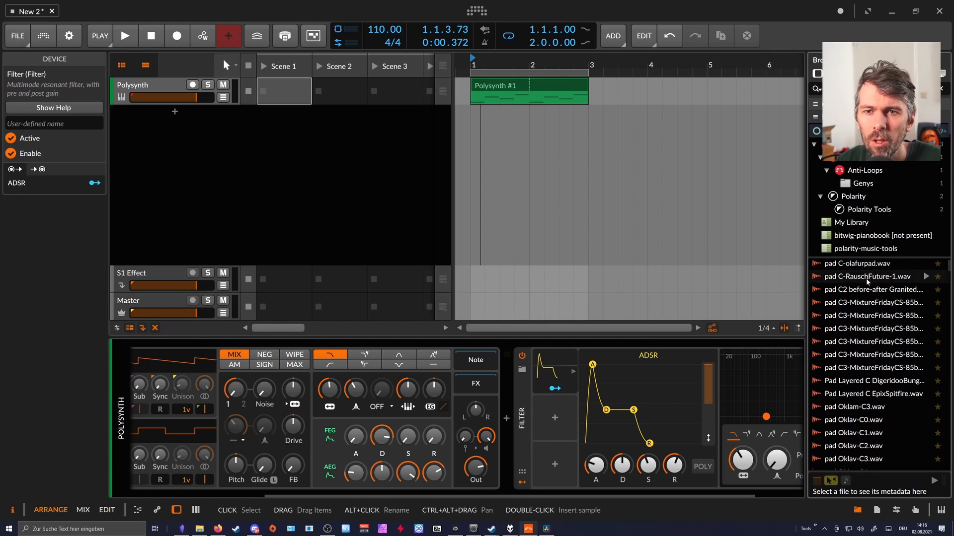
click(868, 280)
click(904, 291)
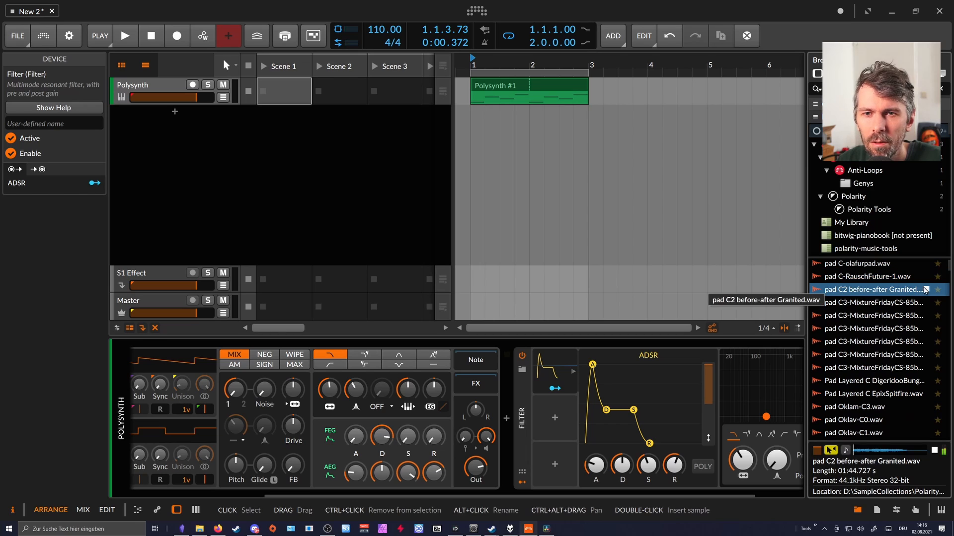
click(926, 290)
drag(911, 295, 490, 110)
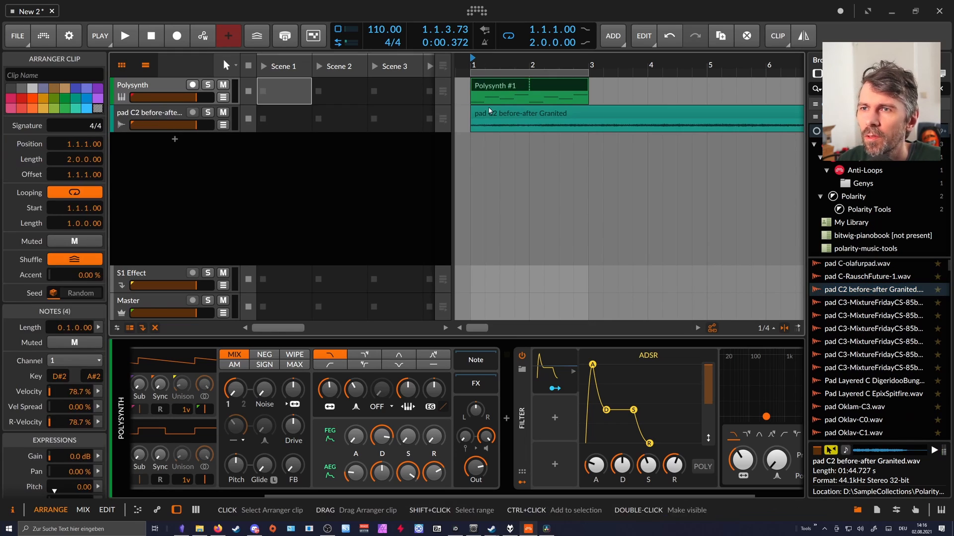
Move the Filter with its ADSR modulator from the Polysynth track to the pad audio track and shorten the envelope's attack.
click(269, 119)
click(159, 94)
drag(501, 495, 656, 492)
drag(494, 432, 170, 117)
drag(232, 464, 232, 470)
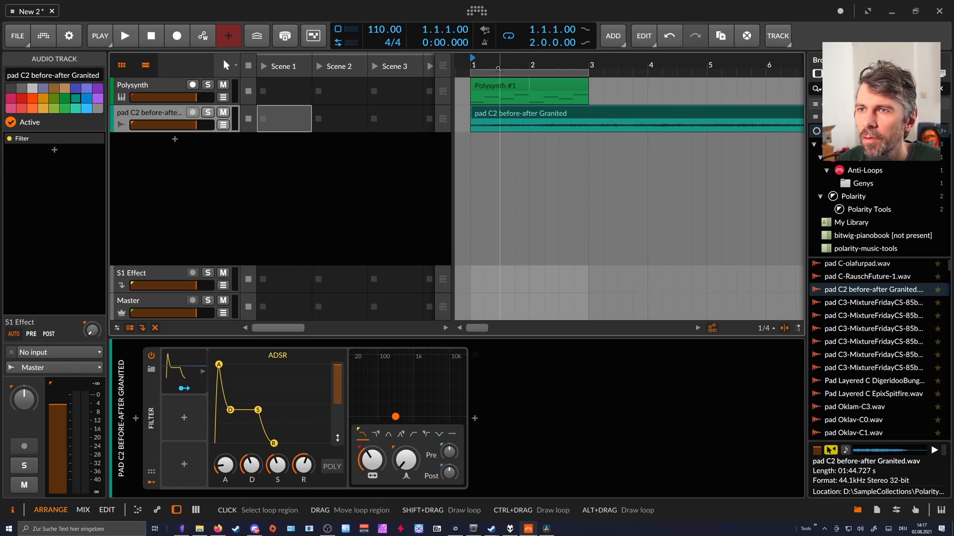
Solo the pad audio track, start playback and move the two-bar loop region to 3.1.1.00.
drag(498, 67, 497, 55)
click(498, 117)
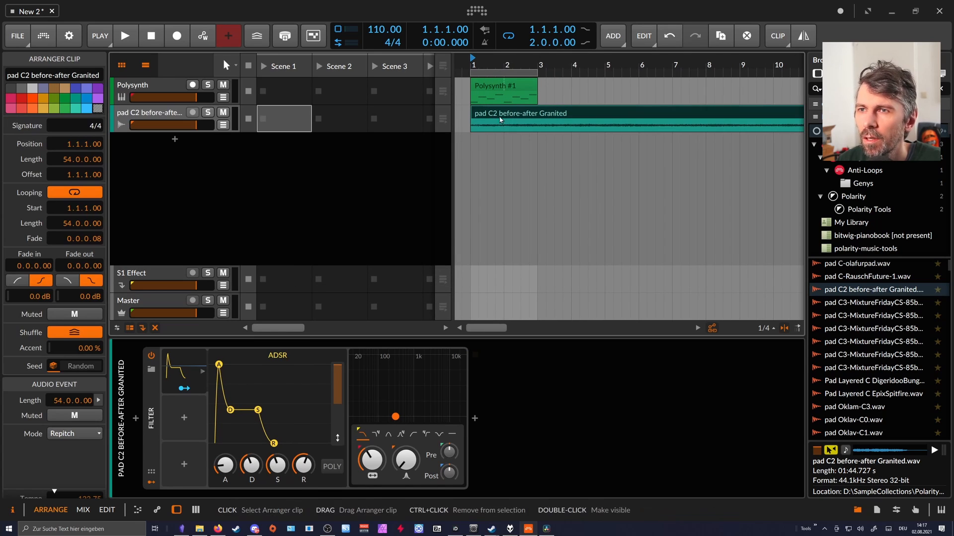
click(214, 116)
key(space)
drag(485, 65, 498, 82)
drag(530, 121, 528, 107)
drag(504, 73, 570, 70)
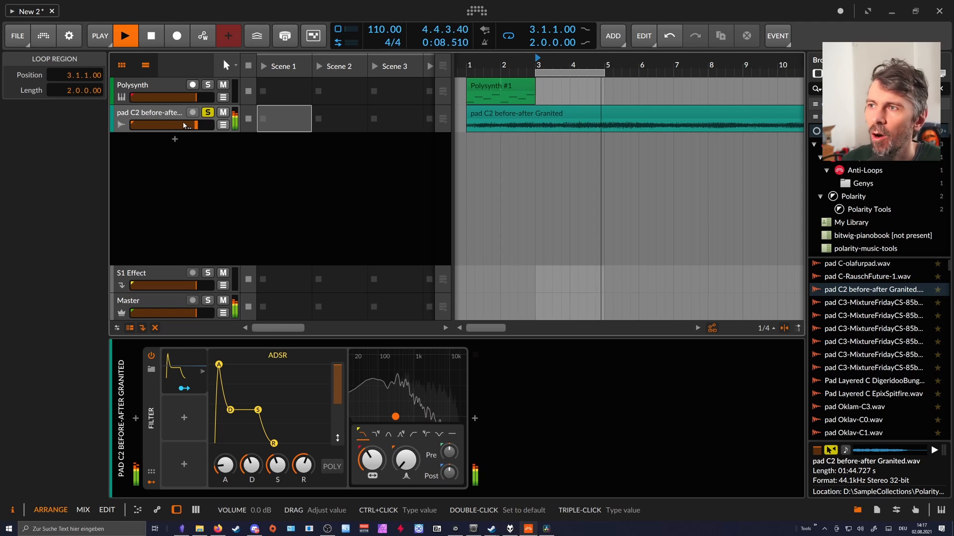
Insert a Note Receiver before the Filter on the pad track and set its note source to the Polysynth track.
click(136, 420)
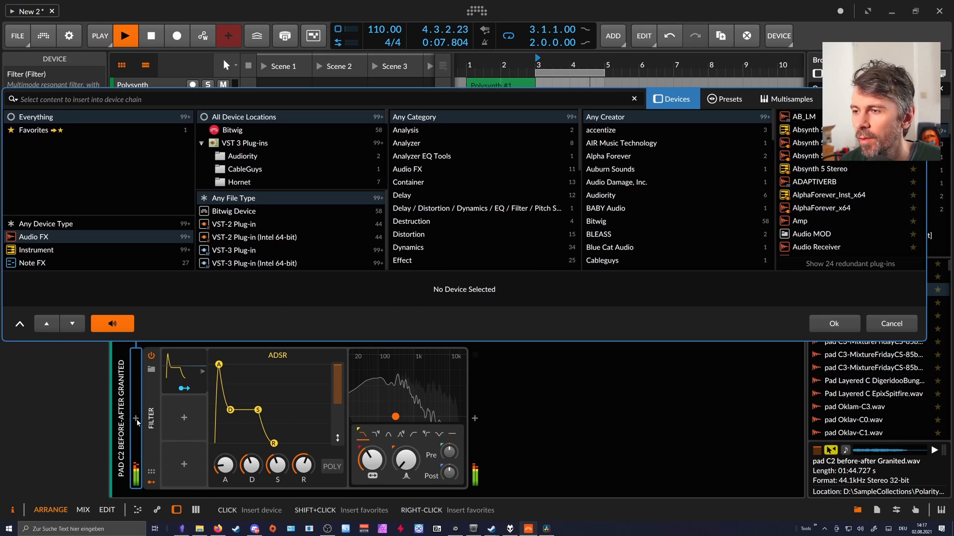
text(note)
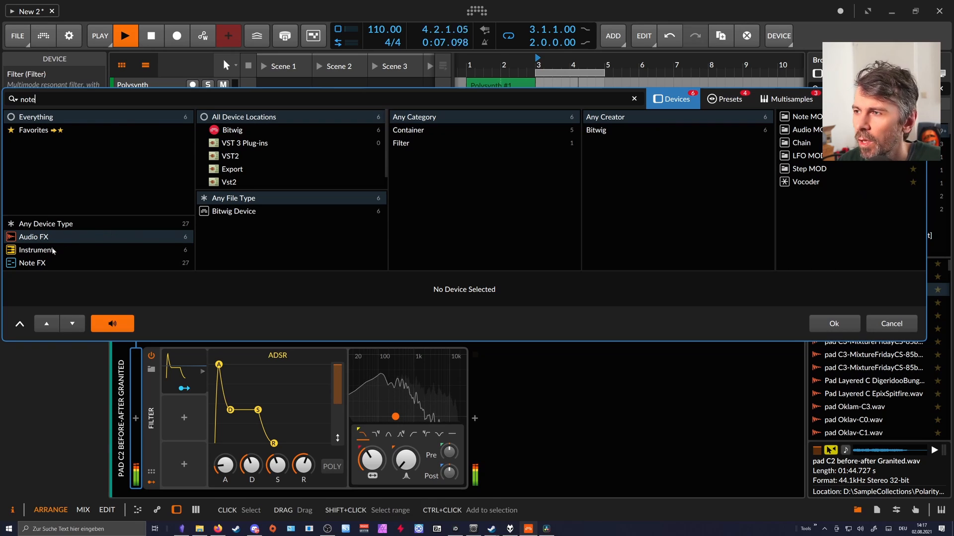
click(102, 263)
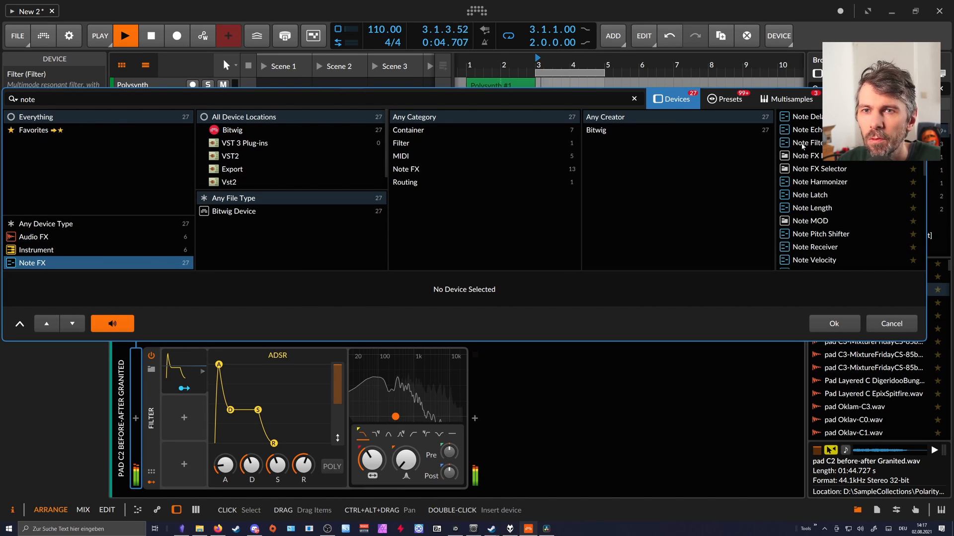
double_click(815, 247)
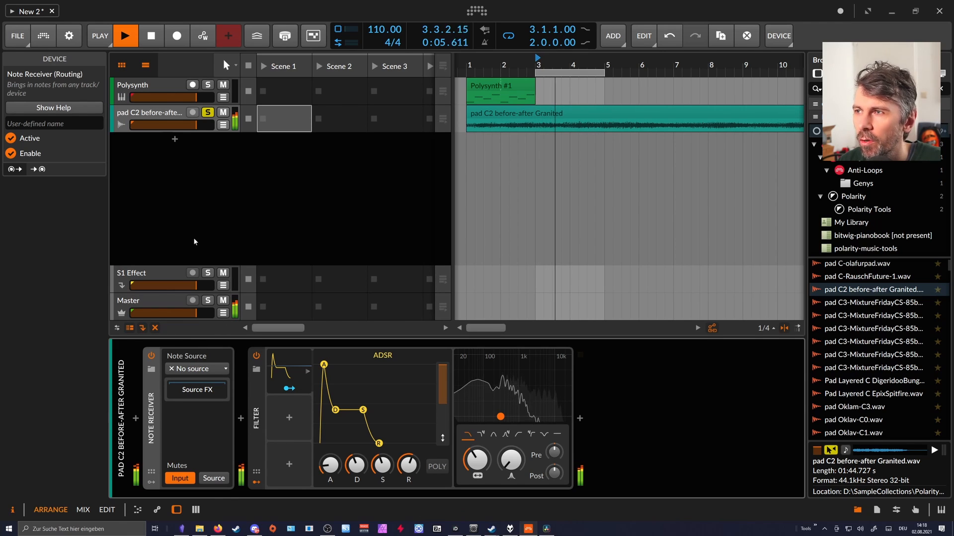
click(192, 368)
mouse_move(198, 413)
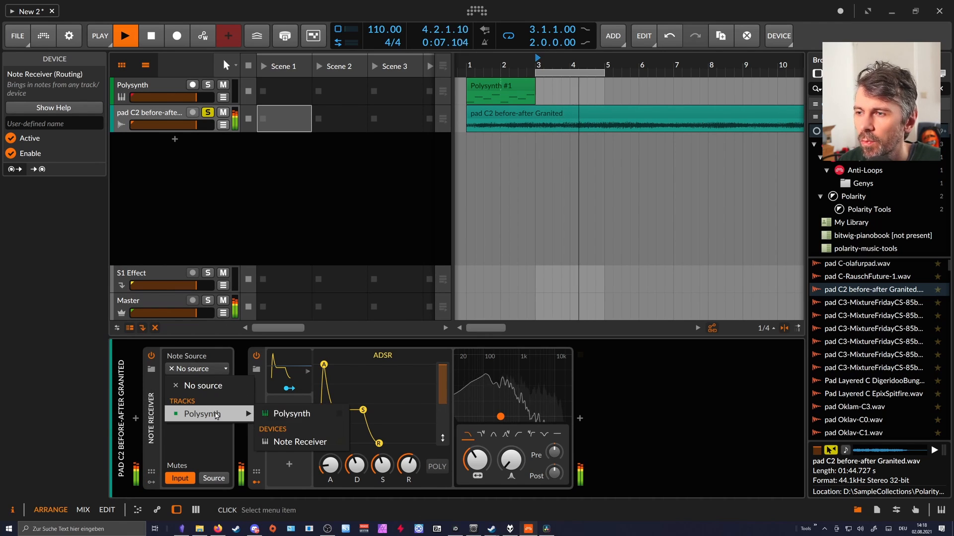
click(288, 414)
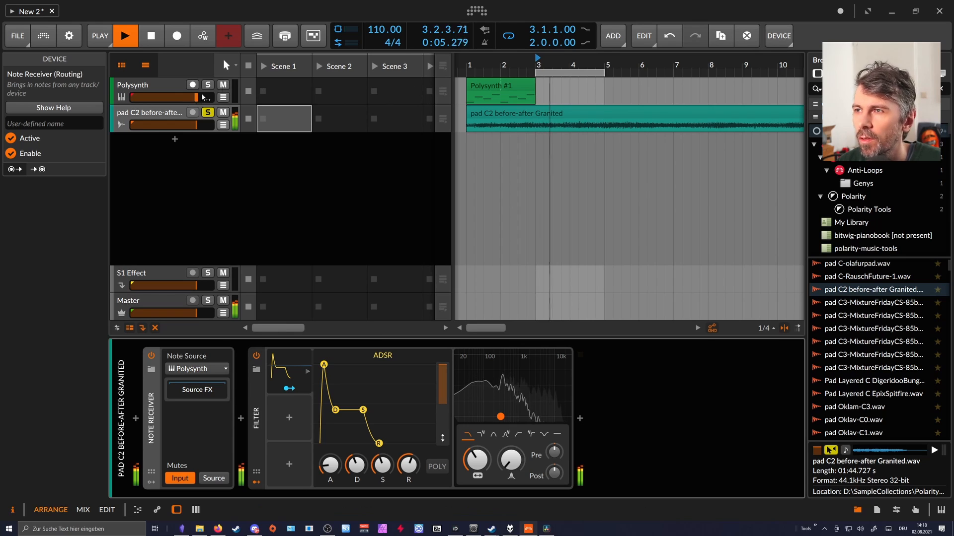
Turn the Polysynth track's volume fully down and move its clip to start at bar 3, inside the loop region.
drag(164, 97, 130, 97)
drag(518, 95, 588, 95)
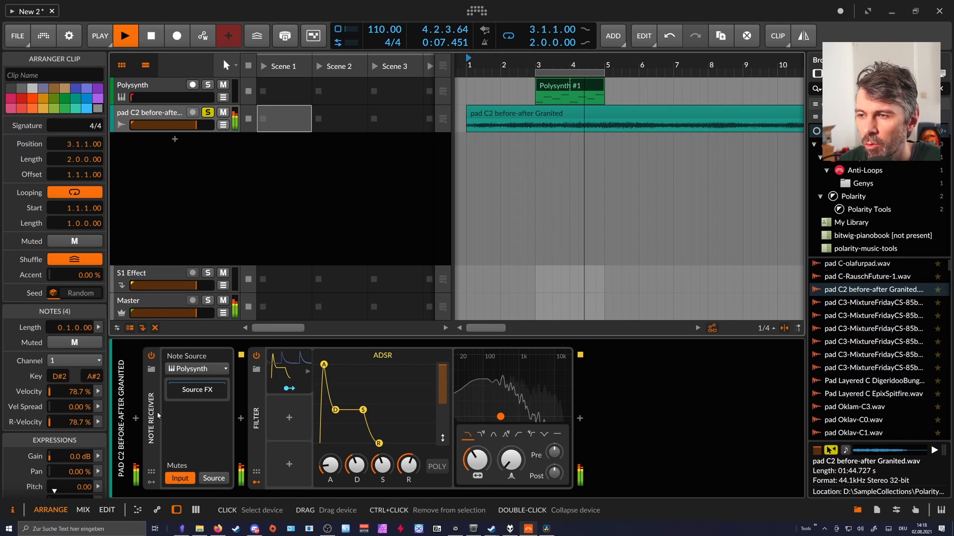
Adjust the Filter's cutoff for the ADSR modulation and reshape the envelope with a short decay and zero sustain.
drag(355, 463, 355, 466)
click(289, 389)
mouse_move(476, 460)
mouse_down()
mouse_move(476, 430)
mouse_move(476, 455)
mouse_up()
click(289, 388)
drag(362, 410, 353, 454)
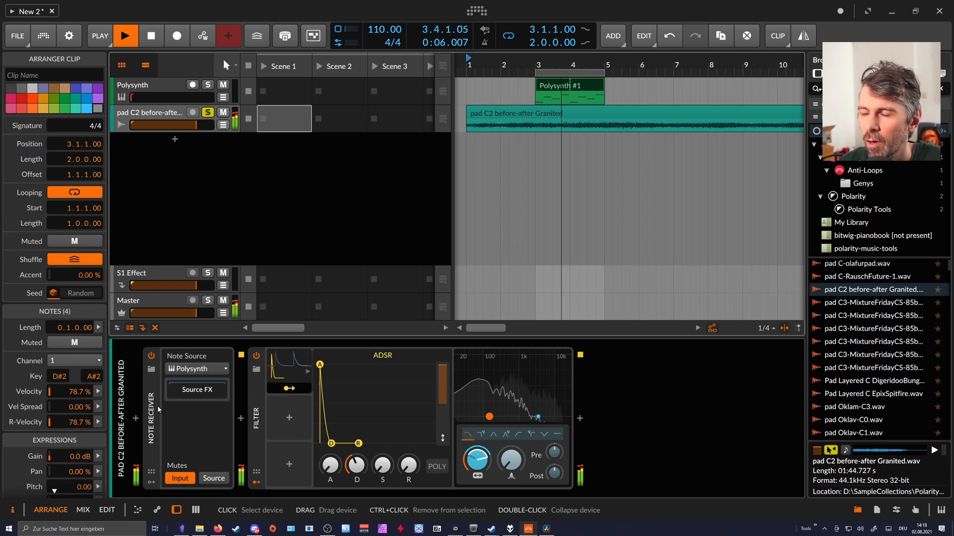
Add a Note Sidechain modulator to the pad track's Filter.
click(289, 417)
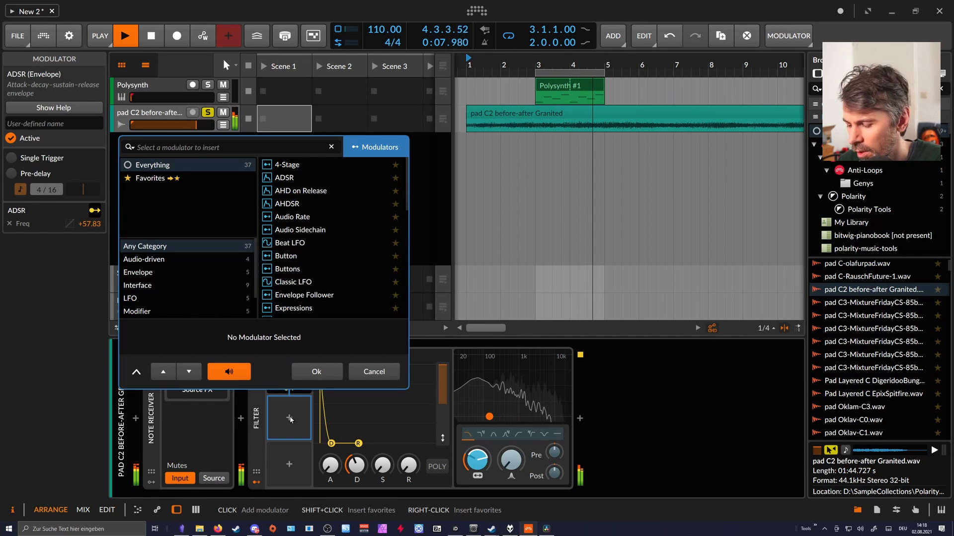
text(side)
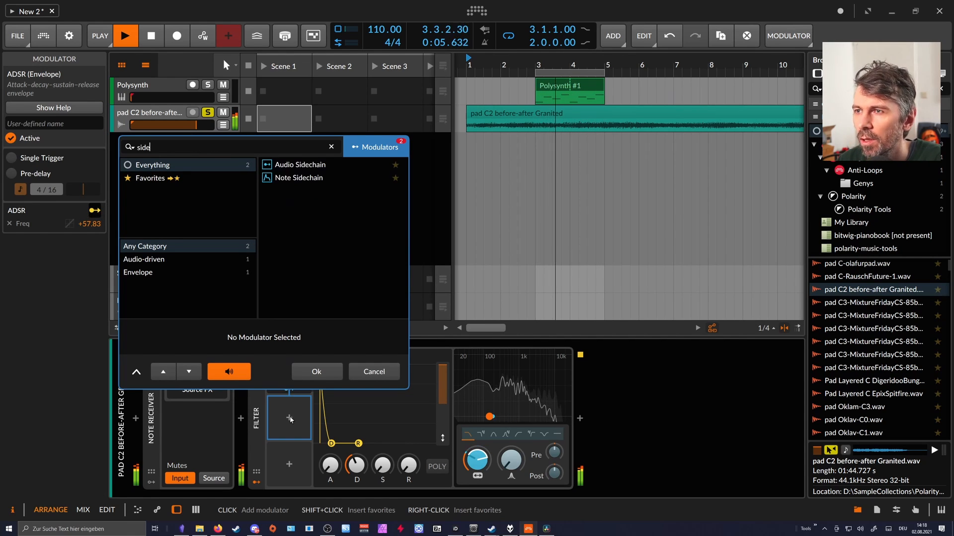
key(Down)
key(Up)
key(Down)
key(Return)
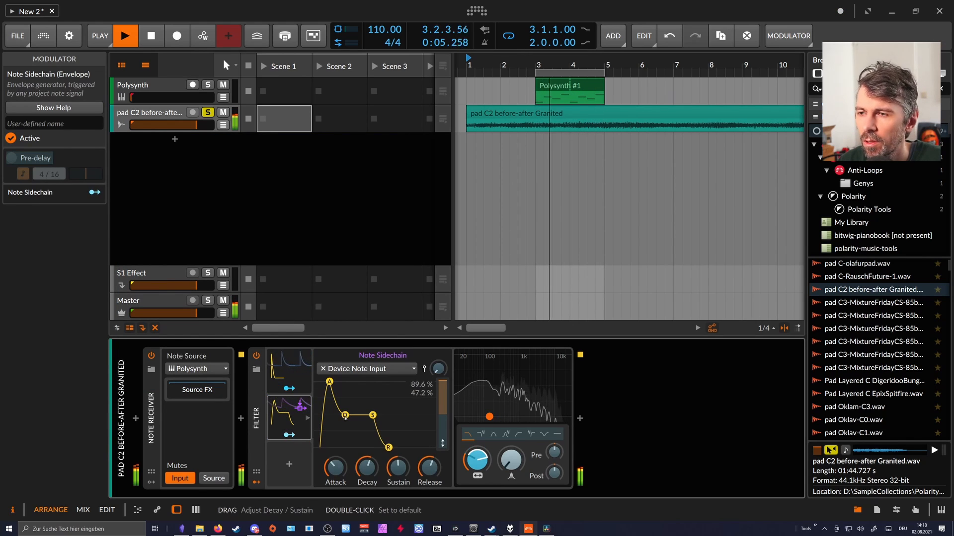
Inspect the Note Sidechain's note source options, compare it with the ADSR modulator, and delete the Note Sidechain.
click(352, 367)
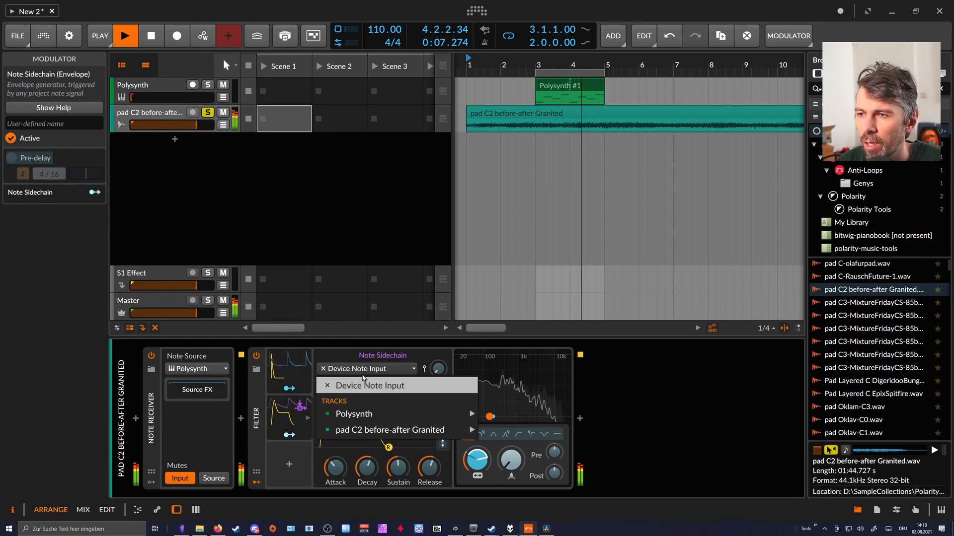
click(345, 358)
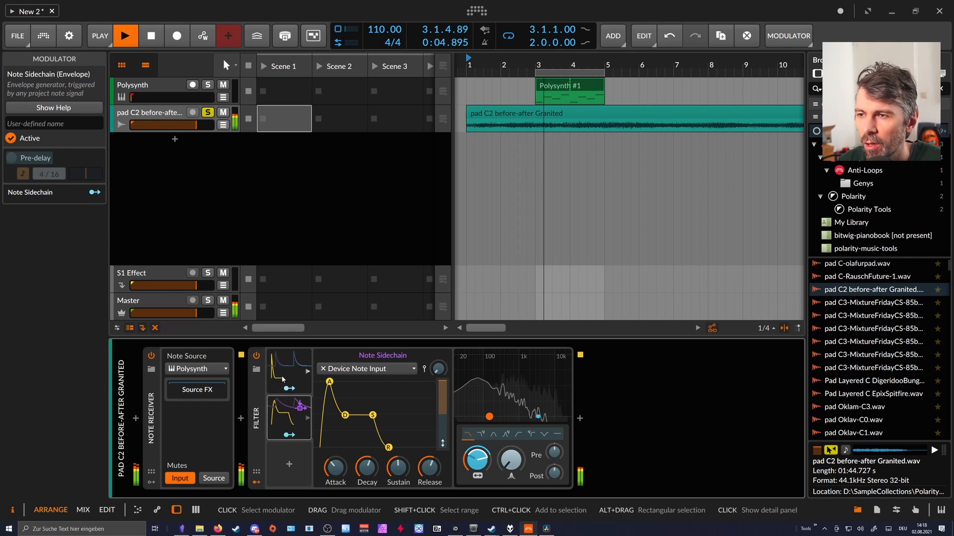
click(297, 372)
click(289, 412)
click(303, 375)
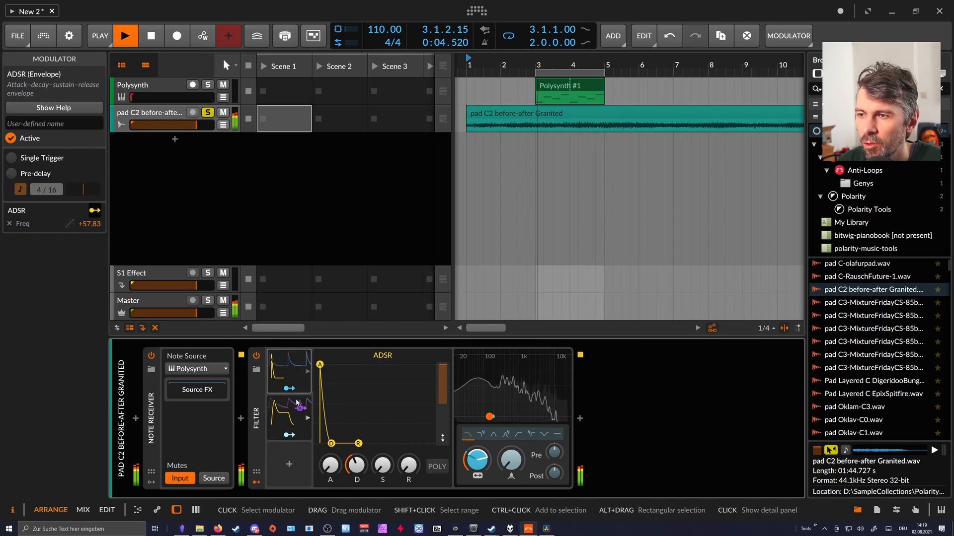
click(293, 412)
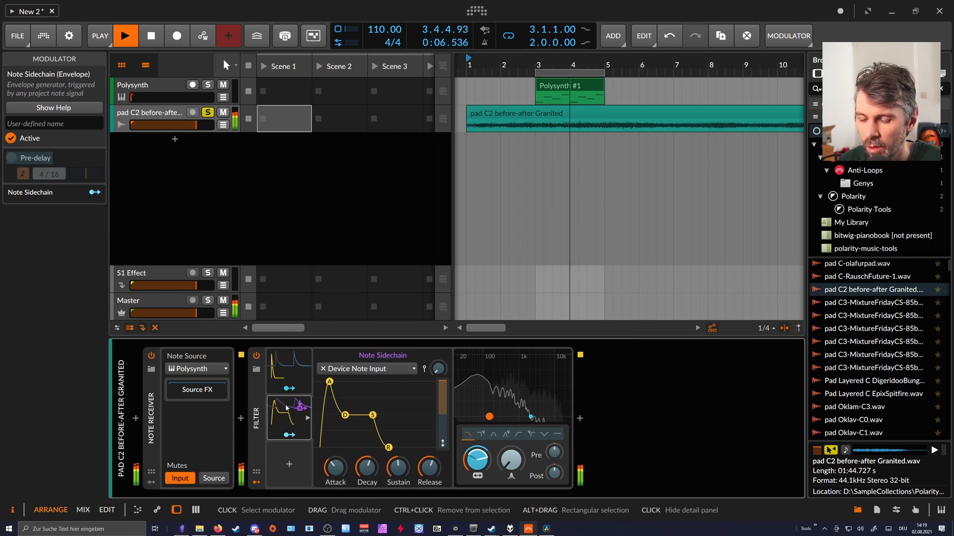
key(Delete)
Lengthen the attack and decay of the Filter's ADSR envelope and stop playback.
click(293, 386)
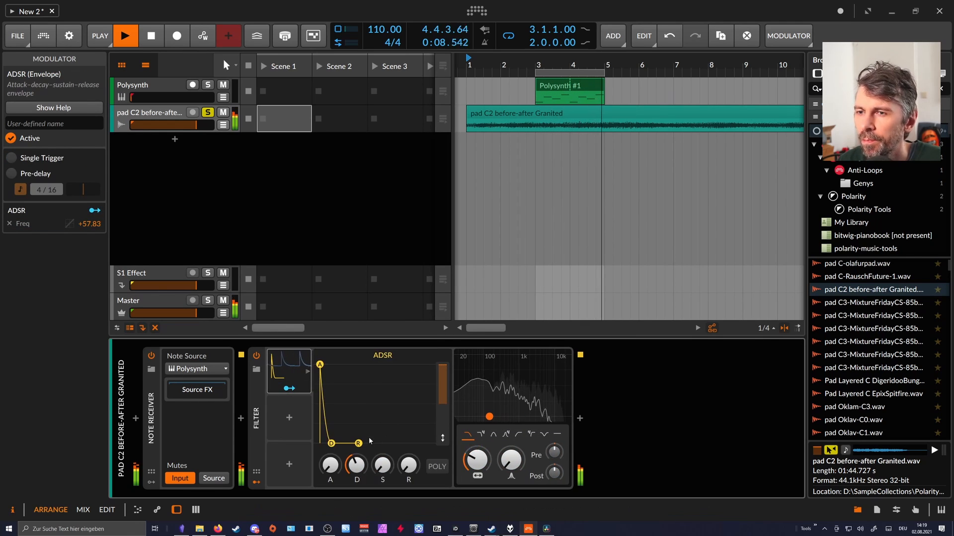
drag(324, 415, 337, 416)
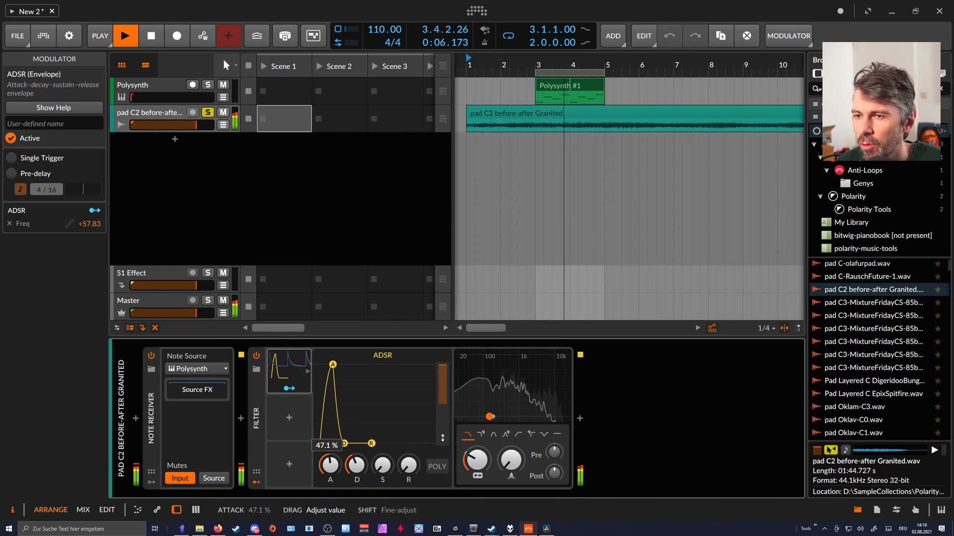
drag(337, 465, 340, 468)
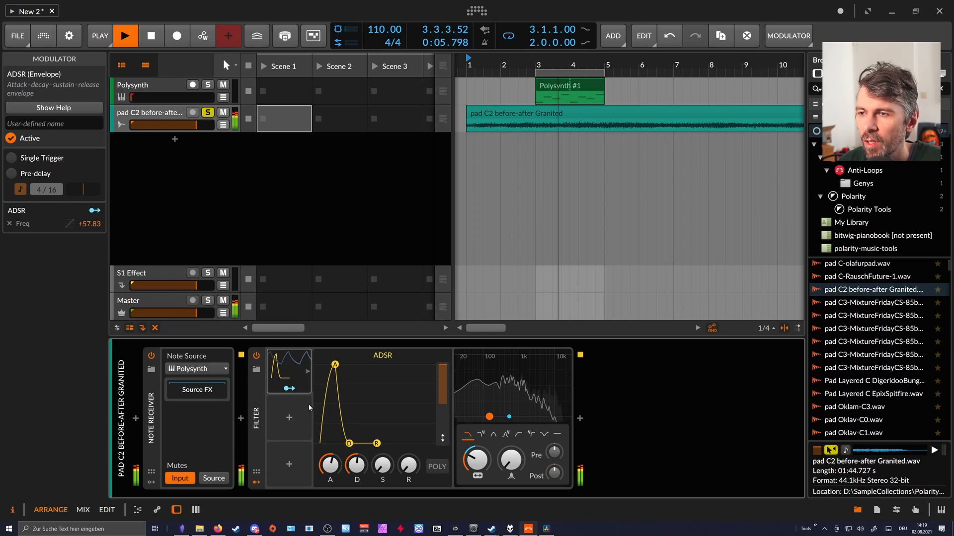
click(197, 238)
key(space)
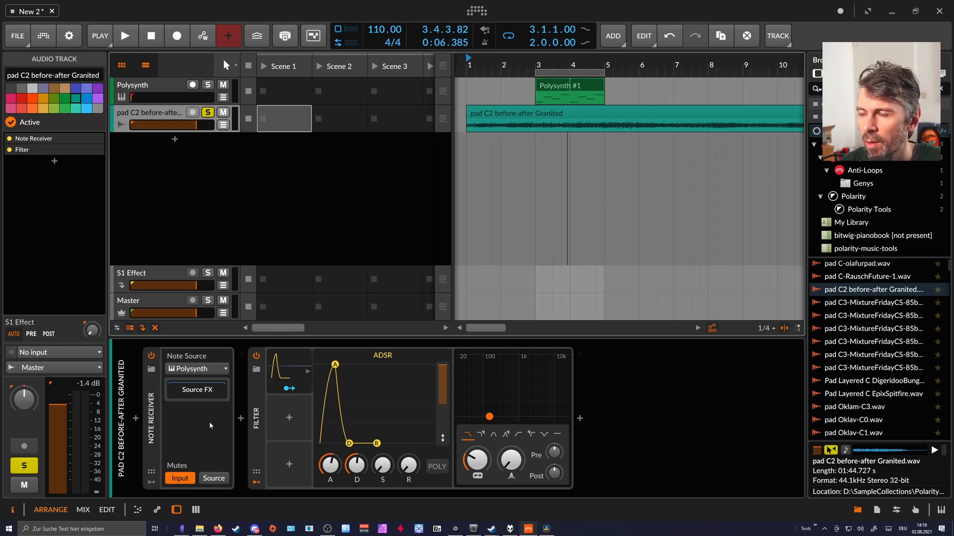
Duplicate the Polysynth track together with its clip and reselect the pad audio track.
click(155, 90)
key(ctrl+d)
click(553, 113)
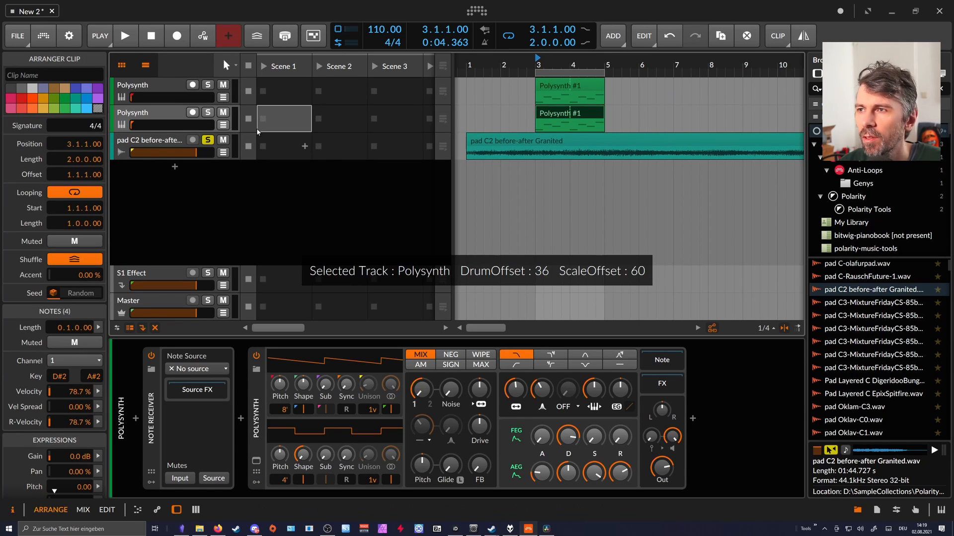
click(157, 114)
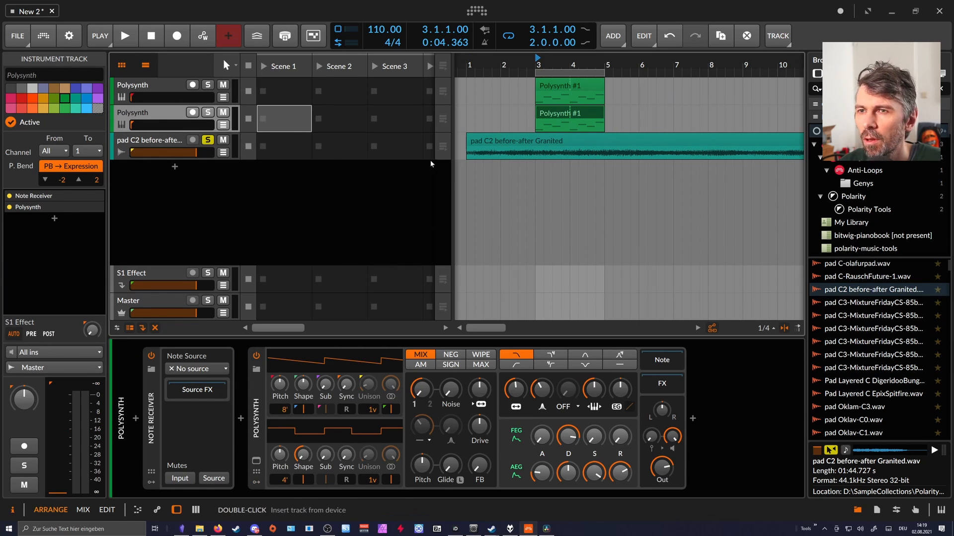
click(185, 91)
click(180, 142)
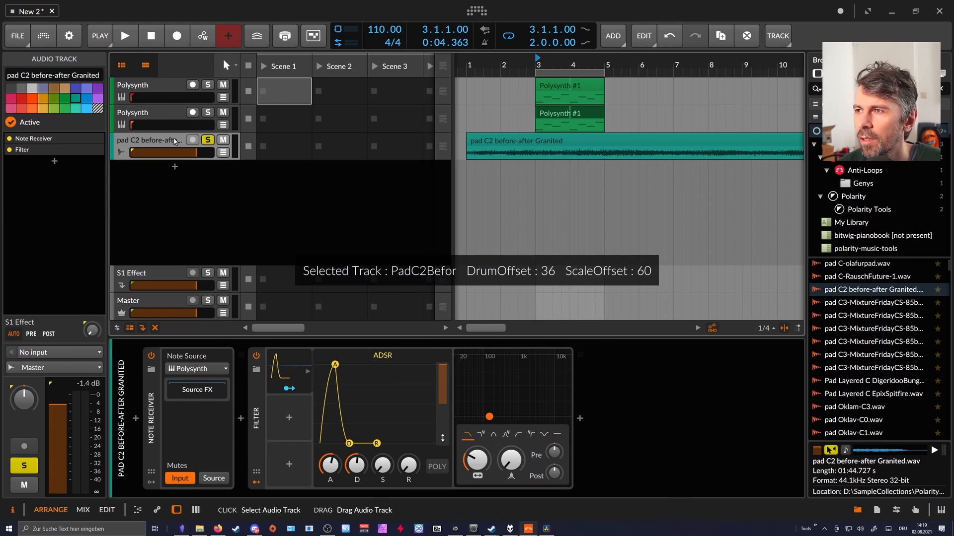
Shift all four notes in the duplicated Polysynth clip to start at 1.1.3.00 and return to the pad track's devices.
double_click(572, 121)
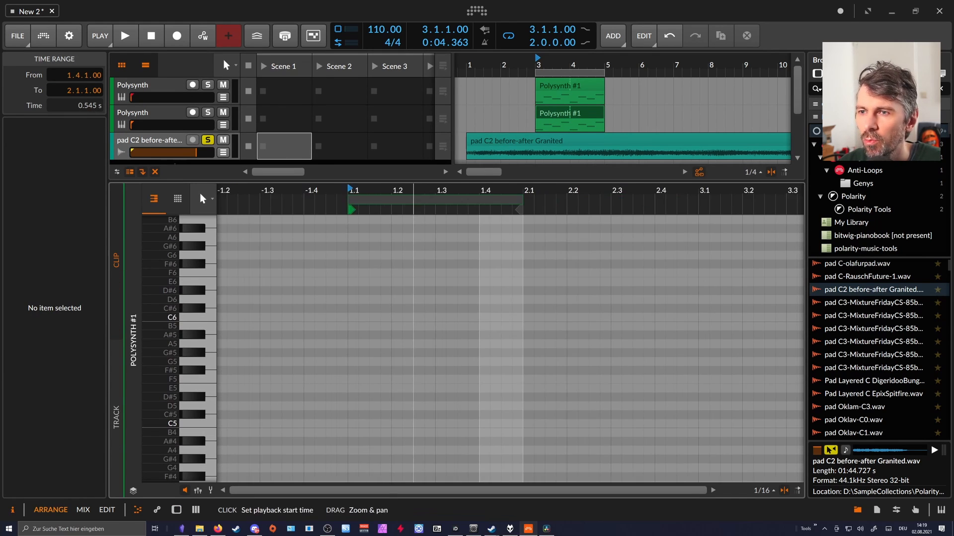
scroll(405, 270, down, 5)
drag(377, 267, 499, 360)
drag(384, 335, 400, 334)
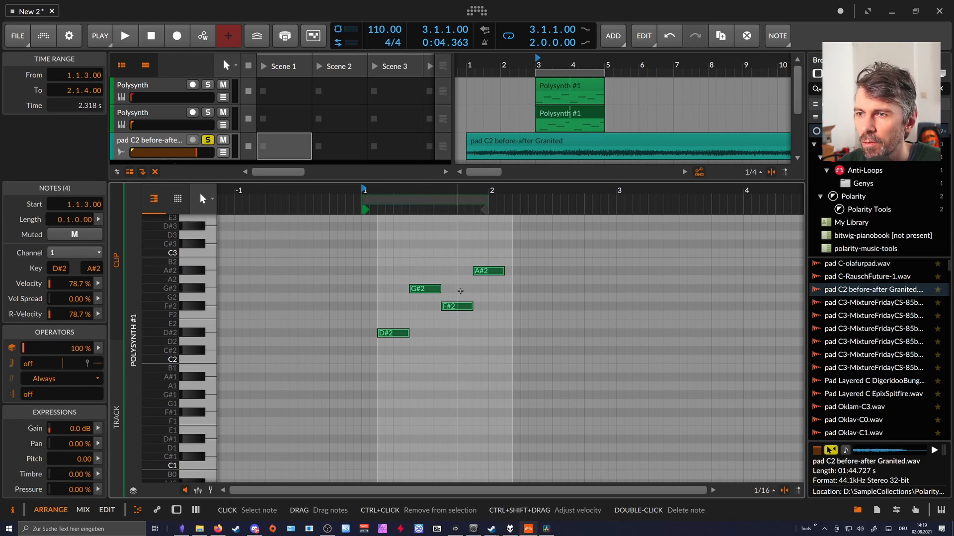
double_click(173, 142)
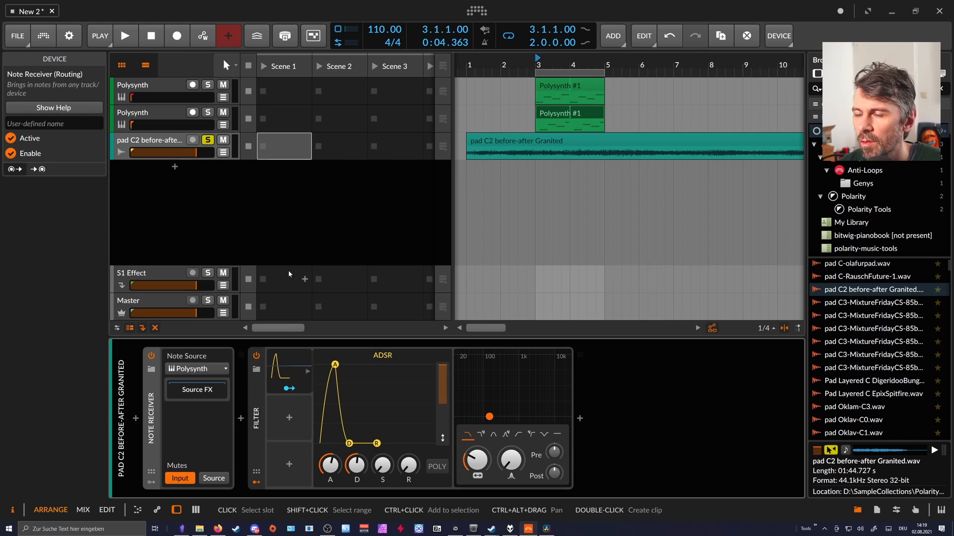
Play the loop while shortening the Filter ADSR's attack and decay, and stop playback.
key(space)
mouse_move(329, 465)
mouse_down()
mouse_move(330, 474)
mouse_move(356, 471)
mouse_move(356, 486)
mouse_move(330, 465)
mouse_up()
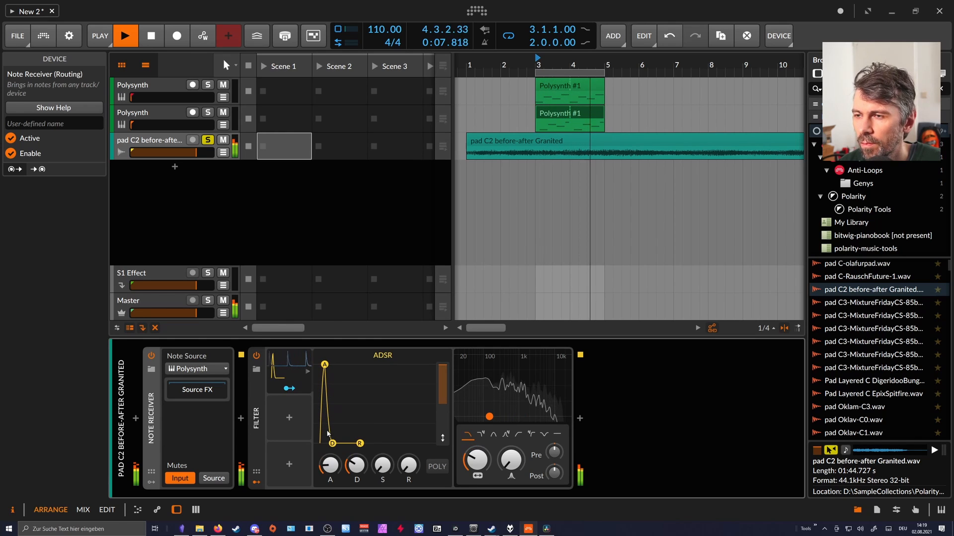
key(space)
Insert a Chain device at the start of the pad track and move the Note Receiver and Filter into it.
click(255, 418)
click(151, 417)
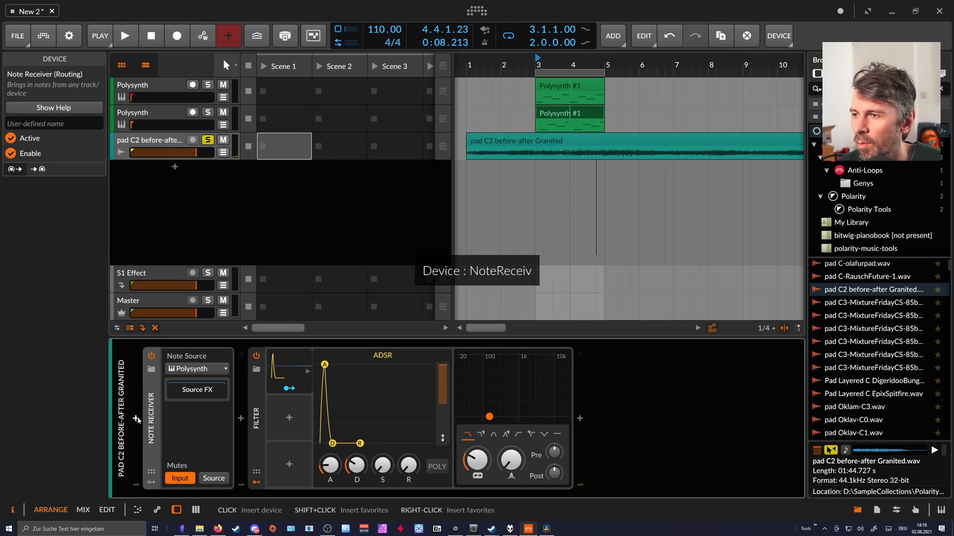
click(135, 419)
text(chain)
key(Return)
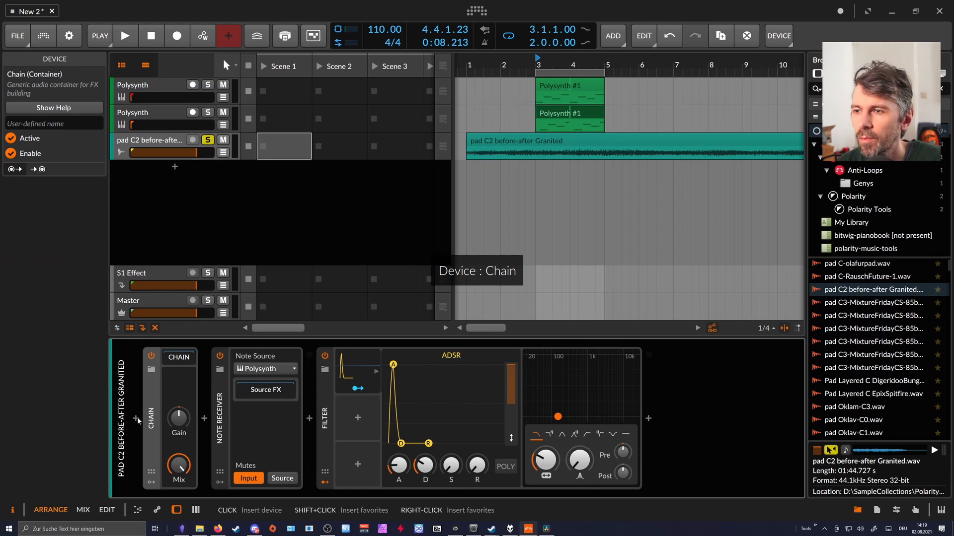
drag(219, 389, 184, 360)
click(185, 360)
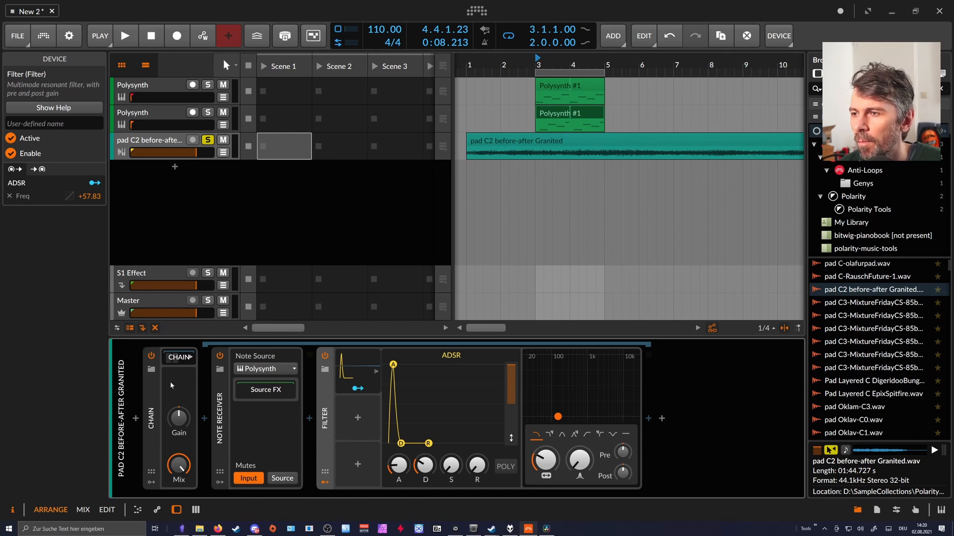
Duplicate the Chain with its nested devices on the pad track and hide the inspector.
click(153, 397)
key(ctrl+d)
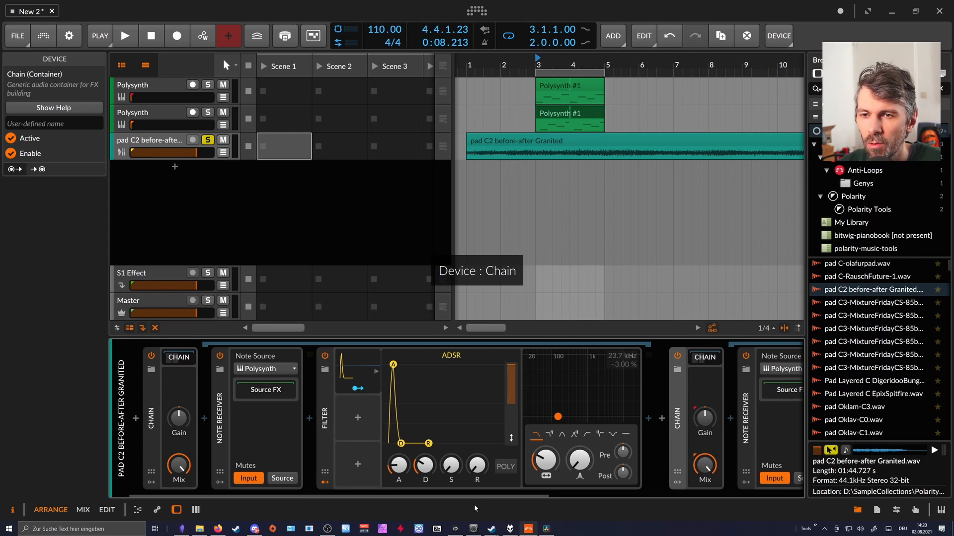
click(22, 506)
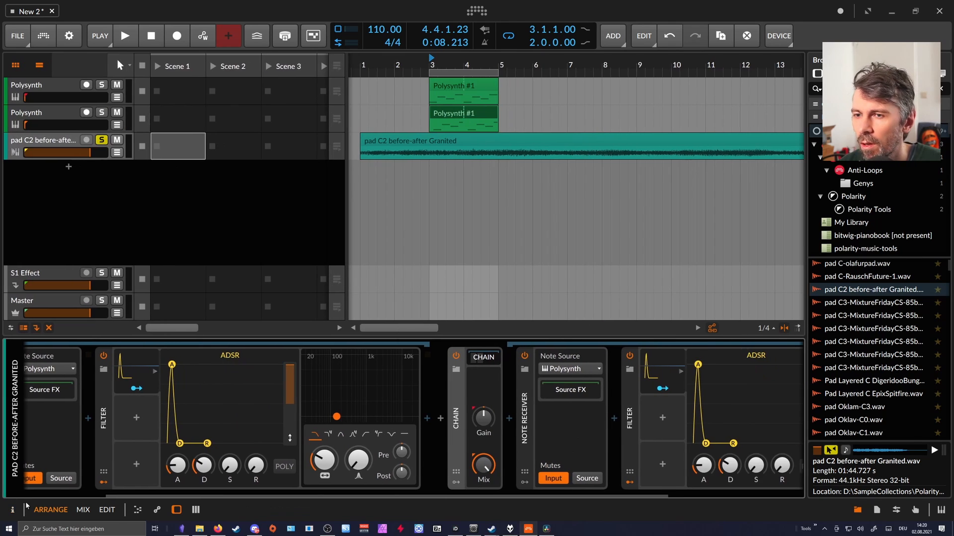
scroll(273, 493, left, 5)
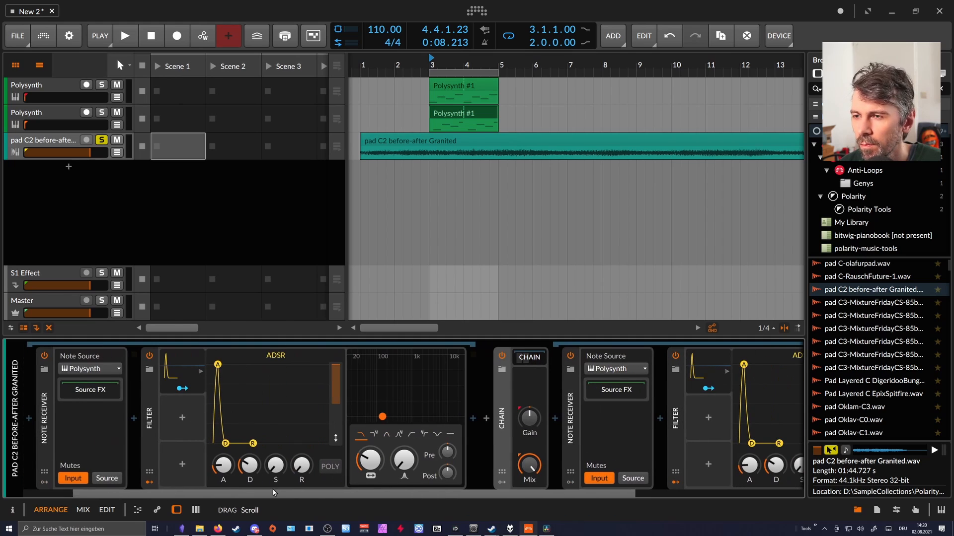
Start playback and set the note source of the second Chain's Note Receiver to No source.
key(space)
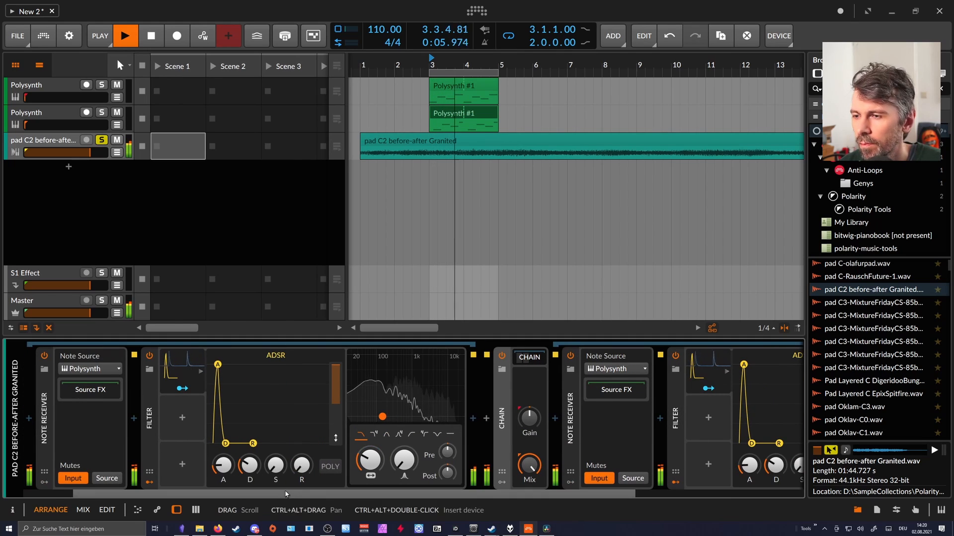
scroll(177, 495, left, 3)
scroll(177, 494, right, 3)
click(518, 368)
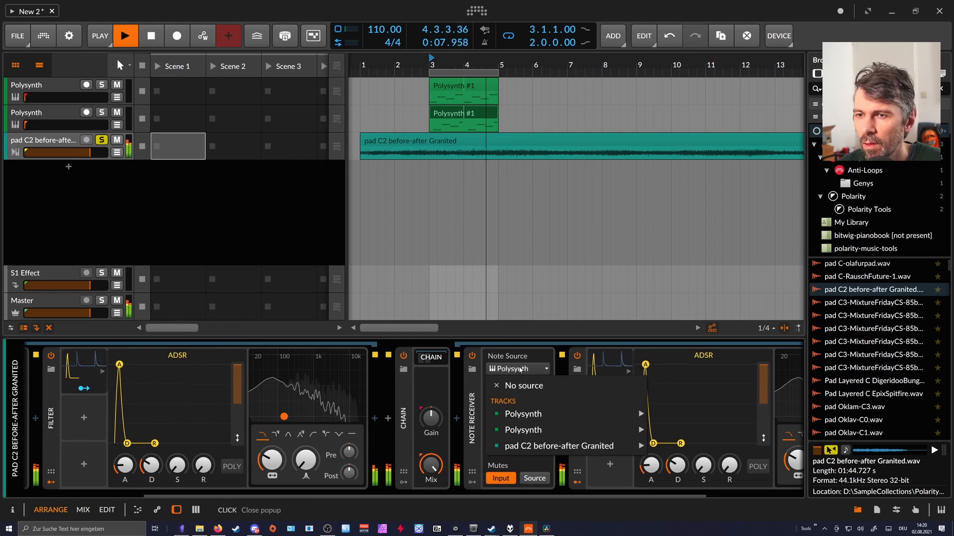
click(530, 387)
scroll(161, 493, left, 3)
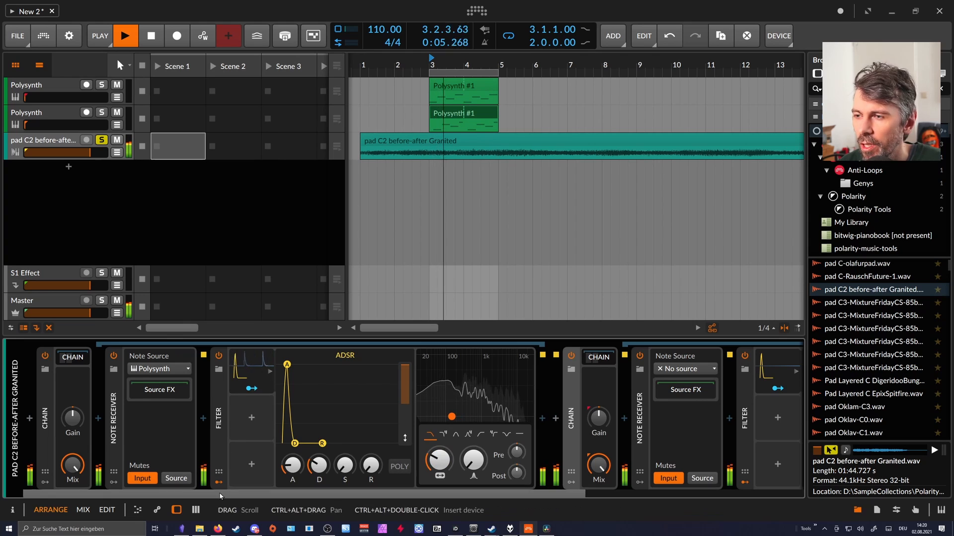
Toggle the second Chain's Note Receiver off and on, and set its note source to the second Polysynth track.
scroll(285, 495, right, 2)
scroll(285, 495, right, 5)
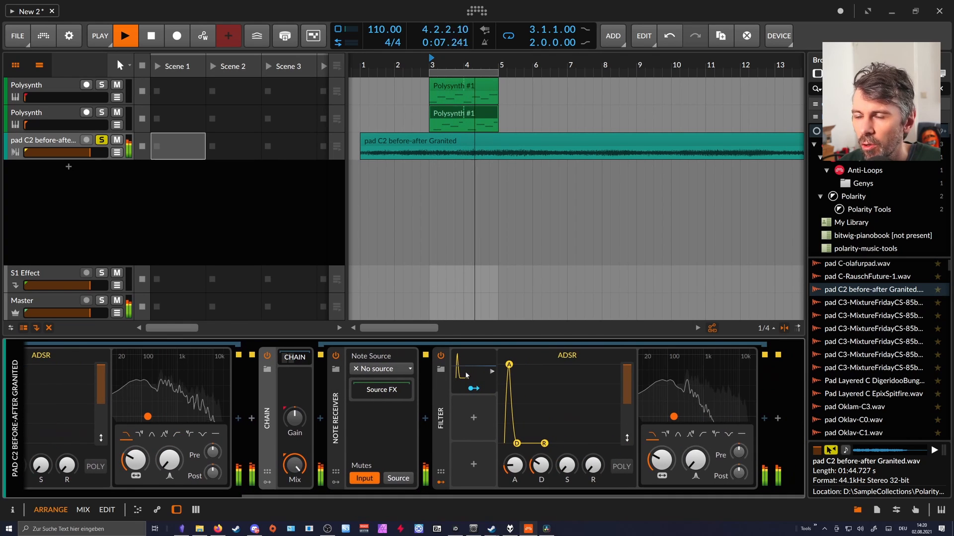
click(335, 357)
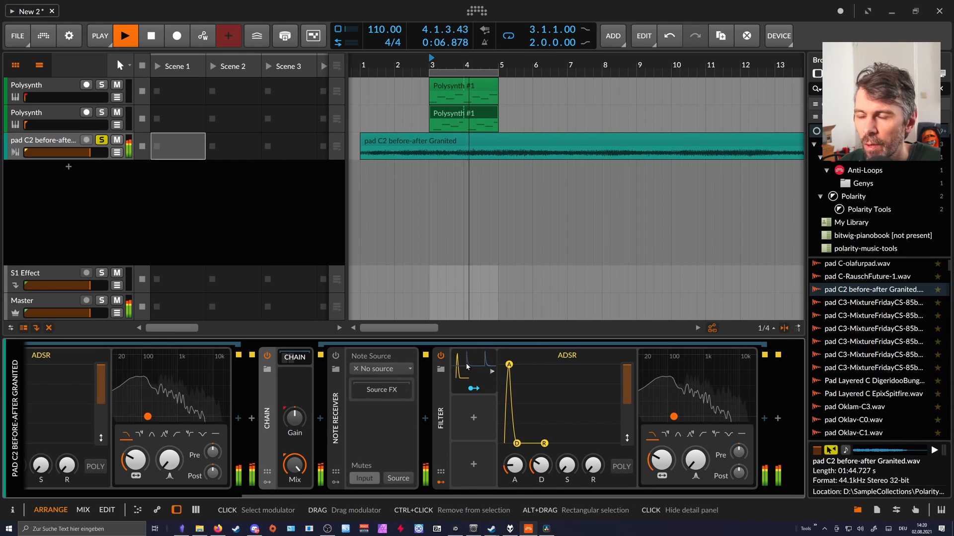
click(336, 357)
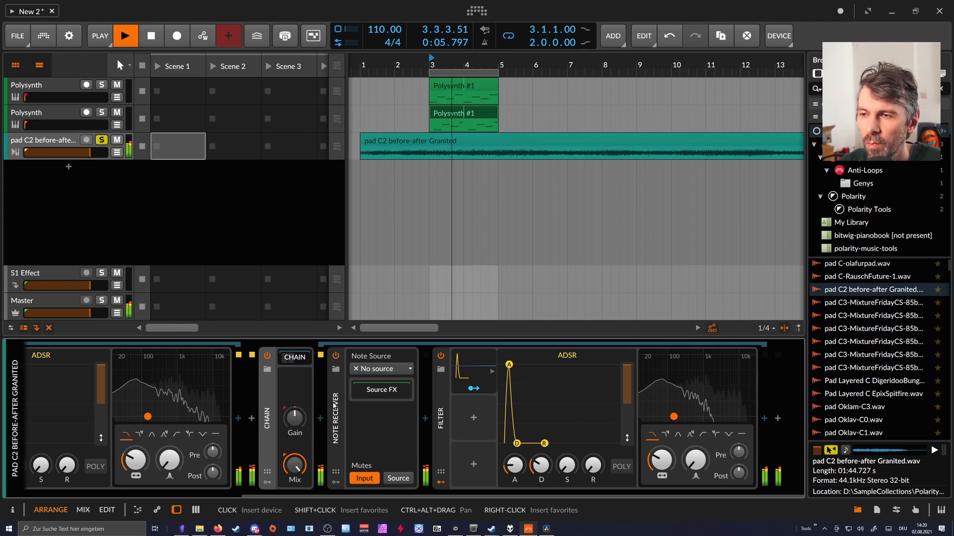
click(382, 369)
mouse_move(475, 434)
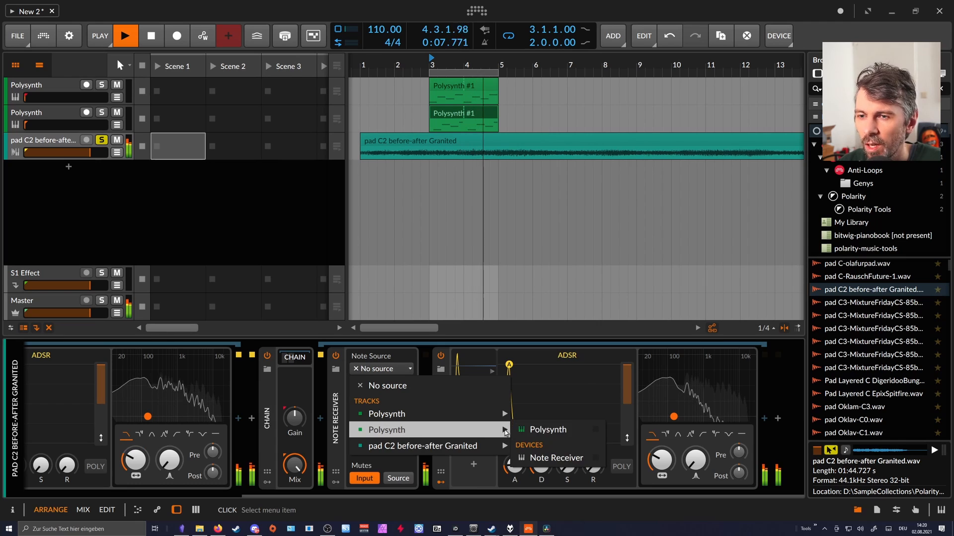
click(535, 431)
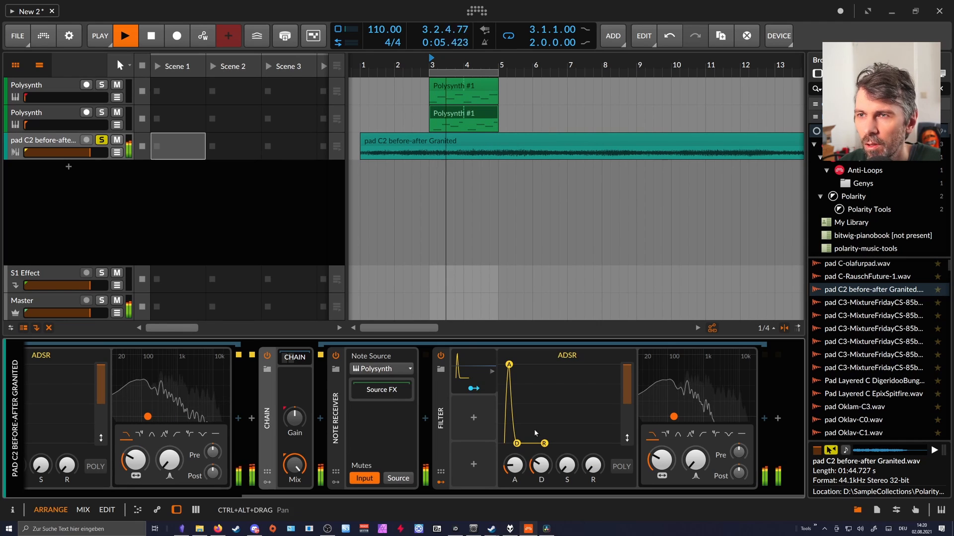
Scale the second Polysynth track's clip to 50% and loop it out to bar 5.
right_click(462, 145)
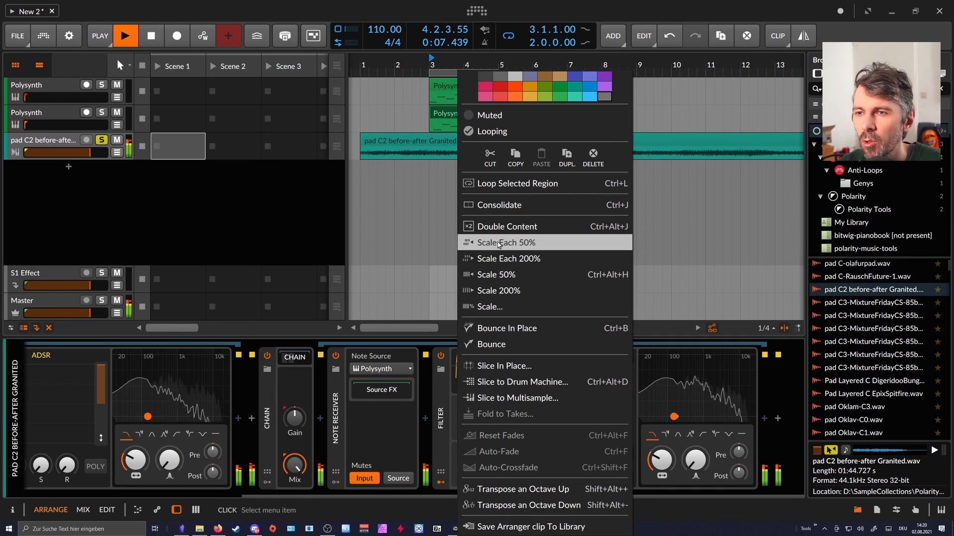
click(492, 274)
drag(463, 126, 498, 126)
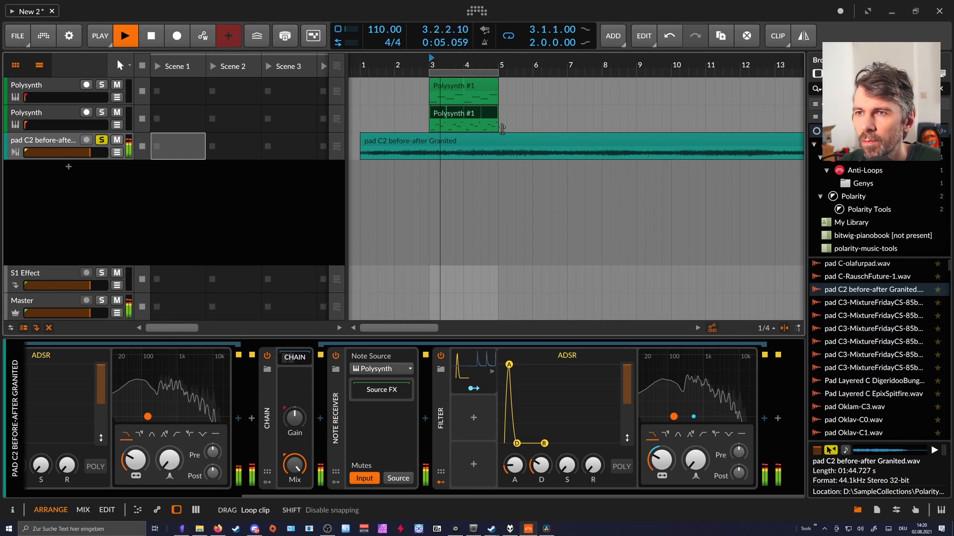
Turn off the Input mute on the second Chain's Note Receiver during playback, and stop playback.
drag(396, 497, 254, 495)
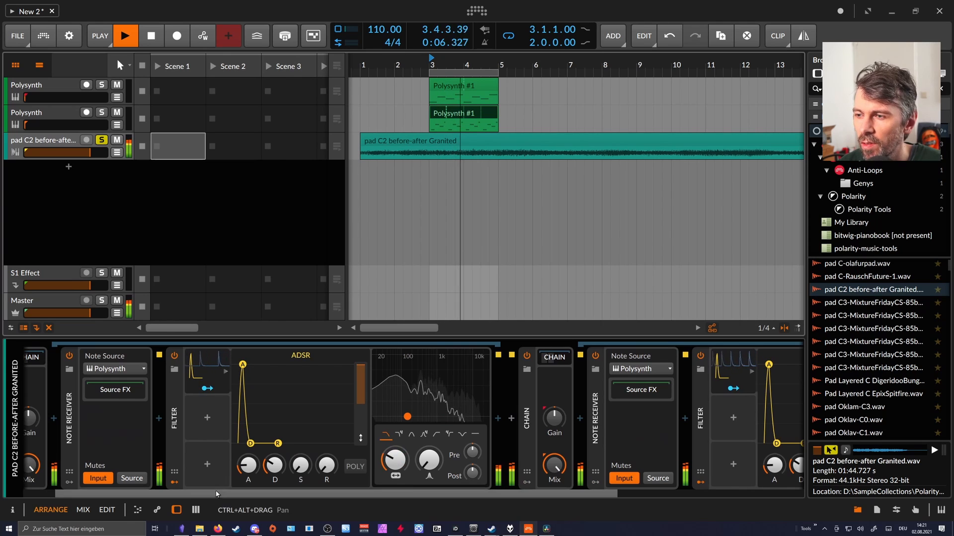
scroll(490, 370, right, 5)
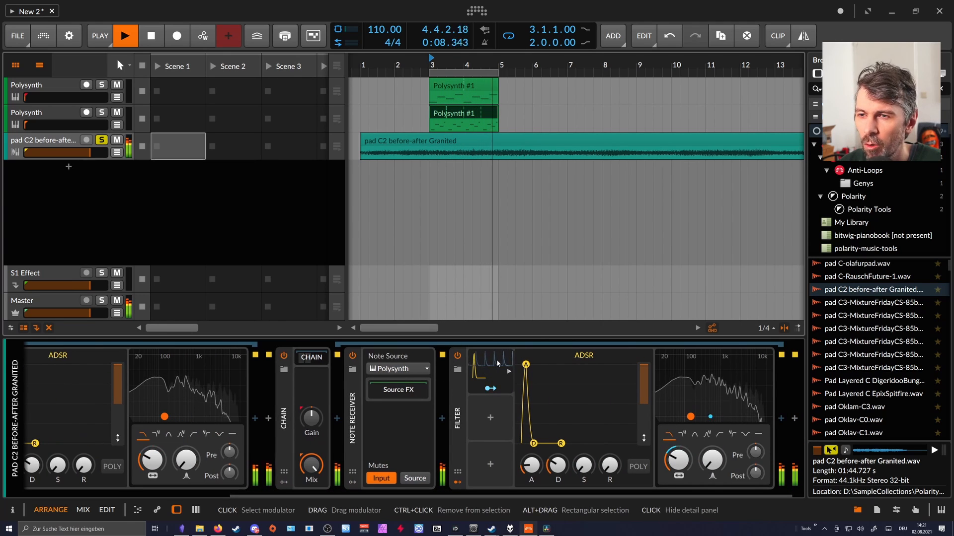
click(385, 479)
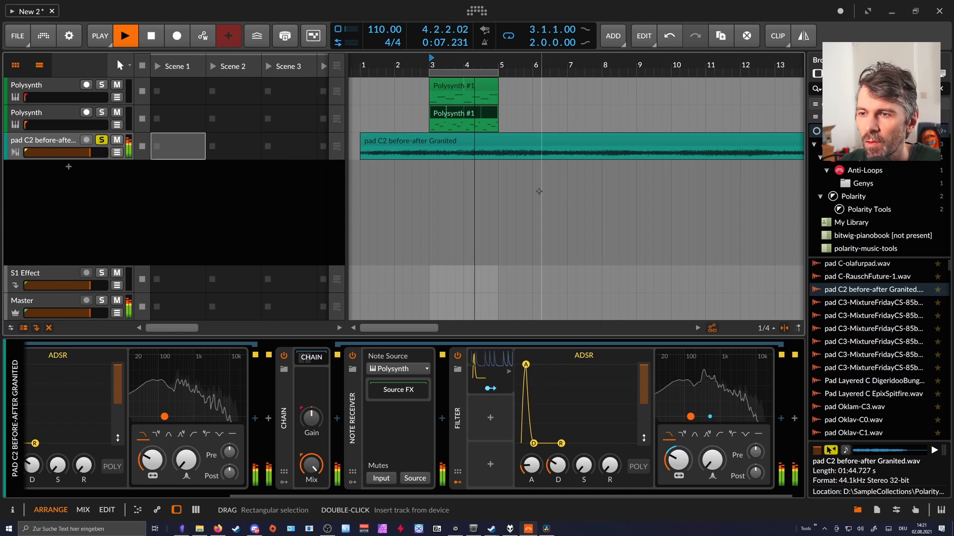
key(space)
Delete both Chain devices with their nested devices from the pad track.
scroll(263, 493, up, 3)
drag(262, 493, 270, 492)
click(386, 447)
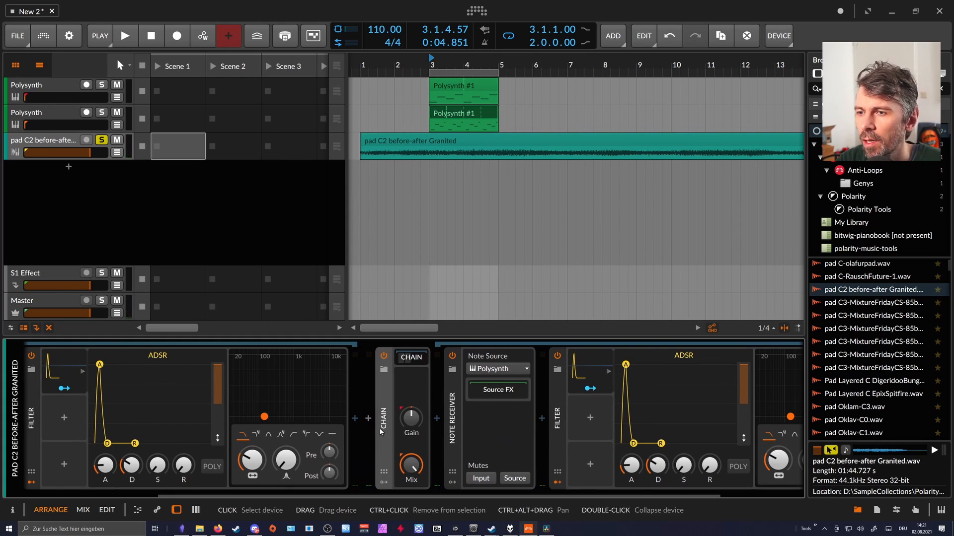
key(Delete)
click(355, 492)
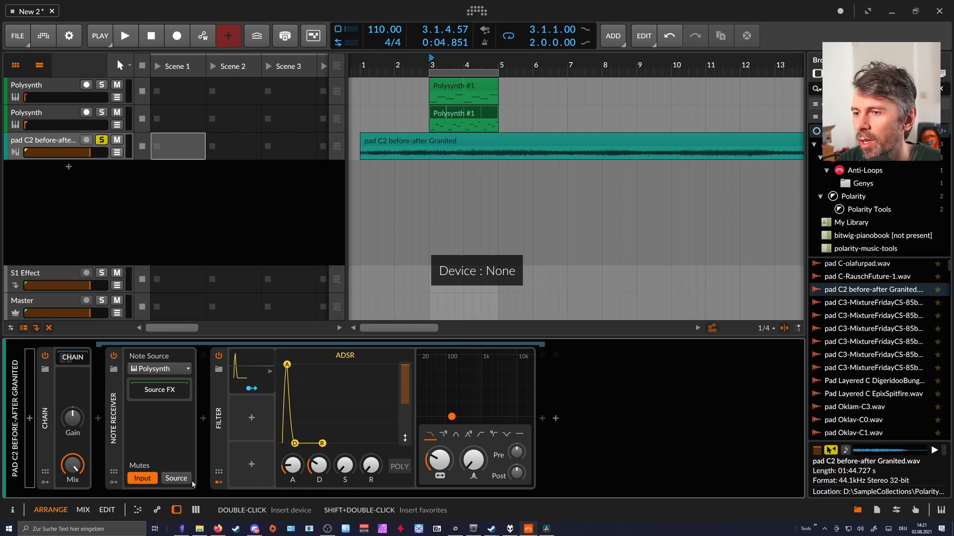
click(49, 406)
key(Delete)
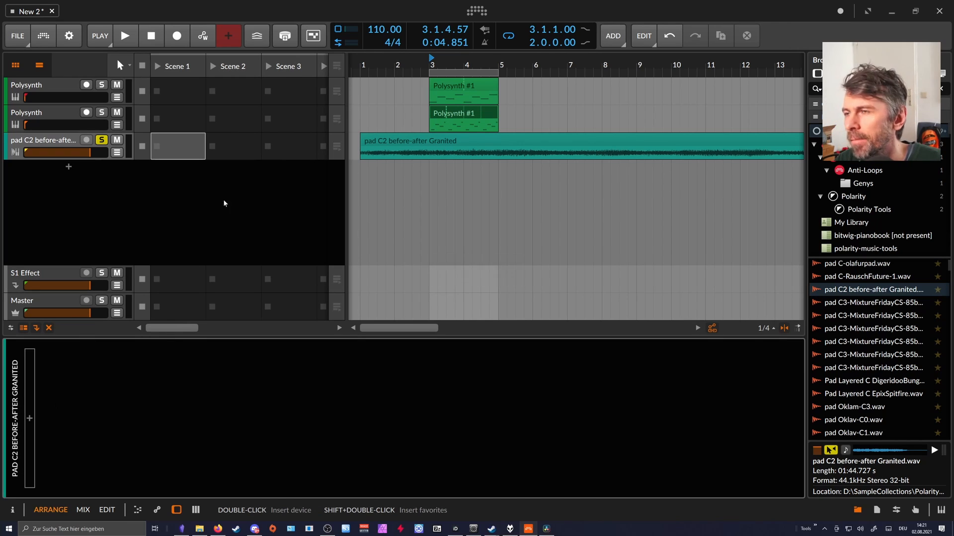
Delete both Polysynth tracks and turn off solo on the pad C2 before-after Granited track.
click(68, 87)
key(Delete)
key(Delete)
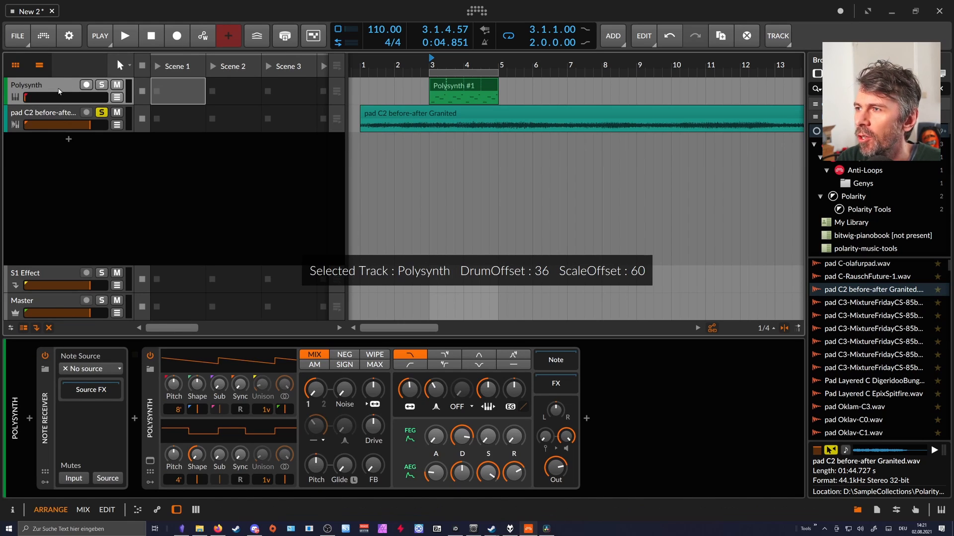
click(436, 83)
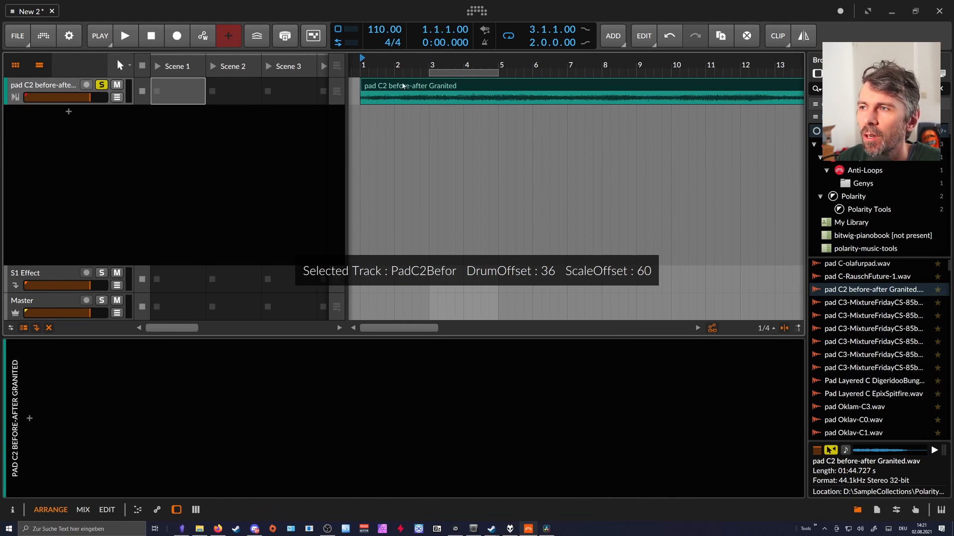
click(105, 89)
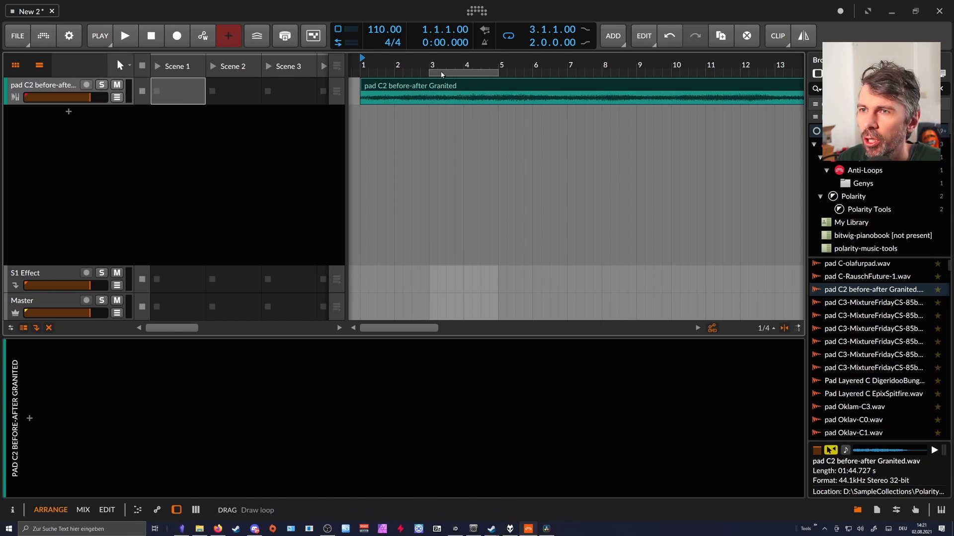
drag(429, 65, 425, 72)
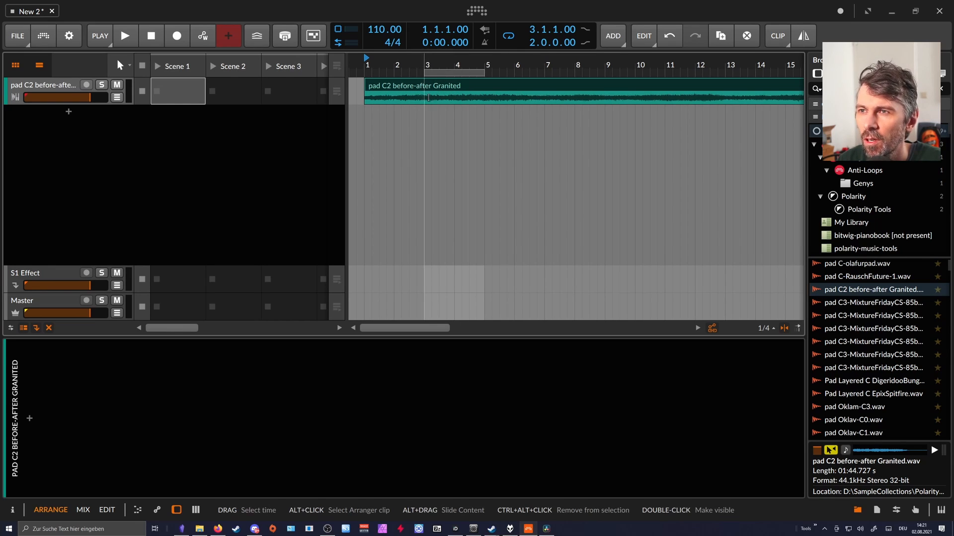
double_click(75, 89)
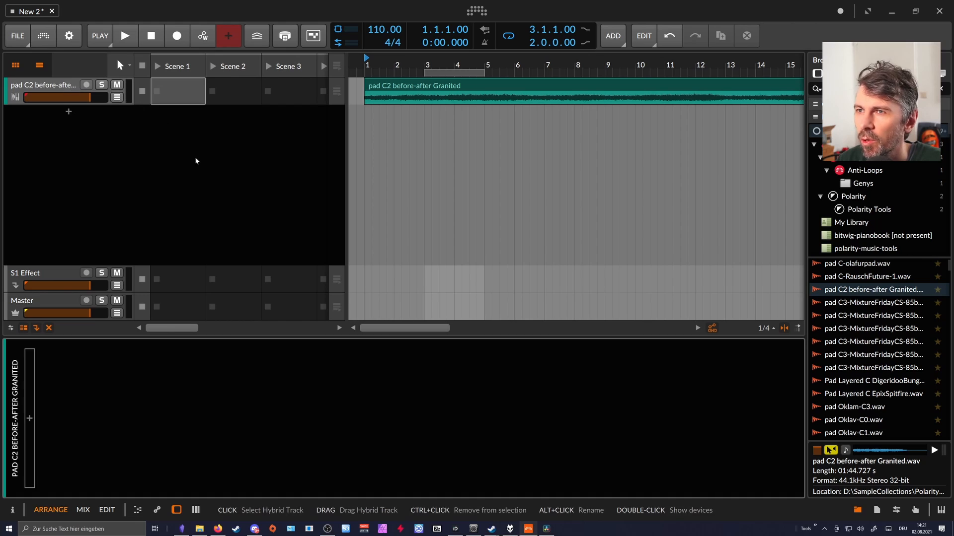
Insert a Filter device on the pad track, set its cutoff frequency to 339 Hz, and briefly play the pad.
click(30, 420)
text(filter)
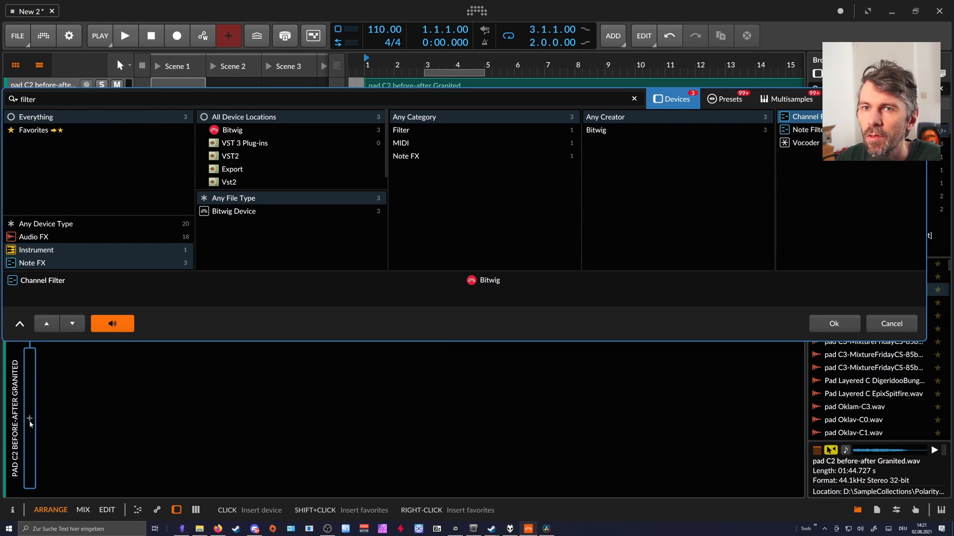
click(63, 223)
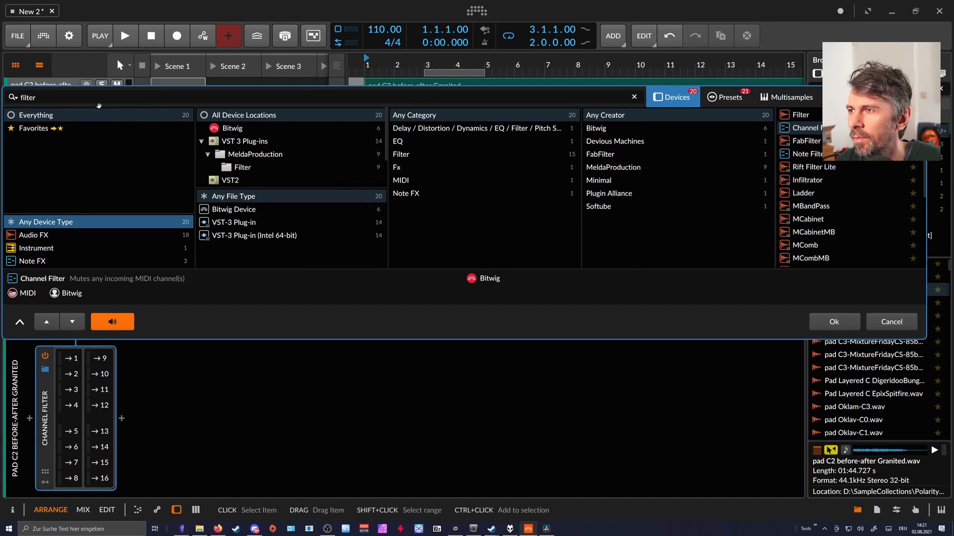
double_click(787, 115)
drag(113, 477, 114, 489)
key(space)
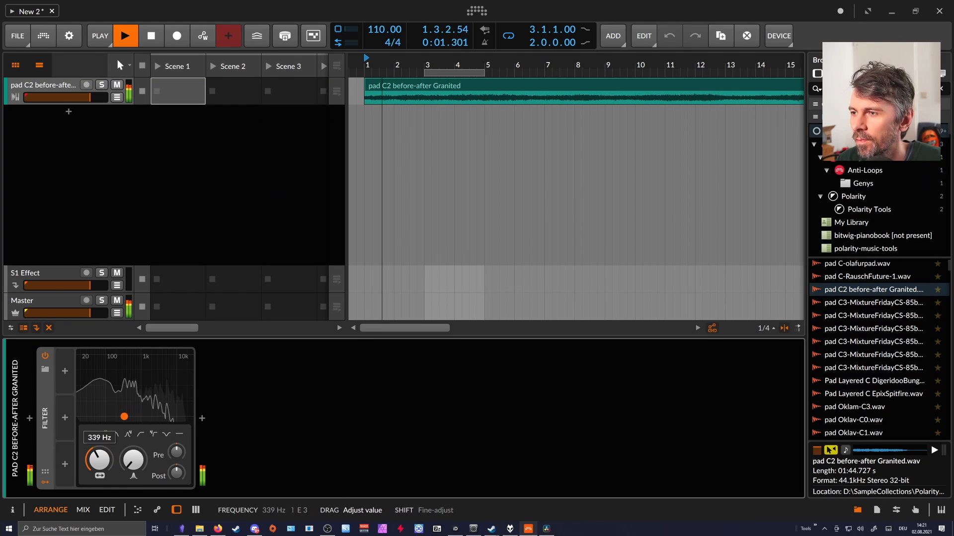
key(space)
Add an ADSR modulator to the Filter, map it to the cutoff frequency, and play the pad to test it.
click(65, 371)
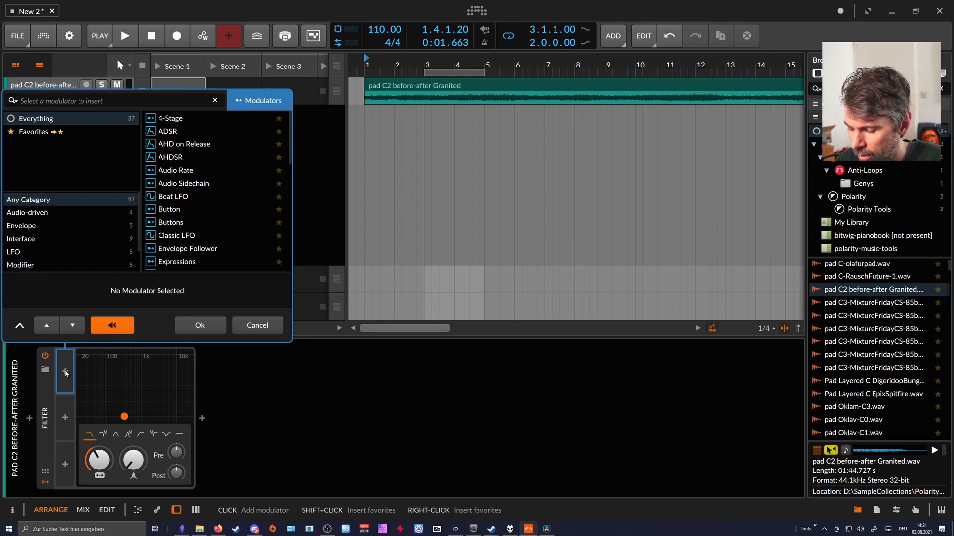
text(adsr)
key(Down)
key(Return)
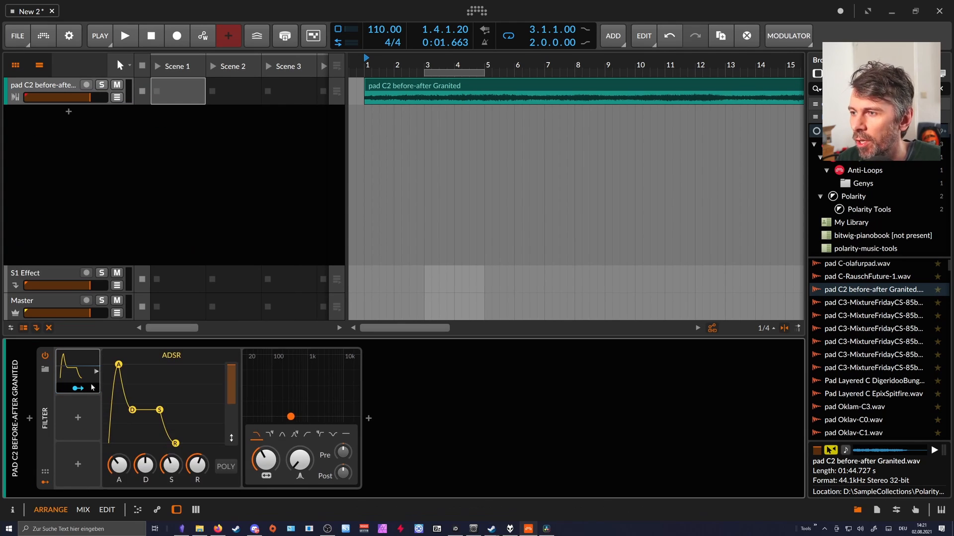
click(85, 388)
drag(267, 462, 267, 437)
key(space)
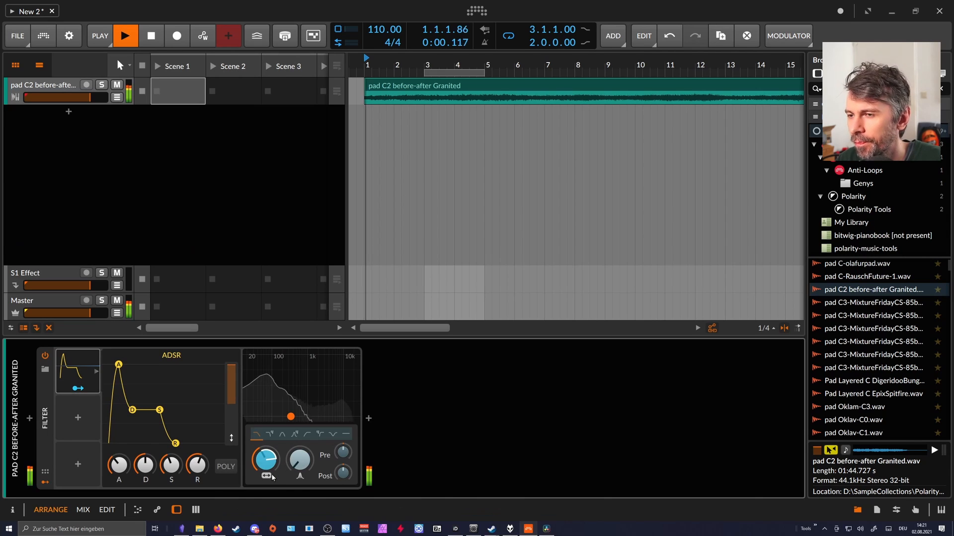
key(space)
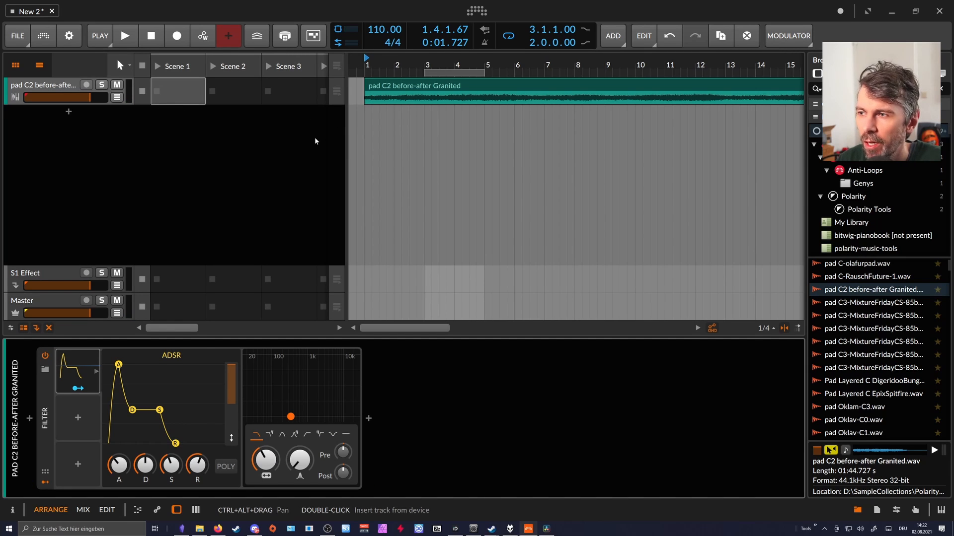
Insert a Replacer device before the Filter and set its Mix to 0%.
click(30, 420)
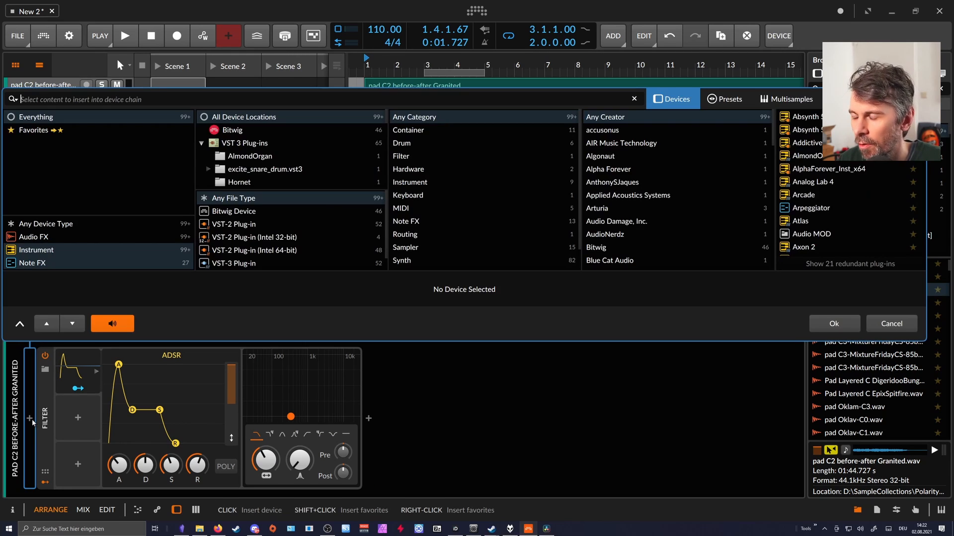
text(rep)
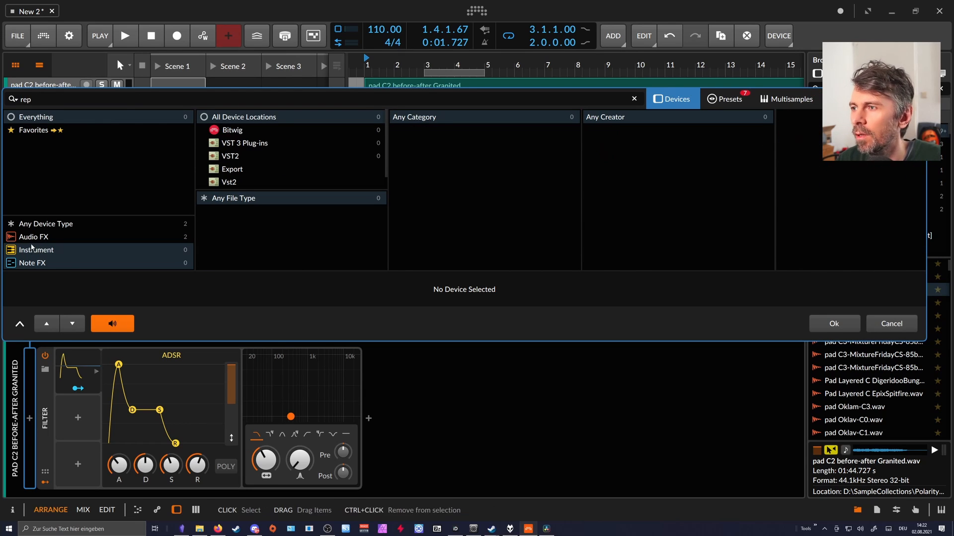
click(32, 237)
double_click(804, 116)
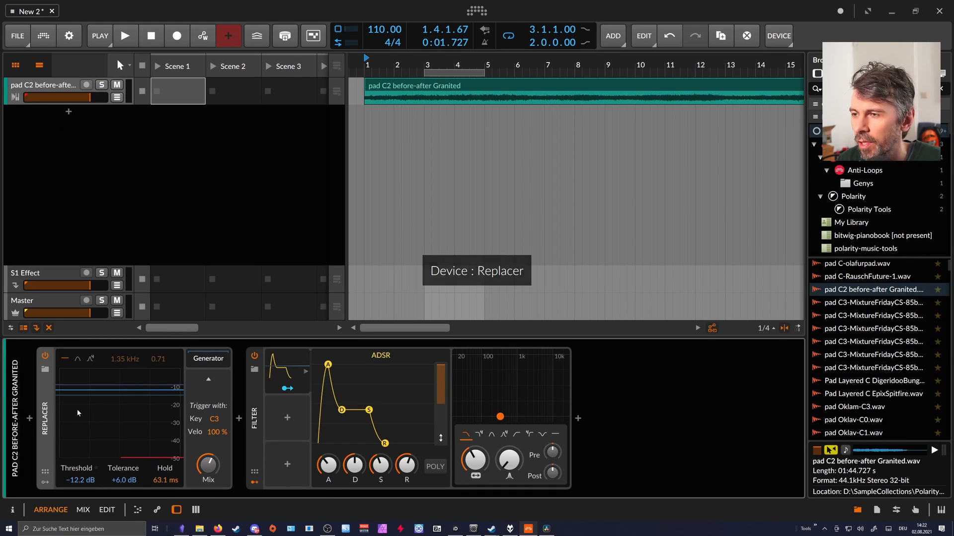
drag(208, 464, 208, 490)
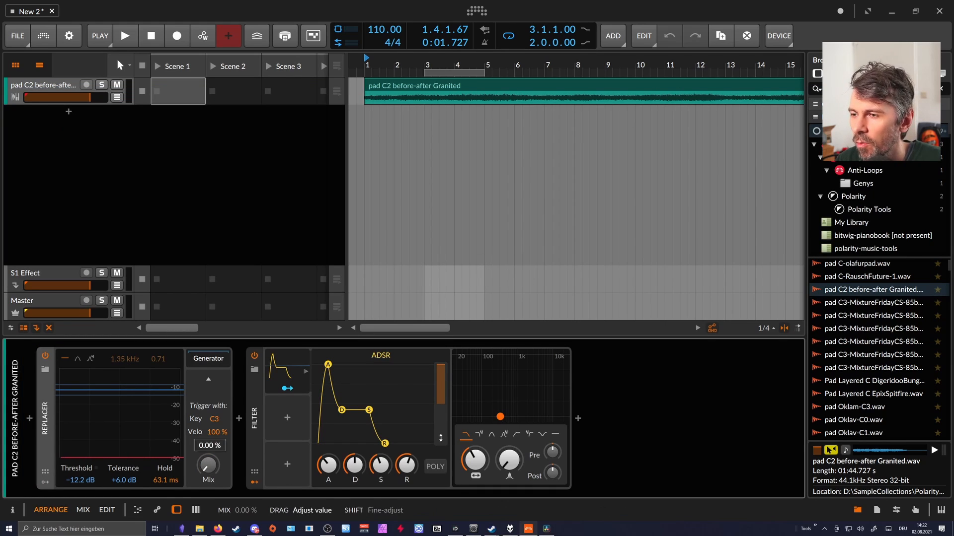
Insert a DC Offset device in front of the Replacer on the pad track.
click(29, 418)
text(sine)
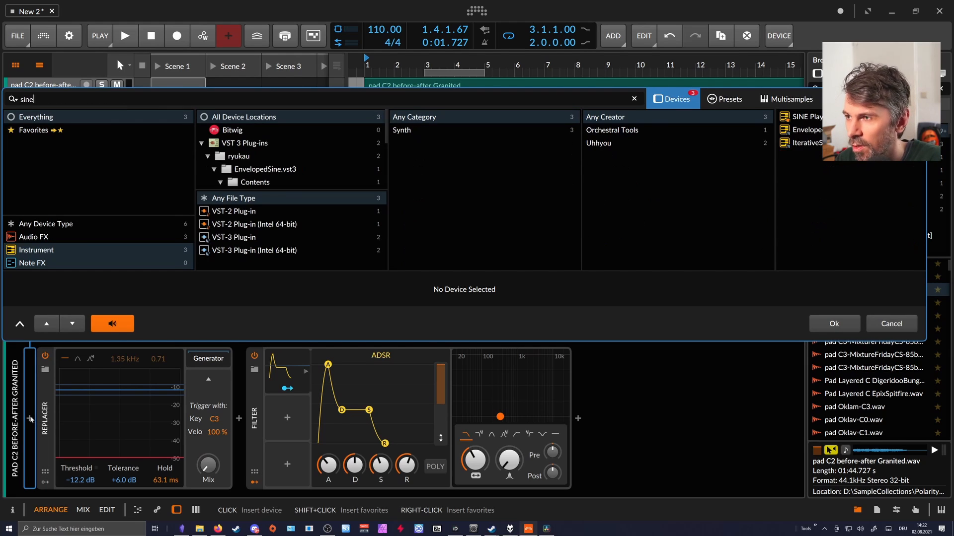
key(BackSpace)
key(BackSpace)
key(BackSpace)
text(dd)
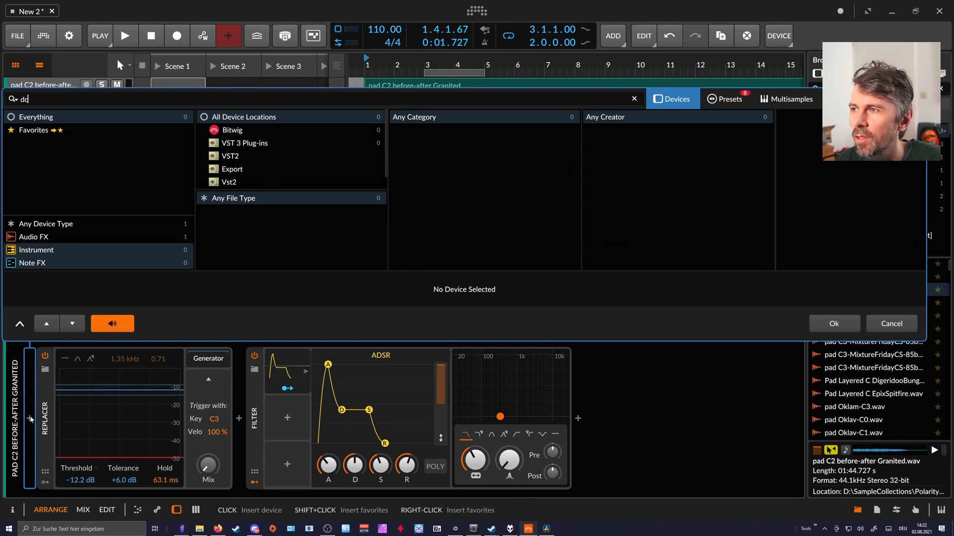
key(BackSpace)
text(c)
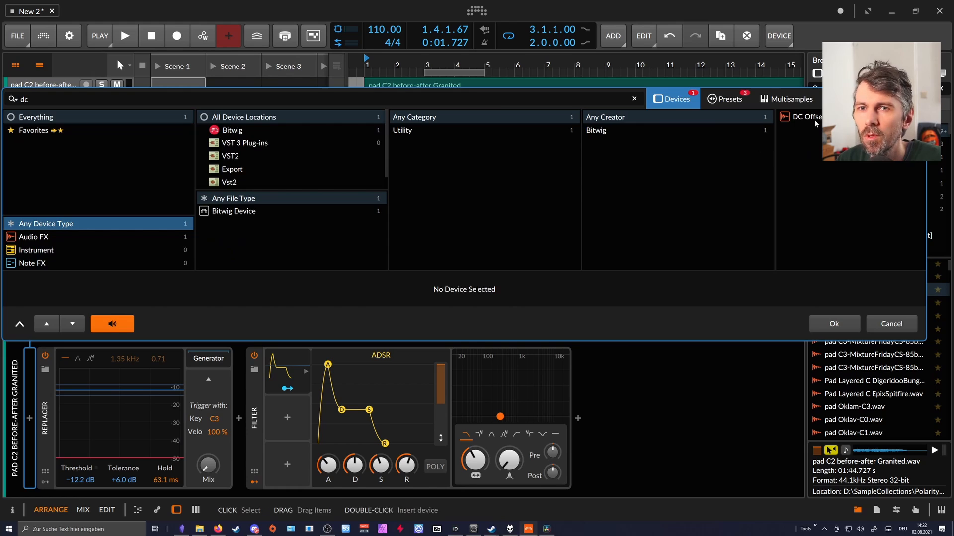
double_click(815, 122)
Insert a Chain at the start of the pad track and move the DC Offset and Replacer into it.
click(30, 418)
text(chain)
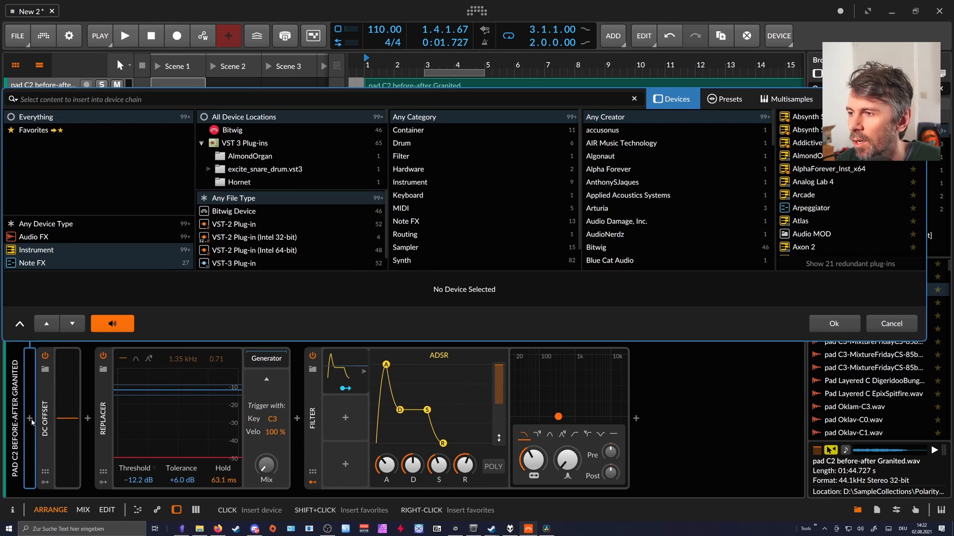
key(Return)
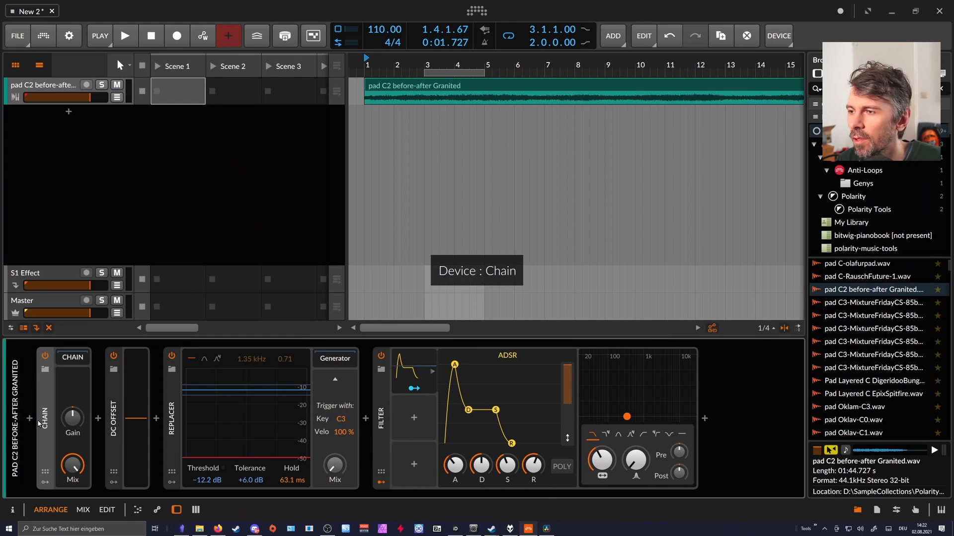
drag(115, 408, 75, 361)
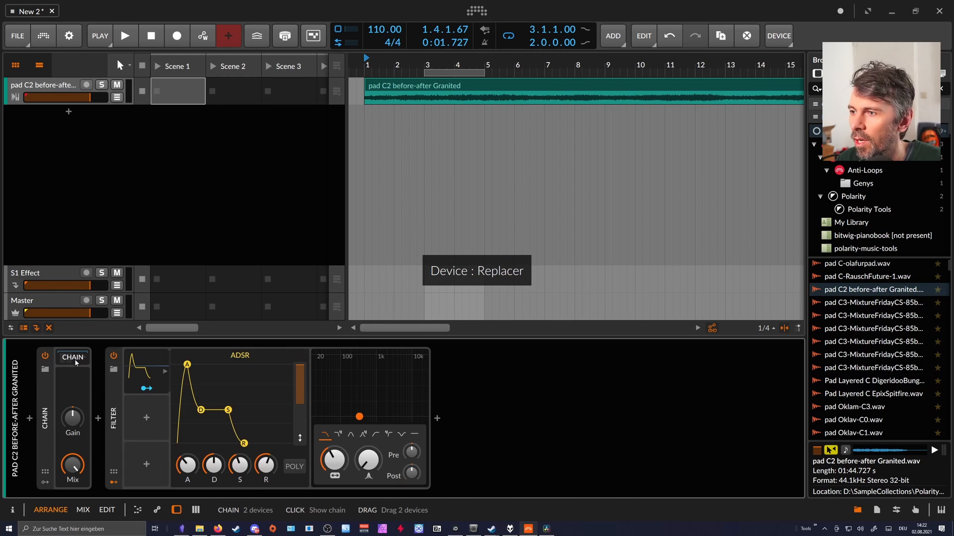
Show the Chain's contents with its Mix turned fully down, and play the pad to check the Replacer's triggering.
click(76, 362)
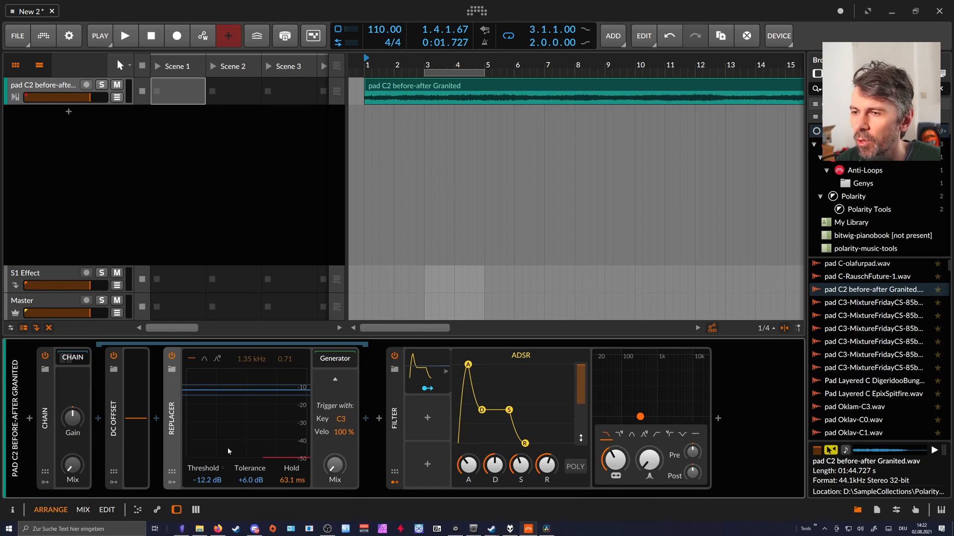
key(space)
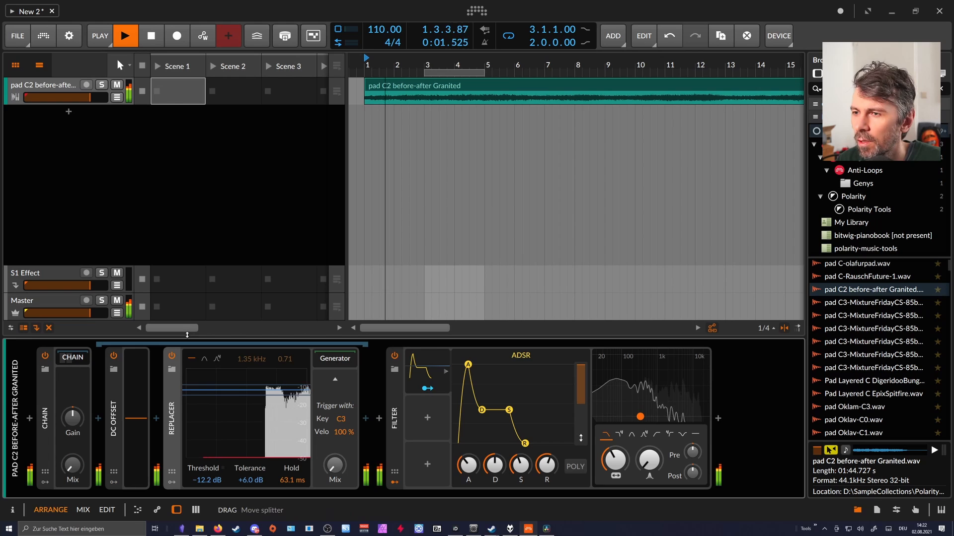
click(116, 444)
key(space)
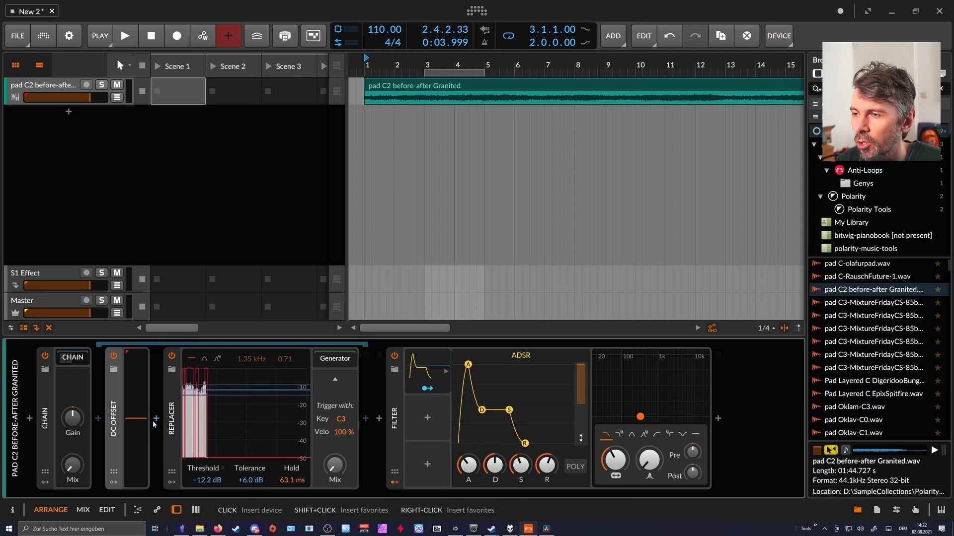
Insert a Tool device ahead of the DC Offset in the Chain, delete its modulator and set its Volume to -Inf dB.
click(99, 420)
text(to)
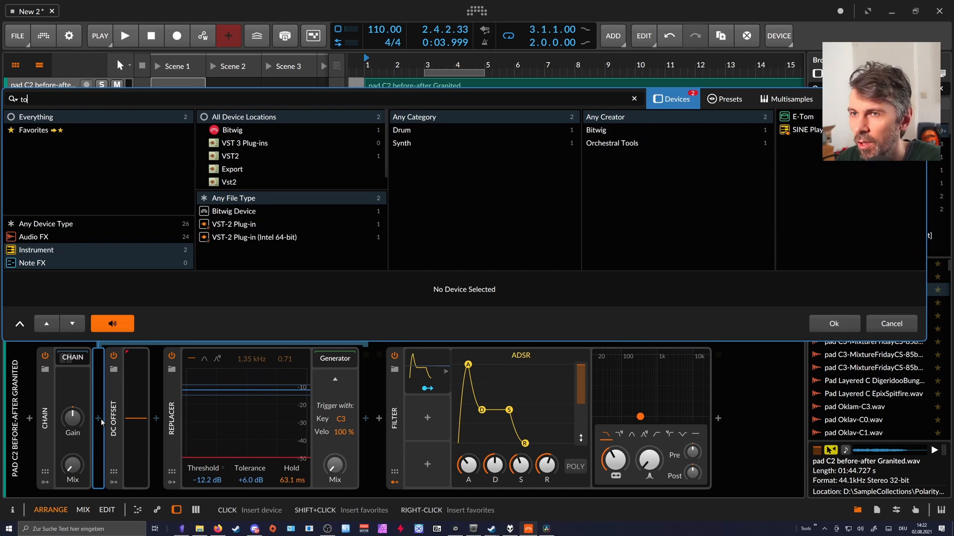
text(o)
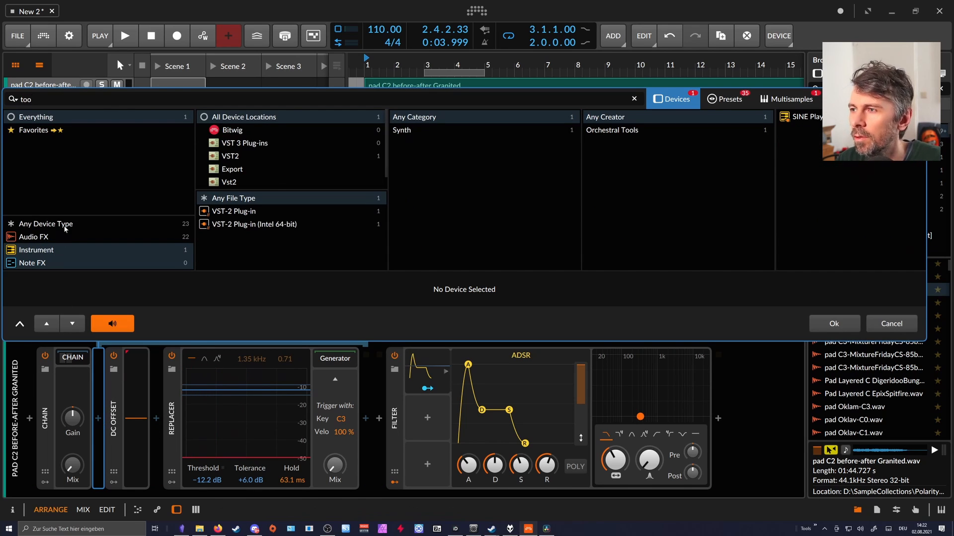
click(63, 228)
double_click(798, 116)
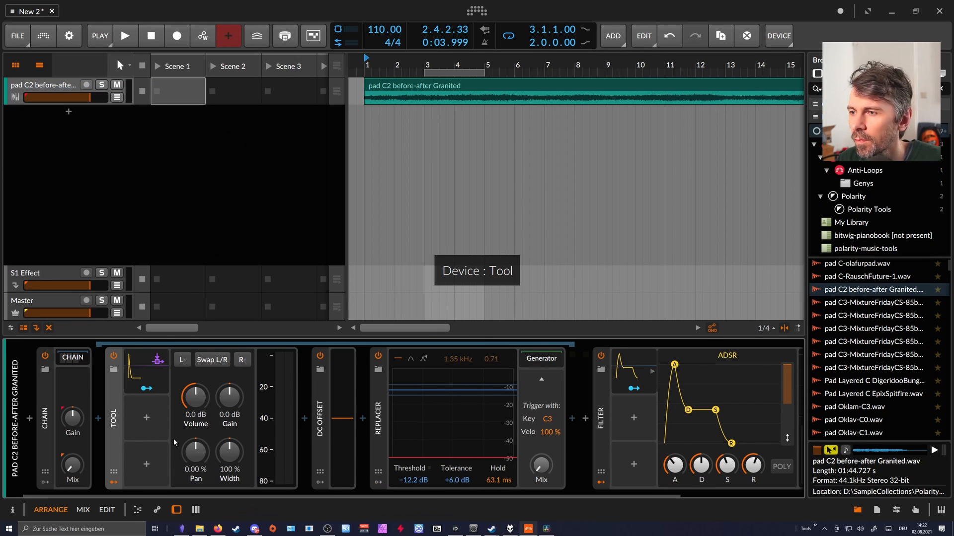
click(142, 363)
key(Delete)
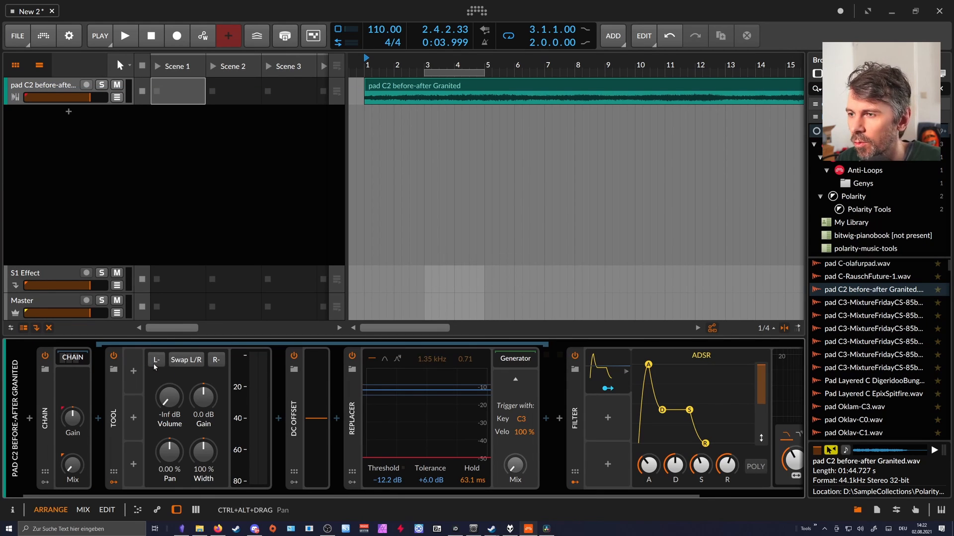
Play the pad and compare the Replacer's input with the Tool's Volume at 0 dB and back at -Inf dB.
key(space)
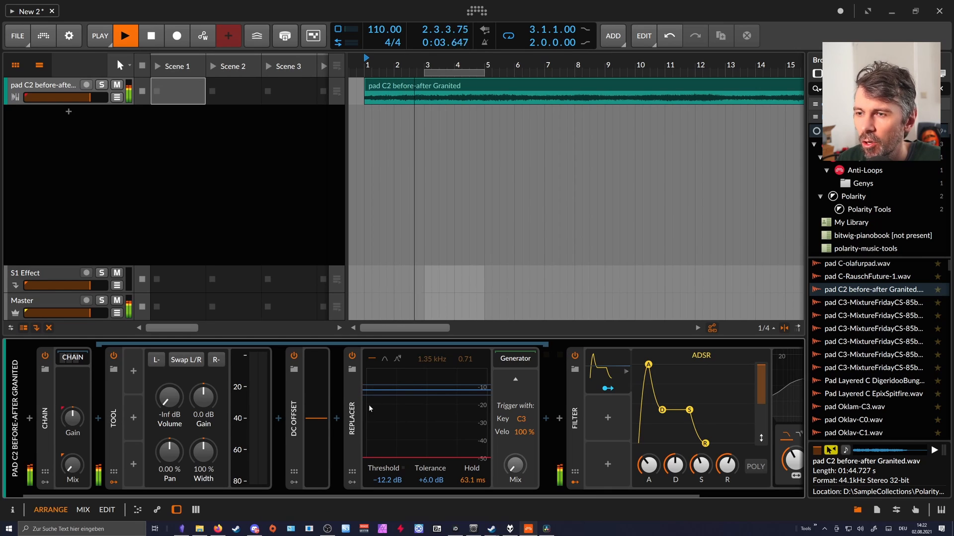
double_click(169, 397)
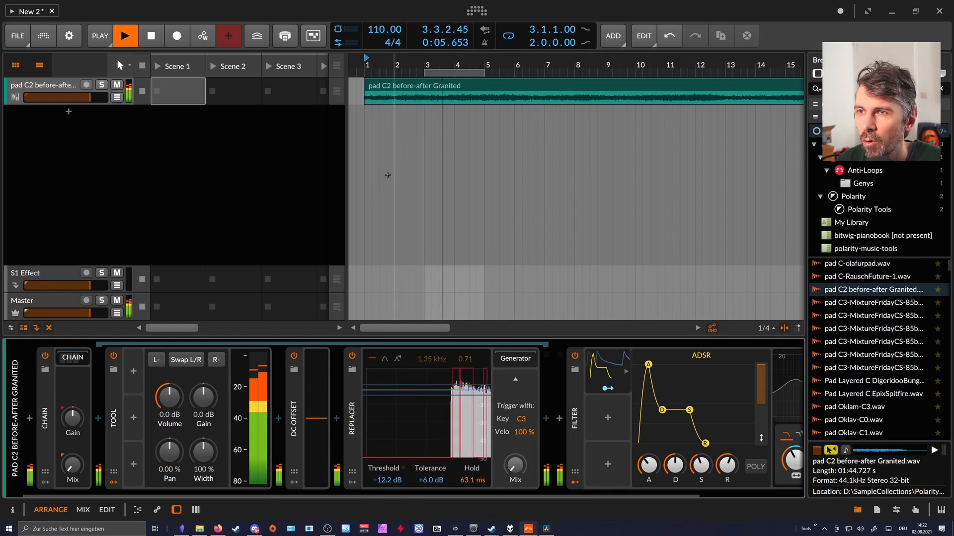
drag(171, 398, 170, 462)
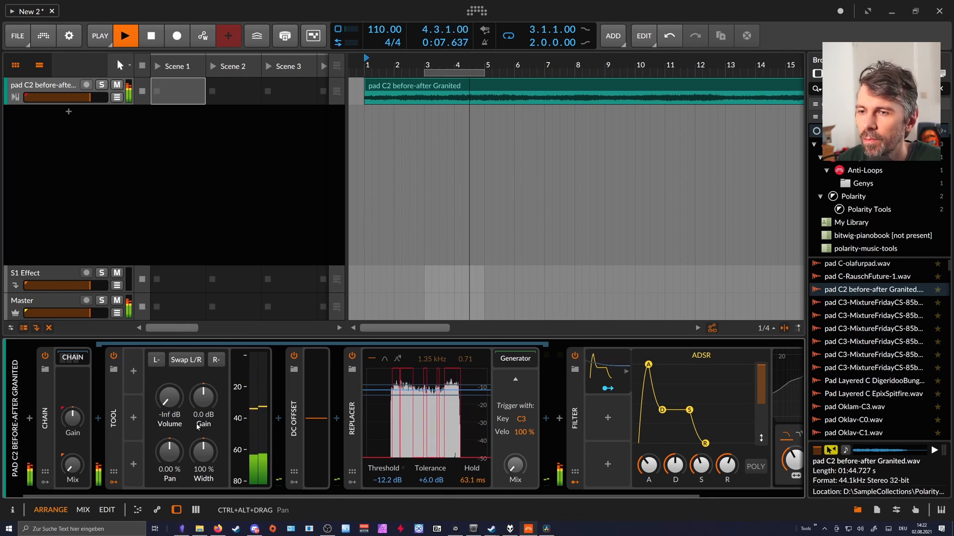
key(space)
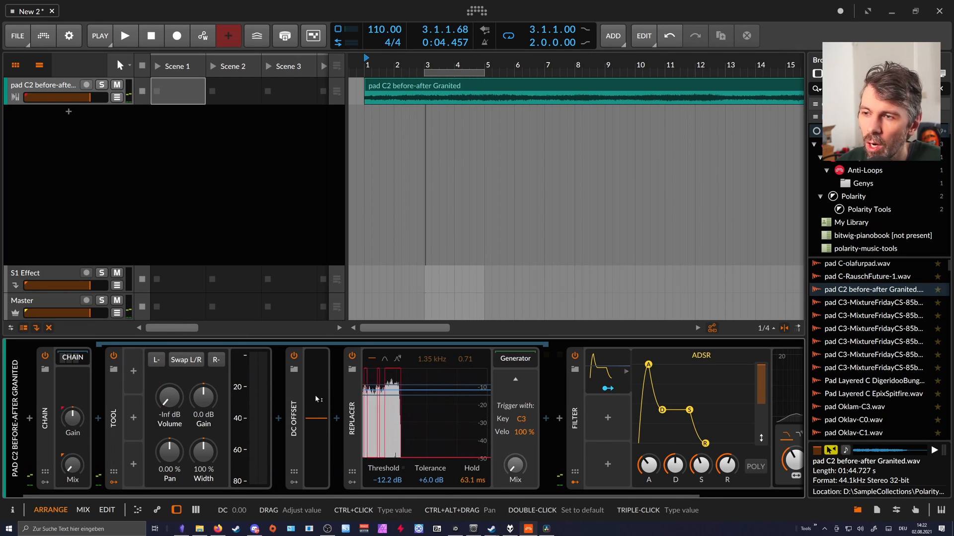
Sweep the DC Offset by hand to trigger the Replacer, with the Threshold set to -16.6 dB.
drag(318, 399, 318, 418)
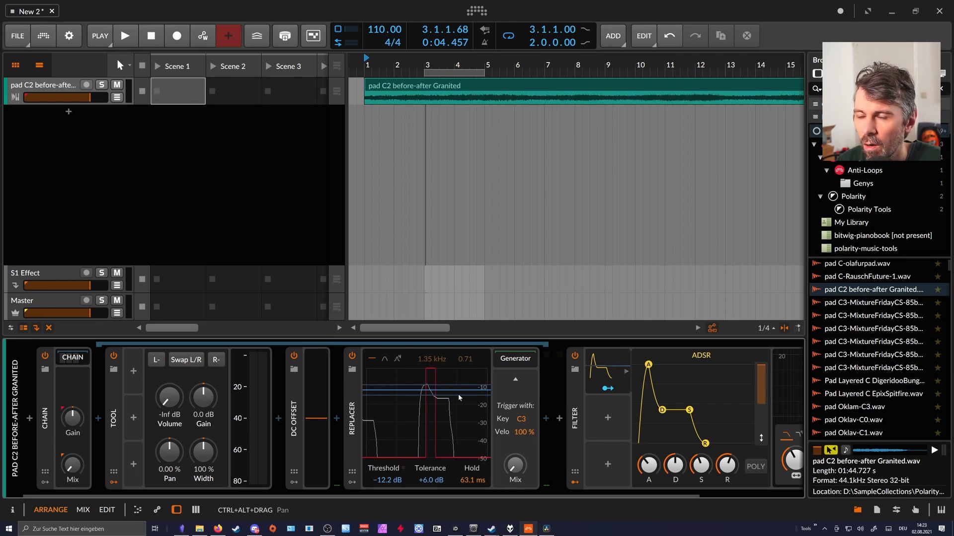
drag(389, 480, 388, 500)
mouse_move(317, 419)
mouse_down()
mouse_move(317, 387)
mouse_move(317, 419)
mouse_up()
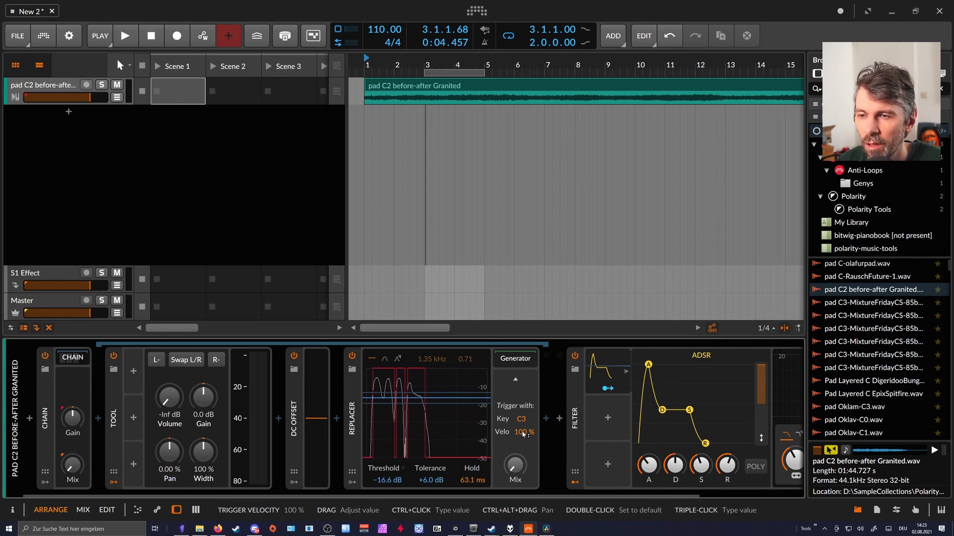
Add a Random modulator to the DC Offset device, map it to the DC value and set its rate to eighth notes.
click(294, 482)
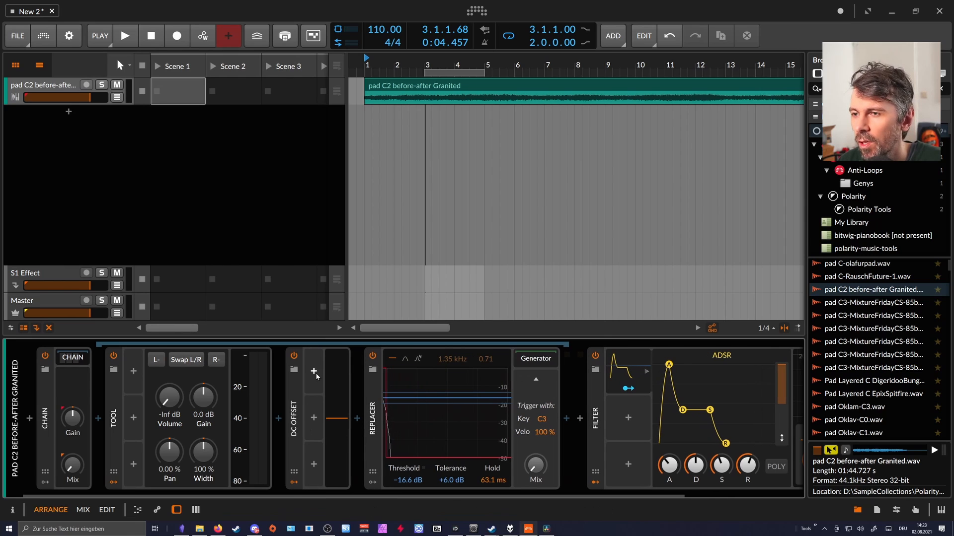
click(314, 373)
text(ra)
key(Down)
key(Down)
key(Return)
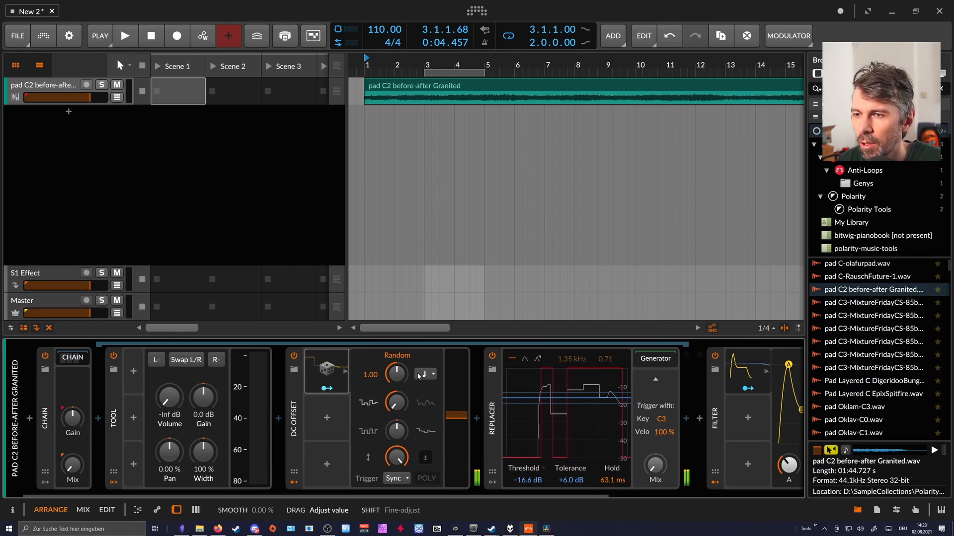
click(433, 375)
click(450, 199)
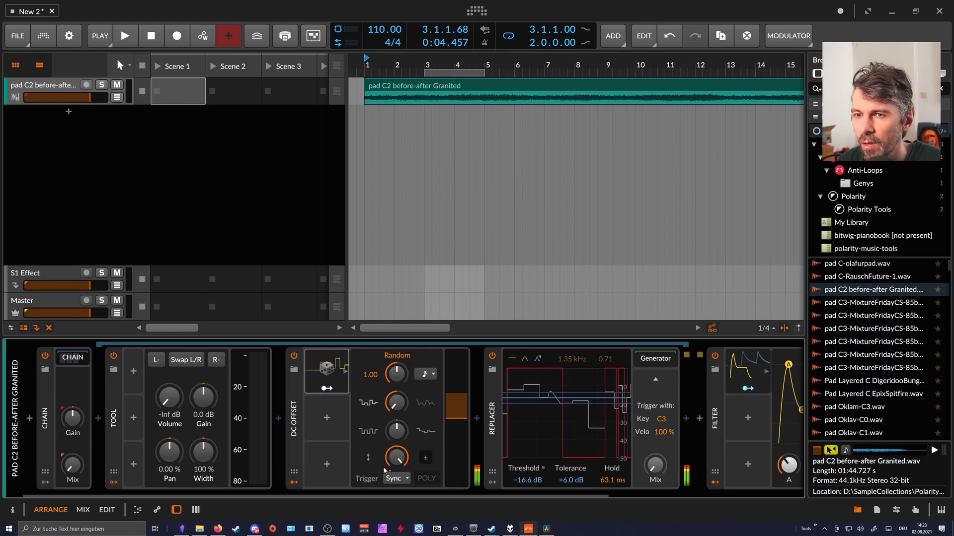
Adjust the Random modulation of the DC value and set the Replacer's Threshold to -9.6 dB.
scroll(358, 488, right, 4)
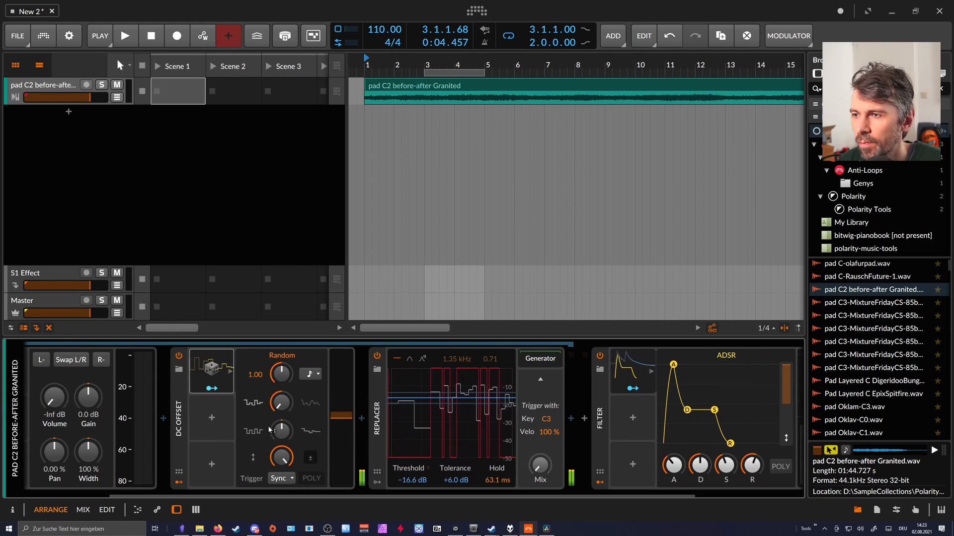
click(221, 392)
click(221, 392)
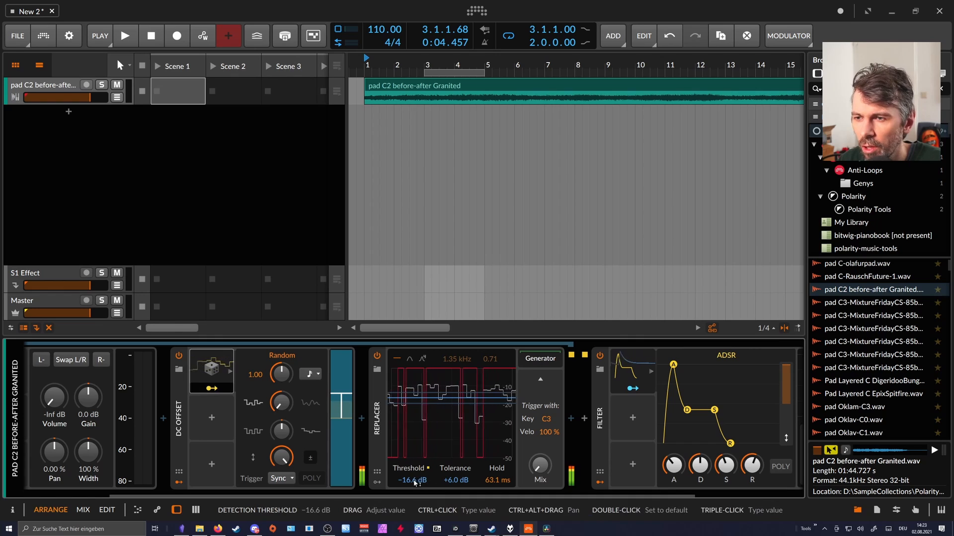
drag(415, 482, 416, 477)
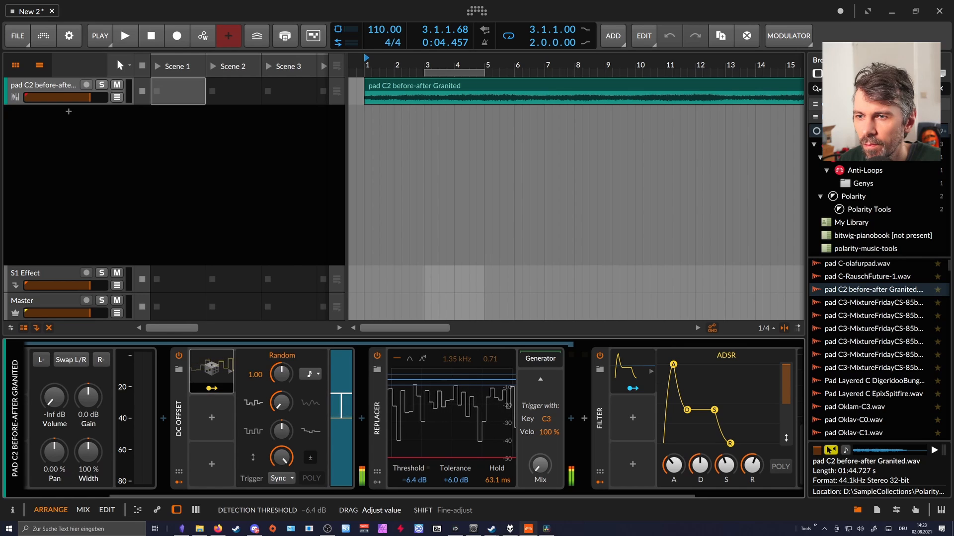
drag(414, 481, 414, 481)
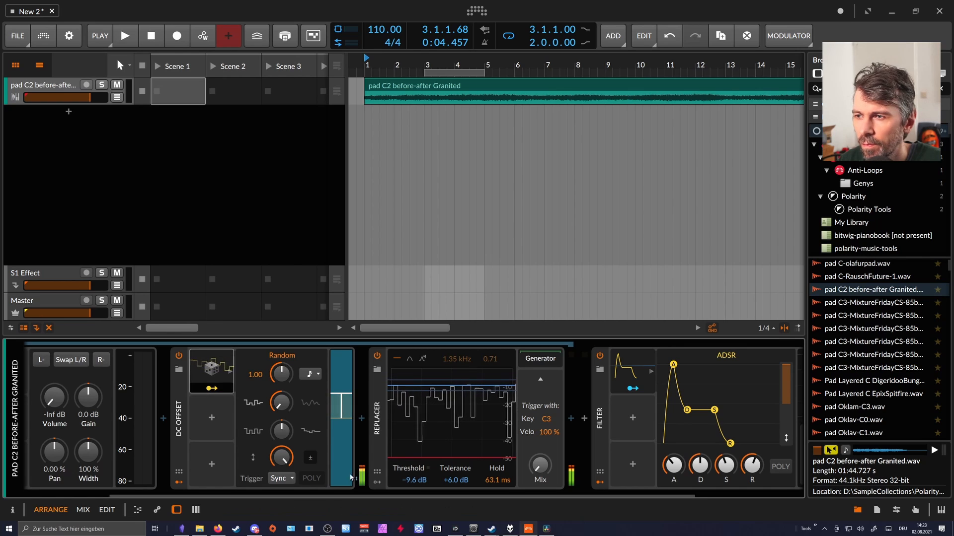
drag(277, 437, 276, 462)
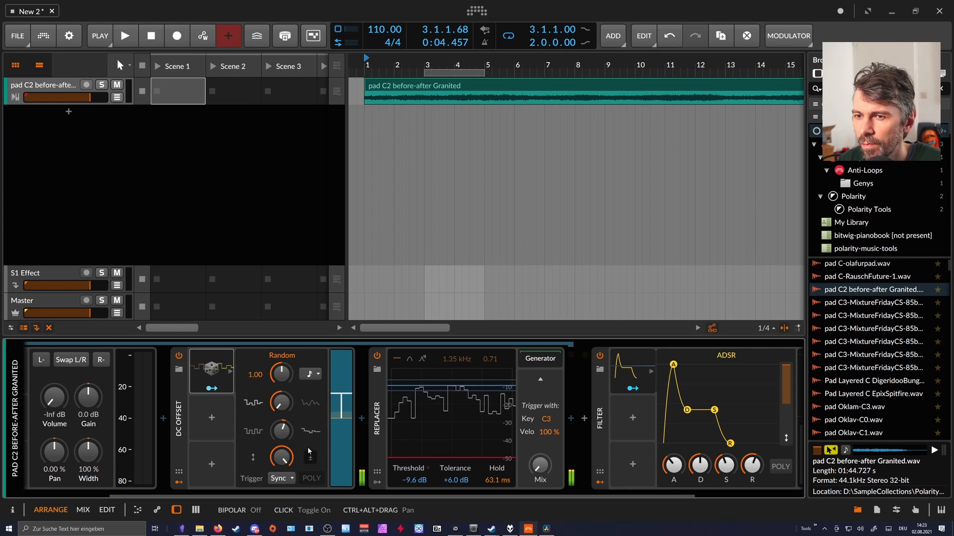
Review the signal path from the muted Tool through the DC Offset and Replacer to the Filter.
drag(306, 496, 381, 496)
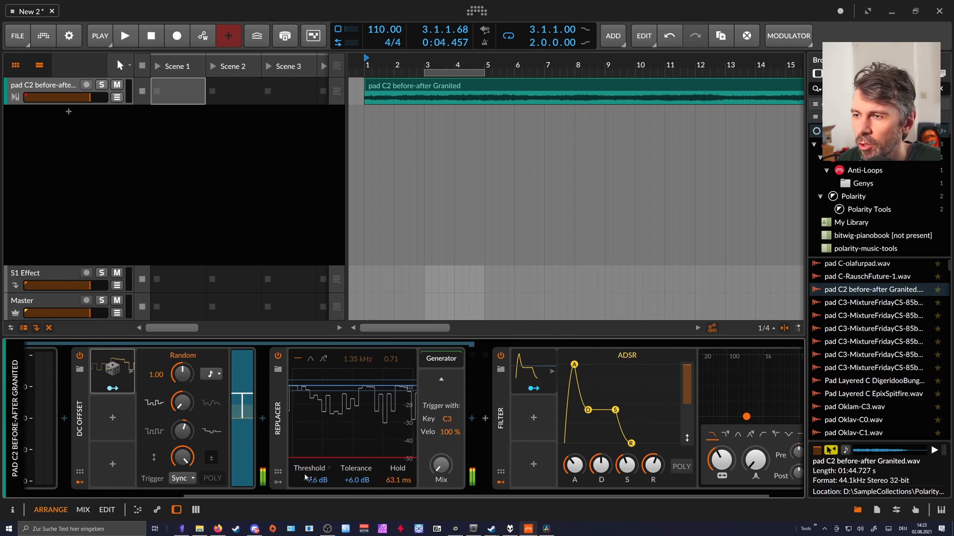
scroll(303, 461, left, 5)
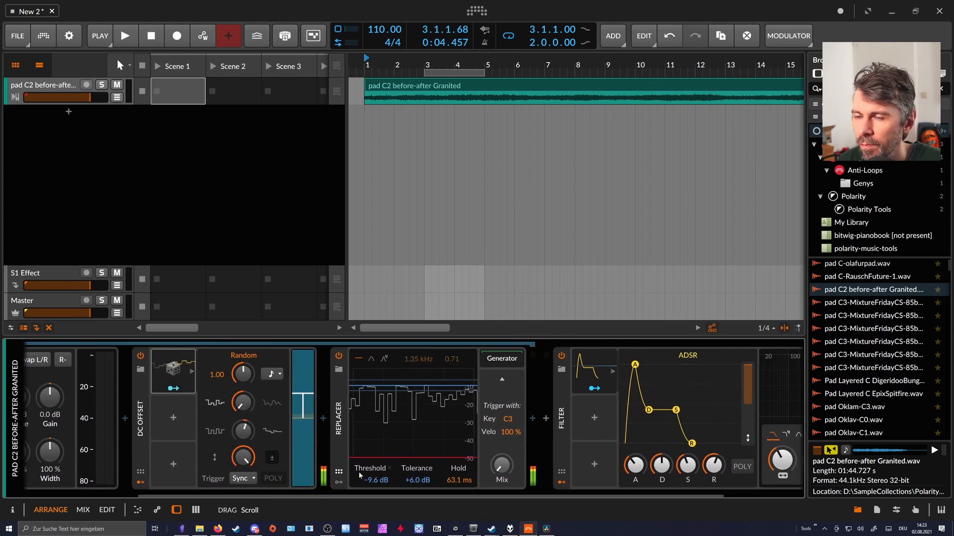
scroll(473, 476, right, 8)
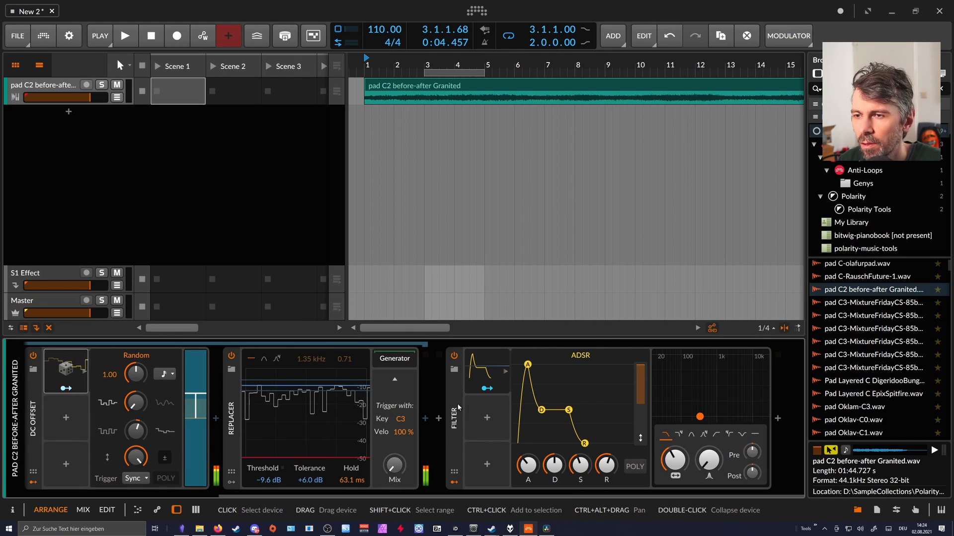
drag(396, 466, 395, 454)
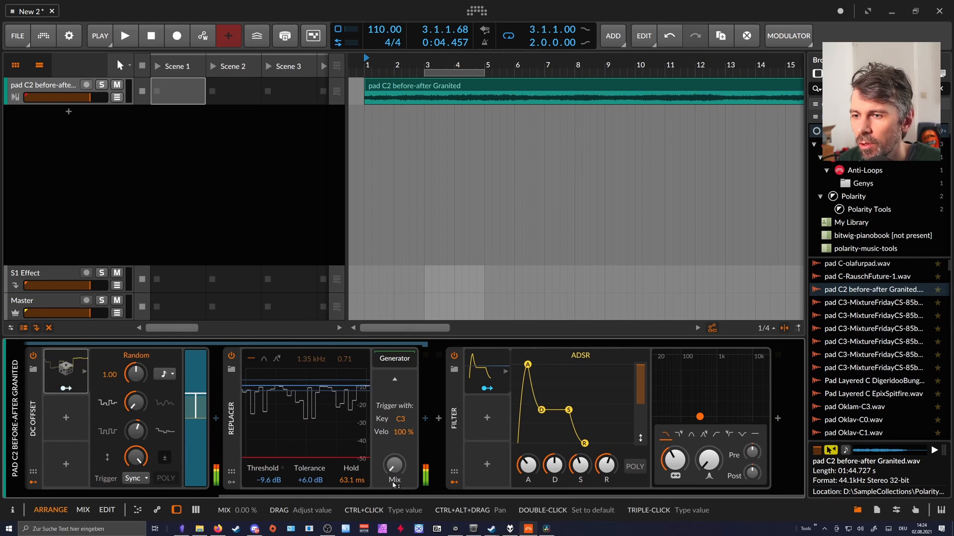
scroll(212, 442, left, 20)
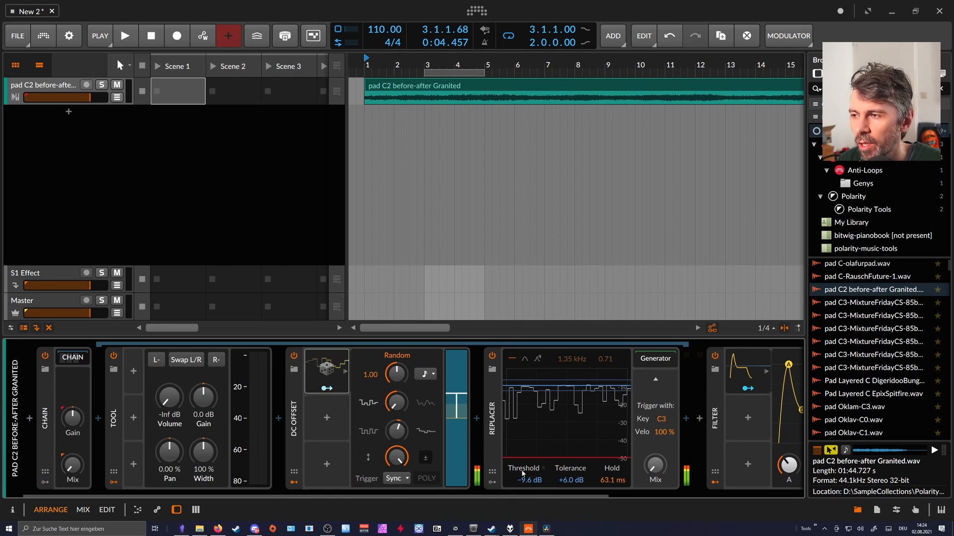
scroll(550, 406, right, 13)
Try the Filter inside the Chain, move it back out, and set the Replacer's Threshold to -13.1 dB.
scroll(550, 406, right, 6)
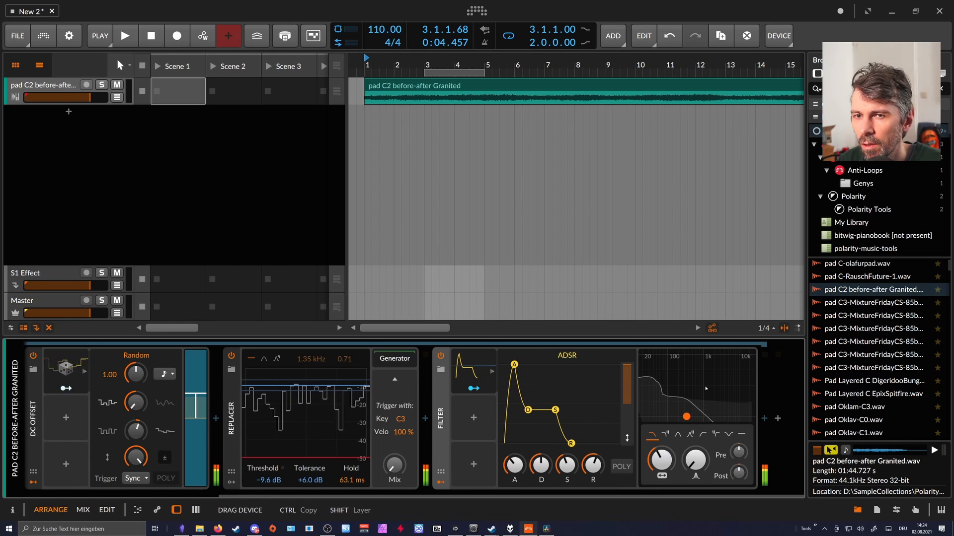
drag(777, 391, 778, 392)
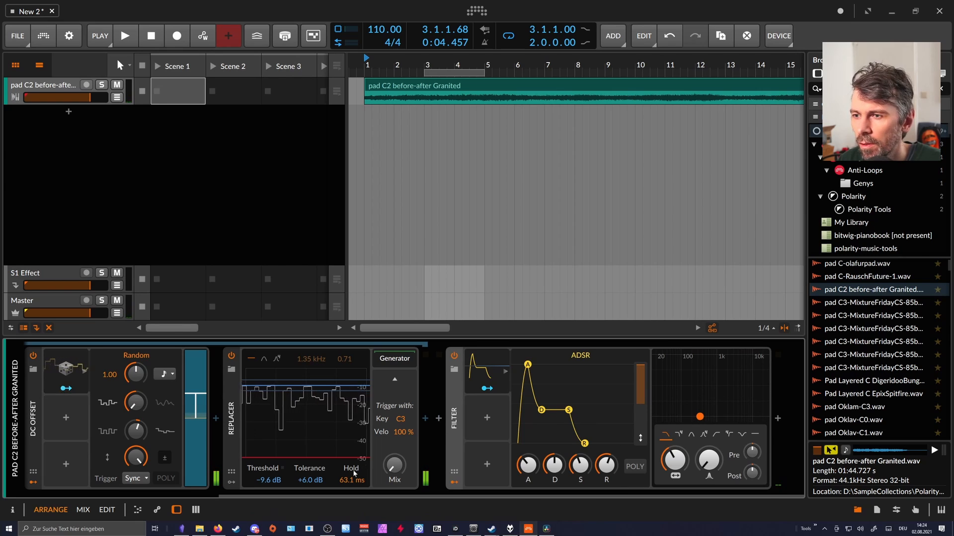
drag(294, 480, 74, 495)
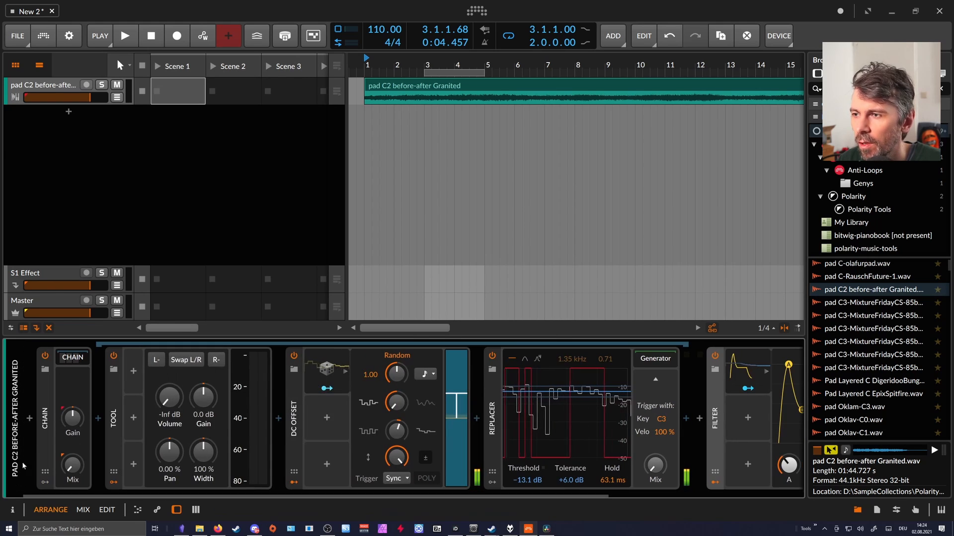
Collapse the Chain's contents and rename the Chain device to Midi Notes.
click(66, 357)
click(45, 407)
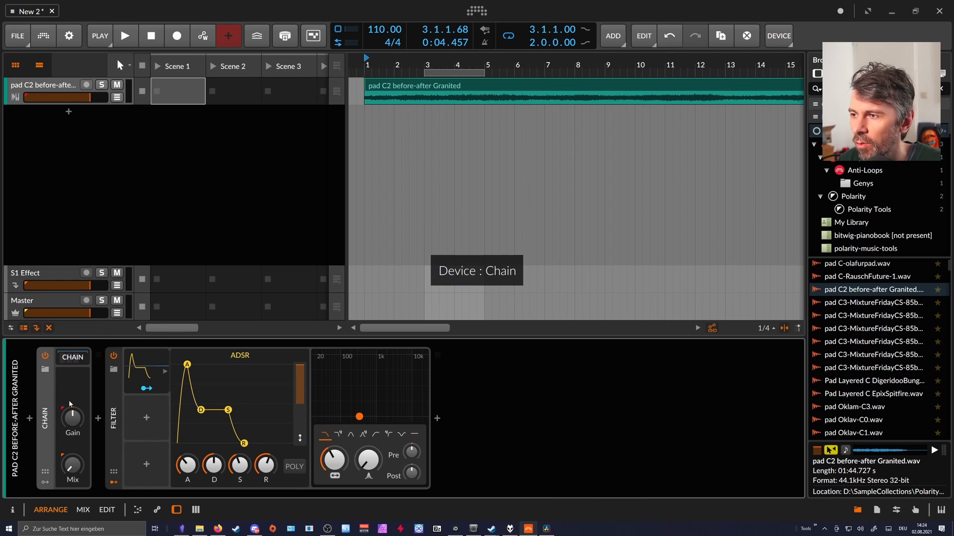
click(12, 510)
click(57, 122)
text(Min)
key(Return)
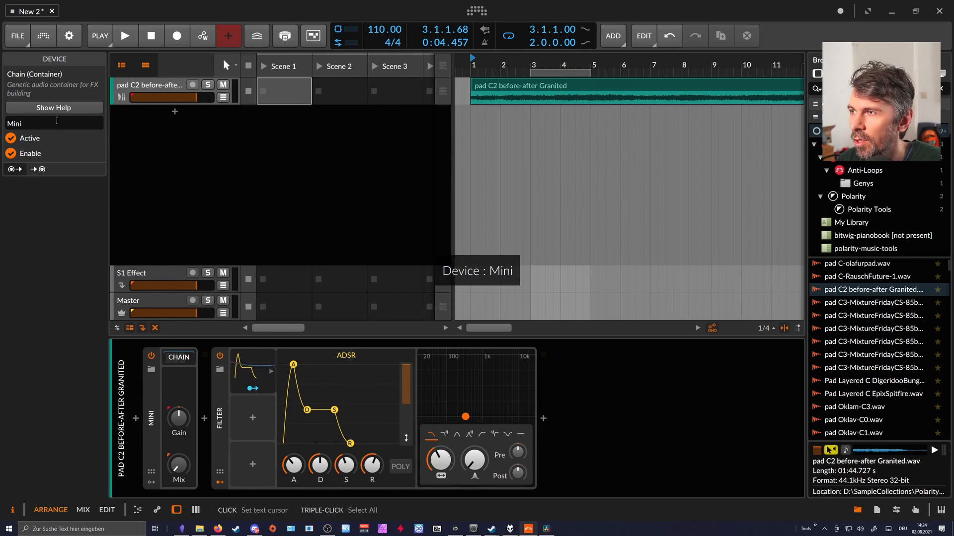
text(Notes)
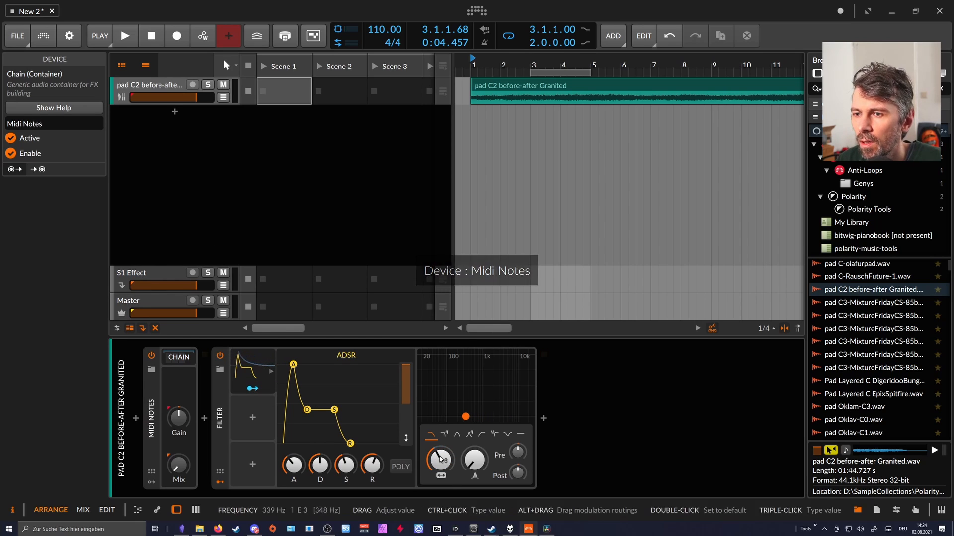
Reshape the Filter's ADSR envelope with a shorter attack and a lower sustain level.
drag(294, 465, 319, 471)
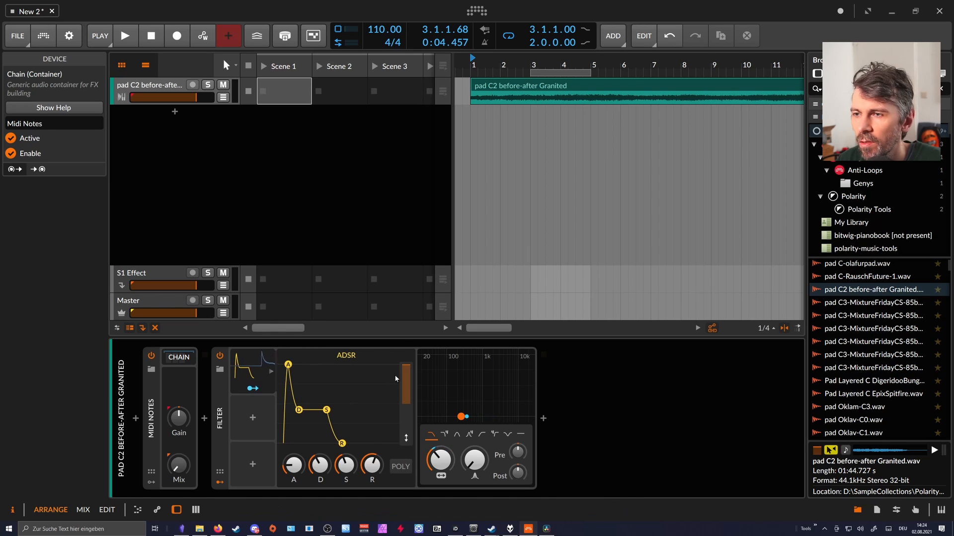
drag(305, 435, 323, 386)
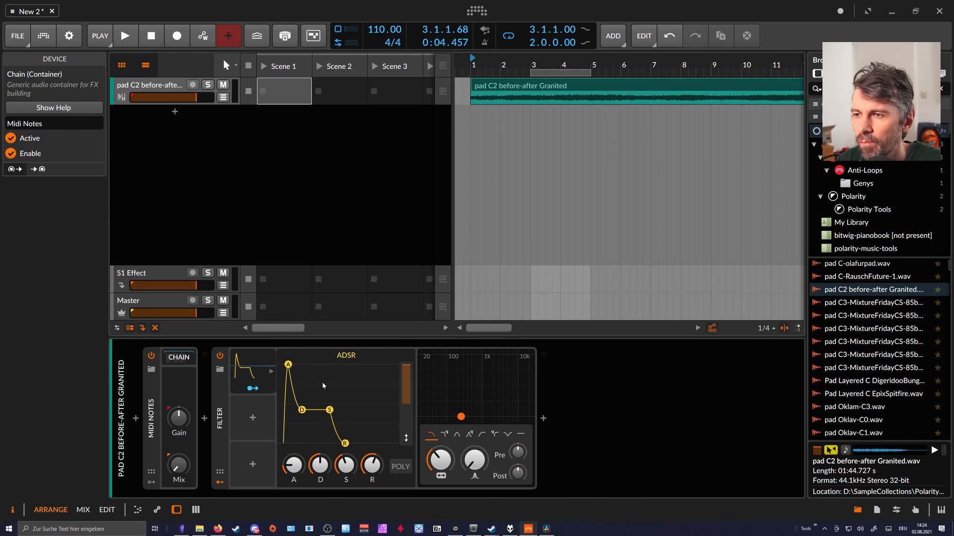
drag(347, 466, 299, 460)
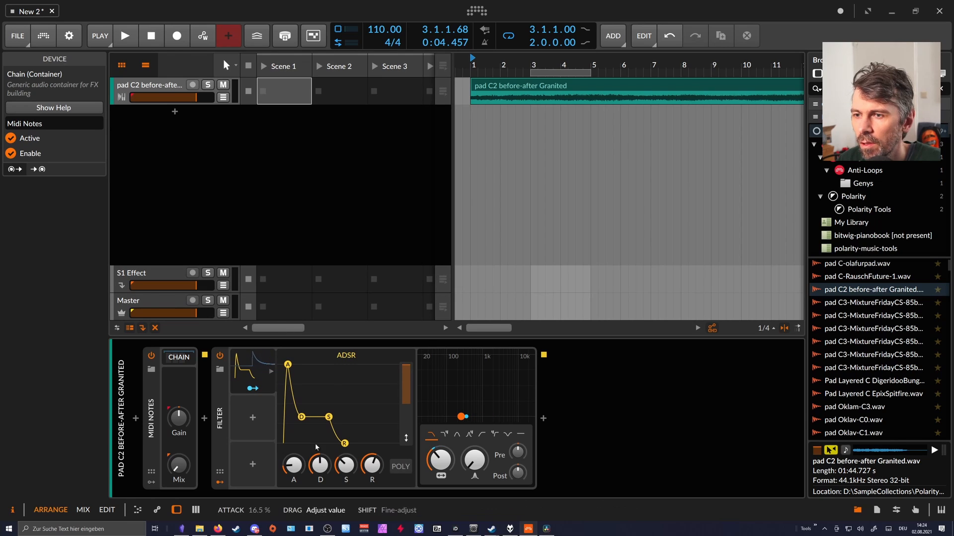
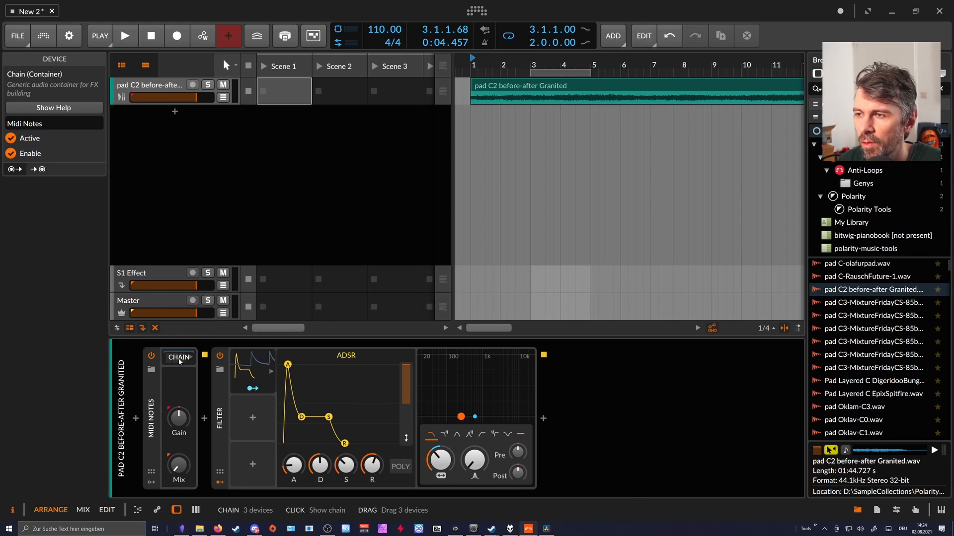
Expand the Midi Notes Chain and delete the Tool and DC Offset devices from it.
click(178, 362)
mouse_move(237, 494)
mouse_down()
mouse_move(372, 499)
mouse_move(252, 498)
mouse_up()
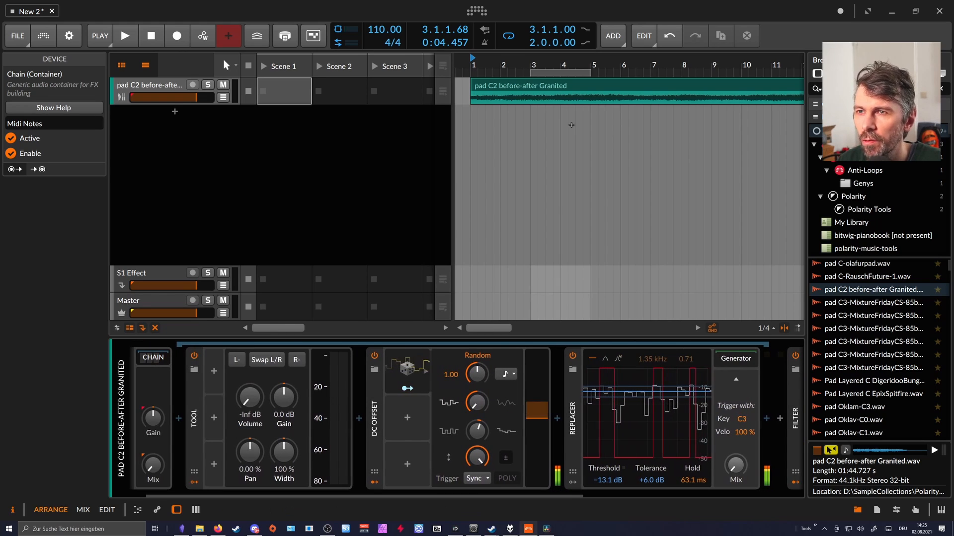
scroll(246, 388, left, 1)
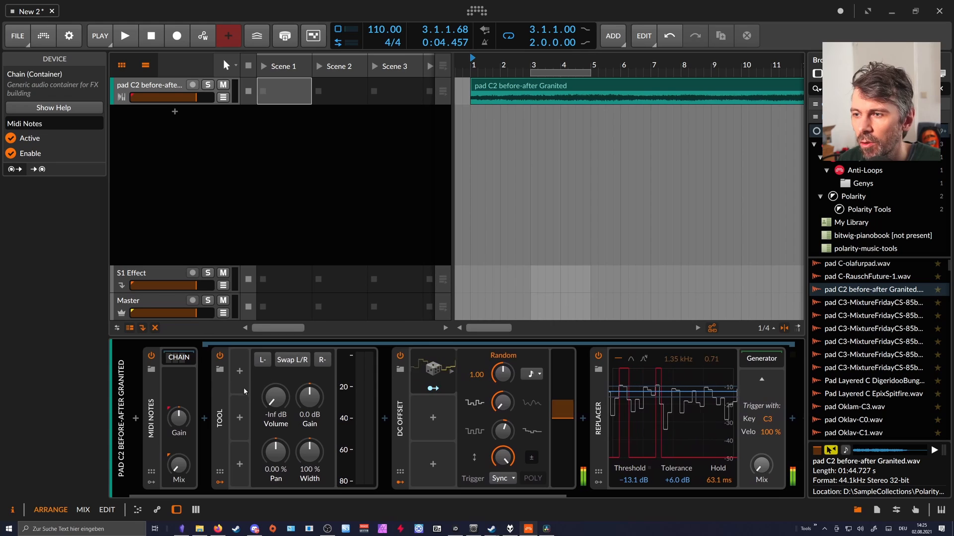
click(246, 389)
key(Delete)
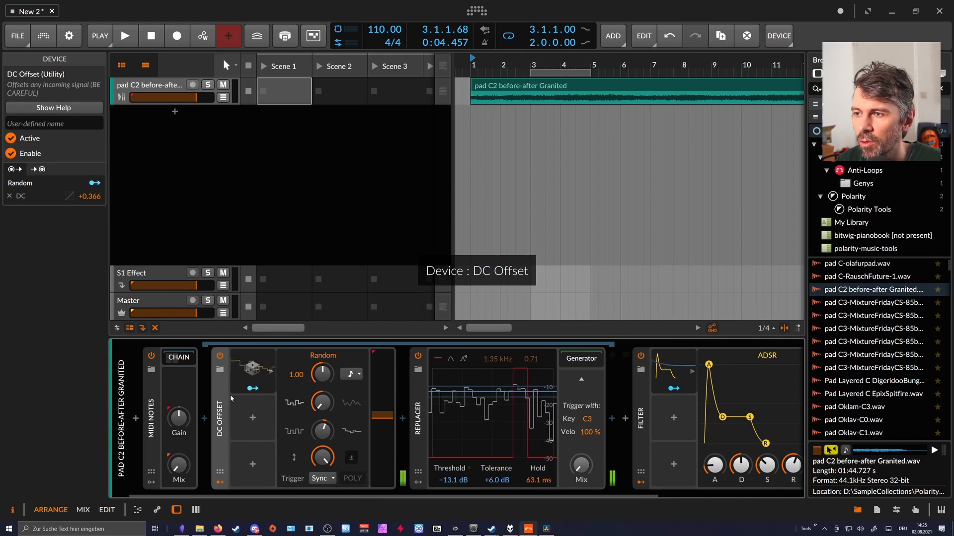
click(235, 398)
key(Delete)
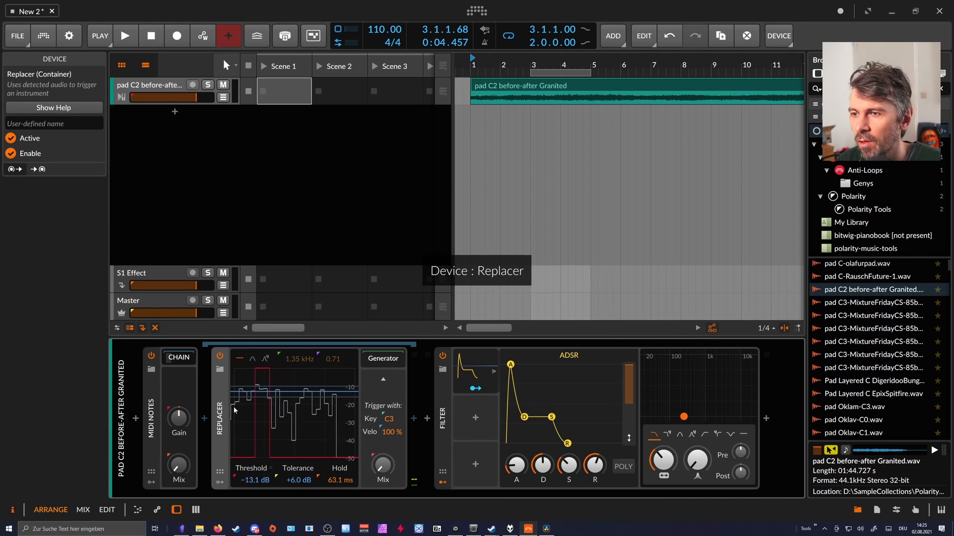
Try the Replacer's Threshold at -9.7 dB during playback, and undo it along with the Tool and DC Offset deletions.
key(space)
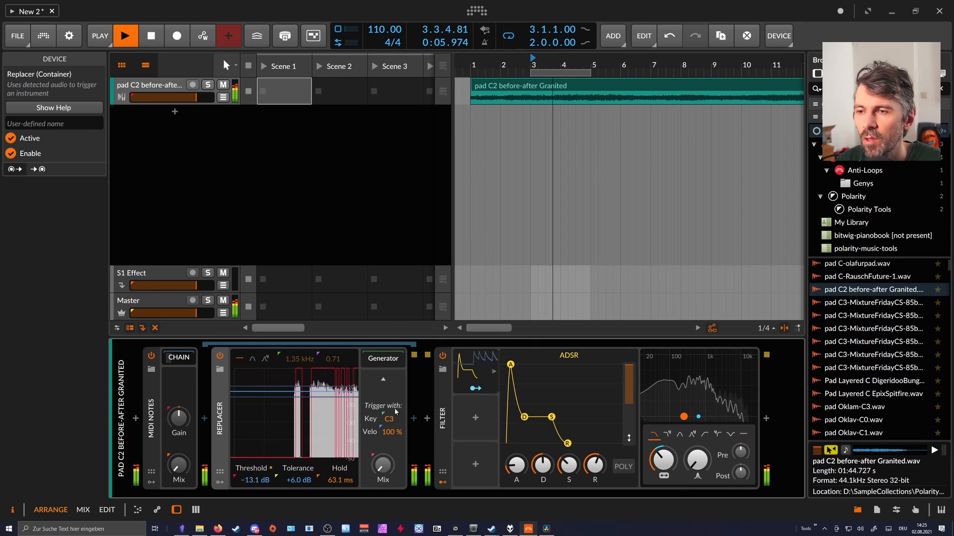
drag(264, 464, 264, 445)
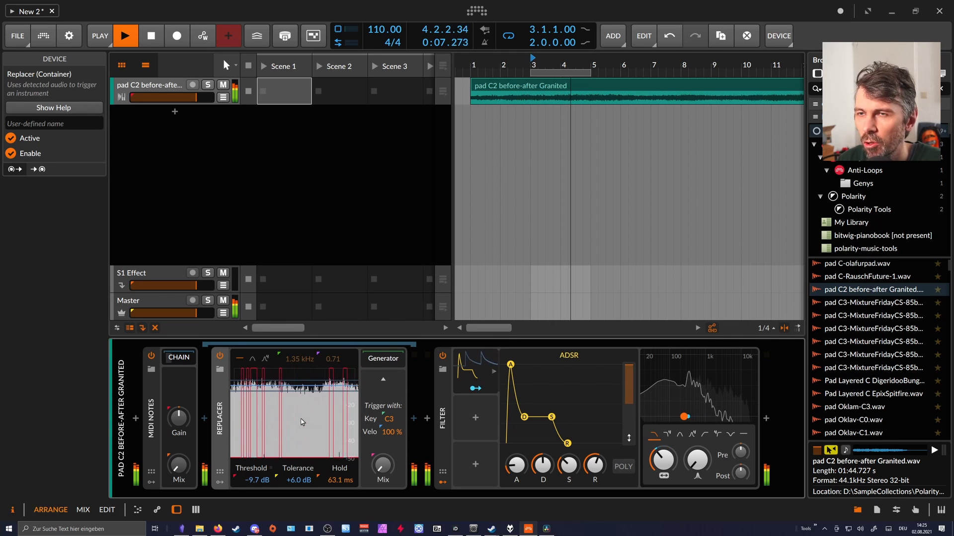
key(ctrl+z)
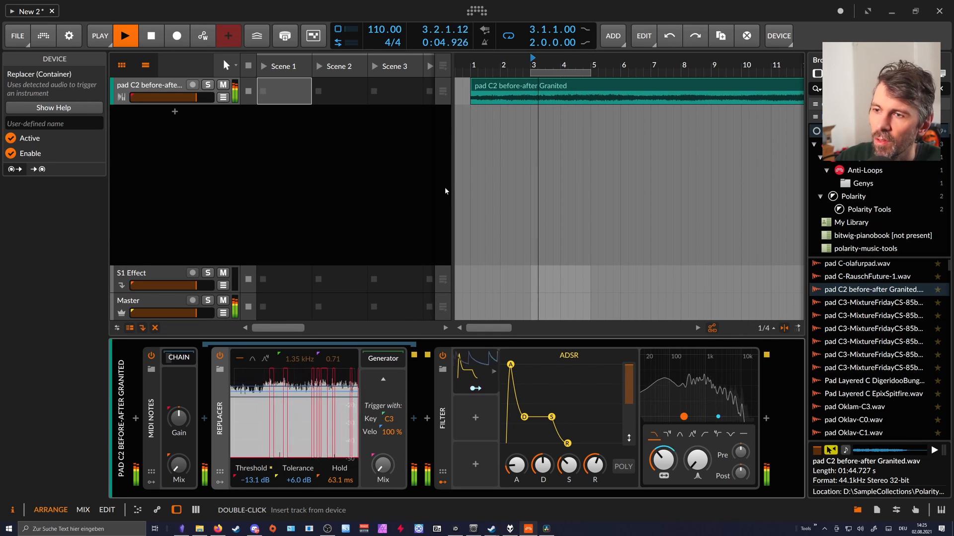
key(ctrl+z)
key(ctrl+z)
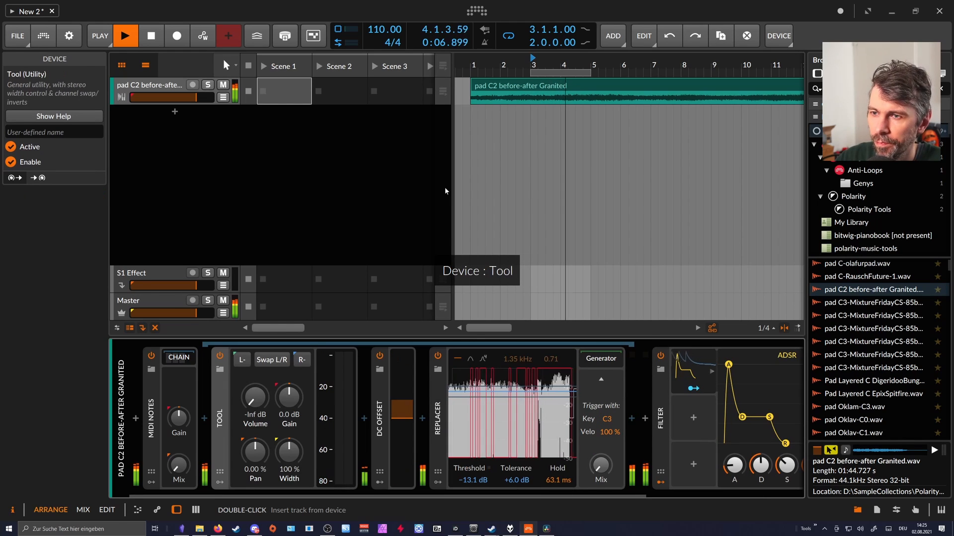
Stop playback and delete the Midi Notes Chain and the Filter from the pad track.
drag(373, 493, 558, 489)
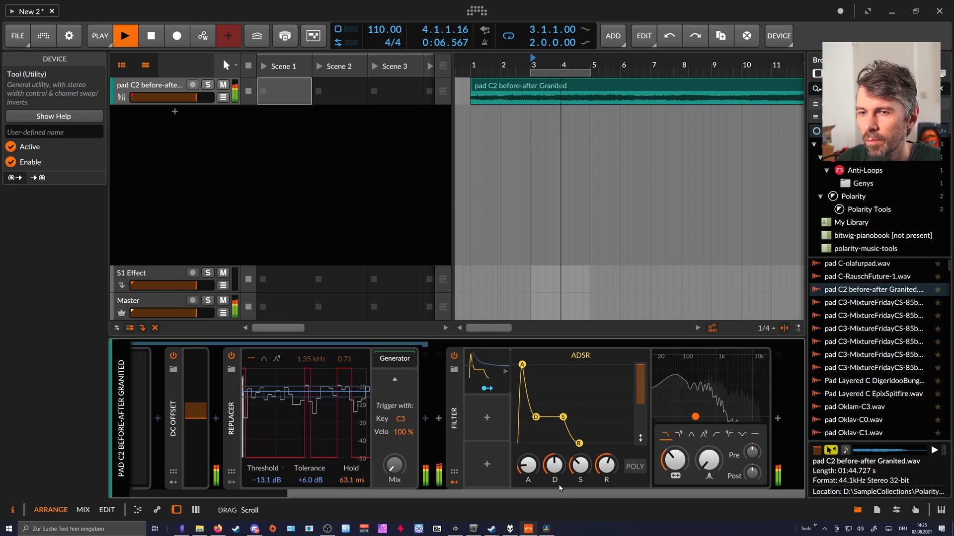
drag(558, 489, 393, 491)
key(space)
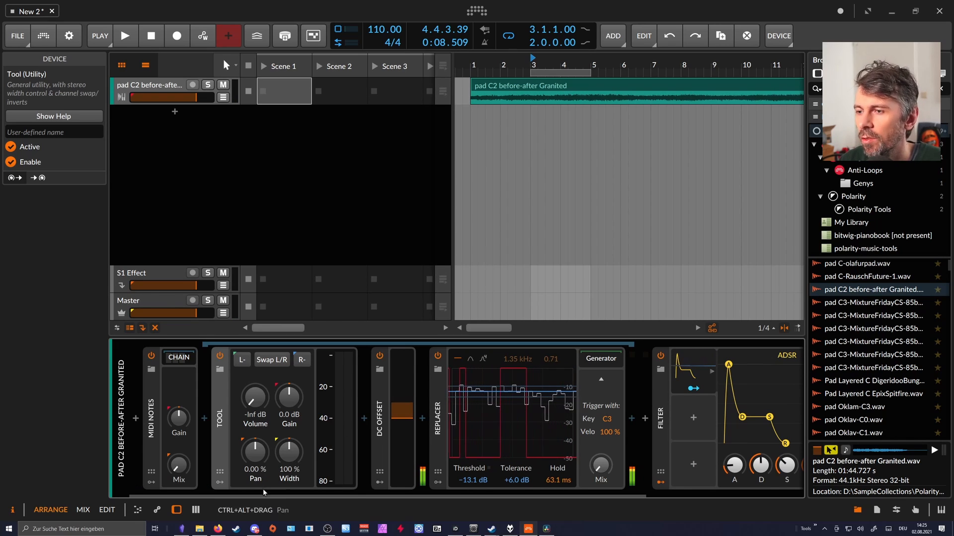
click(152, 429)
click(152, 429)
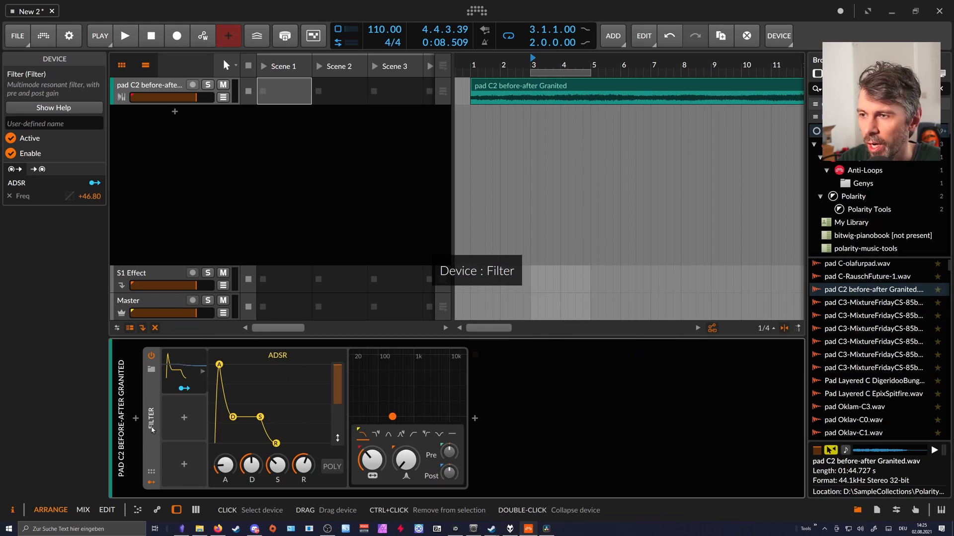
key(Delete)
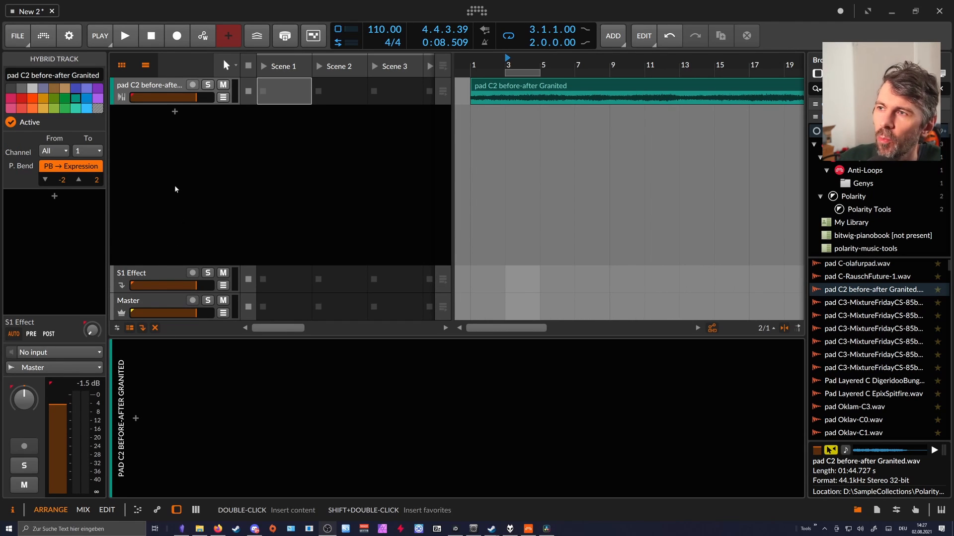
Add an instrument track and place it above the pad track.
click(175, 185)
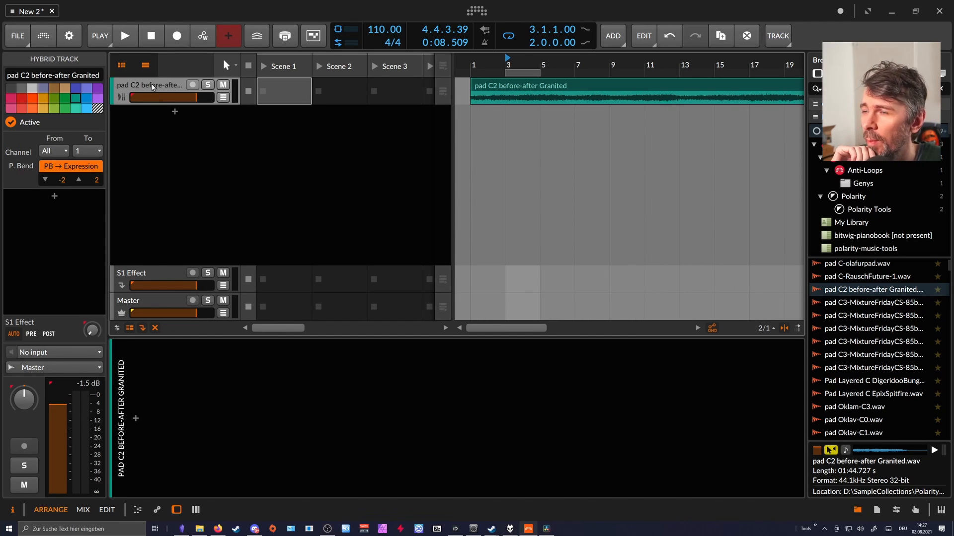
right_click(147, 131)
click(164, 136)
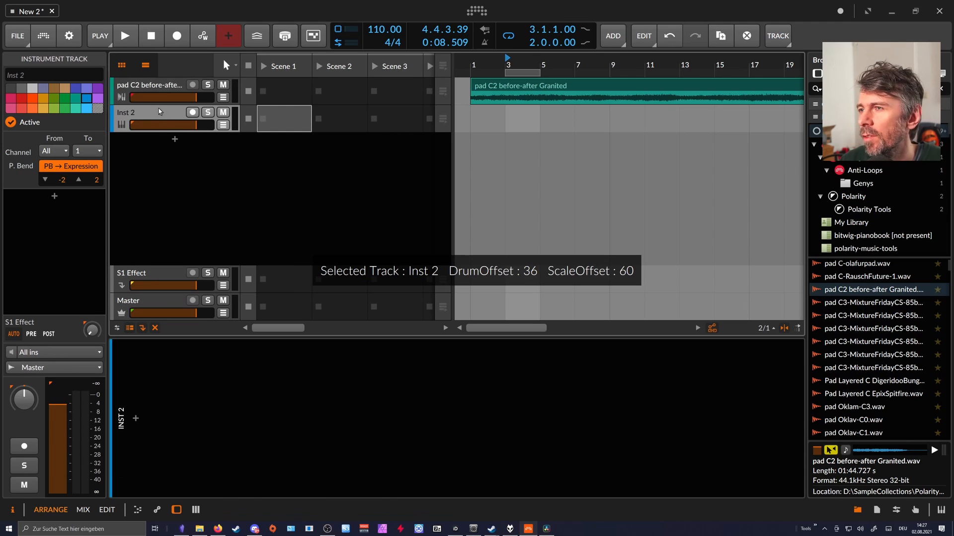
drag(159, 83, 159, 85)
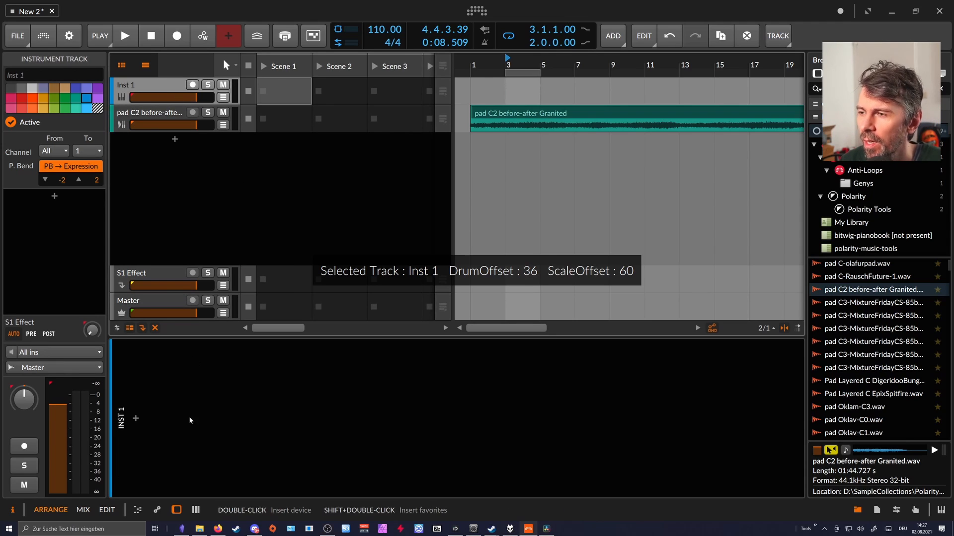
Insert a Poly Grid device on the new instrument track.
click(136, 419)
text(poly)
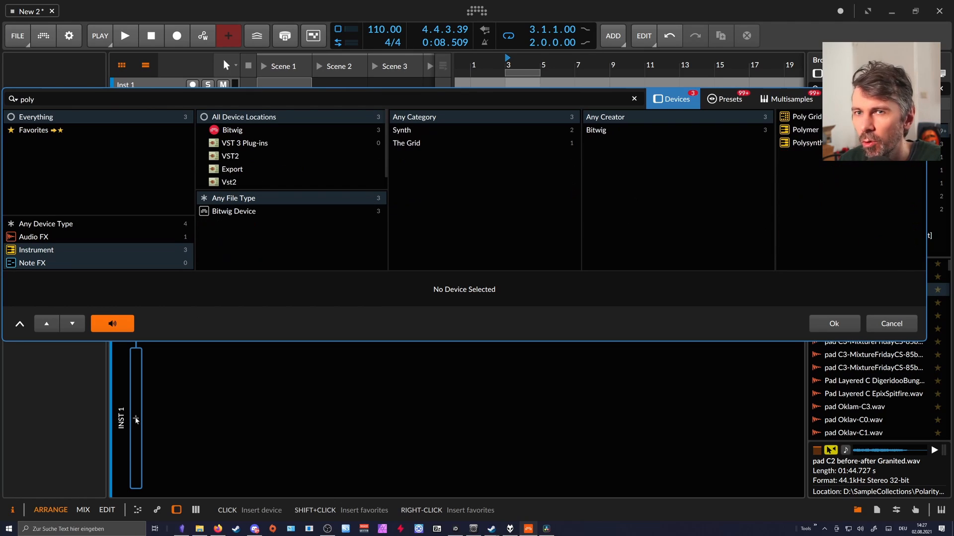
key(Down)
key(Up)
key(Return)
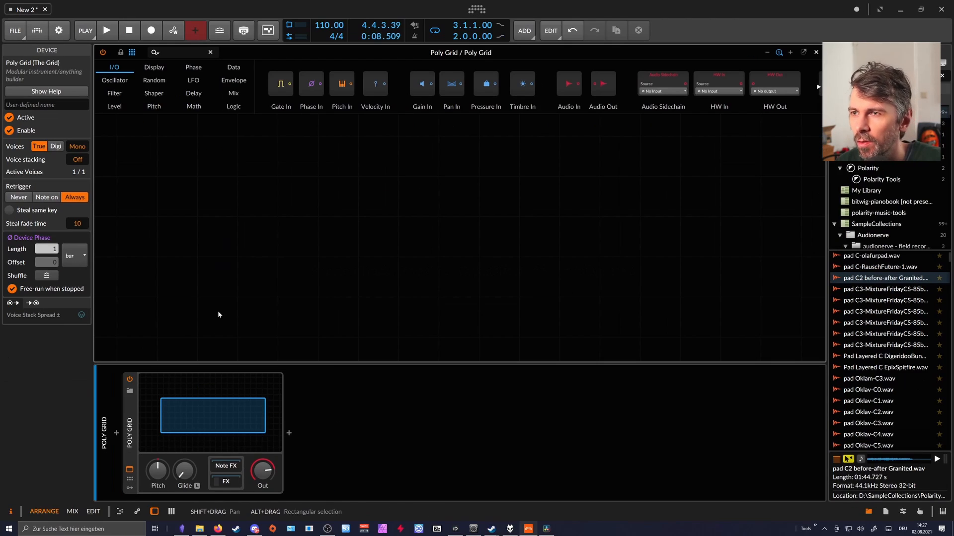
key(ctrl+alt+minus)
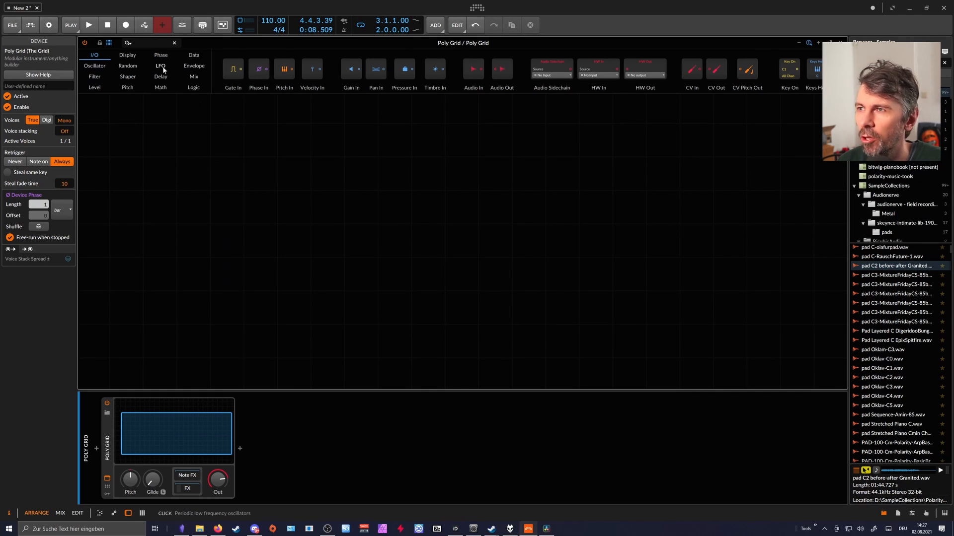
Add two Triggers modules to the grid, one below the other, with the lower one set to N = 16.
click(149, 44)
text(trigger)
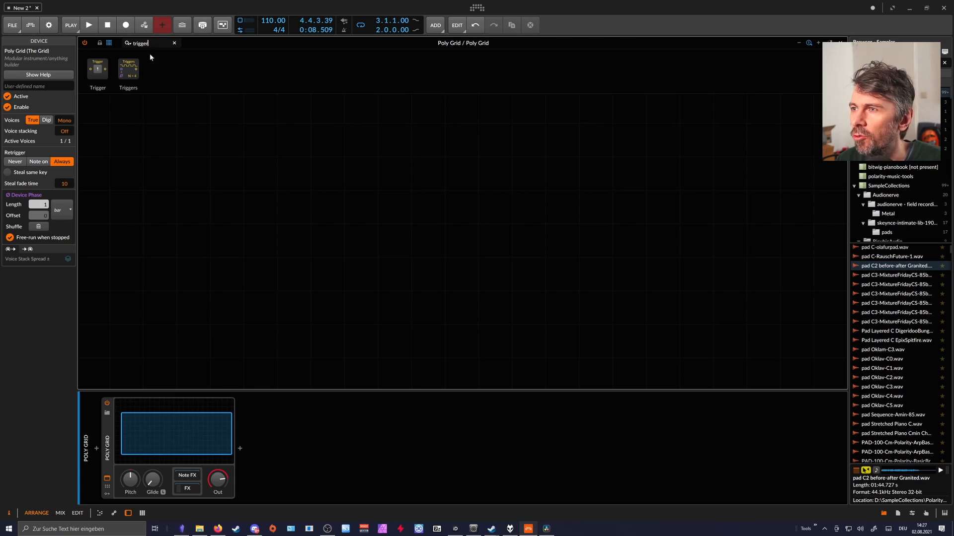
drag(128, 70, 291, 201)
drag(134, 82, 299, 223)
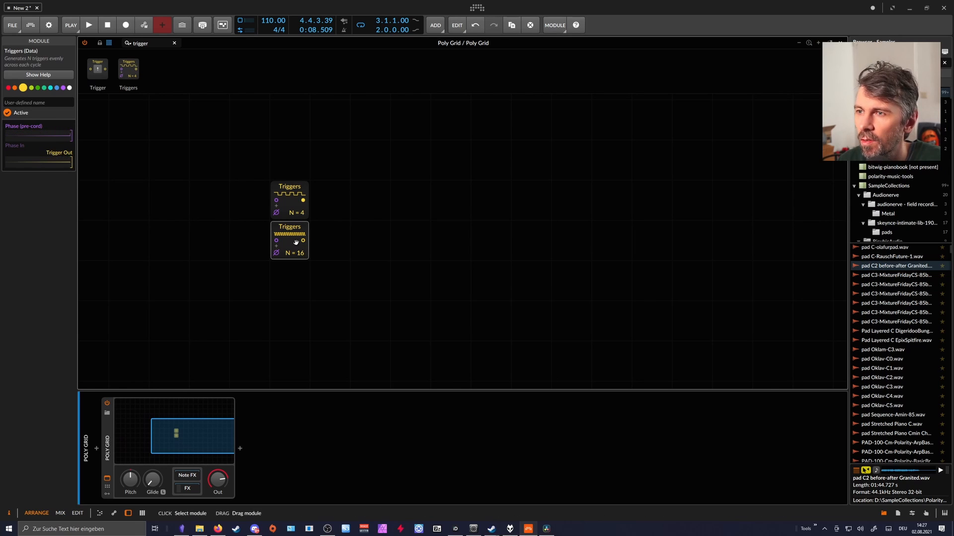
Add a Clock Quantize module fed by both Triggers modules, and set the upper Triggers to N = 11.
drag(152, 43, 69, 46)
text(clock)
drag(147, 70, 357, 200)
drag(297, 213, 296, 199)
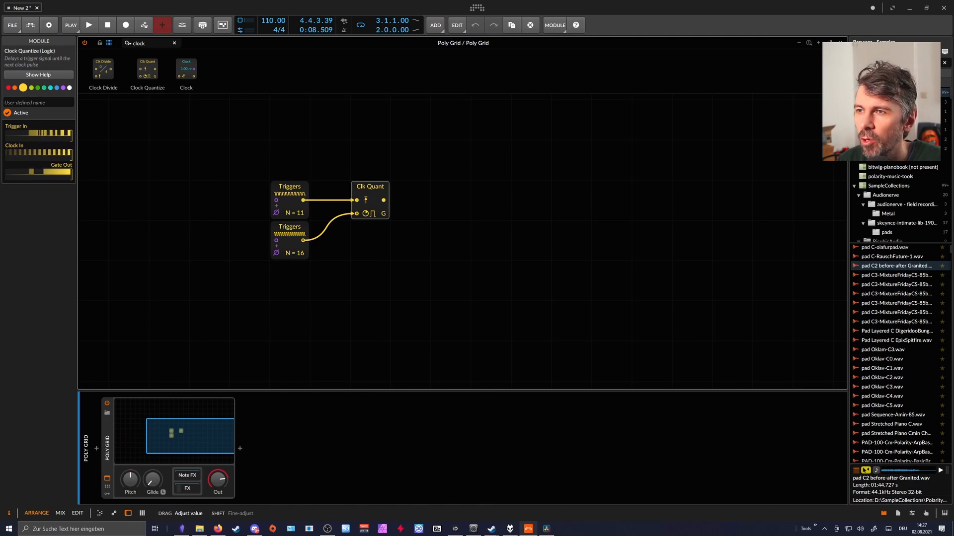
click(288, 191)
click(375, 191)
Add a Modulator Out module driven by the Clock Quantize output.
drag(148, 43, 83, 43)
key(BackSpace)
text(modu)
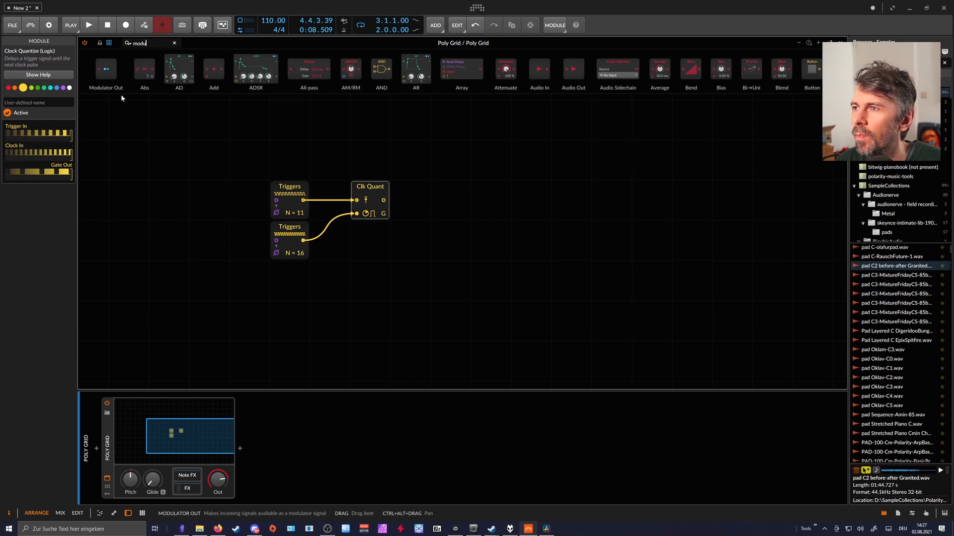
drag(121, 94, 447, 200)
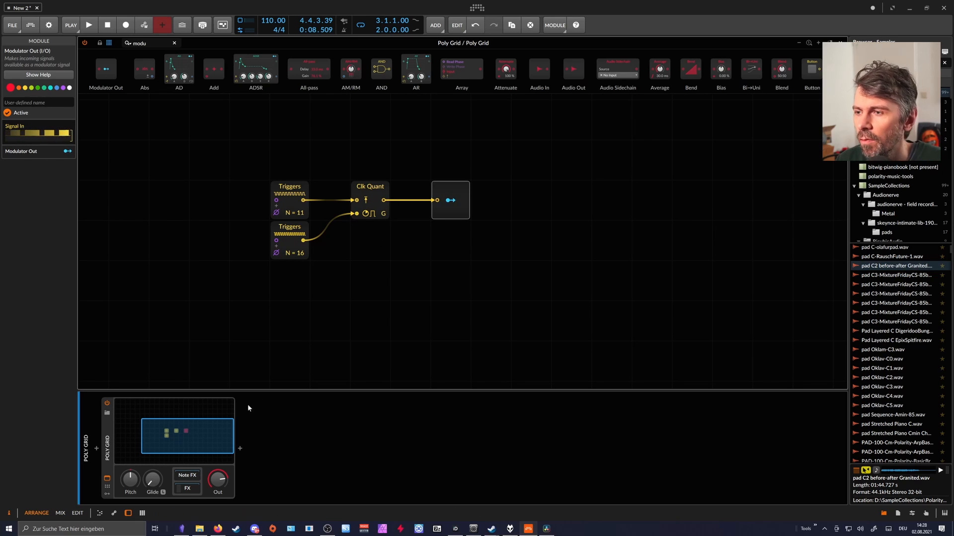
Replace the Grid Note Out device in the Poly Grid's Note FX chain with a MIDI CC device.
click(191, 477)
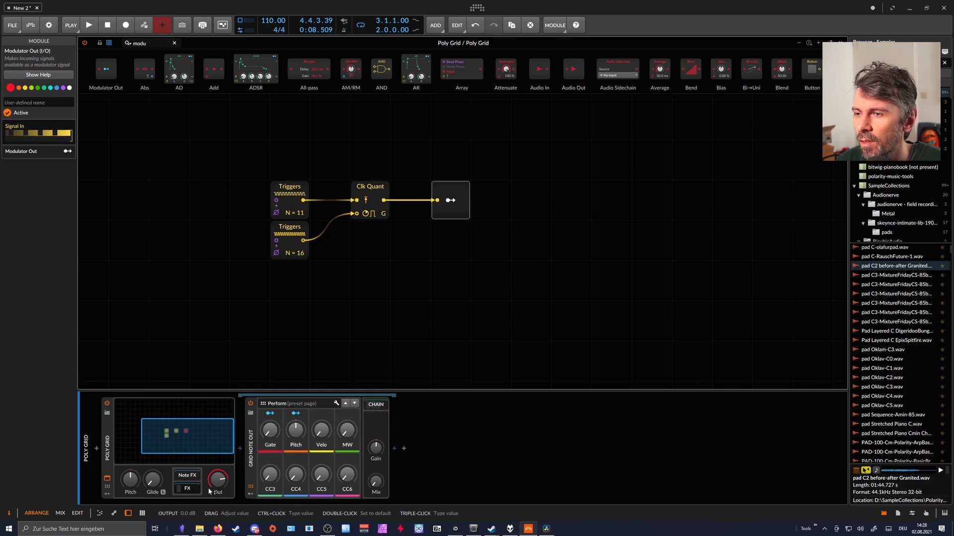
click(249, 450)
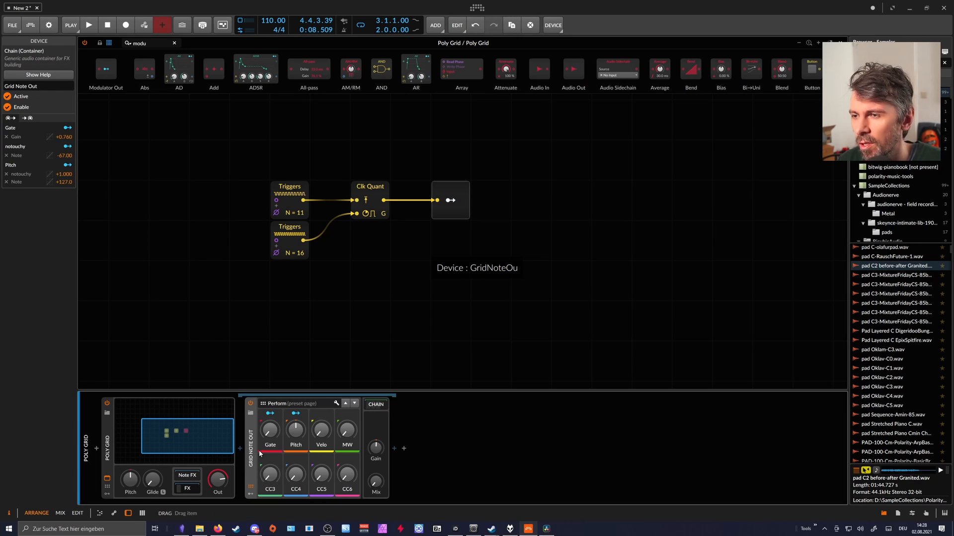
key(Delete)
click(240, 449)
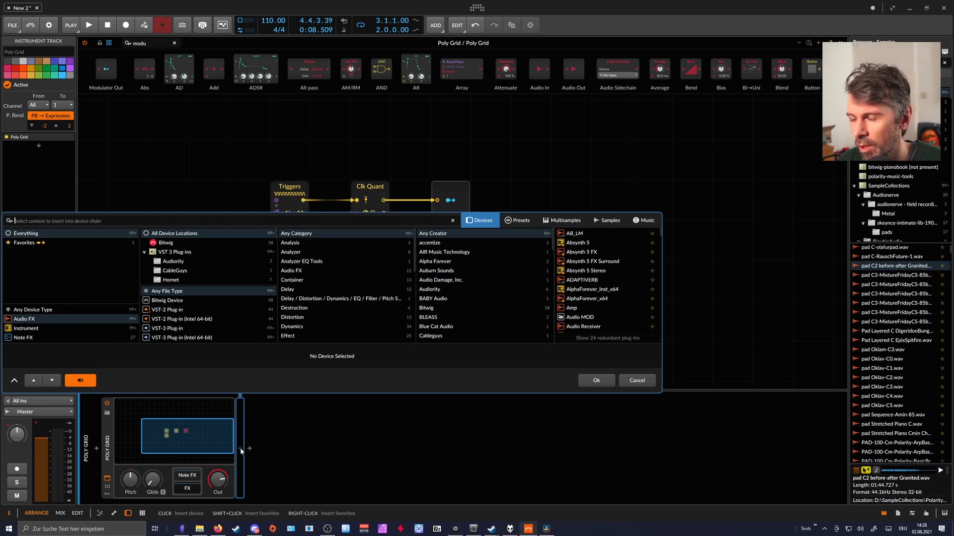
text(midi)
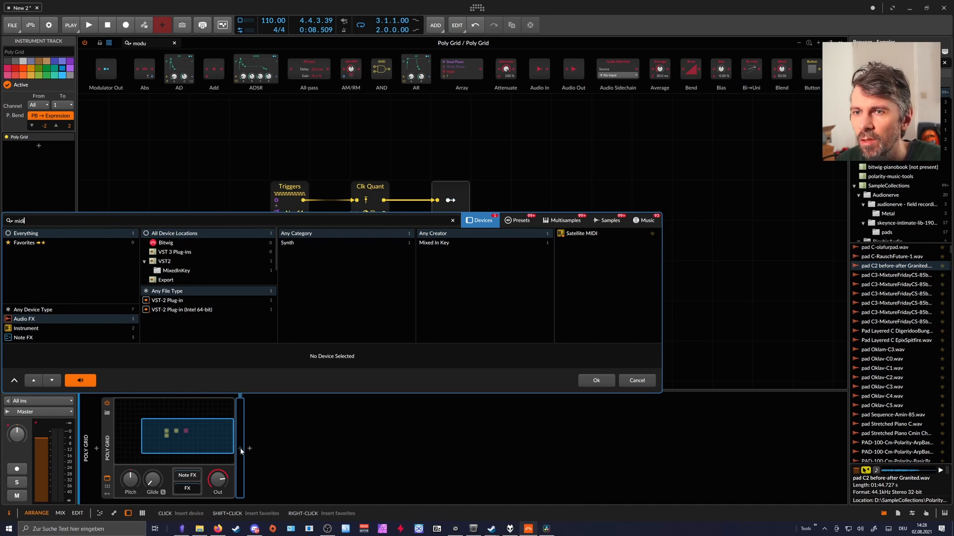
click(42, 310)
double_click(585, 234)
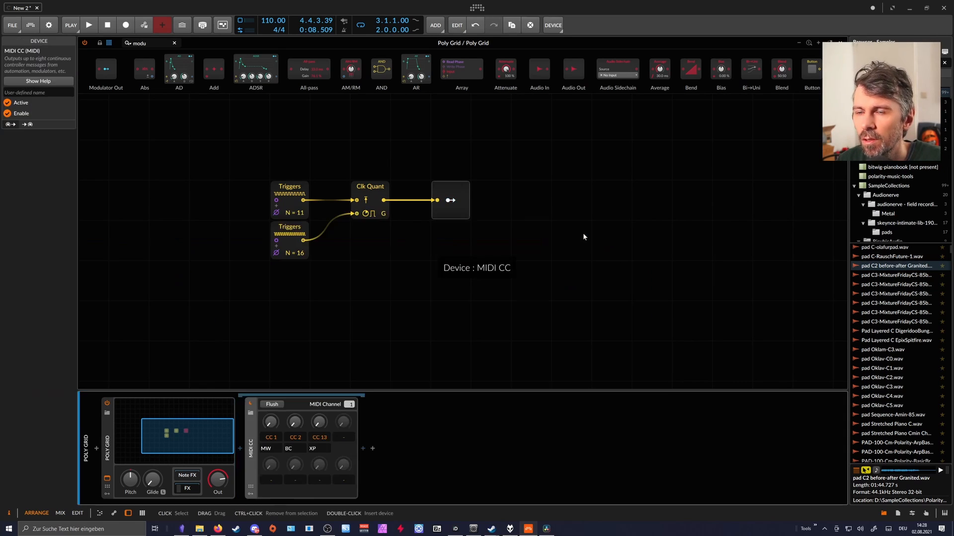
Set the first MIDI CC controller to CC 10 and map the grid's Modulator Out to its knob.
drag(271, 439, 271, 423)
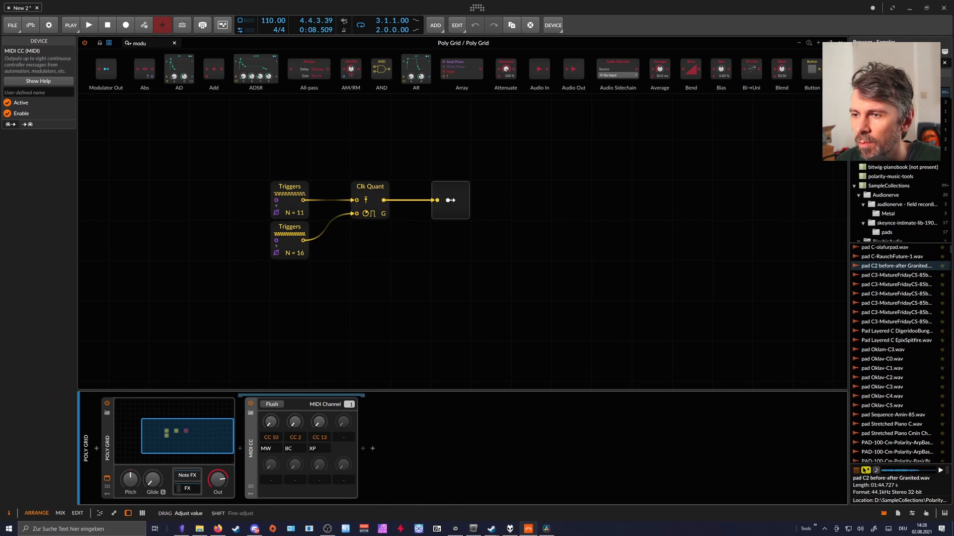
click(451, 200)
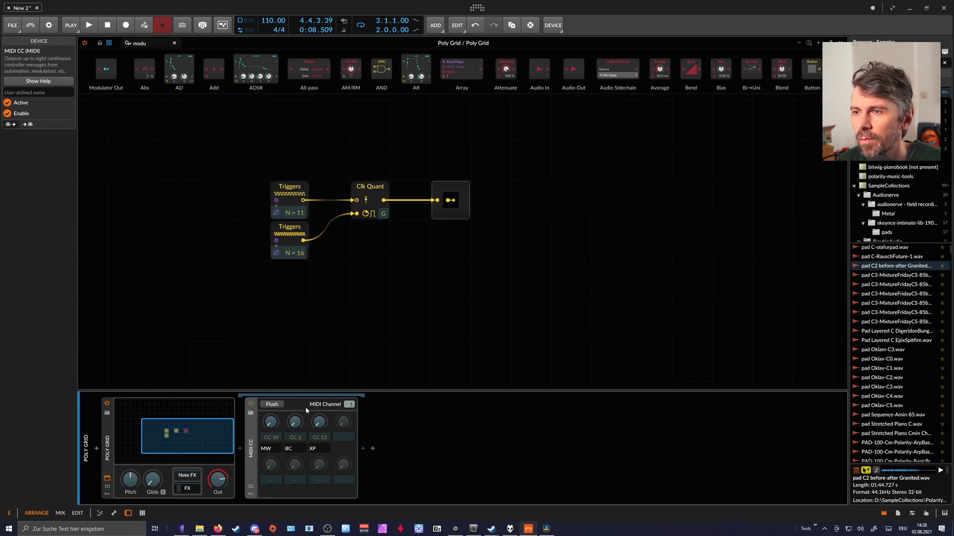
click(271, 421)
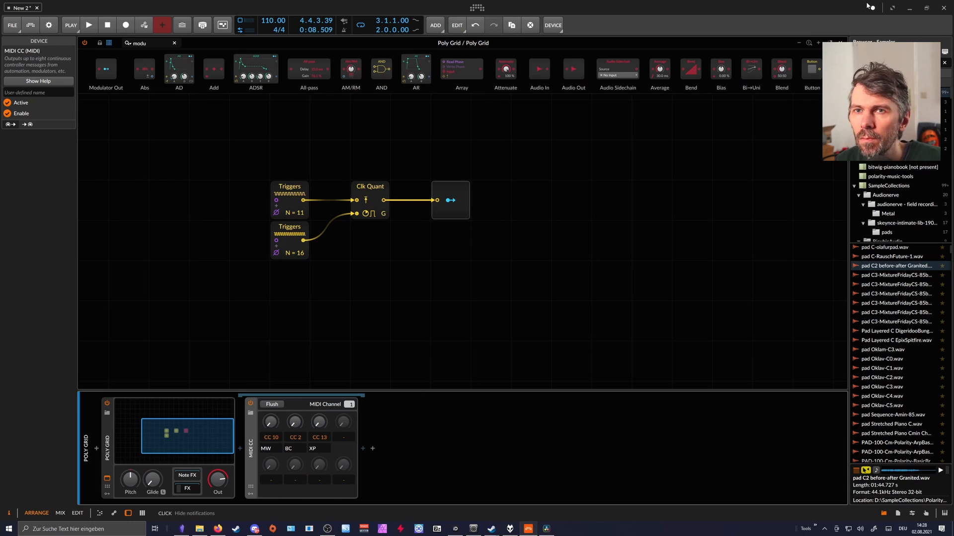
Close the grid editor and insert a Filter device on the pad track.
click(839, 43)
click(127, 79)
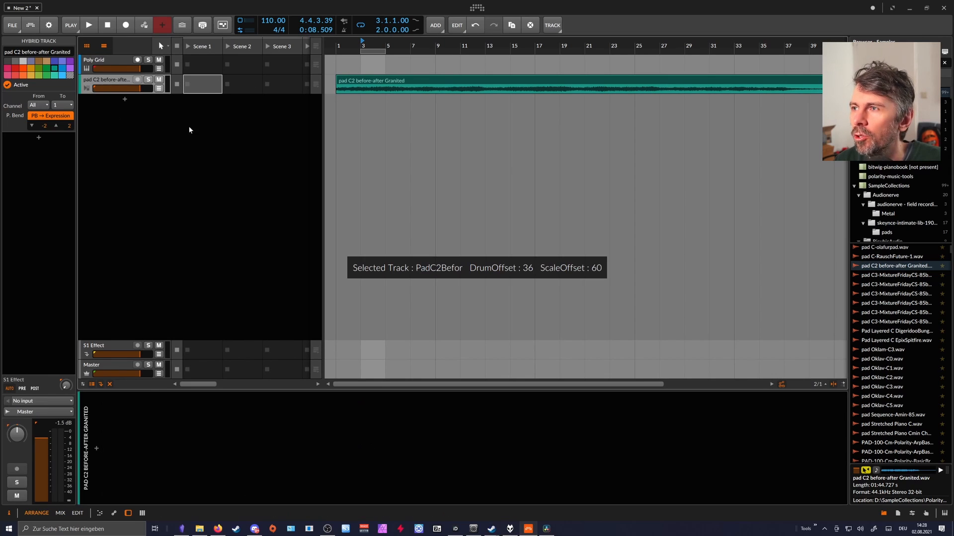
click(97, 449)
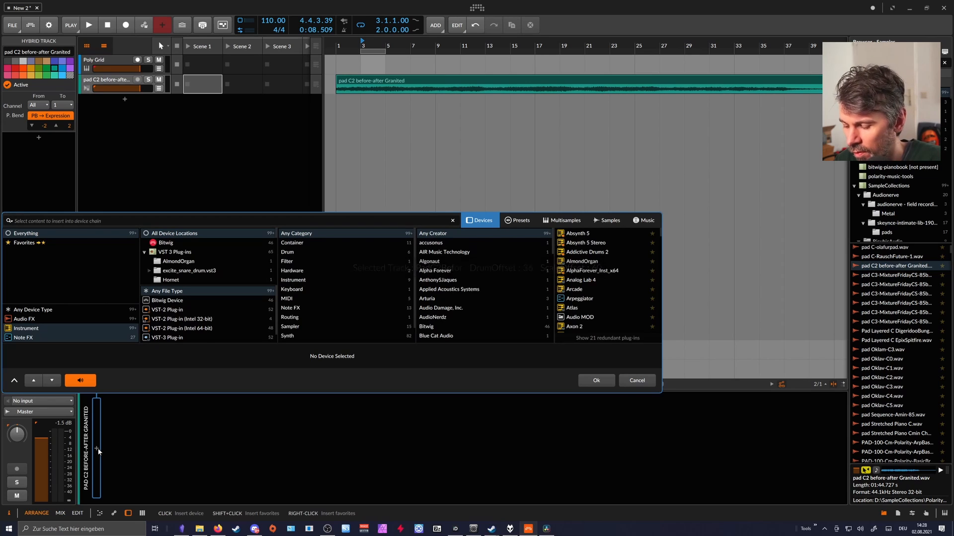
text(filter)
click(578, 242)
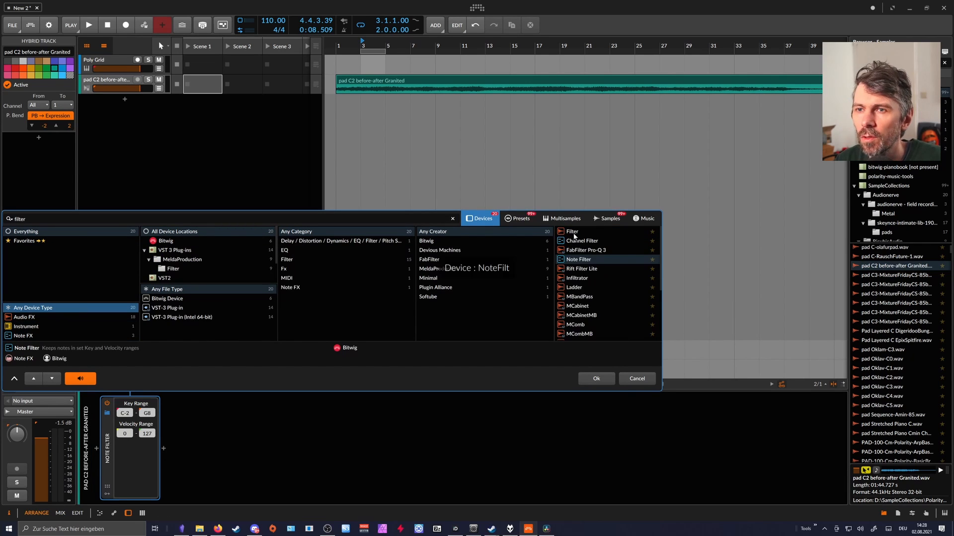
double_click(574, 233)
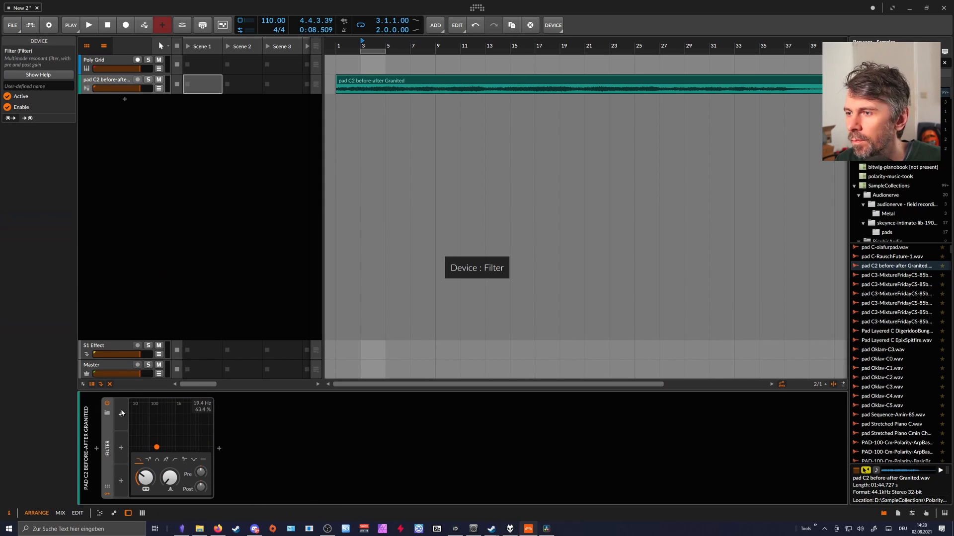
Add a MIDI modulator to the pad track's Filter and set its controller to CC10.
click(121, 415)
text(midi)
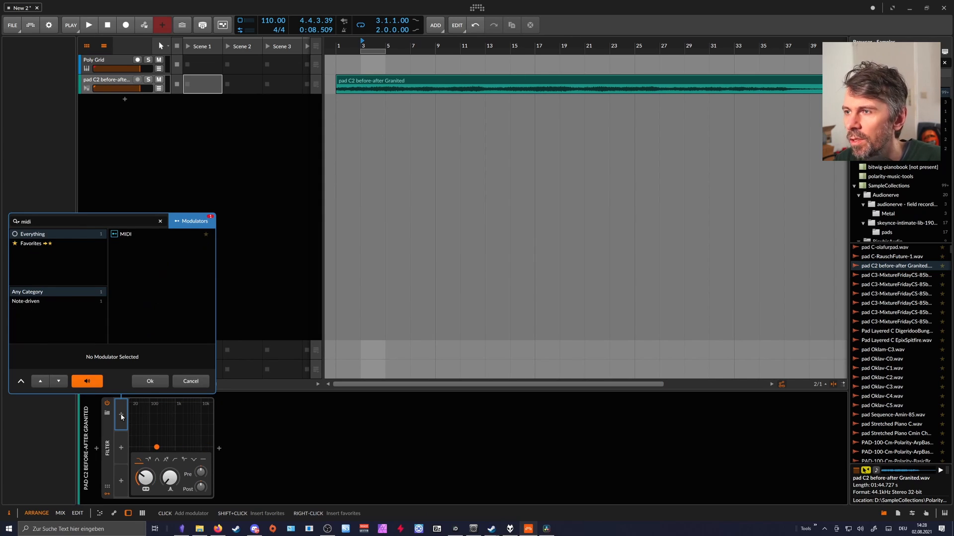
key(Return)
click(140, 411)
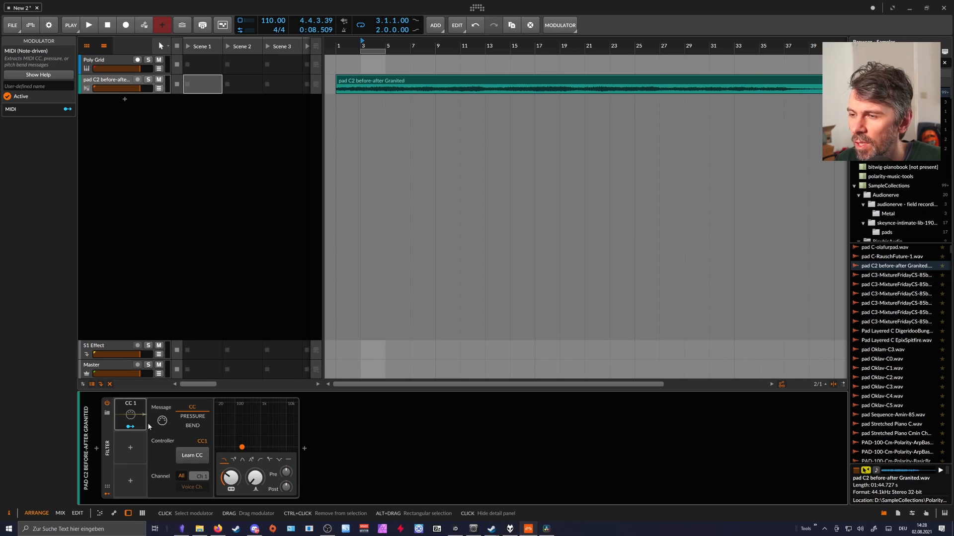
drag(202, 442, 202, 432)
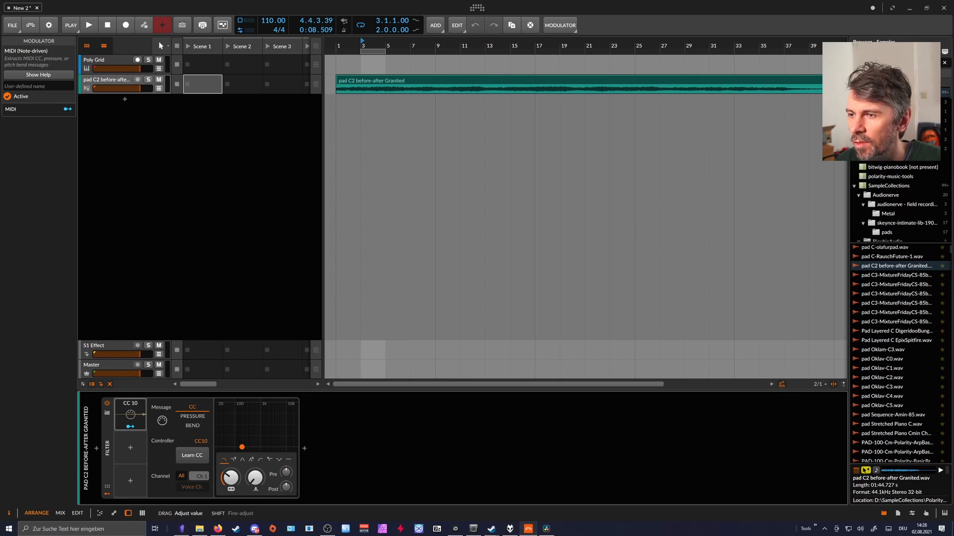
Insert a Note Receiver before the Filter and set its note source to the MIDI CC device in the Poly Grid's FX chain.
click(97, 449)
text(recei)
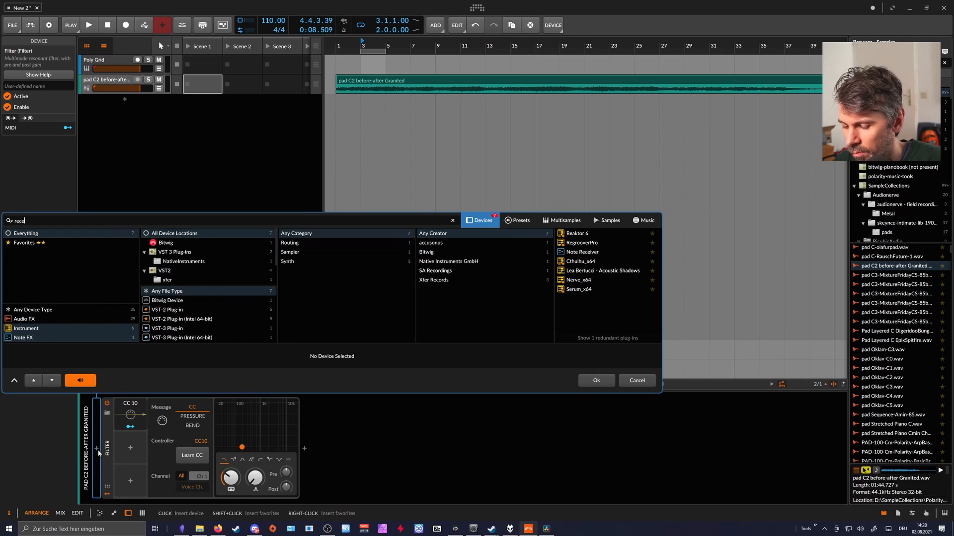
key(Down)
key(Return)
click(138, 412)
mouse_move(151, 444)
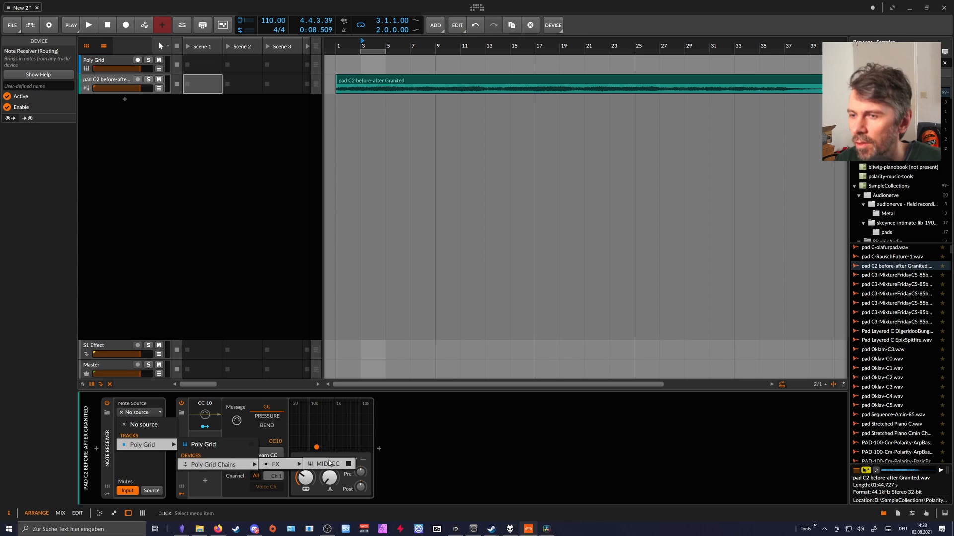
click(330, 463)
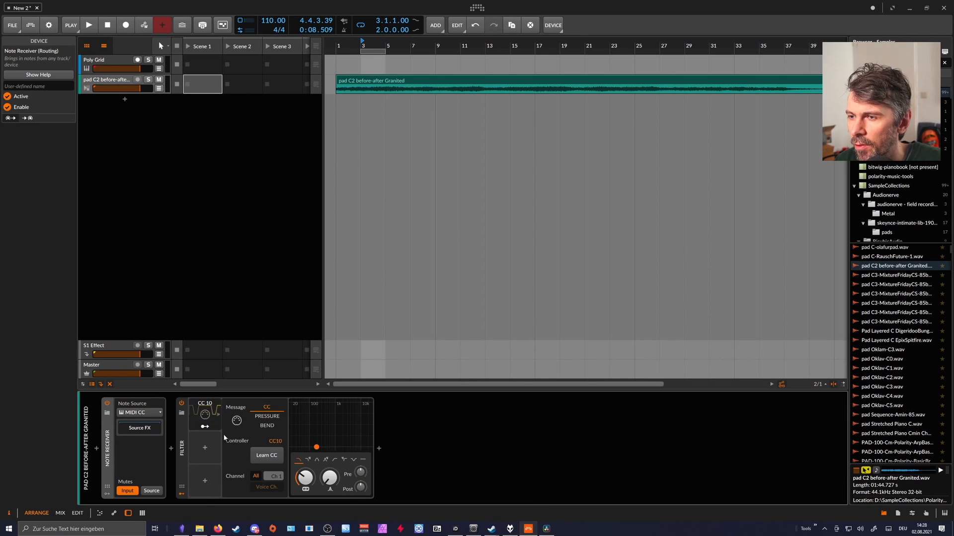
Map the CC 10 modulator to the Filter's frequency with an amount of +117.0 and start playback.
click(204, 428)
drag(305, 477, 298, 497)
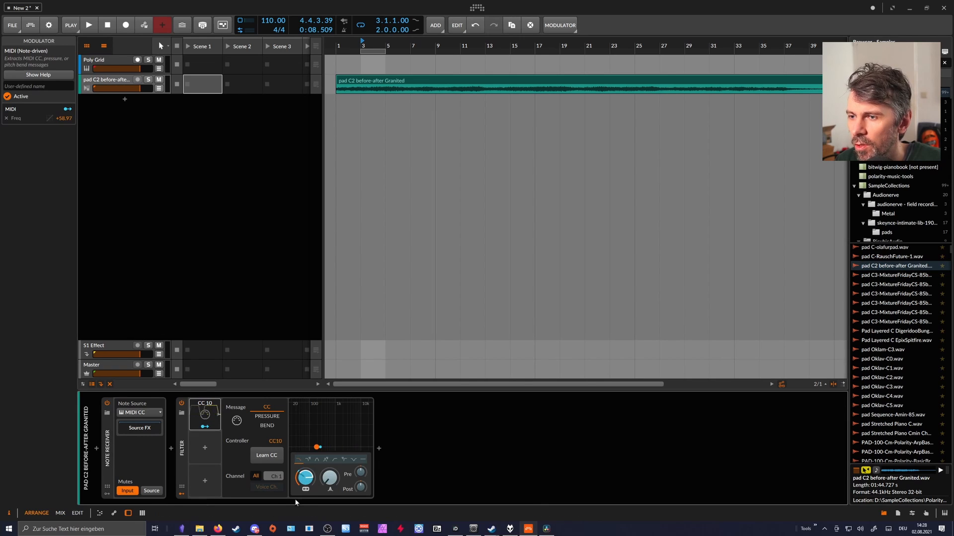
click(205, 427)
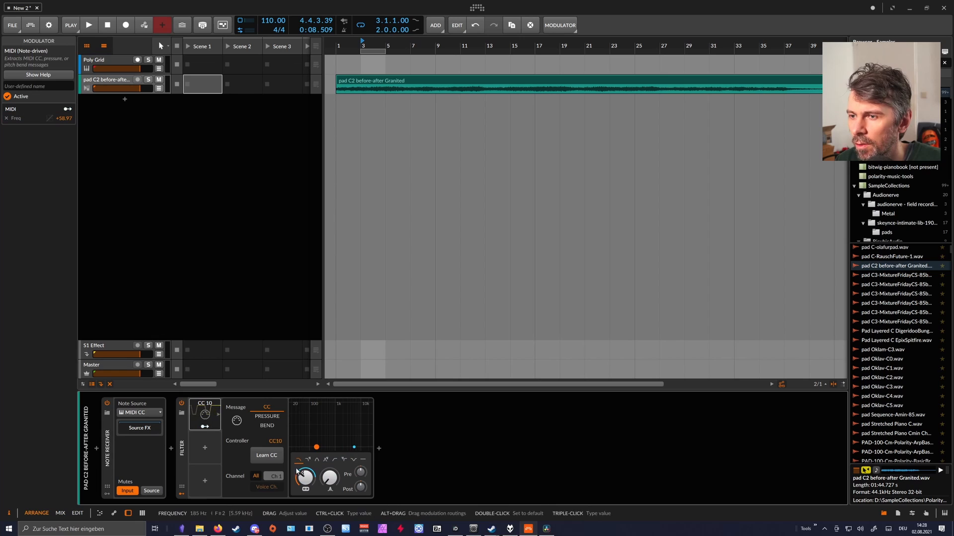
key(space)
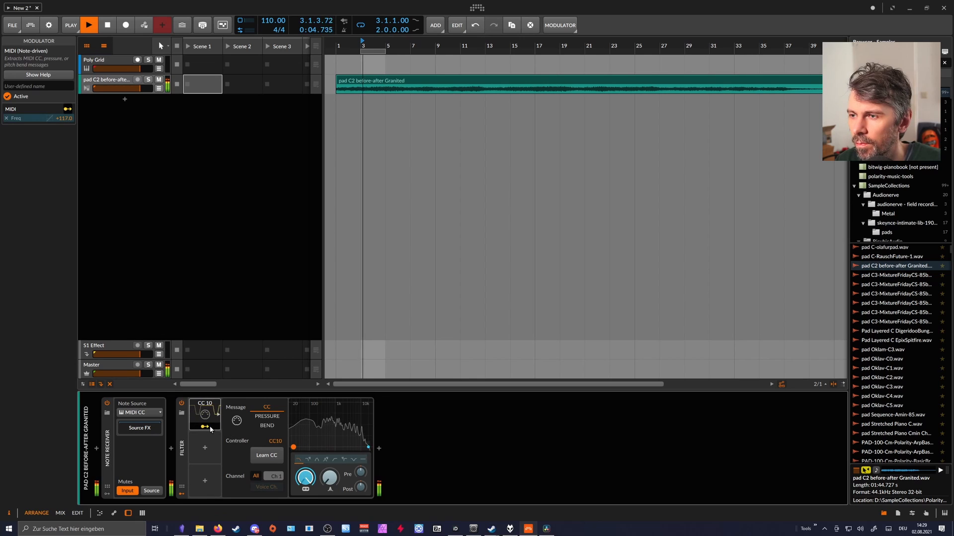
In the Poly Grid, insert an AD envelope between Clock Quantize and Modulator Out and adjust its attack and decay.
click(114, 61)
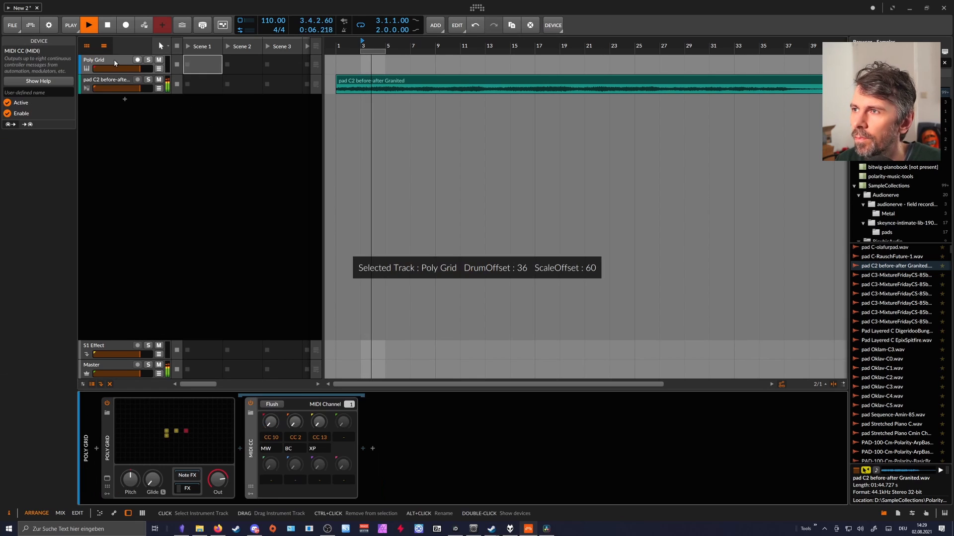
click(169, 415)
drag(468, 204, 428, 208)
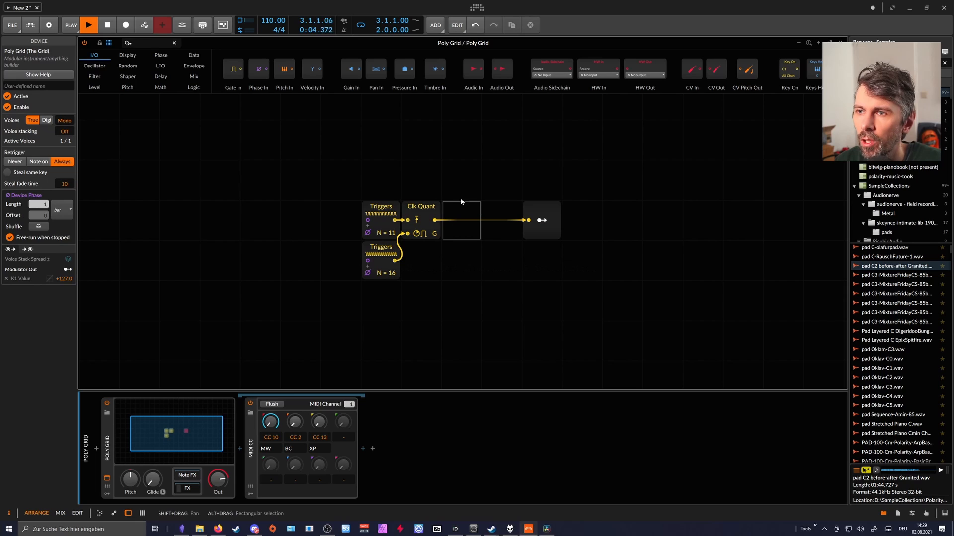
click(143, 43)
text(ad)
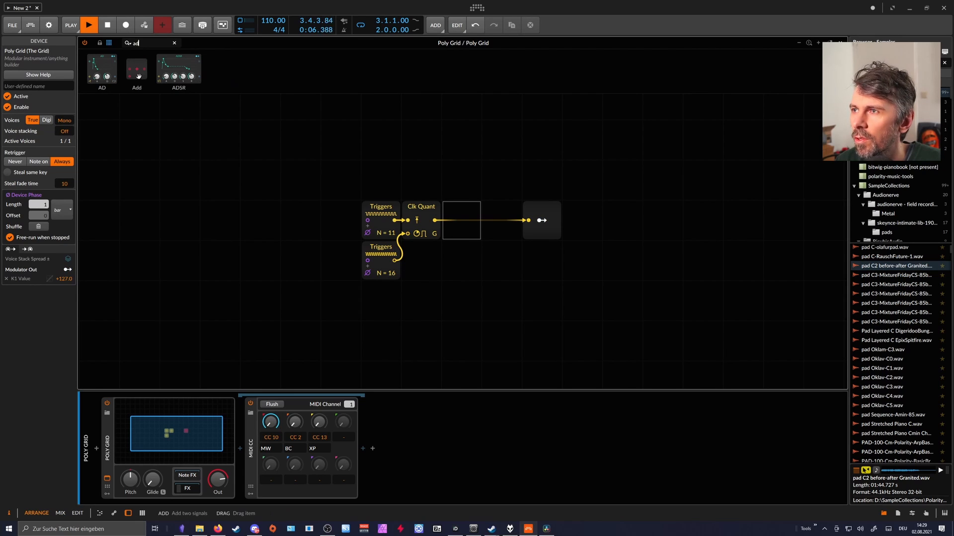
drag(437, 224, 446, 269)
double_click(448, 221)
drag(515, 260, 528, 220)
mouse_move(501, 267)
mouse_down()
mouse_move(502, 278)
mouse_move(502, 250)
mouse_up()
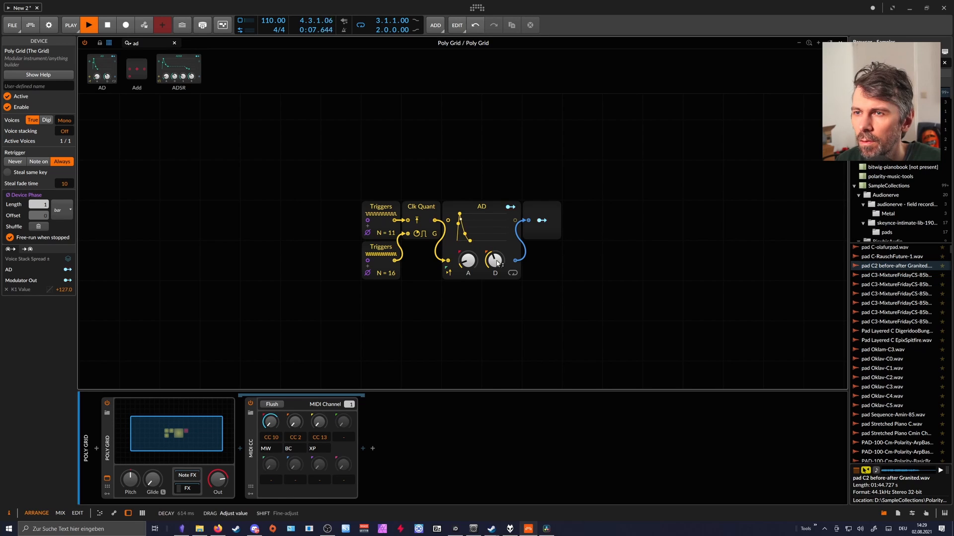
drag(468, 267, 495, 269)
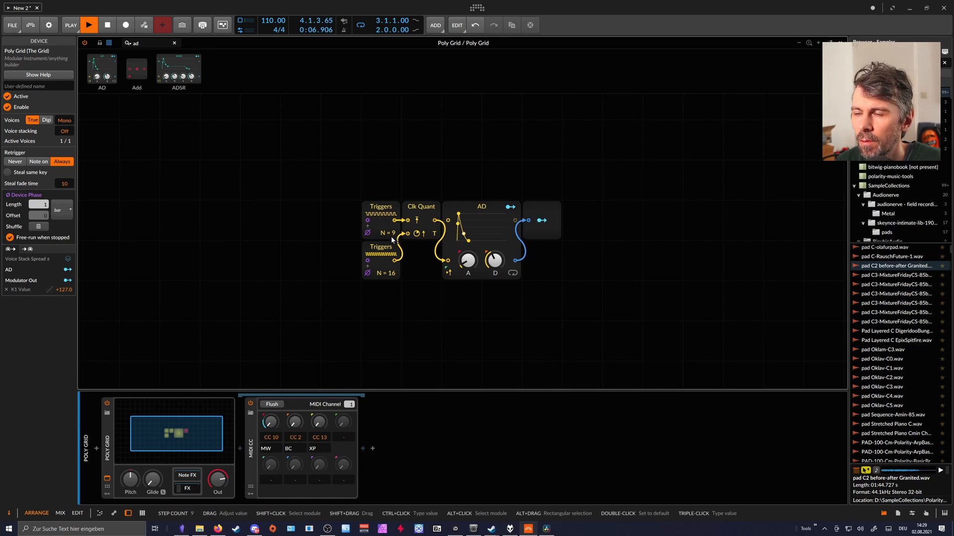
Duplicate the whole trigger and envelope chain below the original, using 6 steps in the copy's first Triggers module.
drag(545, 294, 349, 294)
click(369, 318)
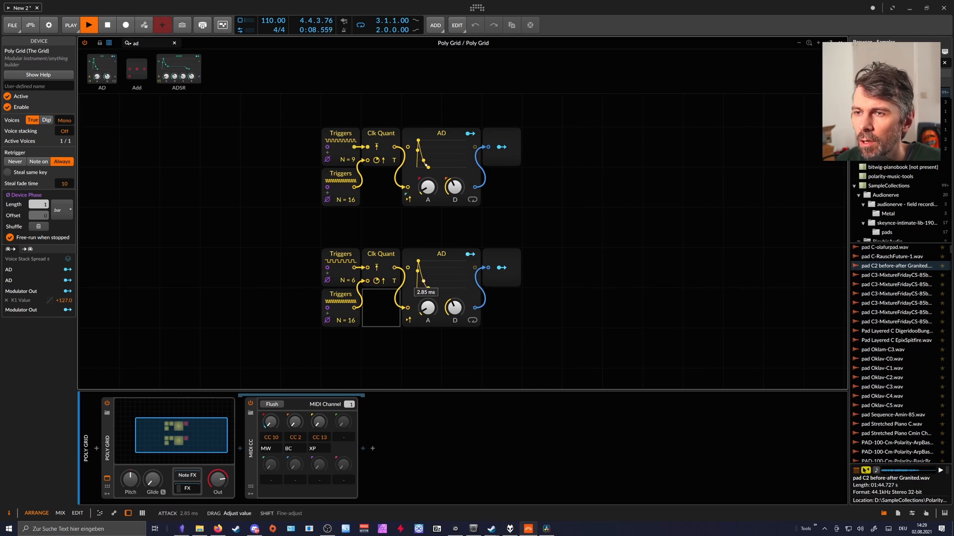
Map the copied chain's Modulator Out at +127 to the second MIDI CC knob, set that knob to CC 11 and close the grid editor.
click(502, 268)
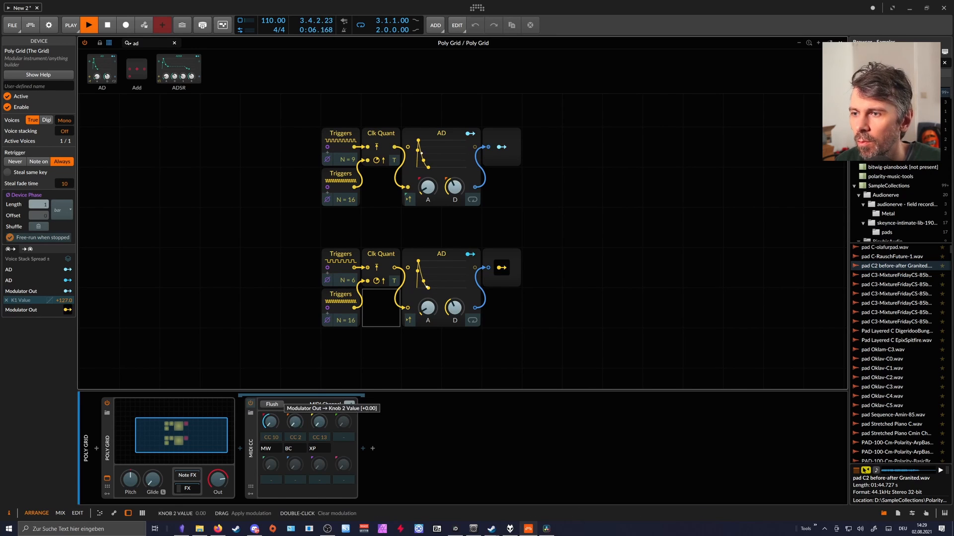
click(498, 269)
drag(299, 438, 299, 430)
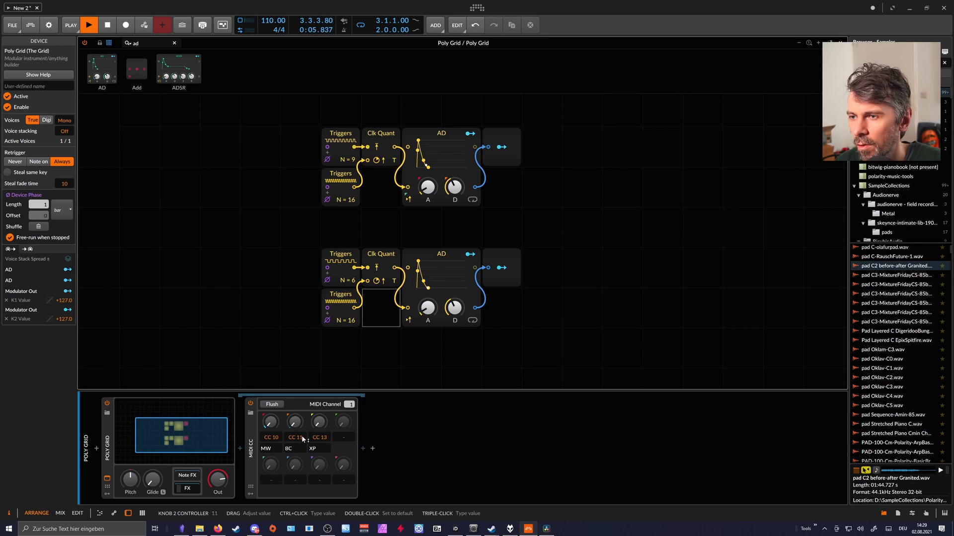
click(840, 43)
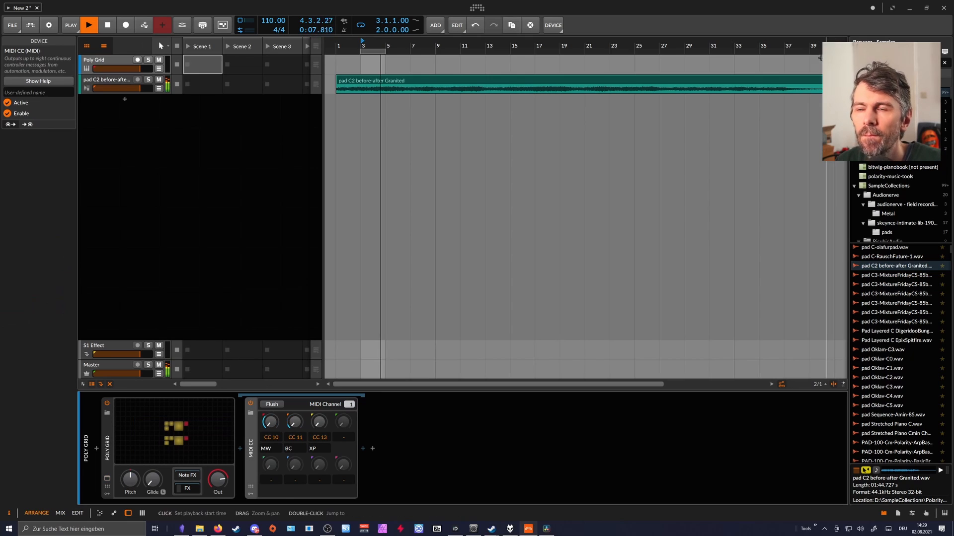
Duplicate the Filter on the pad track, set the copy's MIDI modulator to CC11 and raise the copy's frequency.
click(154, 91)
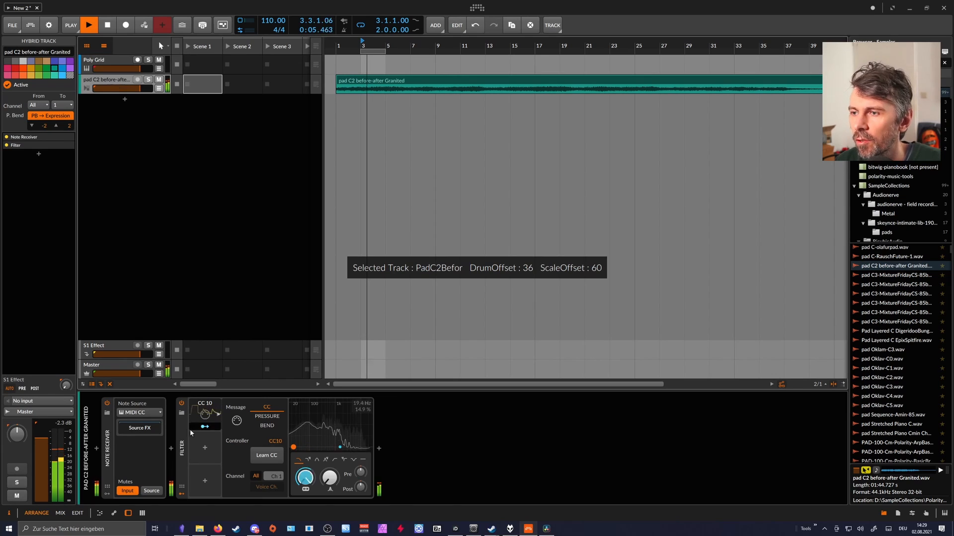
drag(184, 443, 382, 451)
click(418, 416)
click(472, 453)
click(412, 427)
drag(512, 478, 512, 461)
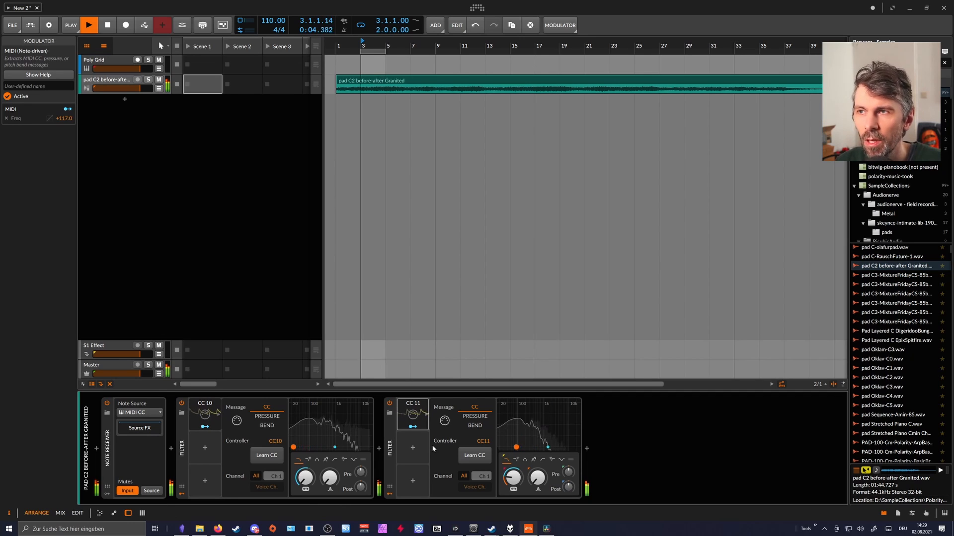
Rename the Poly Grid track as Globals.
drag(362, 45, 354, 57)
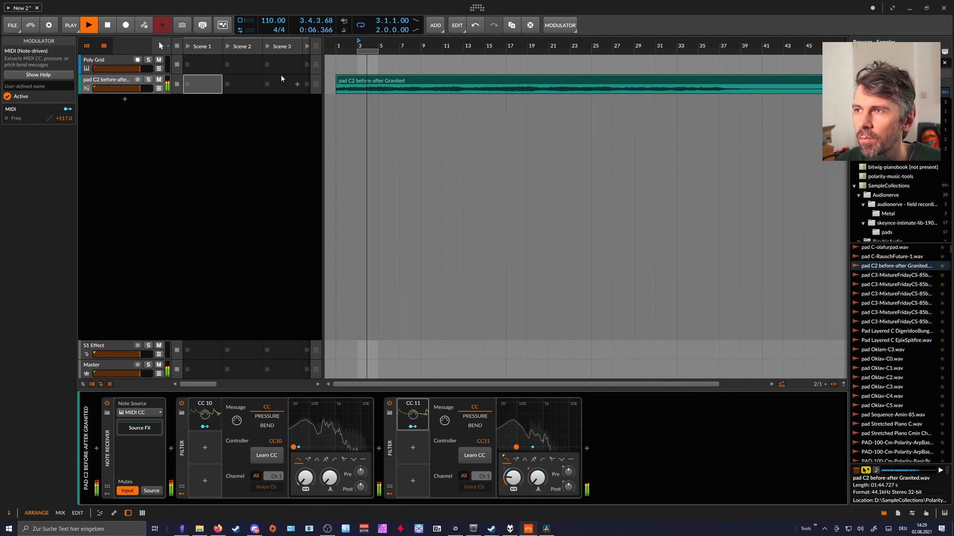
click(118, 61)
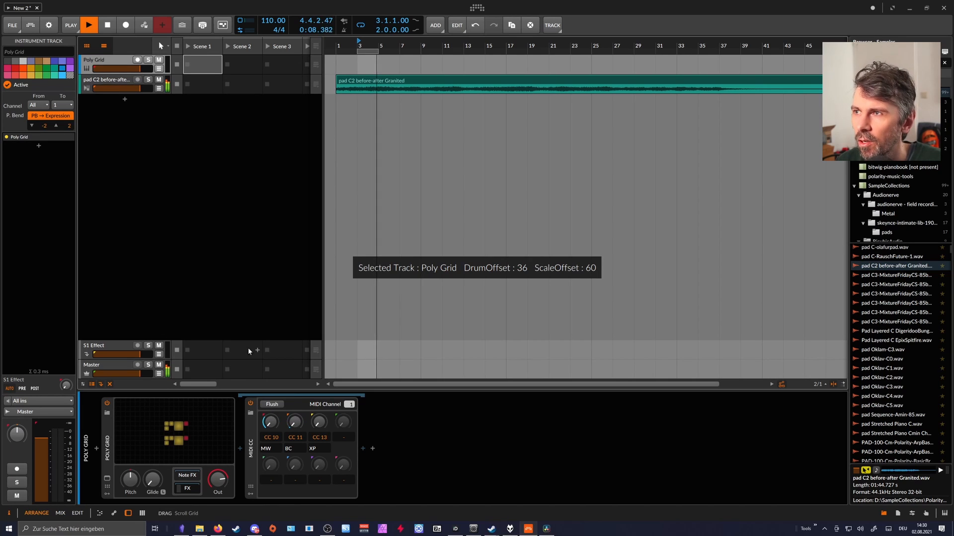
double_click(109, 59)
text(Globals)
key(Return)
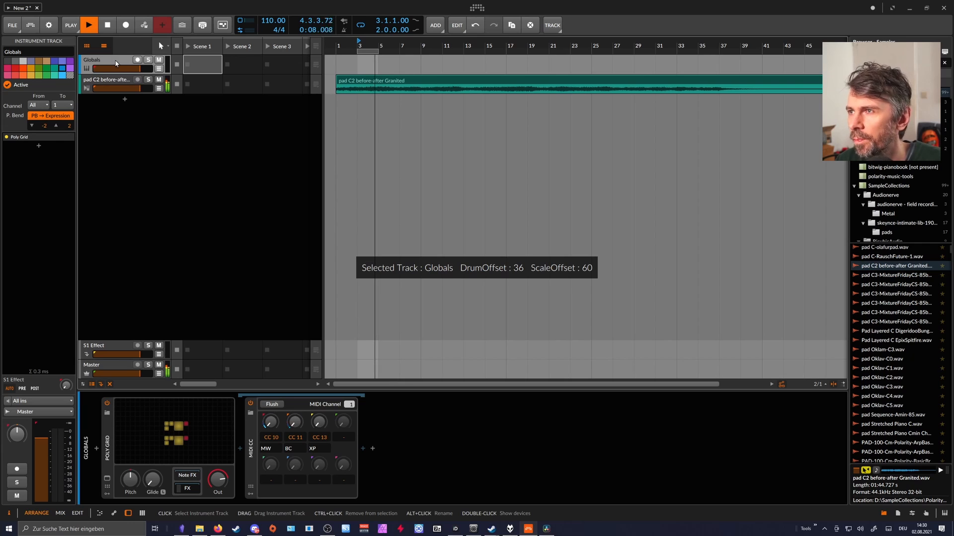
Raise the frequency of the pad track's first Filter to about 50.6 Hz.
click(120, 83)
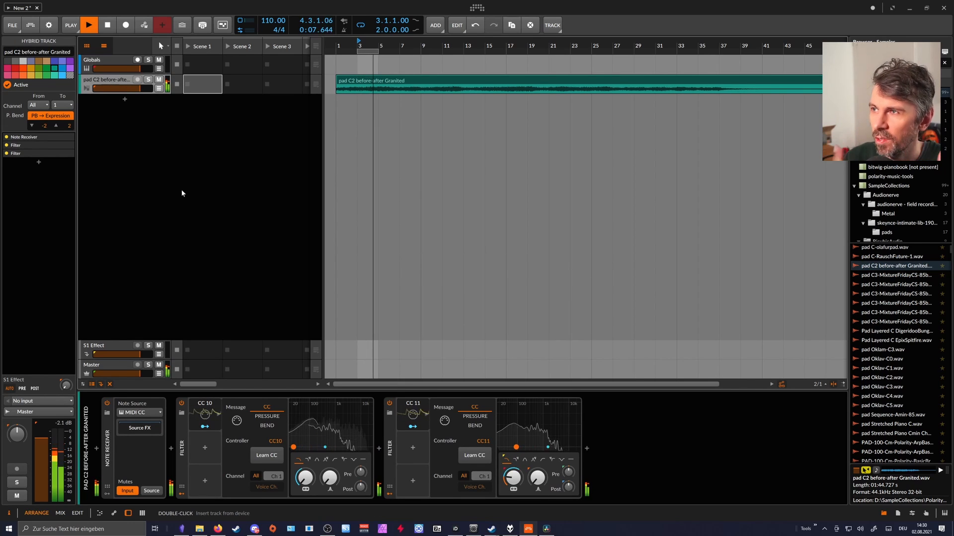
drag(365, 45, 365, 58)
drag(305, 479, 305, 470)
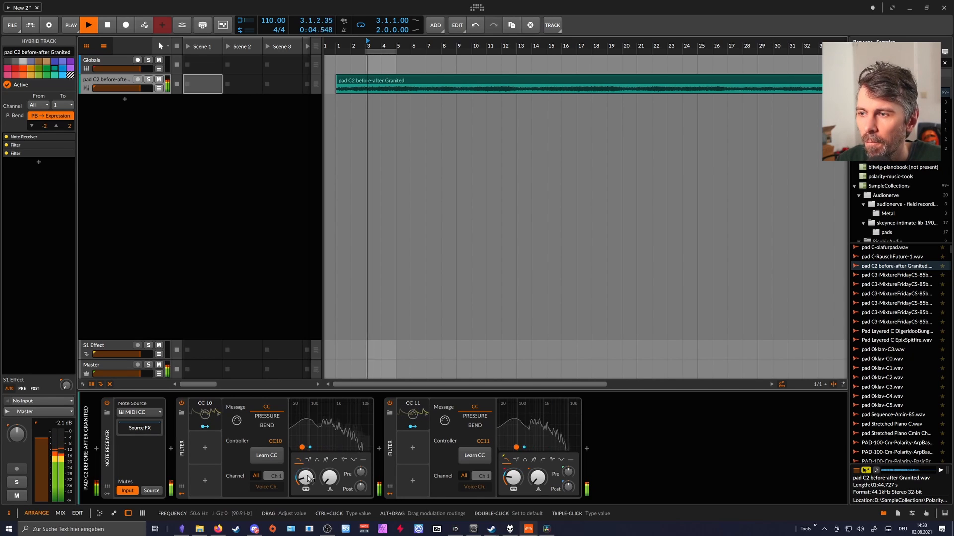
click(109, 61)
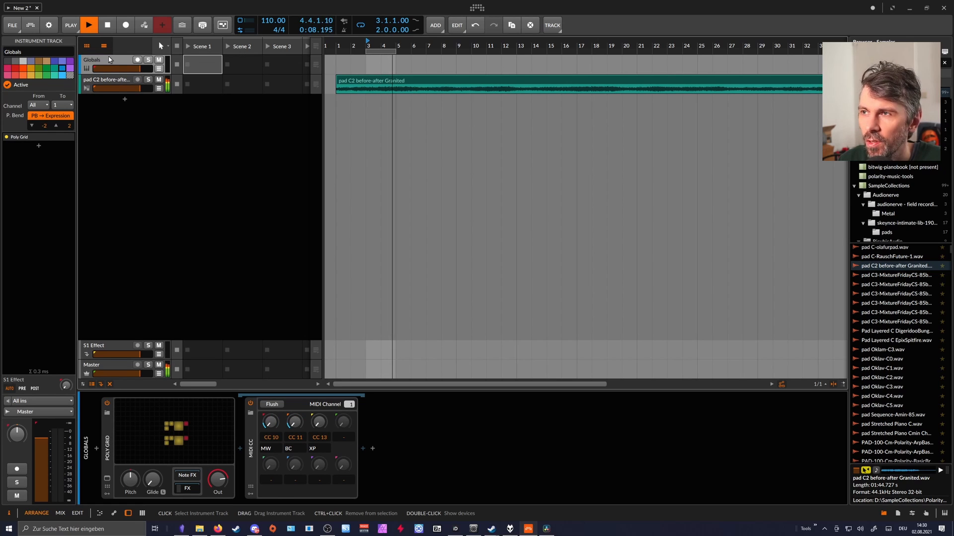
click(108, 80)
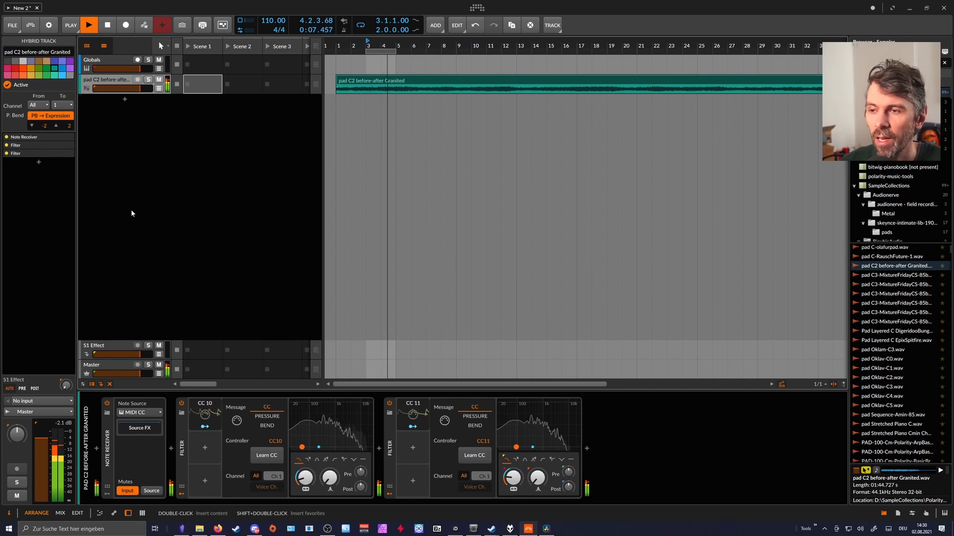
Open the Poly Grid editor on the Globals track and add an AD envelope module to the empty grid.
click(110, 61)
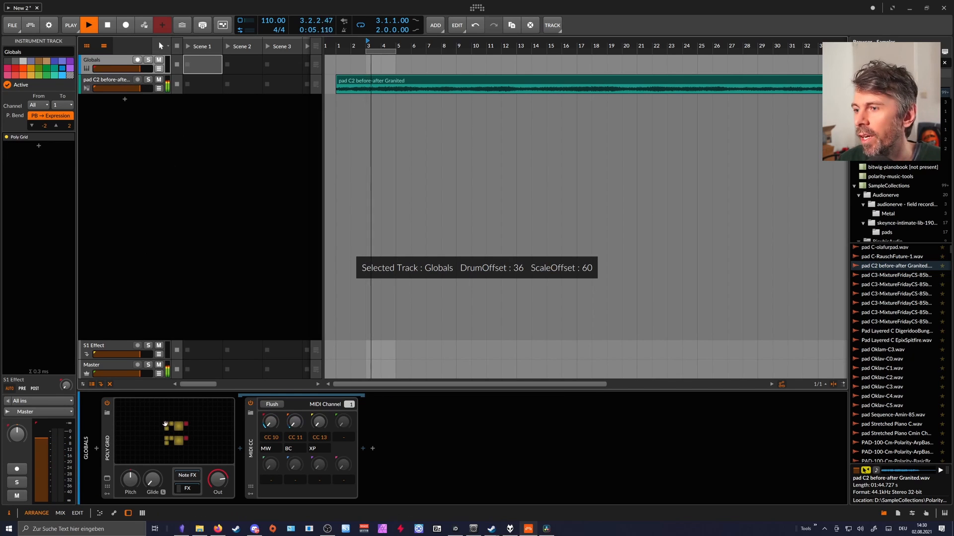
click(108, 494)
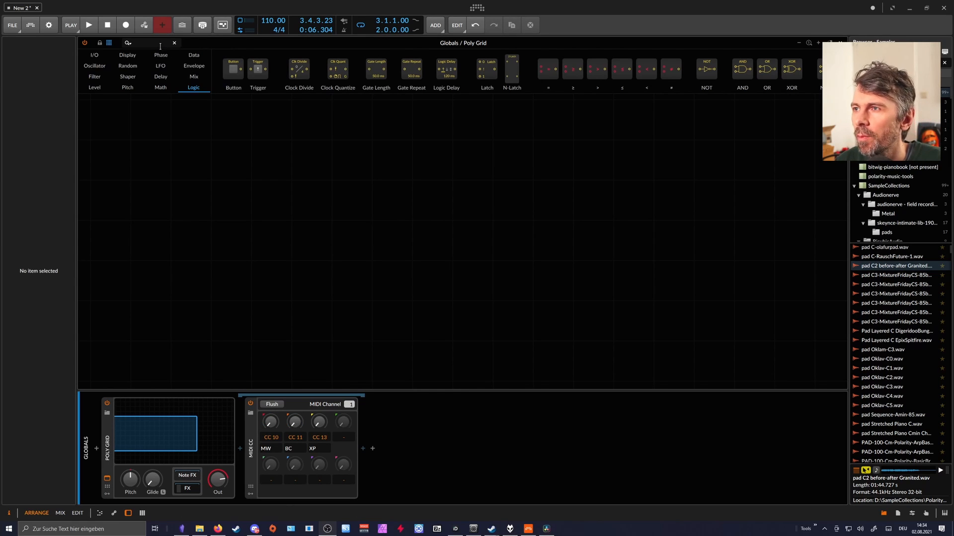
click(145, 43)
text(ad)
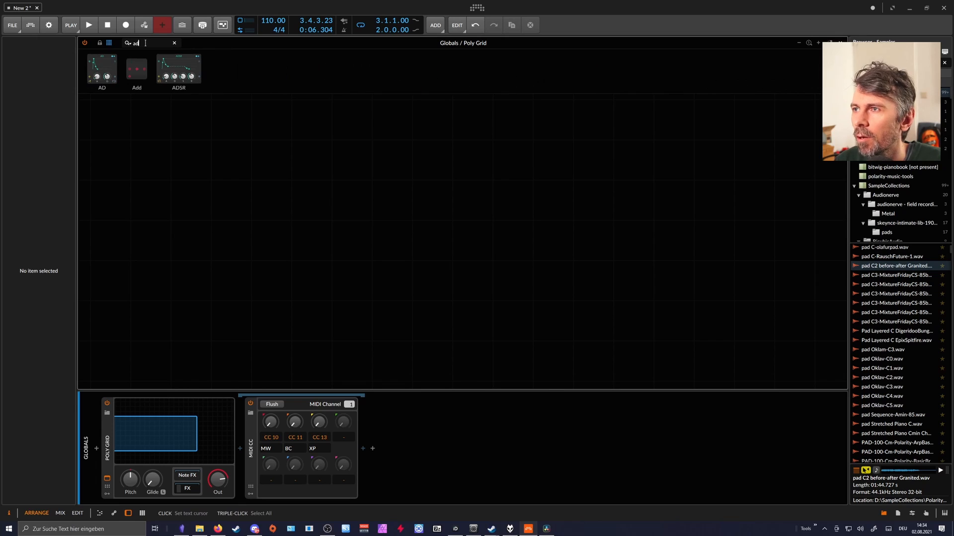
drag(102, 70, 336, 204)
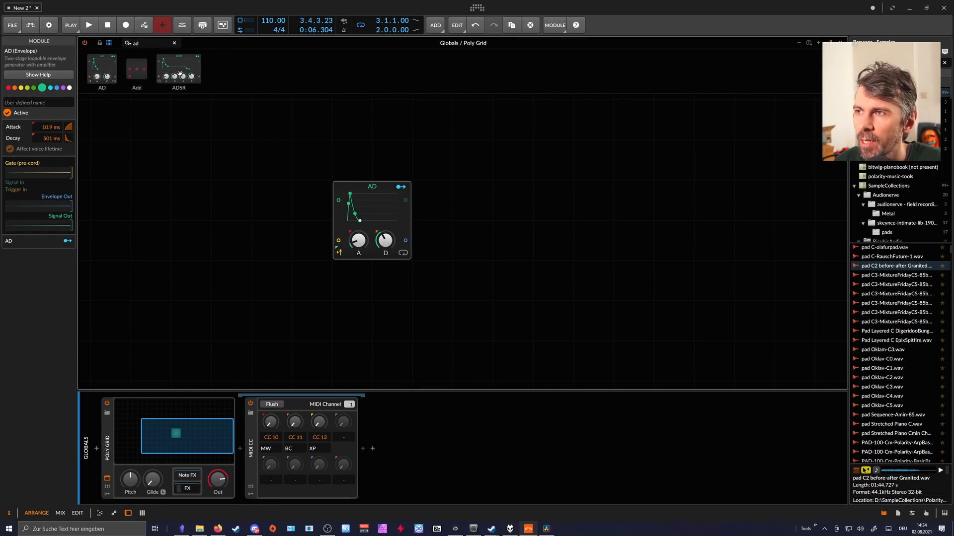
Add a Gates module feeding the AD envelope's trigger input, and set the envelope's attack to 3.36 ms and decay to 1.67 s.
text(gate)
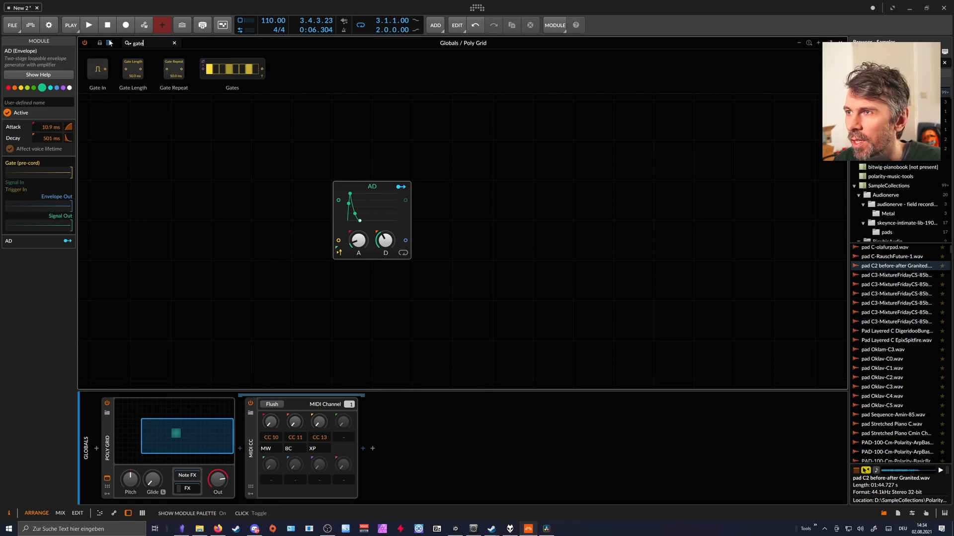
mouse_move(260, 81)
mouse_down()
mouse_move(298, 320)
mouse_move(244, 324)
mouse_up()
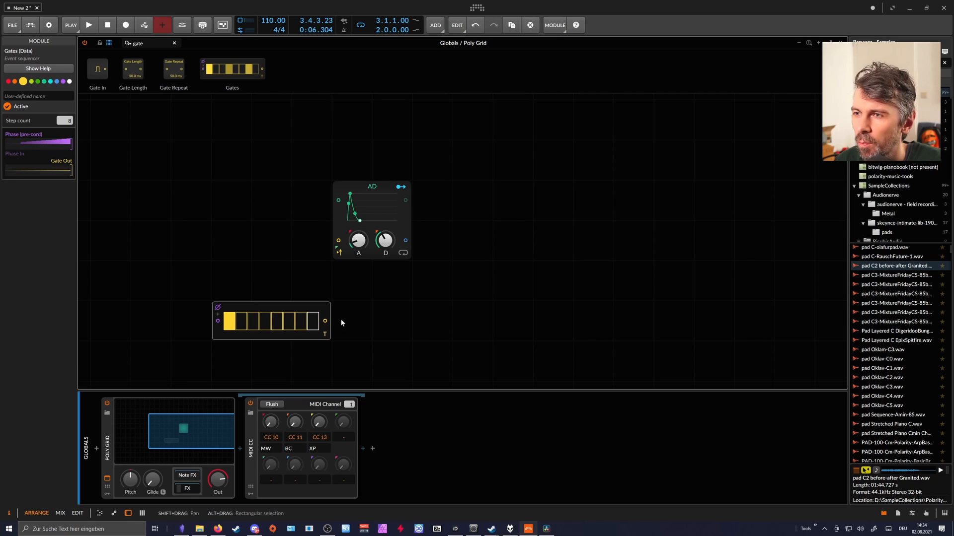
drag(333, 255, 358, 249)
drag(385, 240, 386, 221)
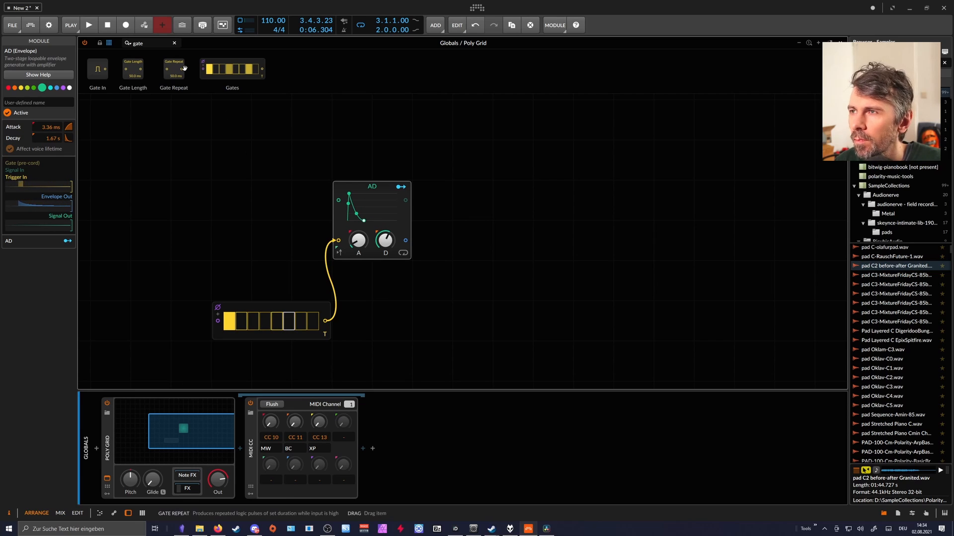
Add an equals comparison after the AD envelope and let its output trigger a duplicate of that envelope.
click(151, 43)
key(BackSpace)
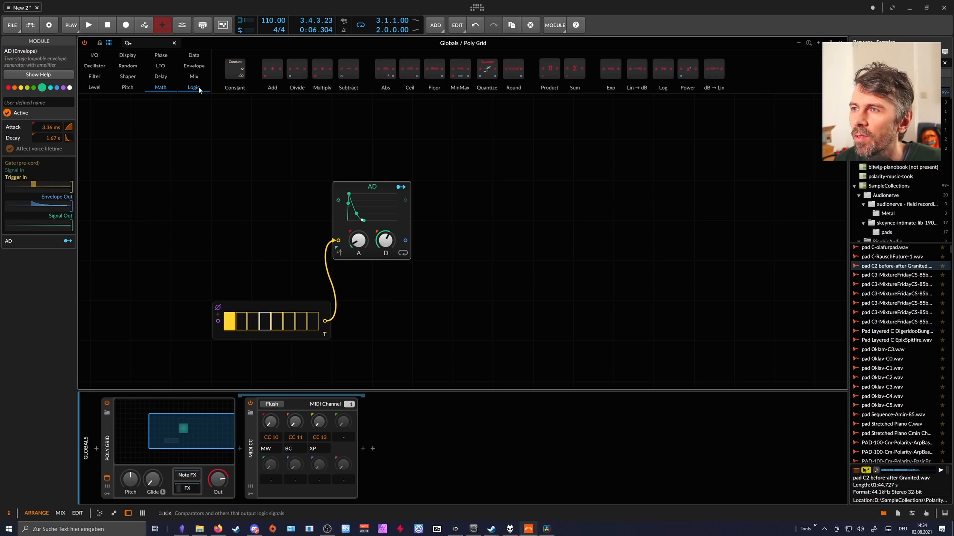
drag(550, 71, 419, 237)
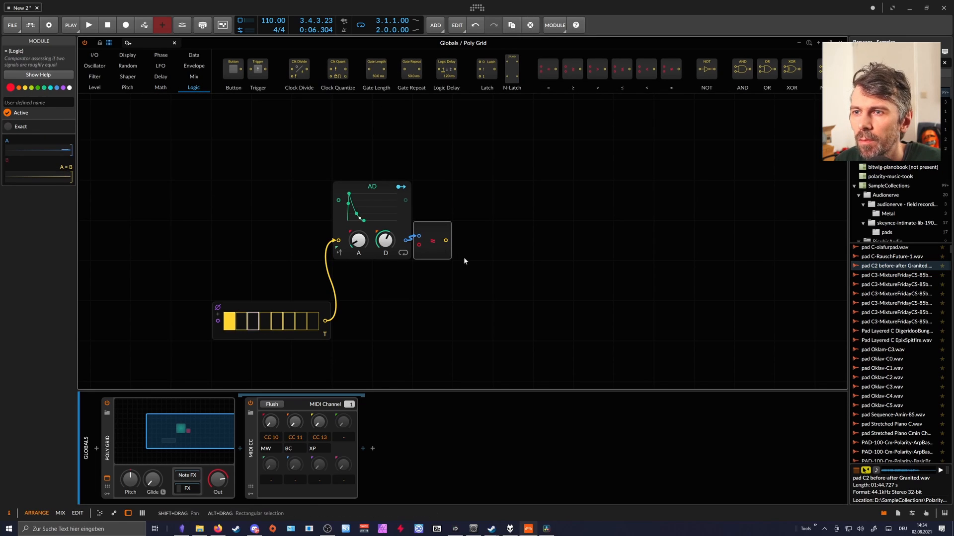
ctrl+drag(366, 194, 489, 198)
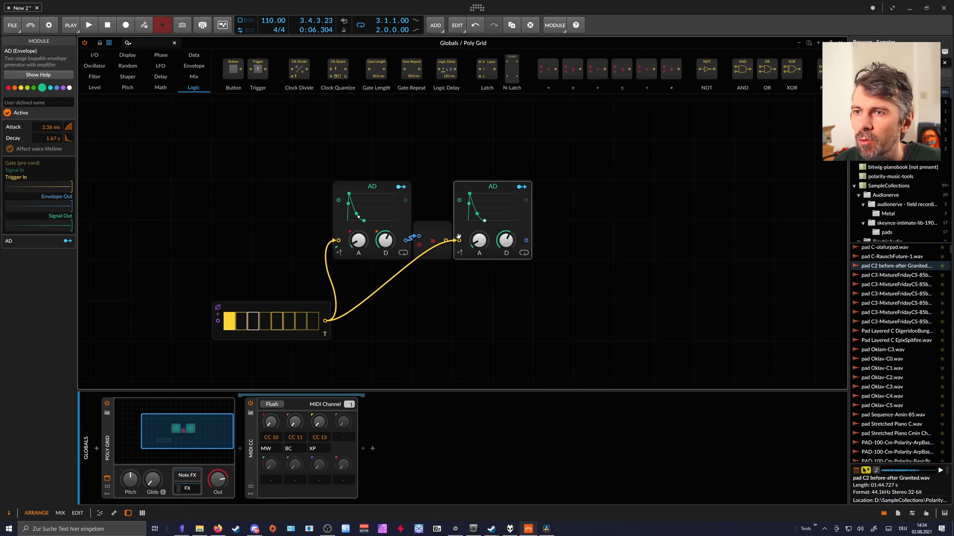
drag(456, 244, 458, 241)
Set the first envelope's decay to about 686 ms and the second envelope's decay to about 982 ms.
drag(386, 240, 386, 250)
drag(497, 244, 497, 251)
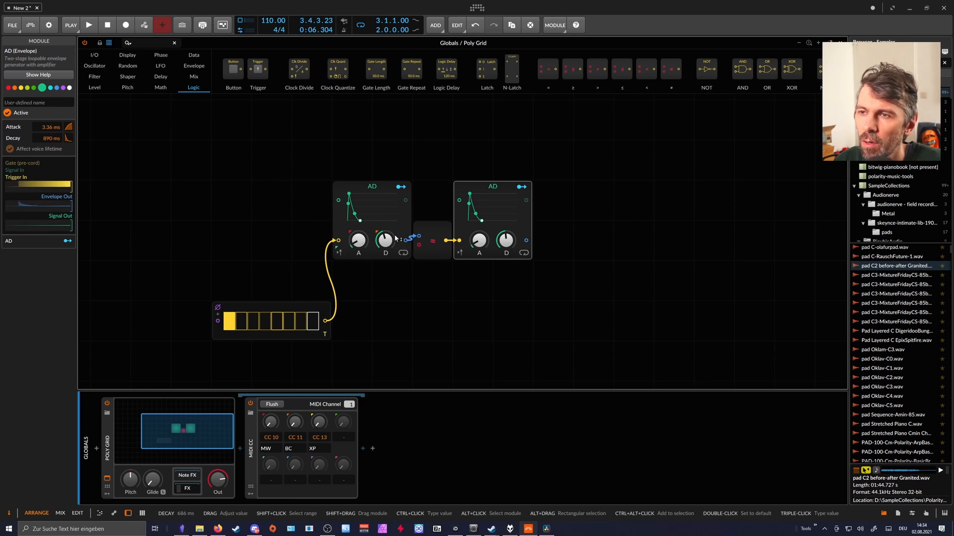
click(431, 245)
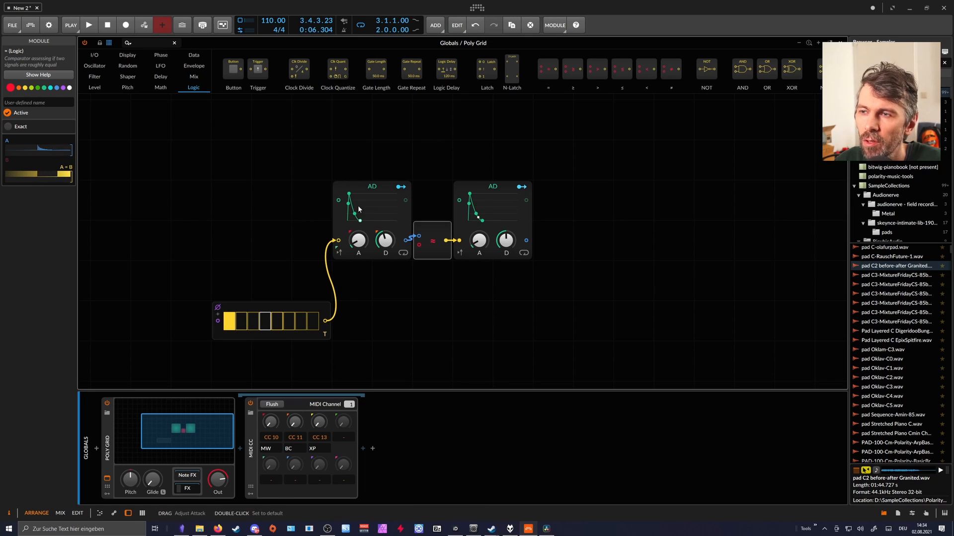
click(485, 211)
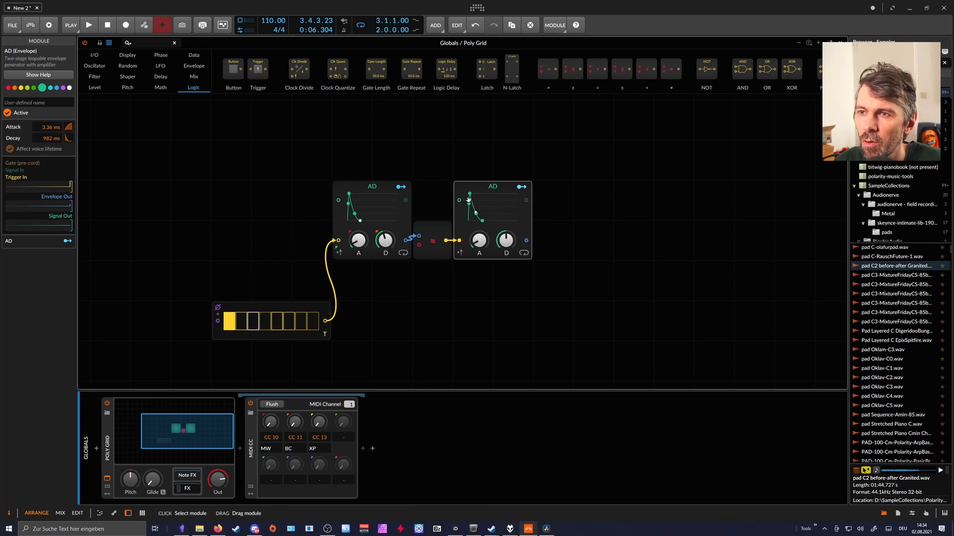
Duplicate the comparison and its following envelope twice so that four AD envelopes trigger one another in a chain.
drag(582, 245, 433, 193)
click(434, 192)
click(438, 226)
drag(563, 267, 434, 190)
key(ctrl+d)
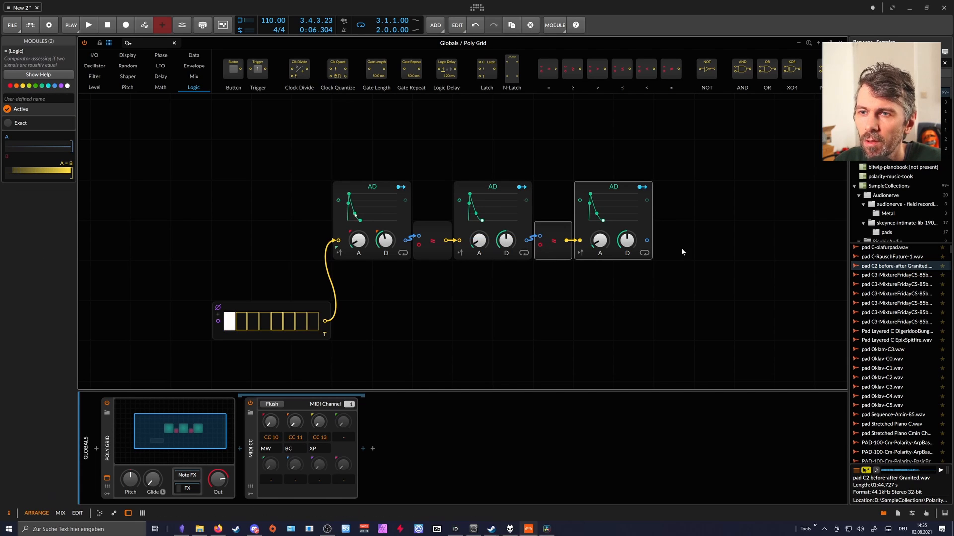
drag(554, 240, 676, 241)
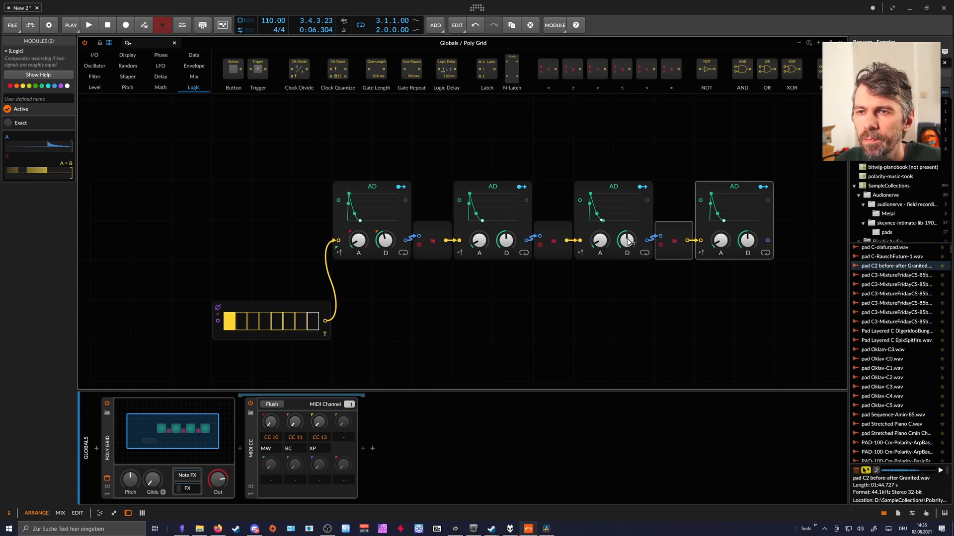
Vary the attack and decay times of the four chained envelopes, with longer attacks on the duplicates and shorter decays.
mouse_move(479, 241)
mouse_down()
mouse_move(479, 228)
mouse_move(506, 252)
mouse_move(479, 236)
mouse_up()
drag(385, 240, 386, 248)
drag(506, 241, 506, 251)
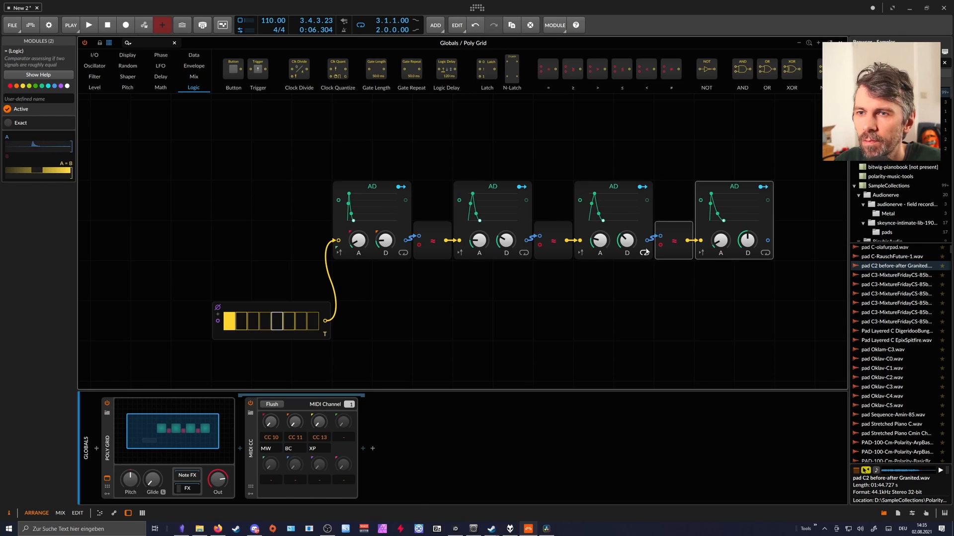
drag(747, 241, 721, 241)
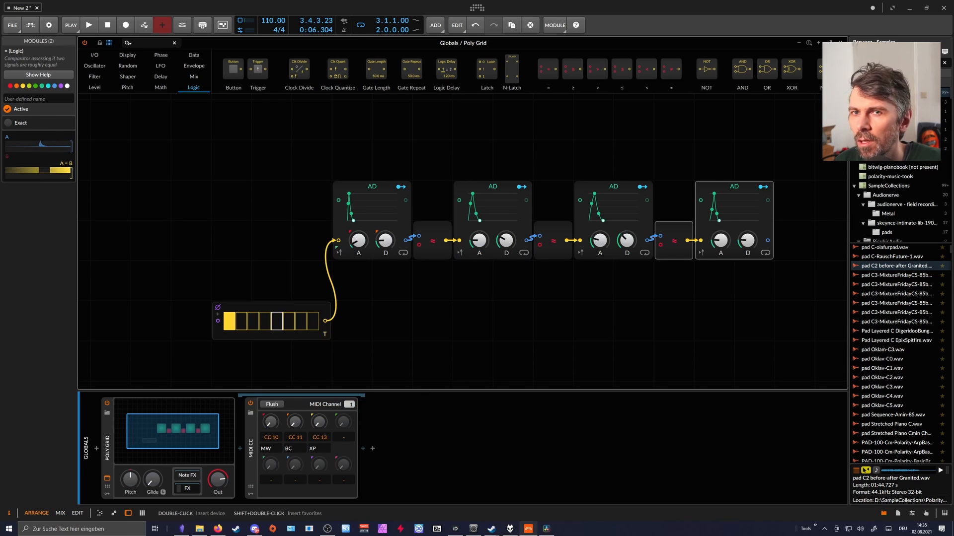
Raise the frequency of the pad track's CC 10 Filter slightly and delete the CC 11 Filter.
click(840, 42)
click(130, 81)
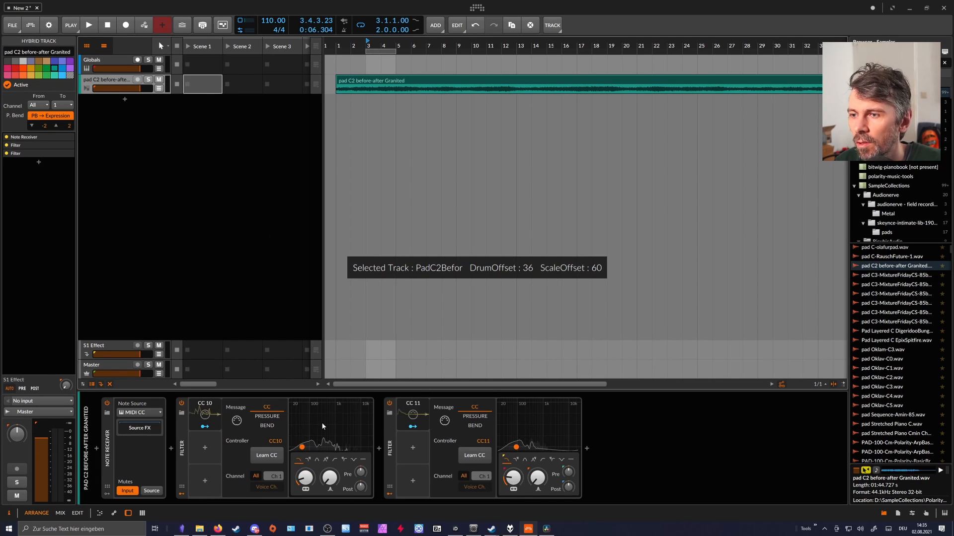
click(213, 415)
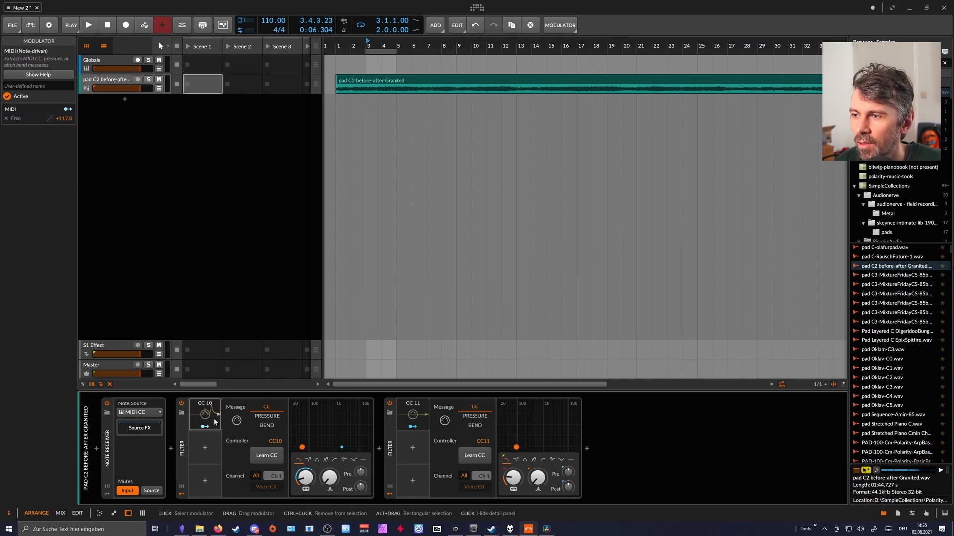
drag(305, 479, 305, 474)
click(394, 441)
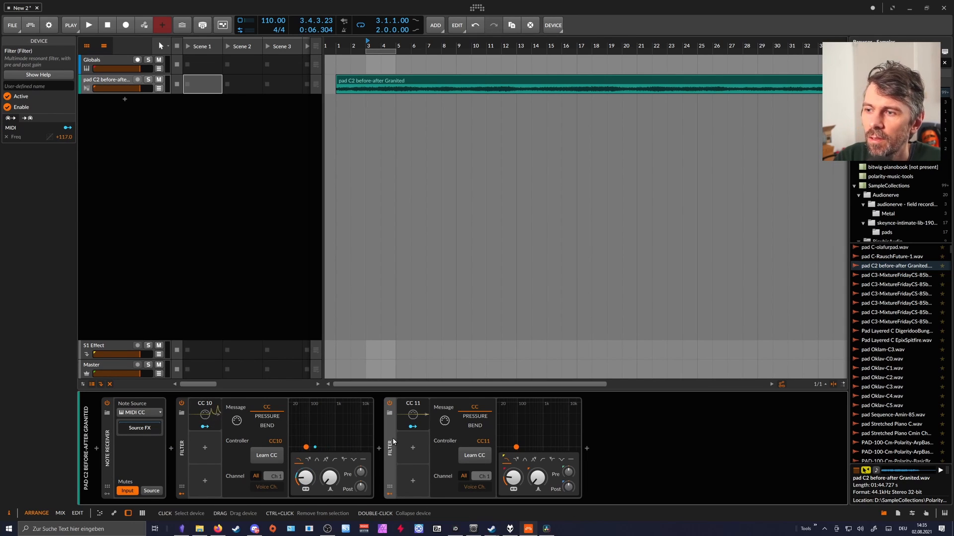
key(Delete)
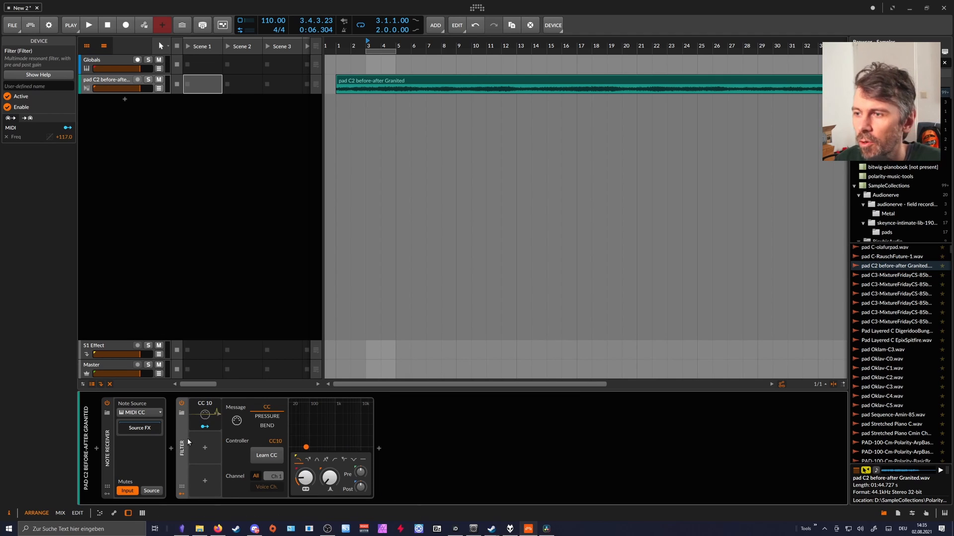
In the Globals Poly Grid, set the first envelope to 231 ms attack and 193 ms decay, and lengthen the fourth envelope's attack.
key(Up)
click(152, 407)
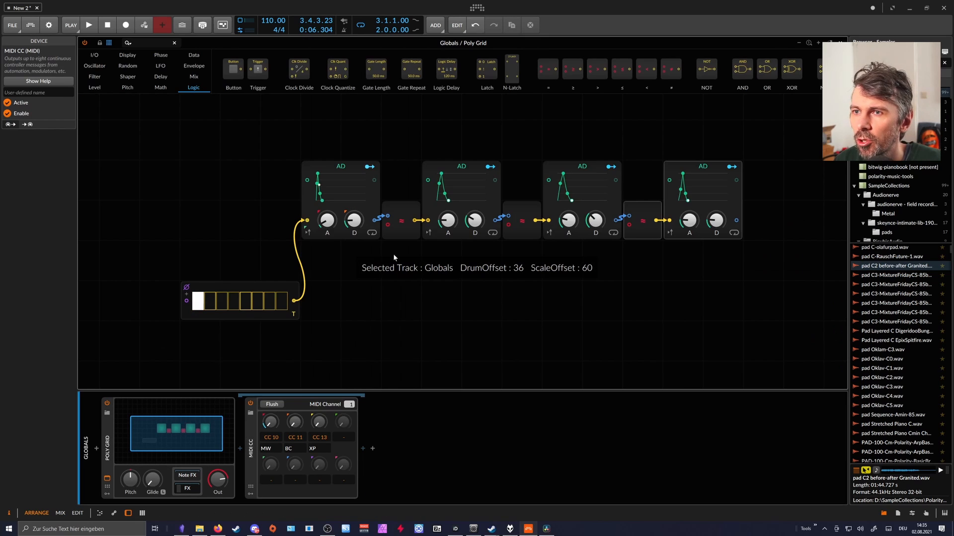
drag(327, 221, 353, 228)
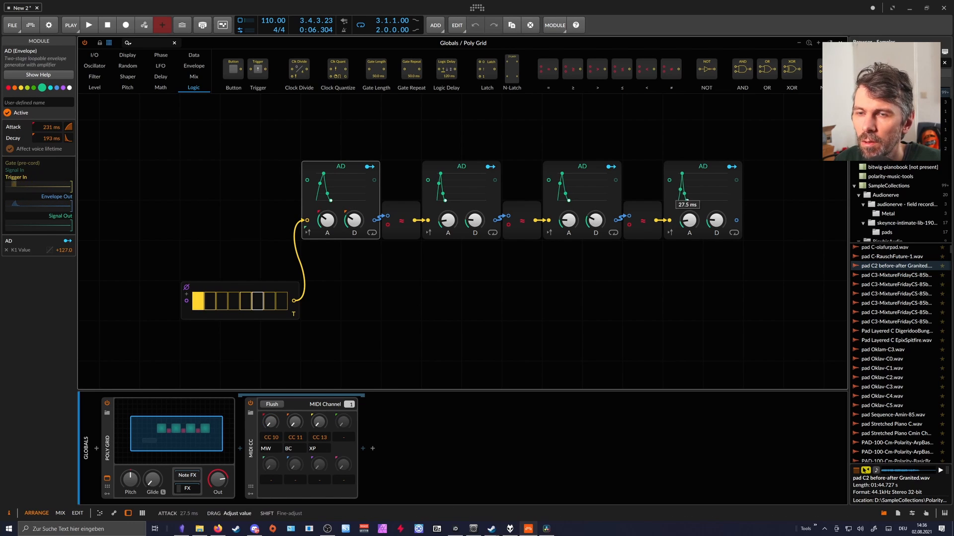
drag(689, 220, 690, 182)
drag(716, 221, 716, 210)
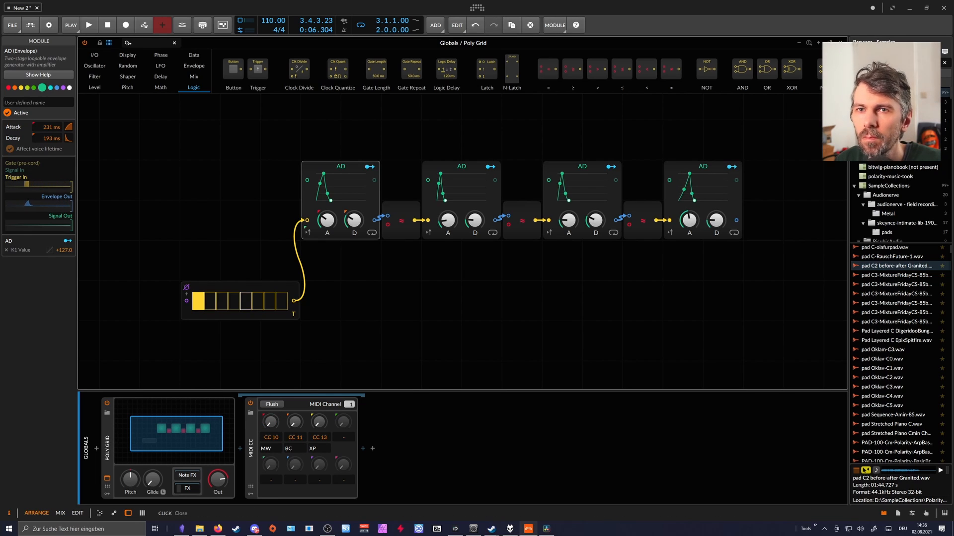
Show the pad track's CC 10 Filter and start playback to hear the chained envelopes modulate it.
click(216, 401)
click(114, 80)
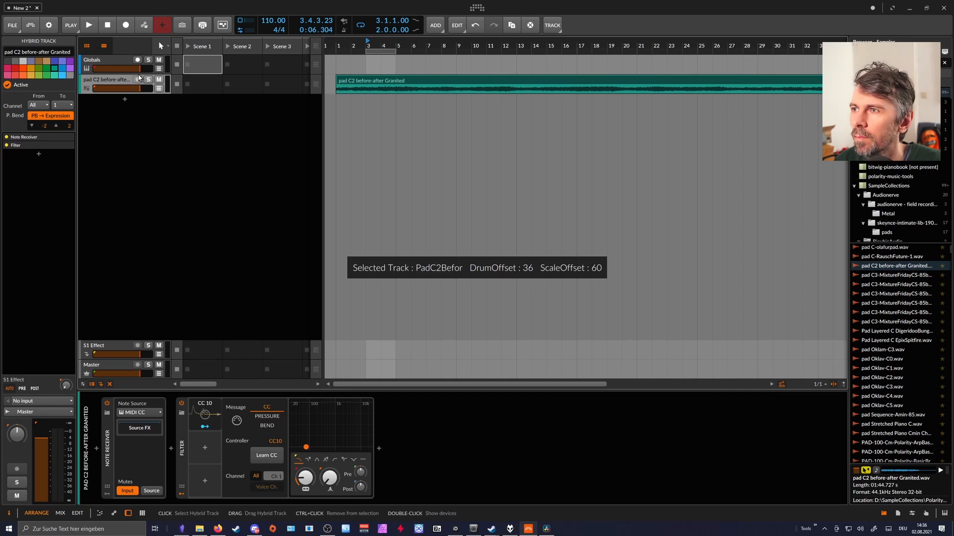
key(space)
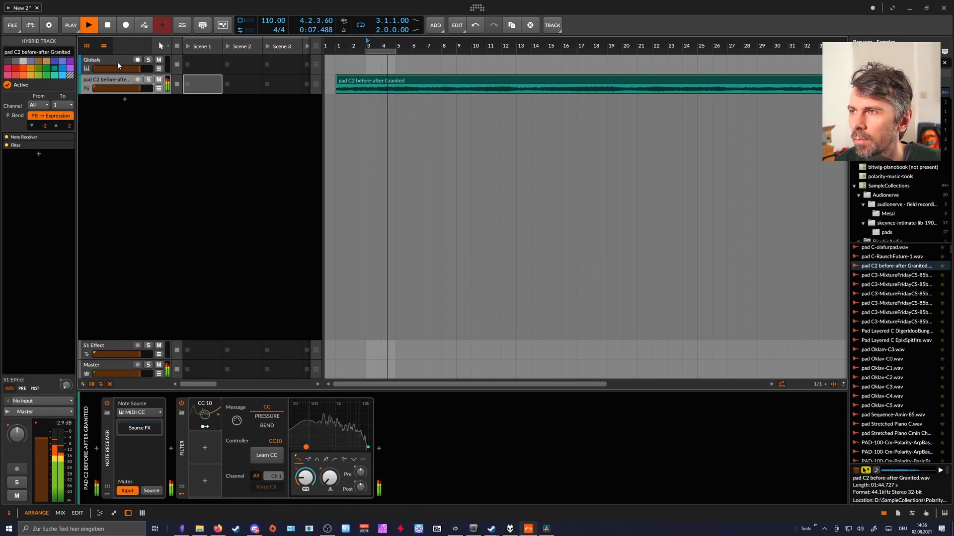
Fine-tune the chained envelopes in the Globals Poly Grid during playback, bringing the first to 104 ms attack and 47.4 ms decay, and stop playback.
key(Up)
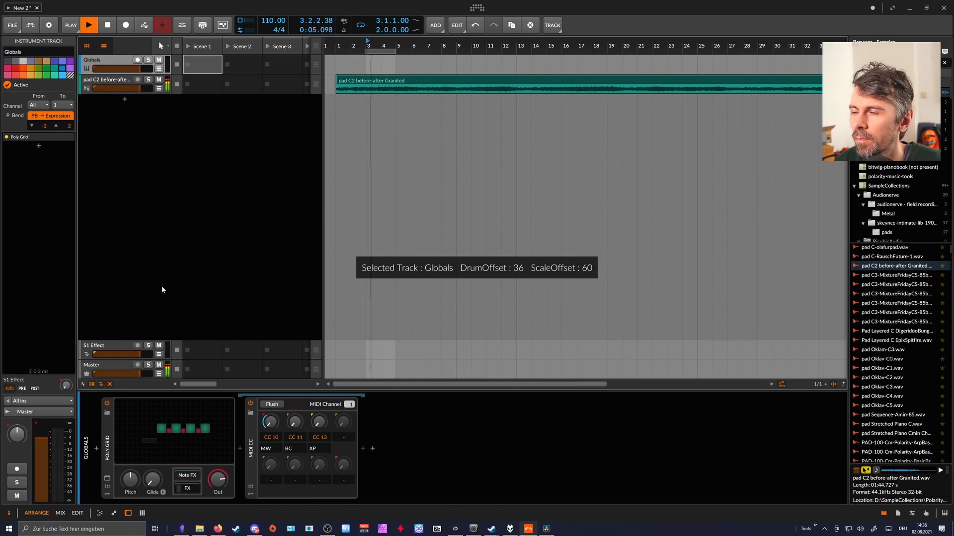
click(187, 431)
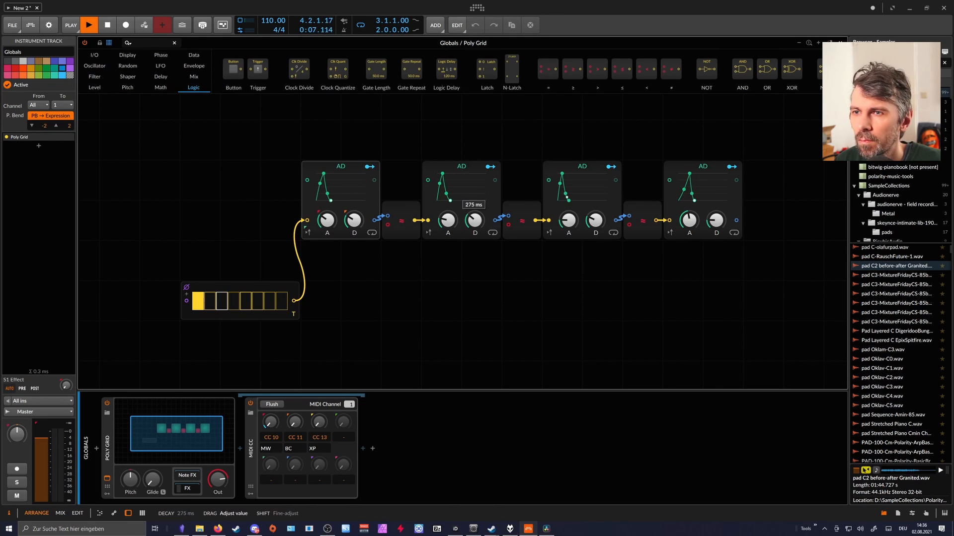
drag(564, 218, 565, 210)
drag(593, 221, 592, 214)
drag(568, 220, 590, 217)
drag(327, 221, 354, 222)
drag(690, 219, 690, 225)
drag(719, 217, 719, 221)
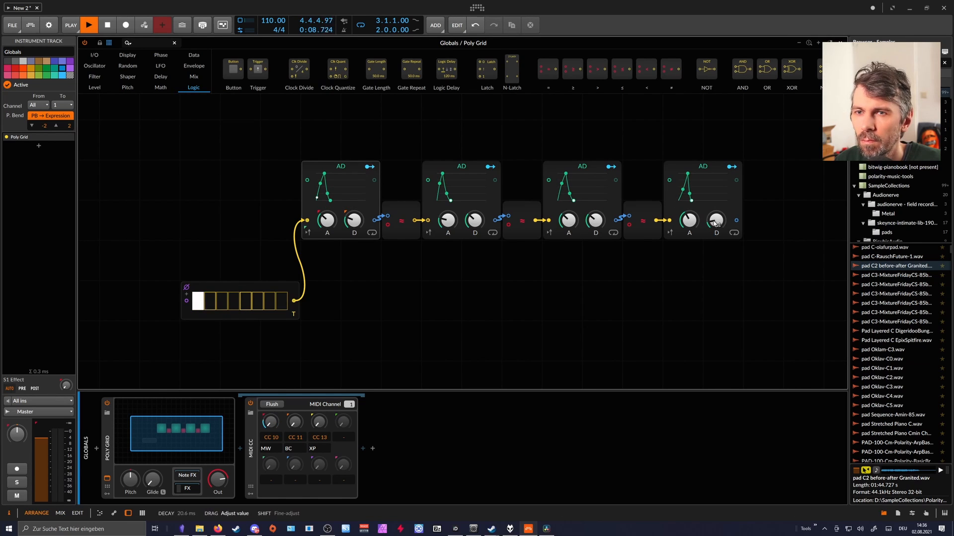
drag(354, 220, 354, 223)
key(space)
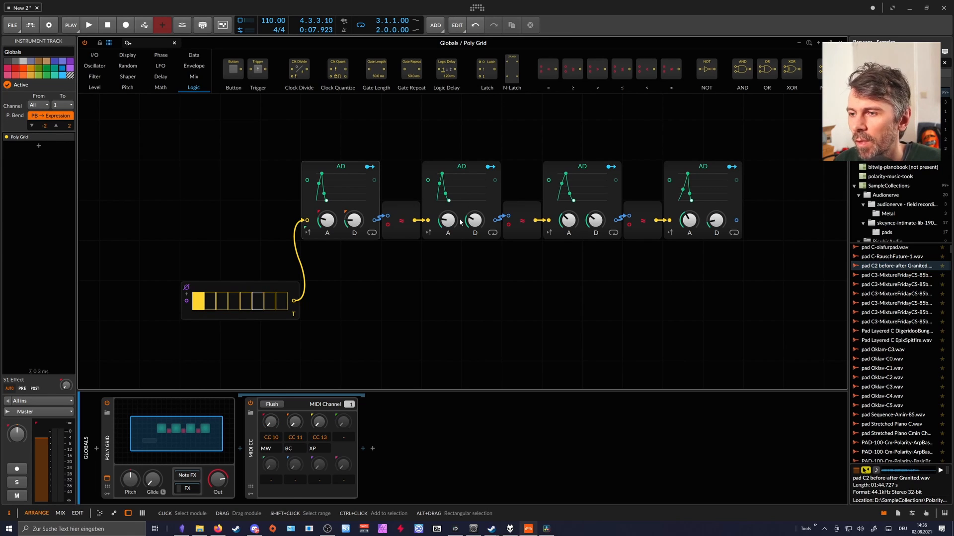
Delete the Gates module, the comparisons and the extra envelopes, keeping only the first AD envelope.
drag(738, 246, 248, 174)
click(262, 285)
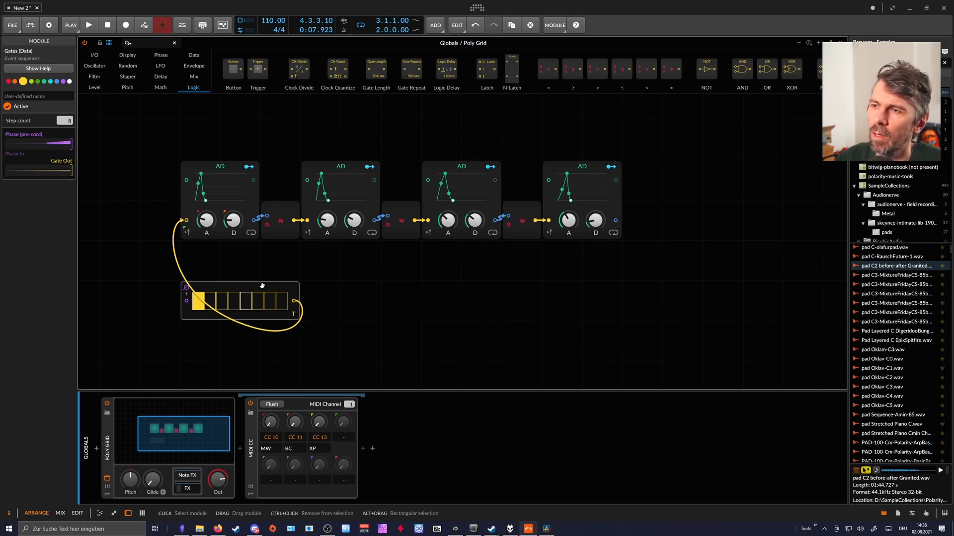
key(Delete)
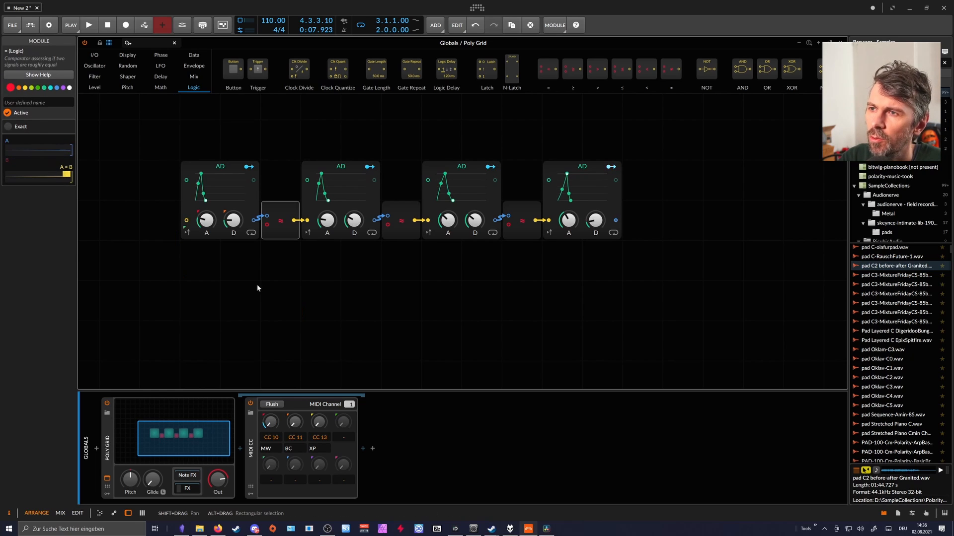
drag(639, 267, 284, 198)
key(Delete)
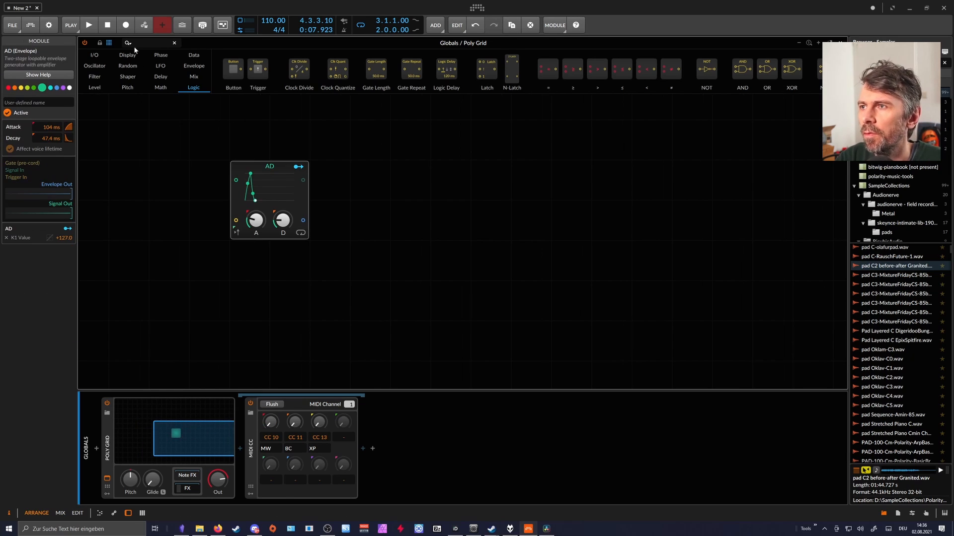
Add a Clock Quantize module feeding the AD envelope's trigger input, clocked by a Triggers module with N = 16 and triggered by one with N = 4.
text(clock)
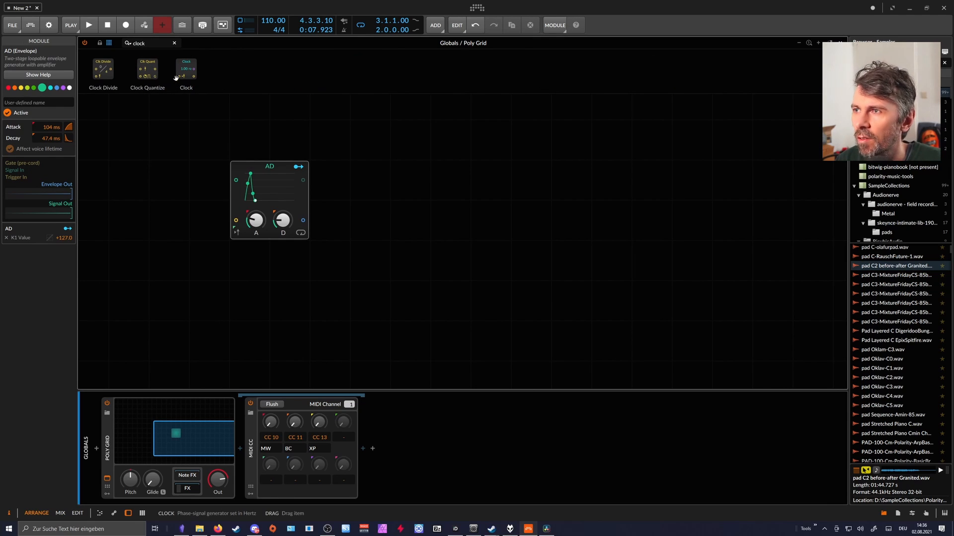
drag(147, 70, 170, 220)
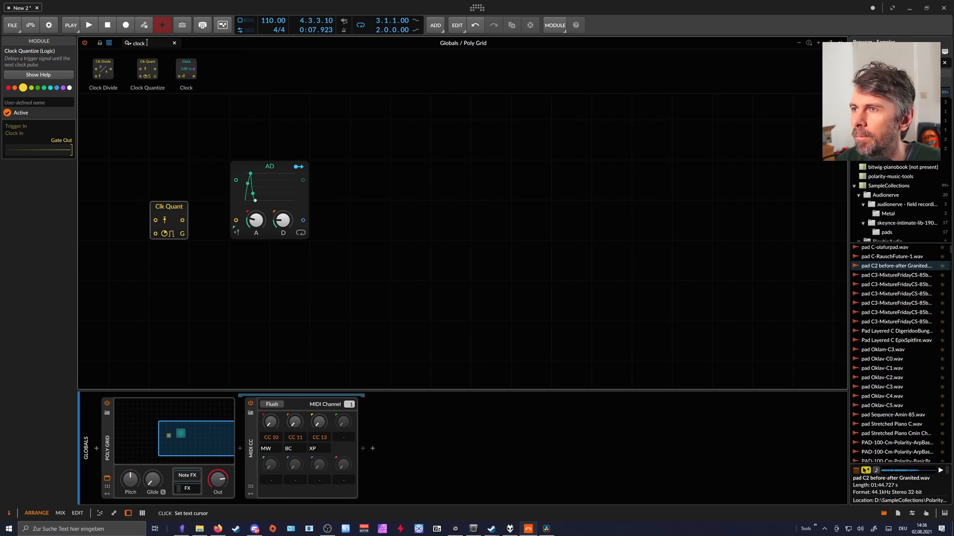
text(trigger)
drag(129, 70, 135, 258)
click(182, 233)
drag(184, 220, 236, 220)
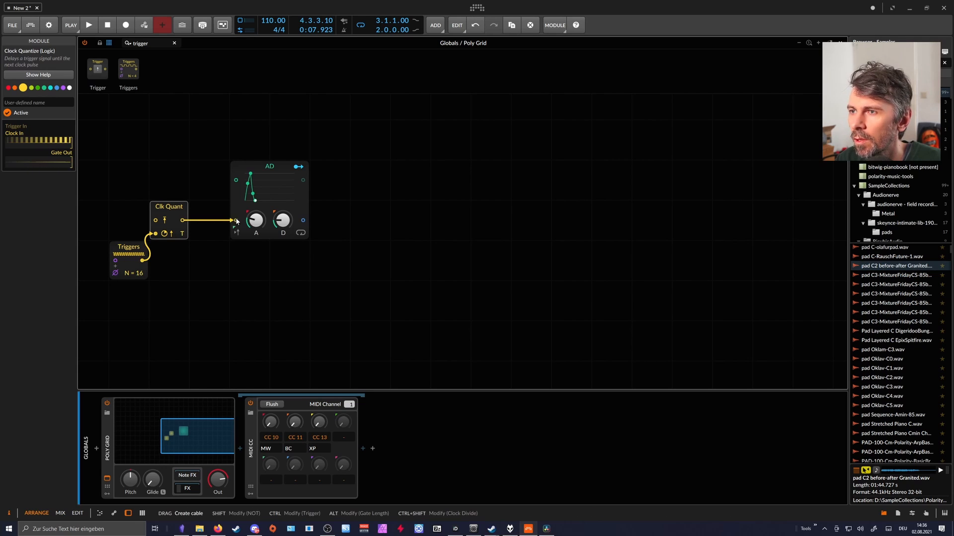
mouse_move(128, 72)
mouse_down()
mouse_move(143, 139)
mouse_move(144, 220)
mouse_move(156, 220)
mouse_up()
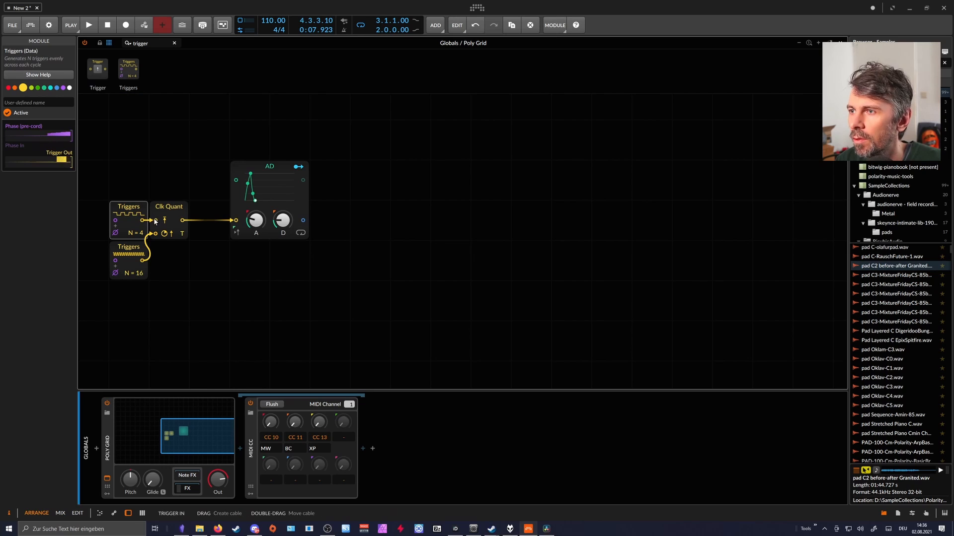
Shorten the envelope's attack, set its decay to 364 ms, and duplicate the envelope together with its trigger modules.
mouse_move(256, 220)
mouse_down()
mouse_move(256, 243)
mouse_move(277, 214)
mouse_up()
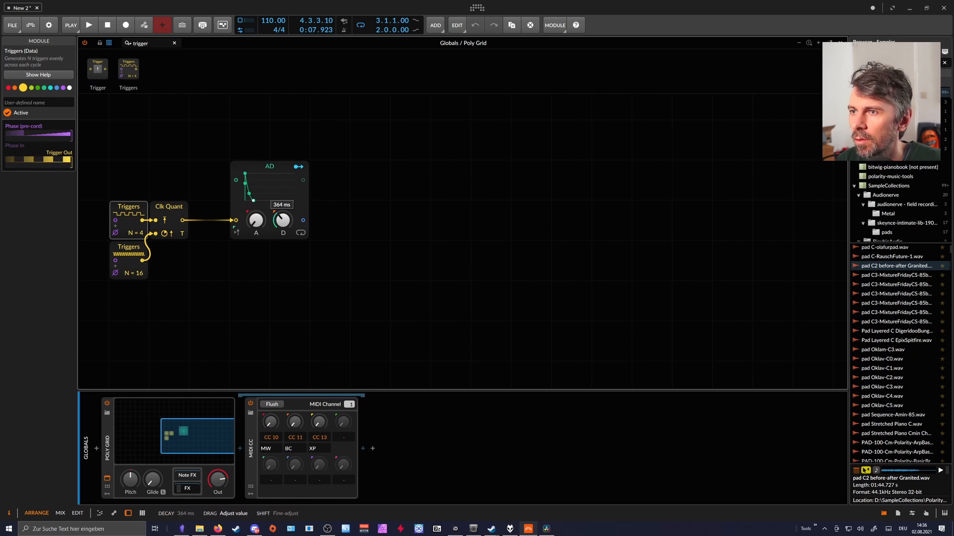
click(288, 265)
ctrl+drag(126, 206, 365, 206)
Map the second envelope's modulation to the CC 10 knob and duplicate its trigger group with the envelope as a third one.
click(298, 168)
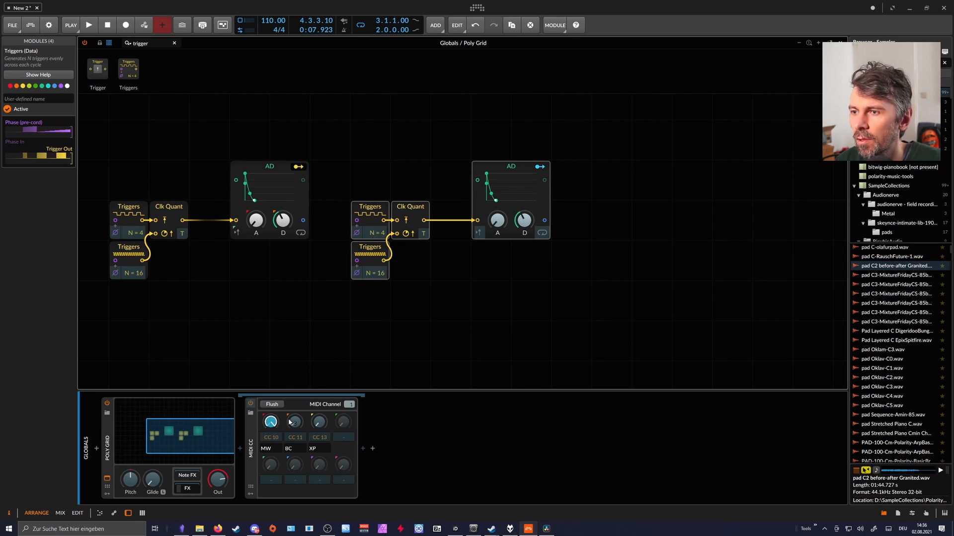
click(539, 167)
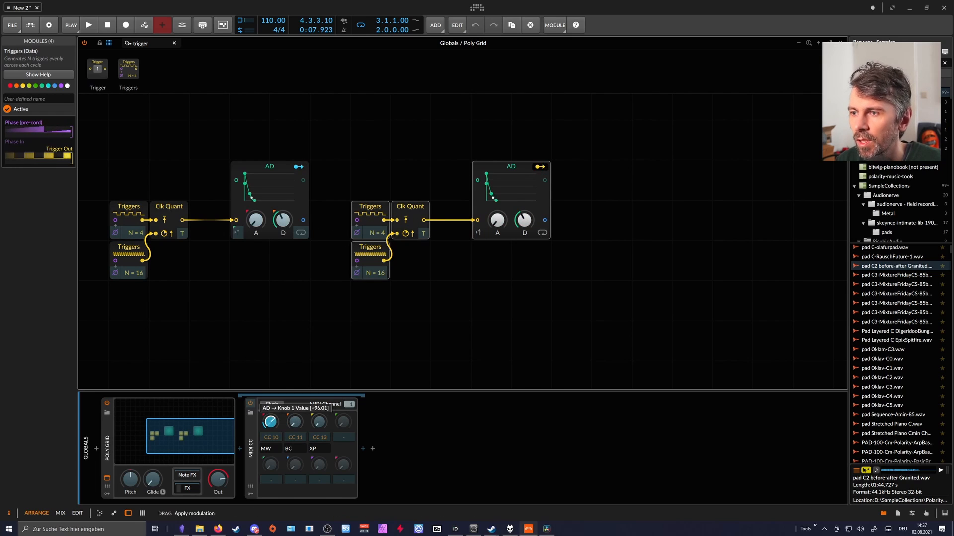
drag(532, 303, 378, 171)
ctrl+drag(376, 208, 614, 231)
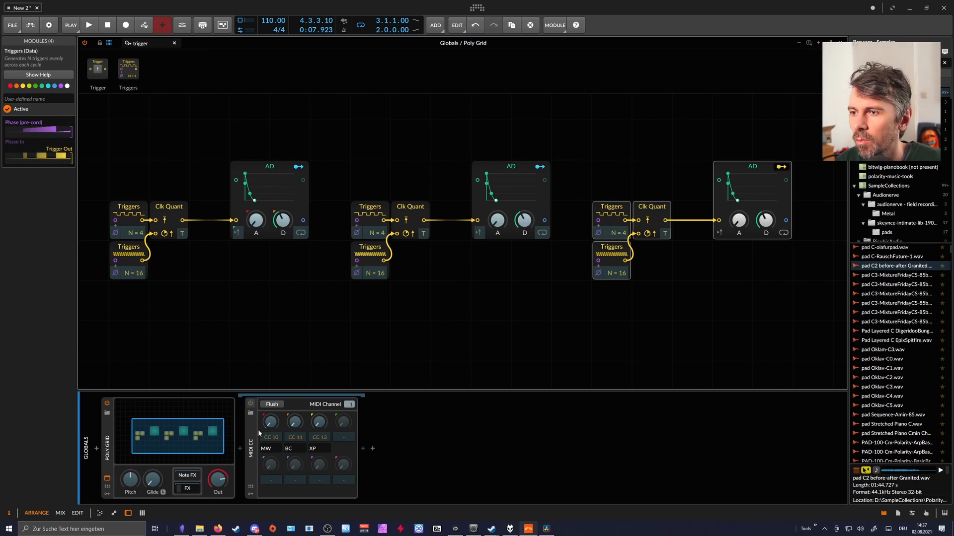
Map the third envelope to the CC 10 knob, and set the upper Triggers modules to N = 6 in the second group and N = 9 in the third.
click(781, 167)
drag(381, 232, 381, 222)
drag(618, 233, 618, 213)
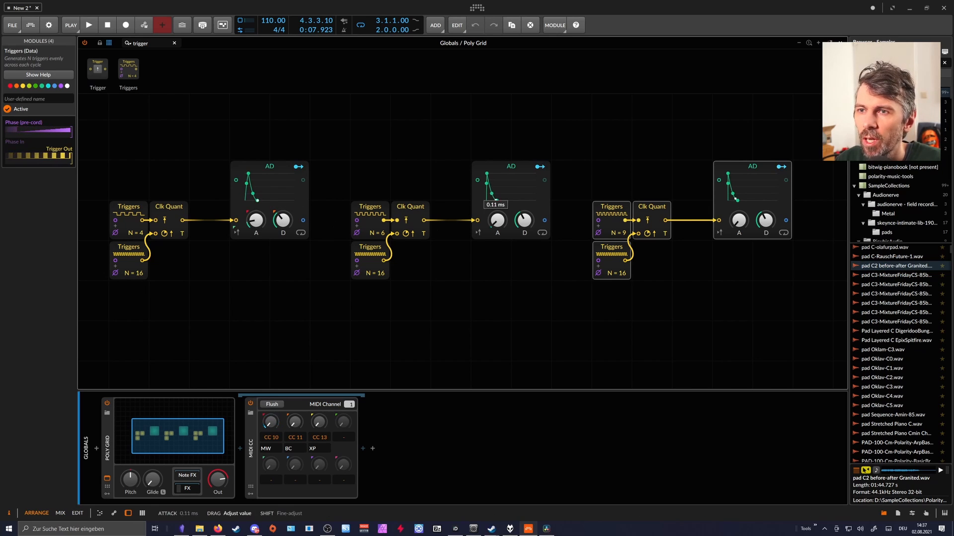
Adjust the third envelope's attack and decay, and inspect the CC 10 modulator on the pad track's Filter.
drag(736, 197, 743, 193)
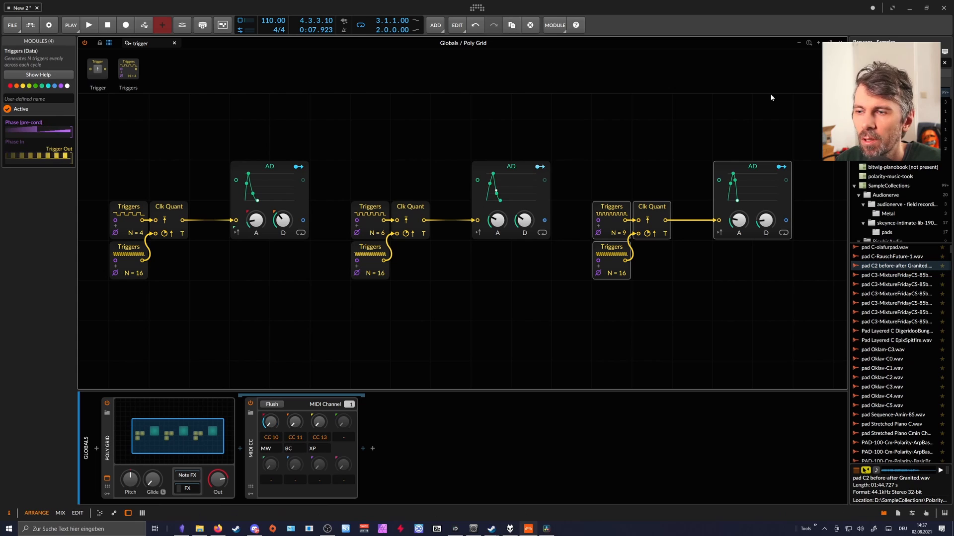
click(839, 43)
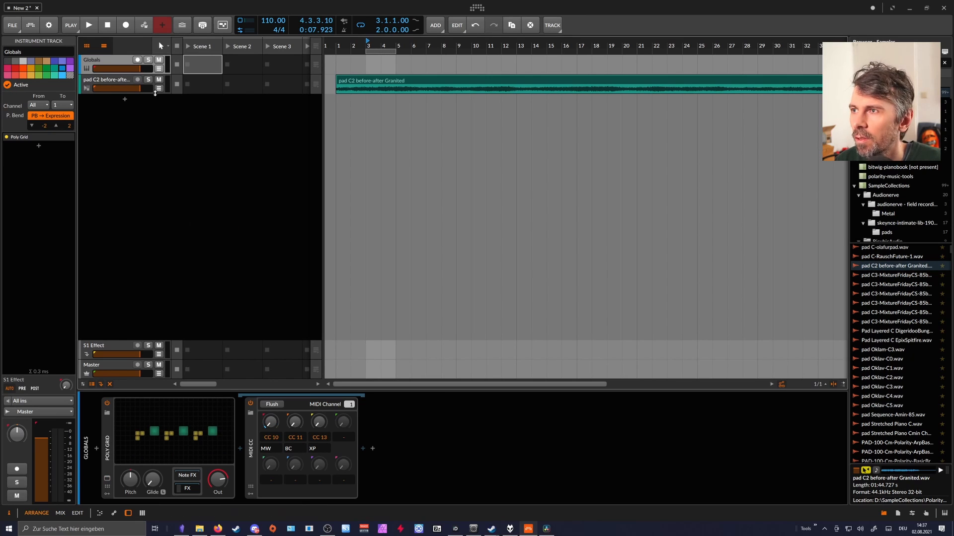
click(121, 80)
click(200, 413)
click(200, 412)
click(200, 412)
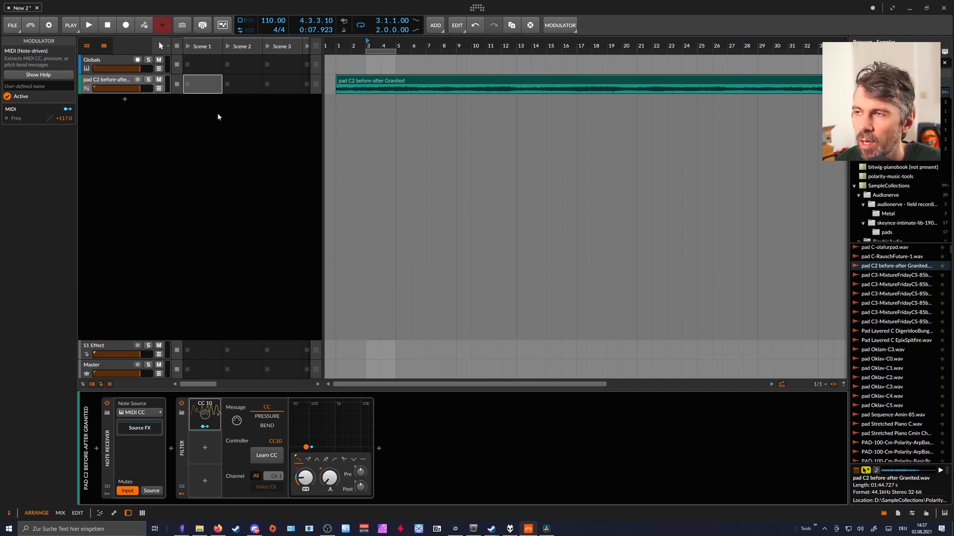
Reduce the third envelope's attack to its minimum and fine-tune the second envelope's decay in the Globals Poly Grid.
click(122, 66)
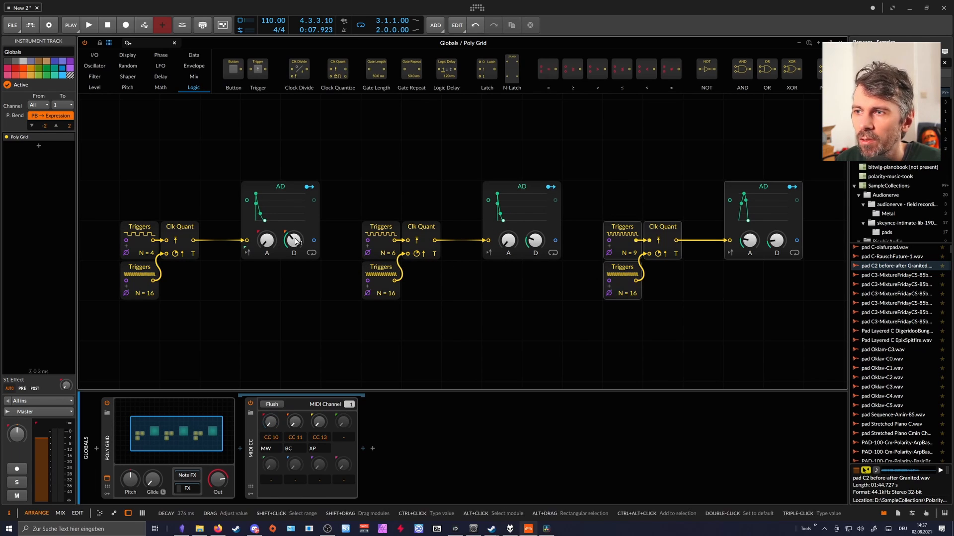
drag(750, 240, 776, 230)
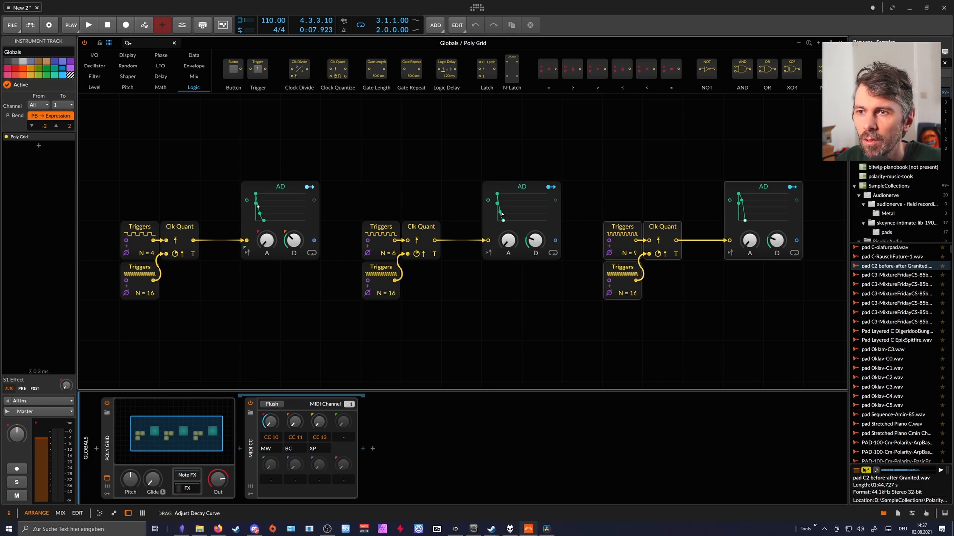
drag(535, 240, 535, 235)
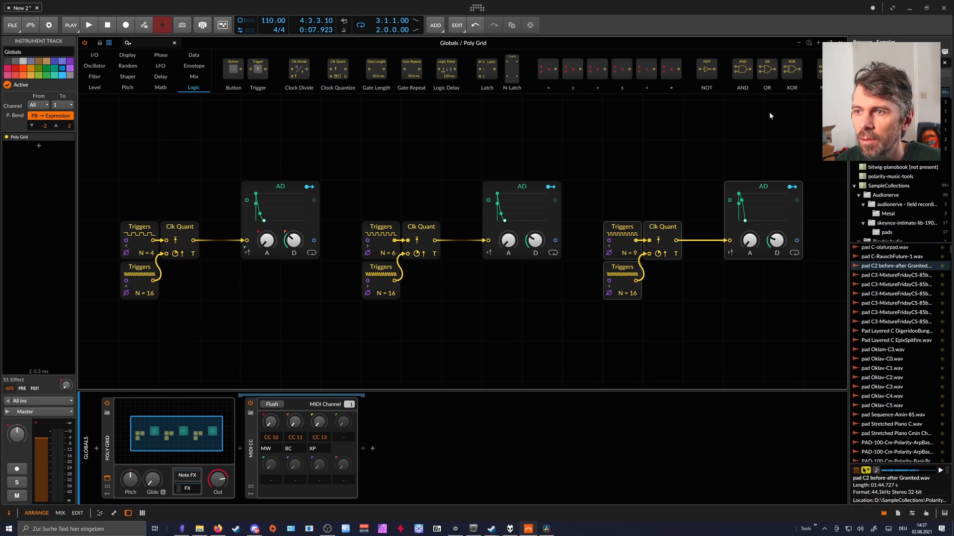
click(840, 43)
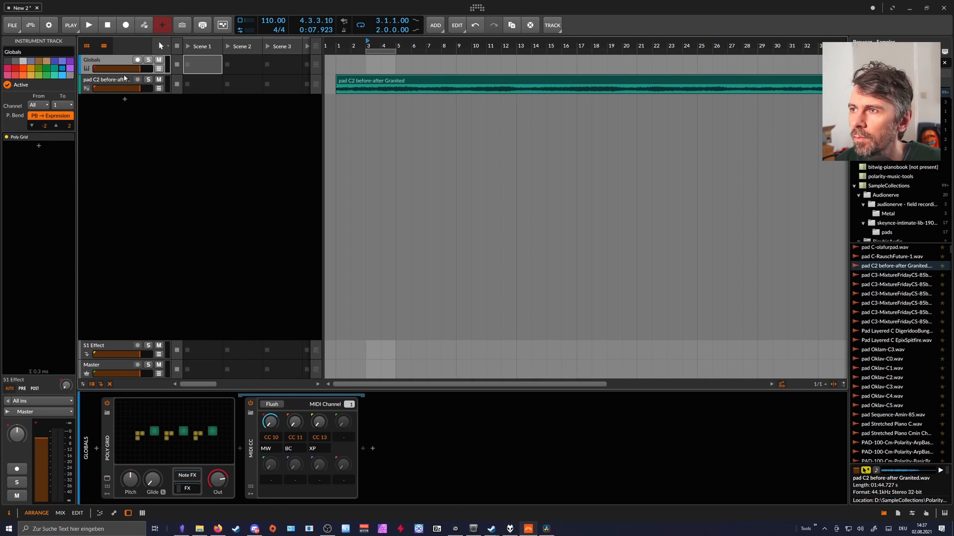
Play back the pad track and lower the cutoff frequency of its Filter while the CC 10 modulation runs.
click(107, 80)
key(space)
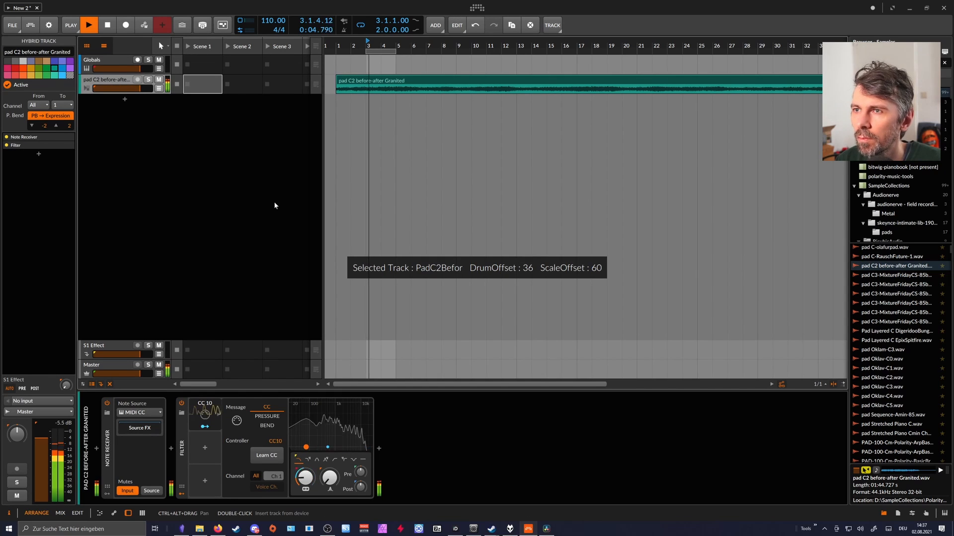
mouse_move(305, 478)
mouse_down()
mouse_move(306, 493)
mouse_move(305, 463)
mouse_up()
click(215, 430)
click(215, 430)
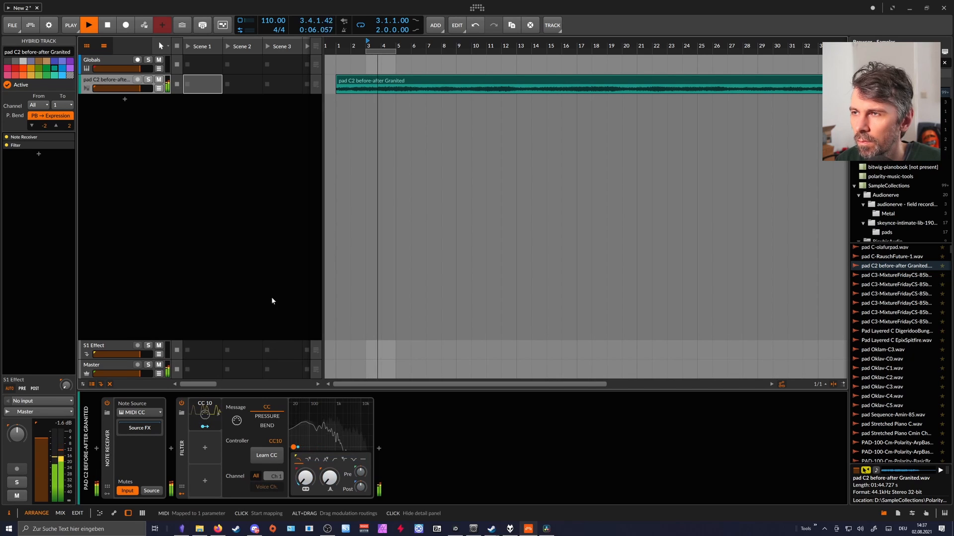
Set the three upper Triggers modules to N = 5, 3 and 6, lengthen the second envelope's attack to 234 ms, and stop playback.
click(121, 61)
click(192, 421)
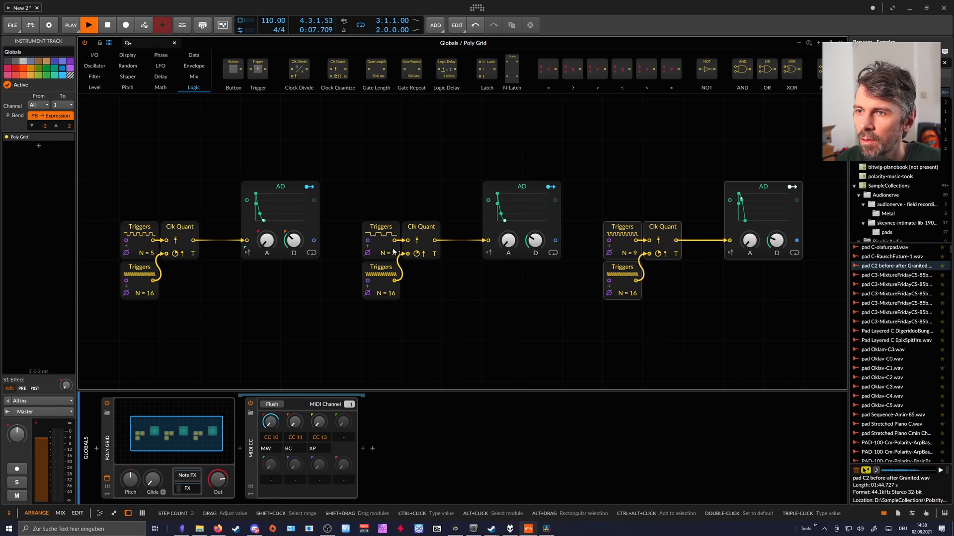
click(508, 240)
drag(507, 241, 507, 226)
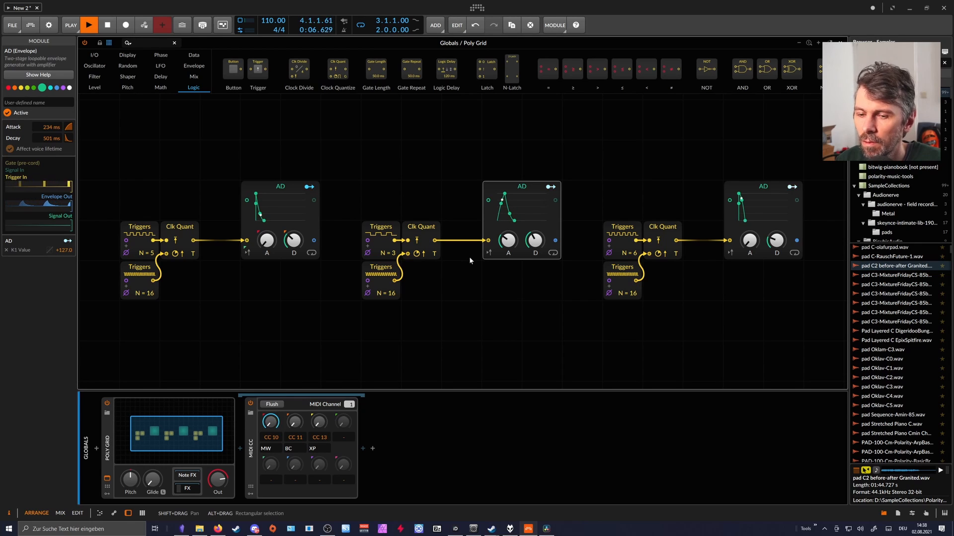
click(840, 43)
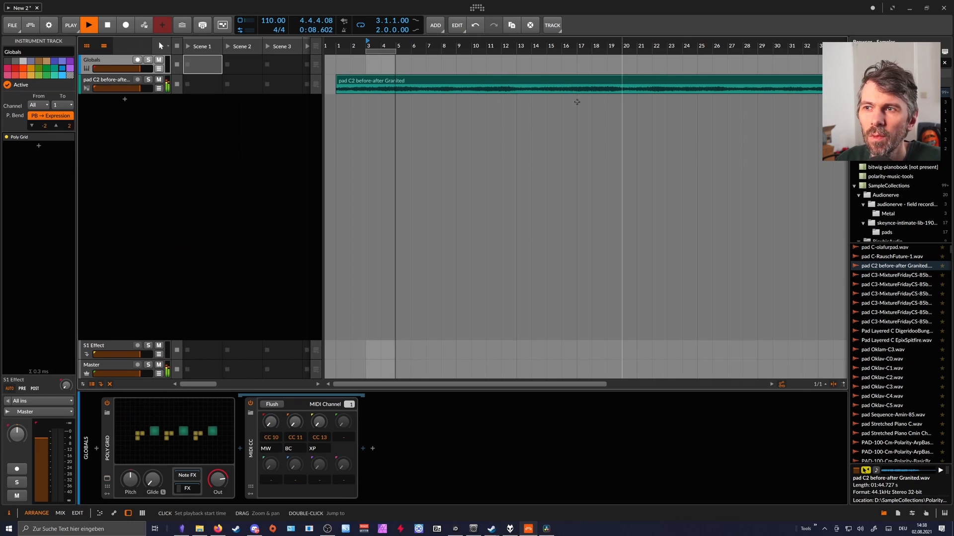
key(space)
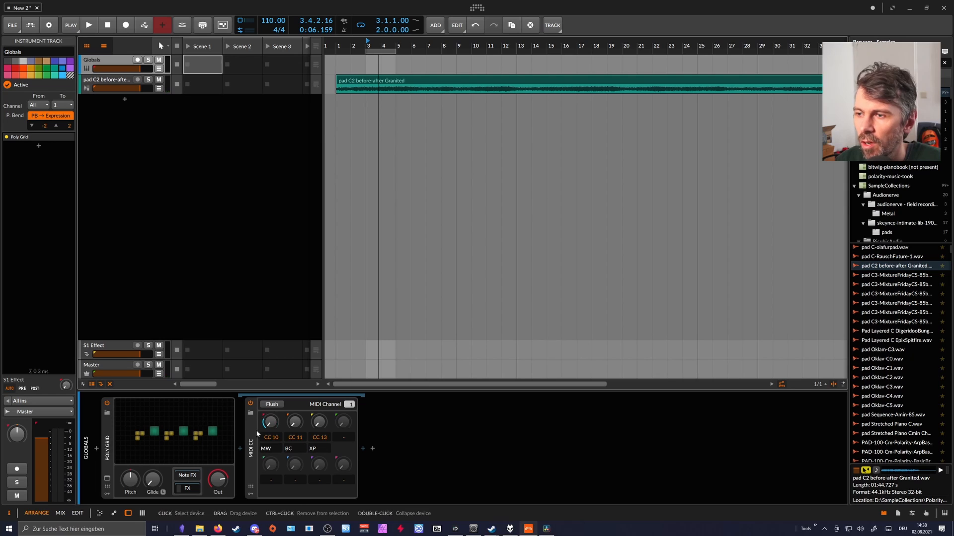
click(110, 81)
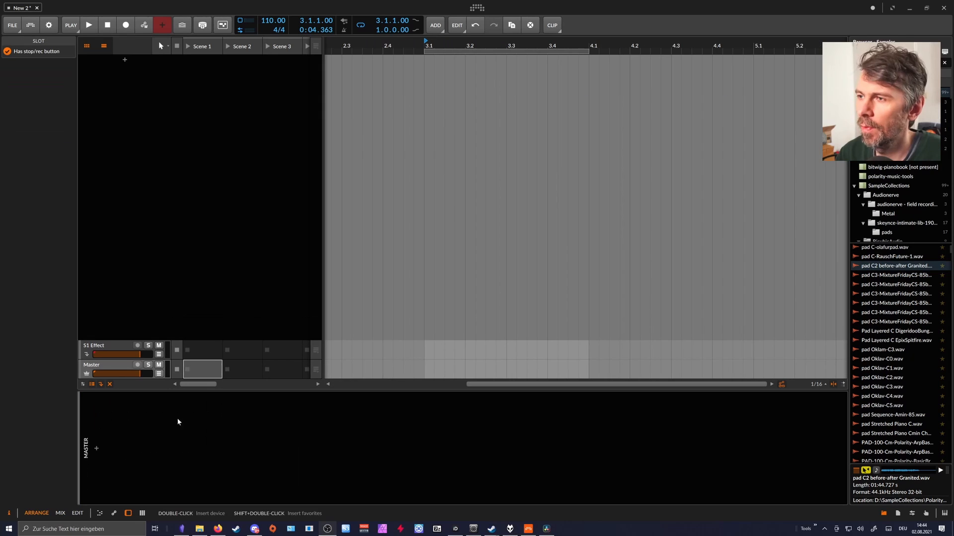
Add two instrument tracks to the empty project.
right_click(154, 62)
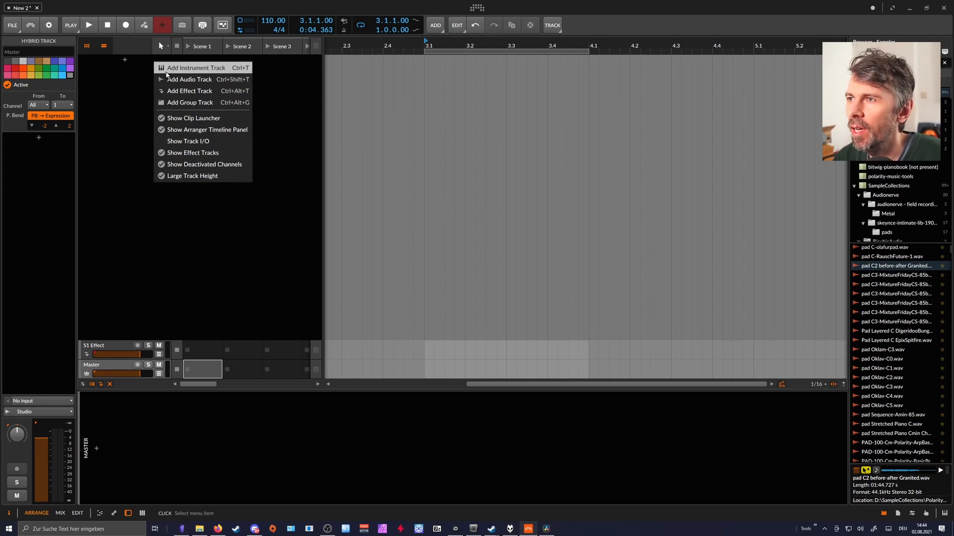
click(196, 67)
right_click(145, 83)
click(197, 91)
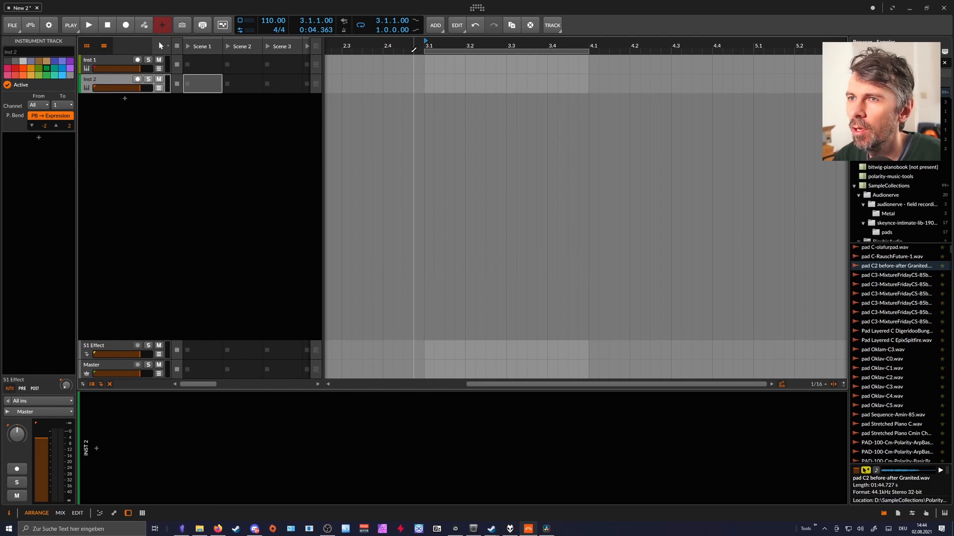
drag(434, 46, 395, 46)
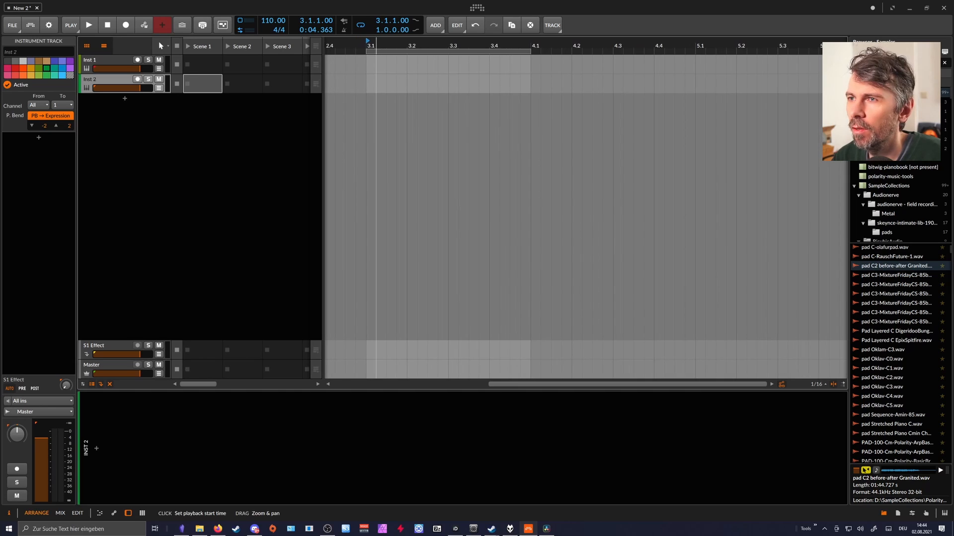
Create a one-bar clip at bar 3 on Inst 1 and draw seven sixteenth notes in it, starting and ending on C2.
double_click(407, 66)
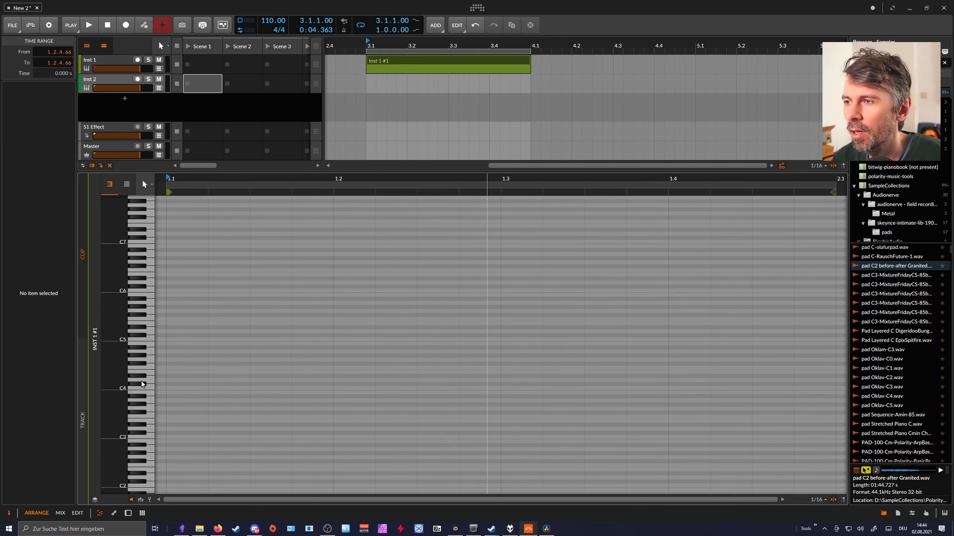
scroll(155, 405, down, 3)
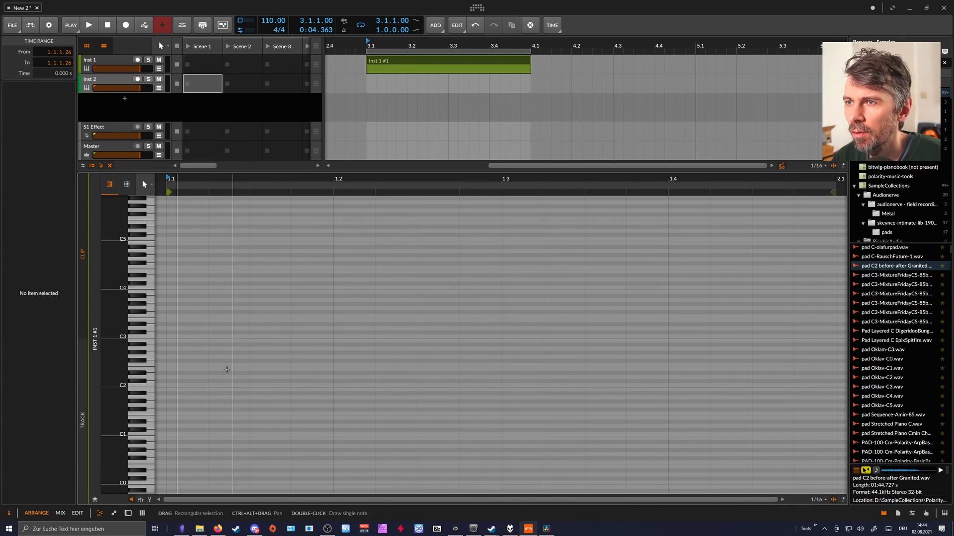
double_click(182, 385)
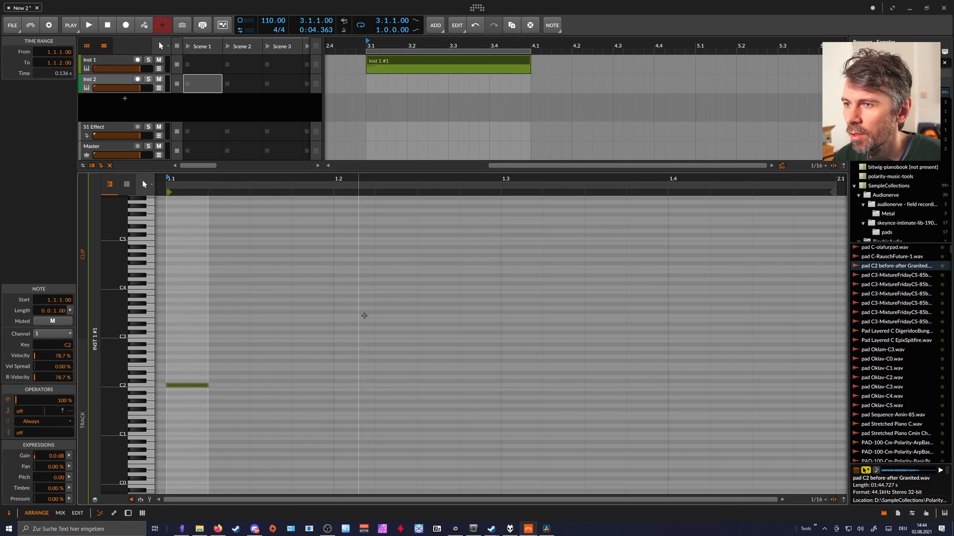
double_click(396, 304)
double_click(571, 373)
click(693, 291)
double_click(694, 291)
double_click(731, 324)
double_click(772, 369)
double_click(809, 386)
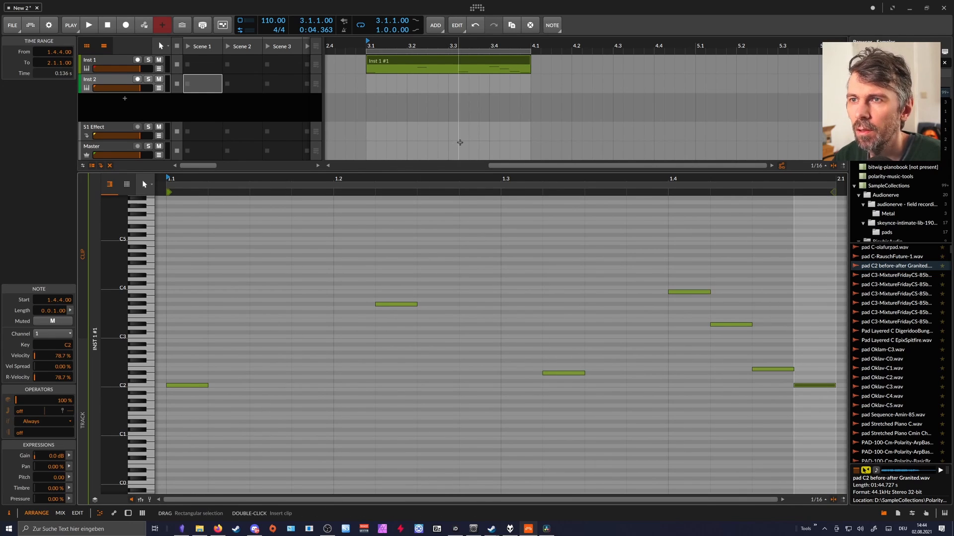
Create a one-bar clip at bar 3 on Inst 2 and draw six sixteenth notes in it, ranging from A#3 to G#6.
click(391, 56)
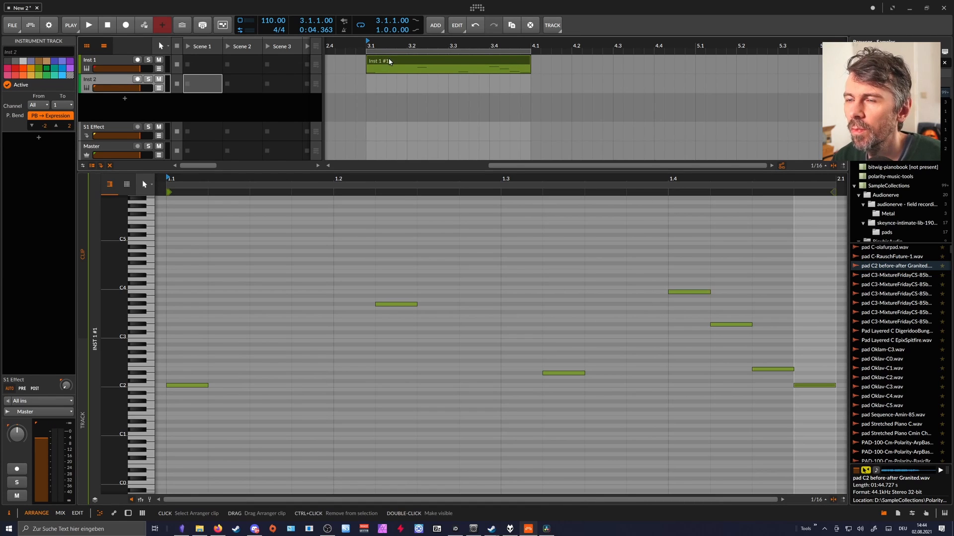
double_click(436, 84)
click(260, 323)
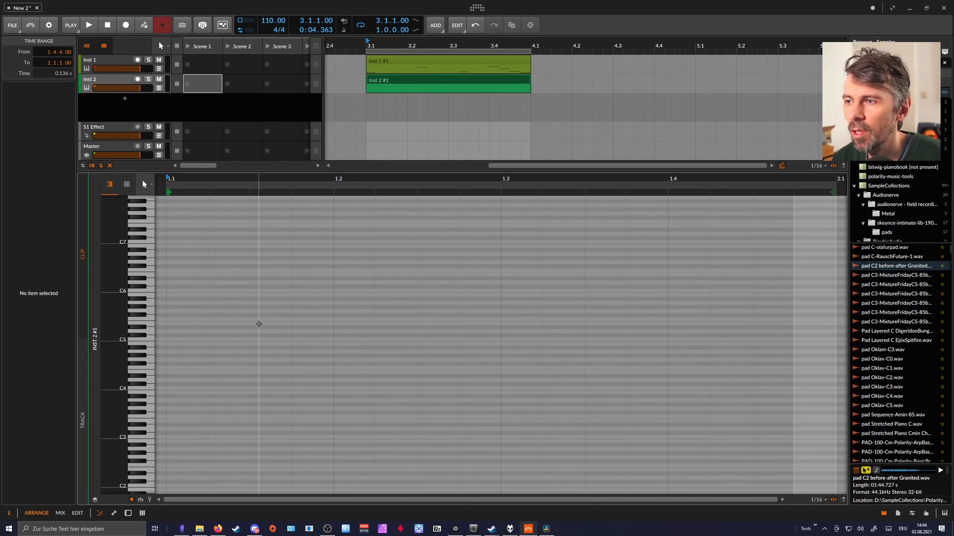
double_click(287, 372)
double_click(349, 397)
click(352, 351)
double_click(354, 351)
double_click(437, 324)
double_click(522, 287)
double_click(632, 258)
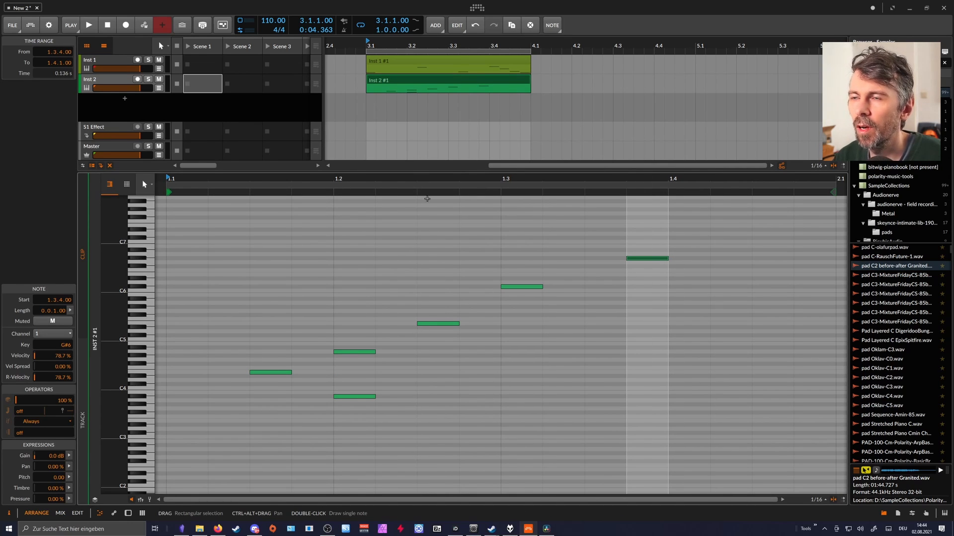
Compare the note patterns of the Inst 1 and Inst 2 clips.
click(411, 63)
click(388, 80)
click(396, 61)
click(395, 79)
click(395, 61)
click(393, 80)
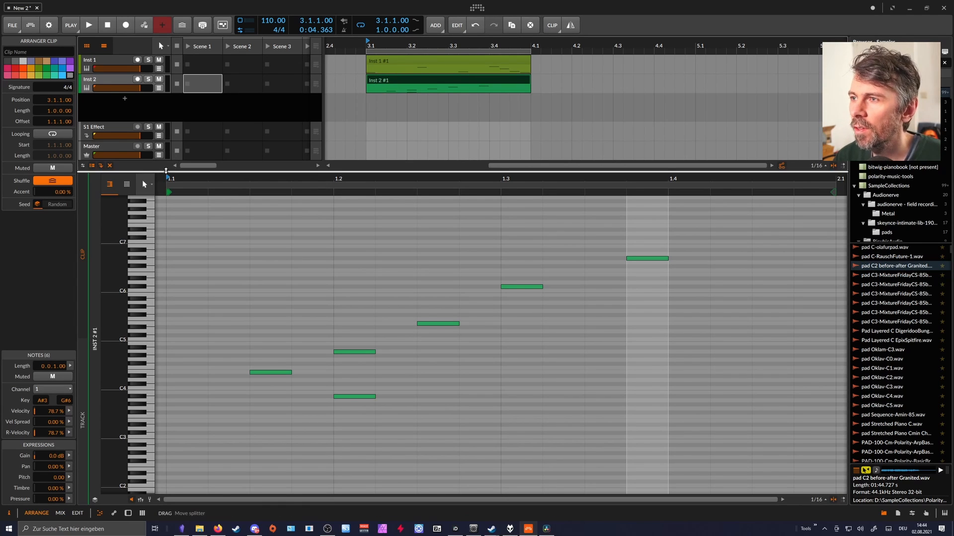
Enlarge the arranger area above the note editor and duplicate the Inst 2 track with its clip.
drag(168, 171, 166, 270)
click(190, 126)
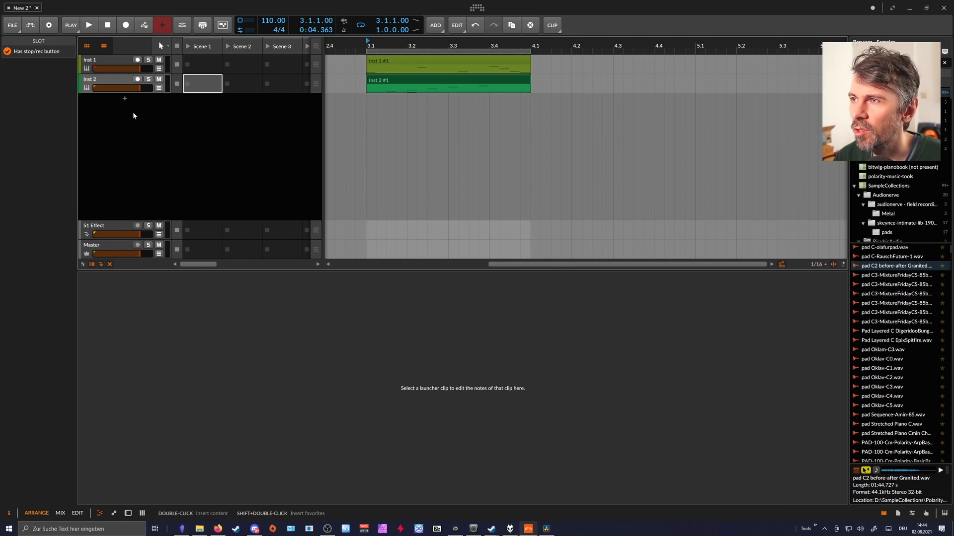
click(114, 82)
key(ctrl+d)
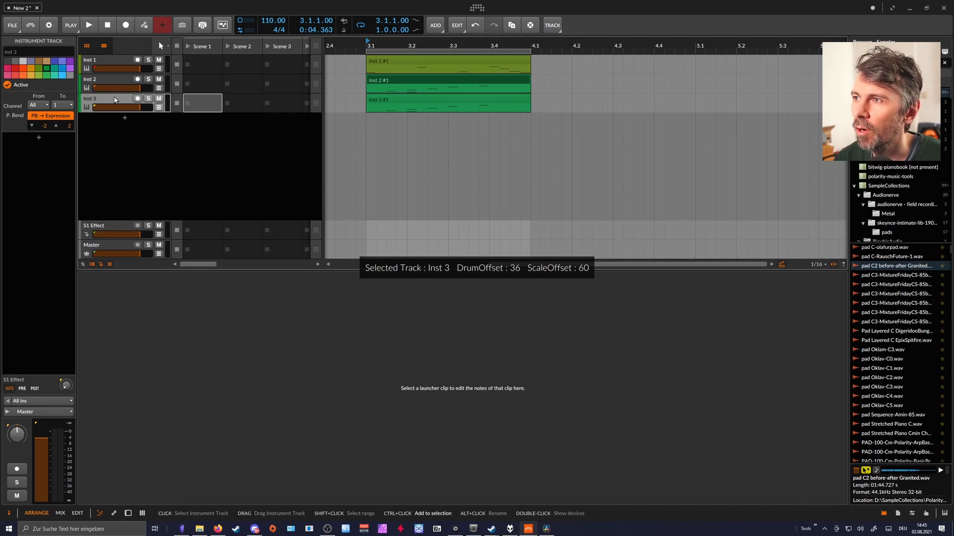
In the Inst 3 clip, delete the lower notes, shift the remaining two earlier, and add an F8 note at 1.1.2.
click(401, 101)
scroll(269, 383, down, 3)
drag(260, 334, 479, 489)
key(Delete)
scroll(516, 428, up, 3)
drag(518, 398, 494, 398)
drag(638, 366, 327, 379)
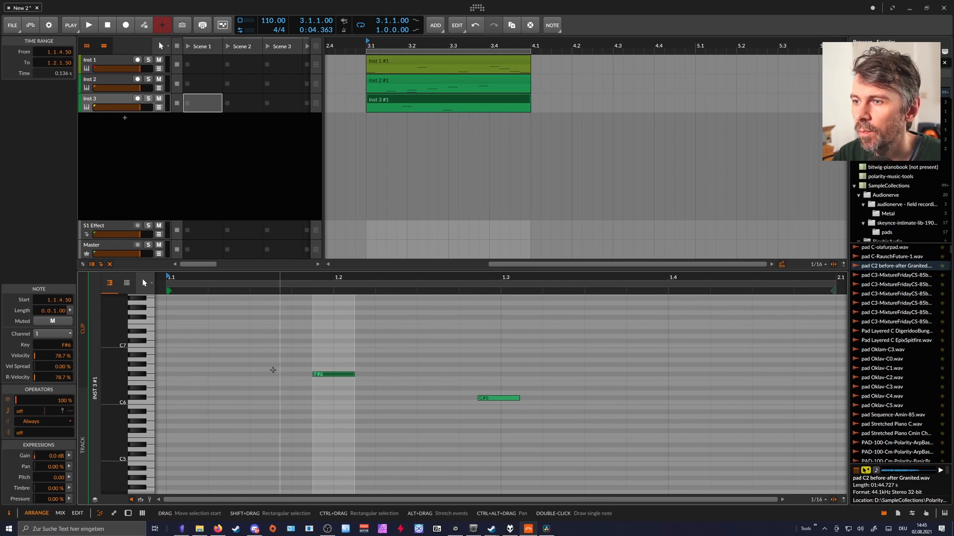
scroll(210, 320, up, 2)
double_click(211, 308)
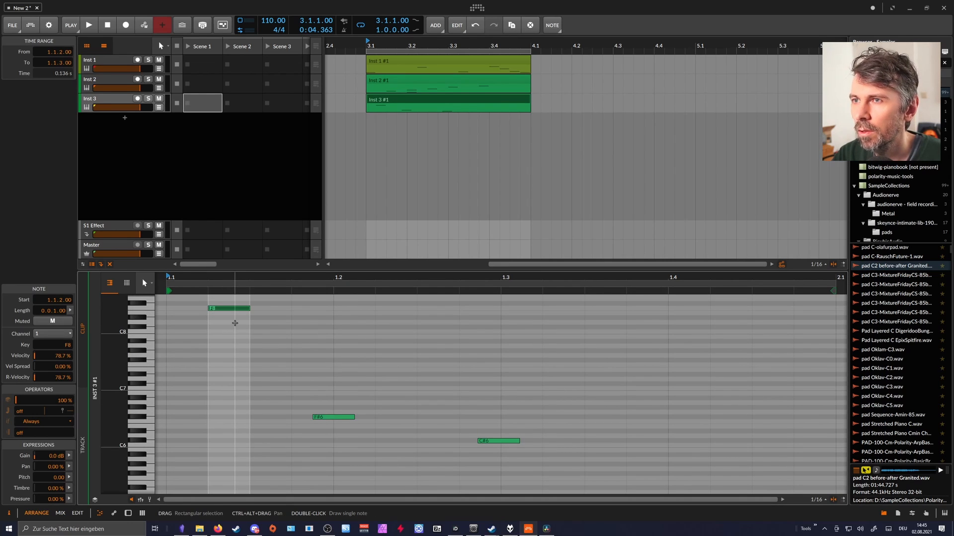
Add a fourth instrument track and insert a Note Receiver device on it.
click(131, 139)
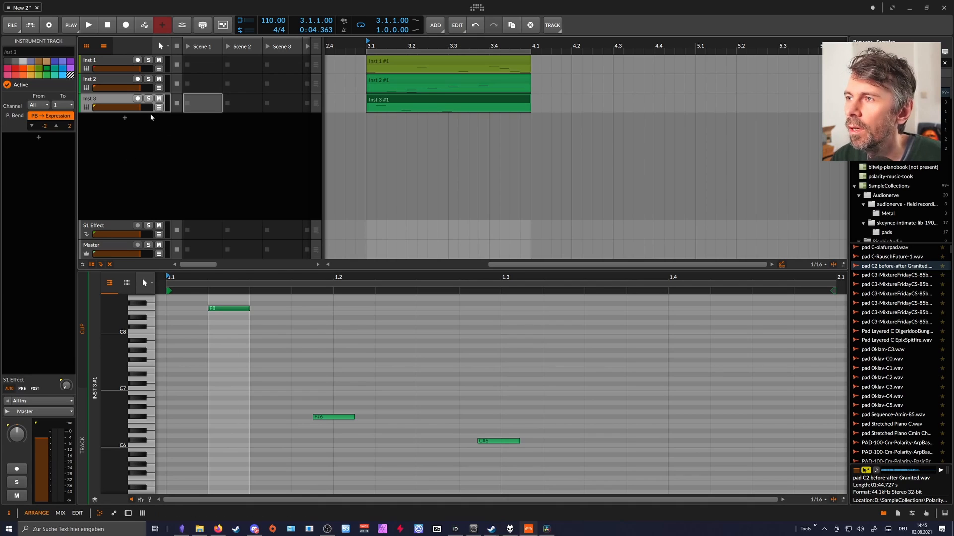
right_click(112, 129)
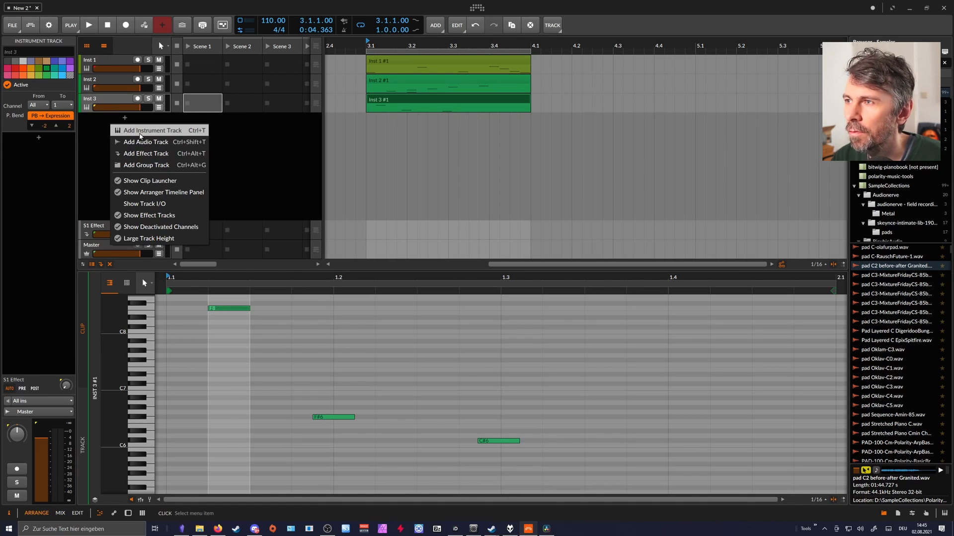
click(140, 130)
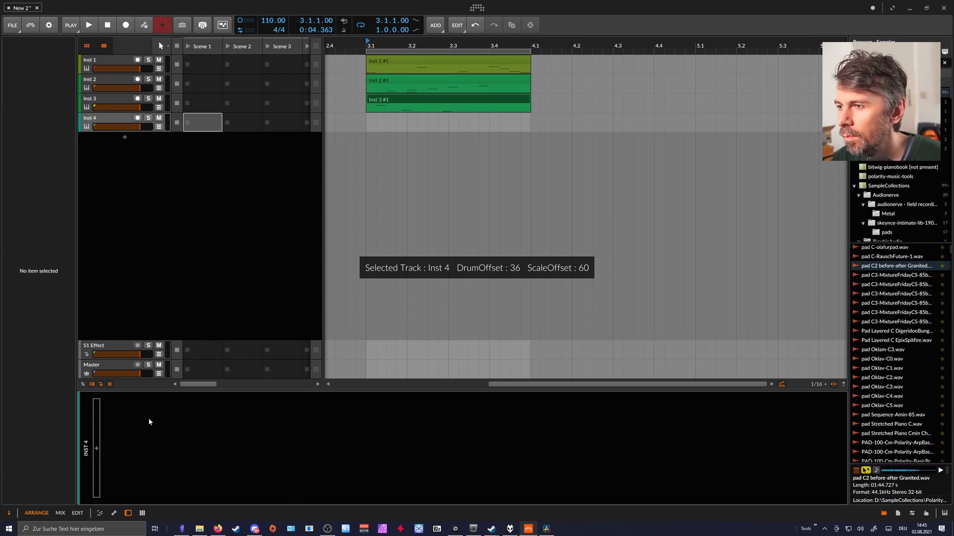
double_click(100, 448)
text(note)
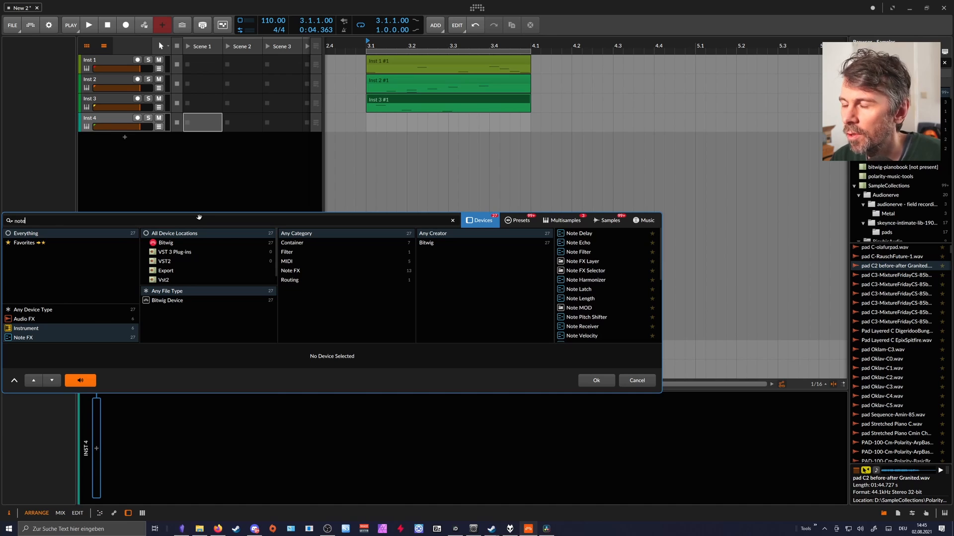
text( rece)
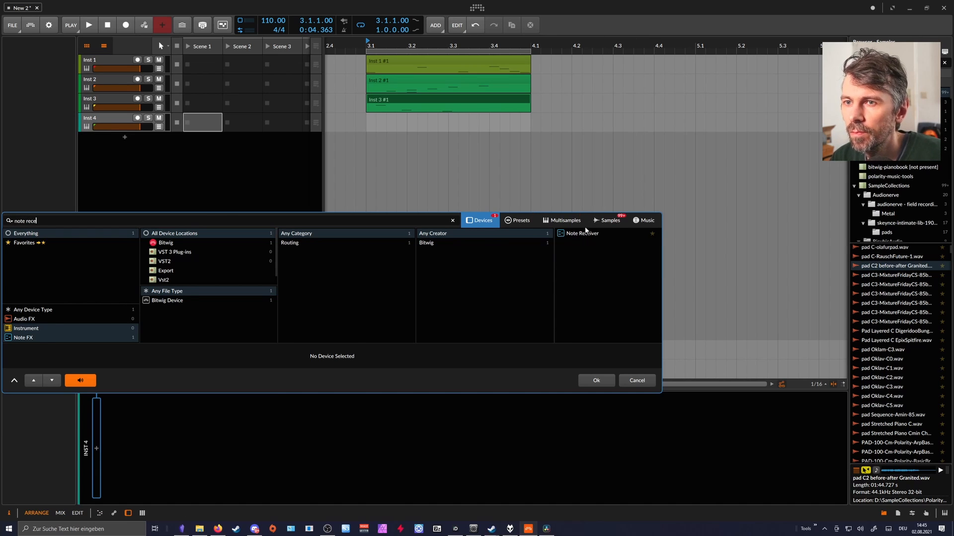
double_click(587, 234)
Set the Note Receiver's note source to Inst 1 and duplicate the device.
click(144, 413)
mouse_move(133, 443)
click(184, 442)
key(ctrl+d)
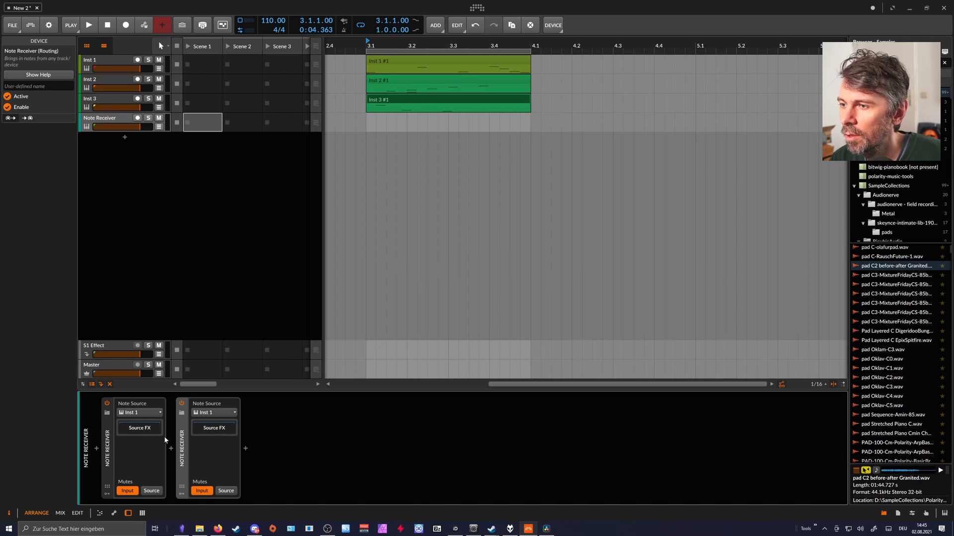
Set the second Note Receiver's note source to Inst 2.
click(215, 413)
mouse_move(229, 456)
click(287, 456)
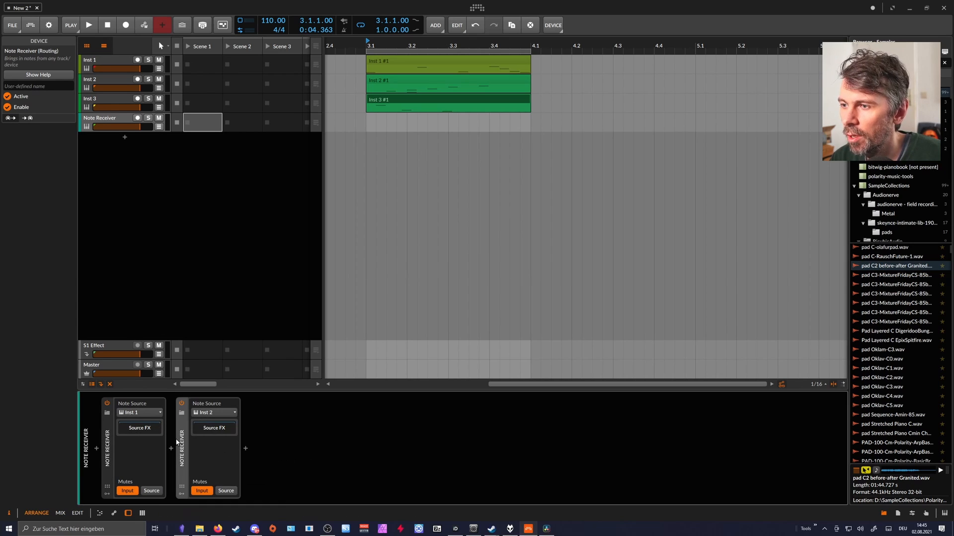
Duplicate the second Note Receiver, set the copy's source to Inst 3, and turn off the input mutes on both devices.
key(ctrl+d)
click(289, 412)
mouse_move(302, 468)
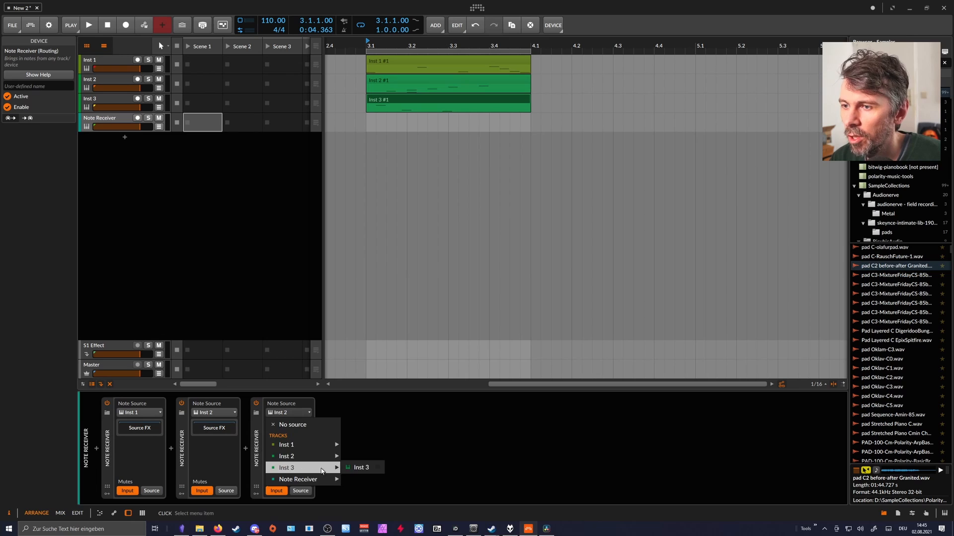
click(363, 467)
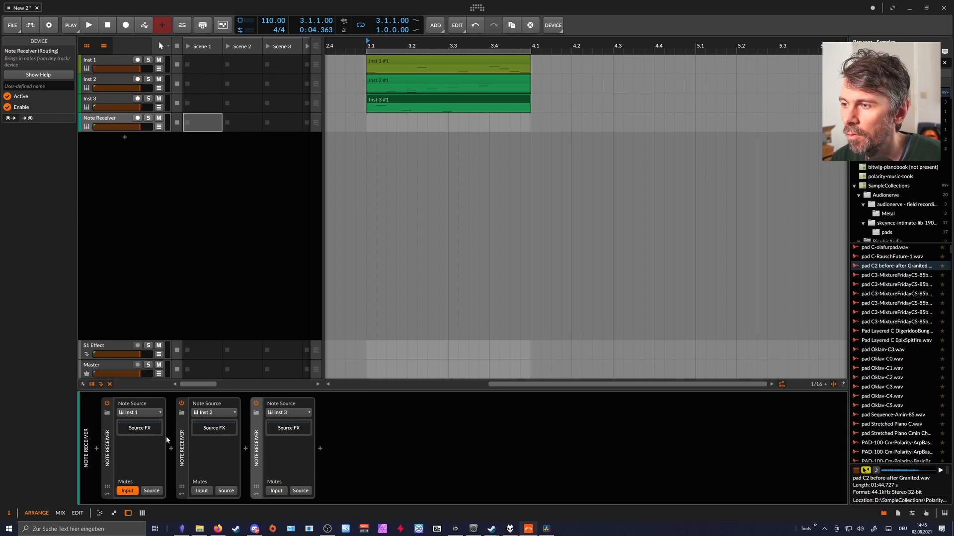
Add another instrument track below the Note Receiver track and set its note input to the Note Receiver track.
click(134, 153)
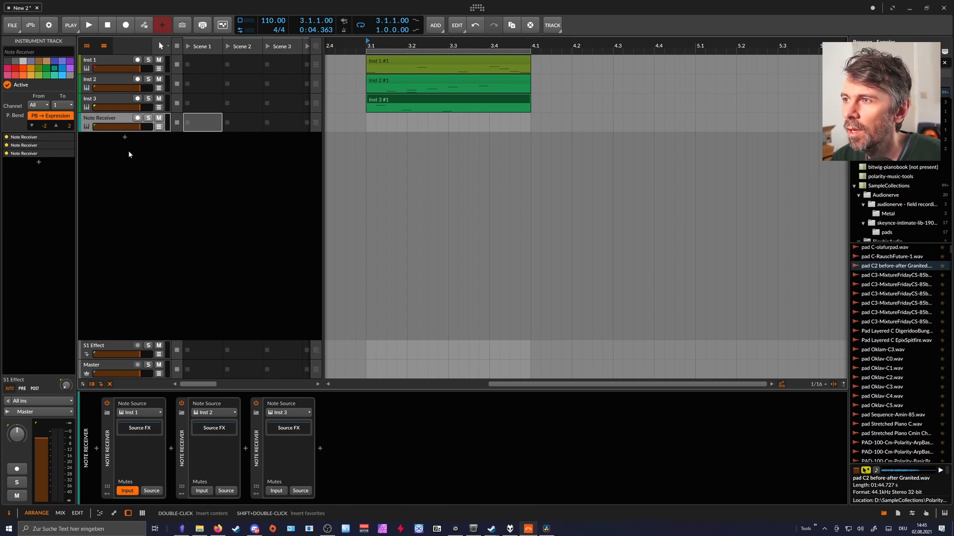
right_click(129, 151)
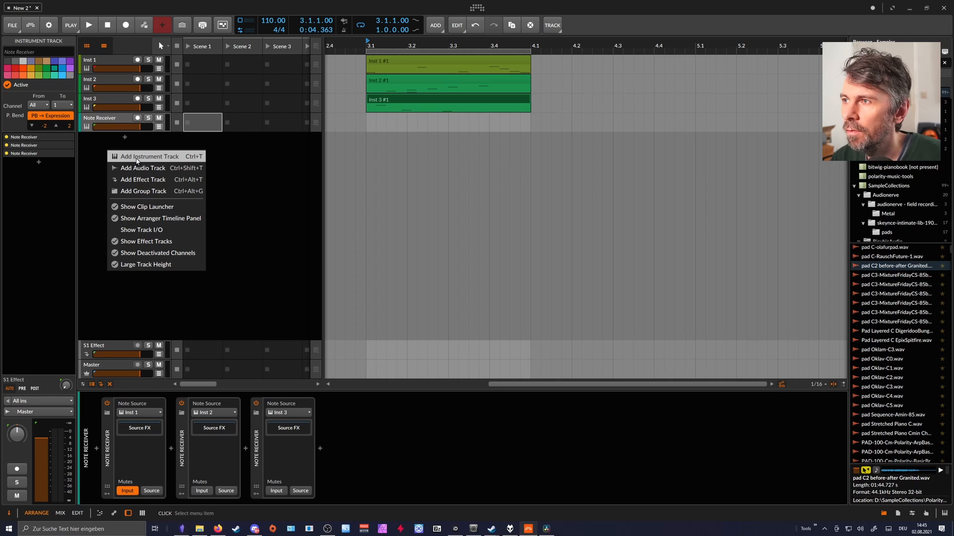
click(137, 158)
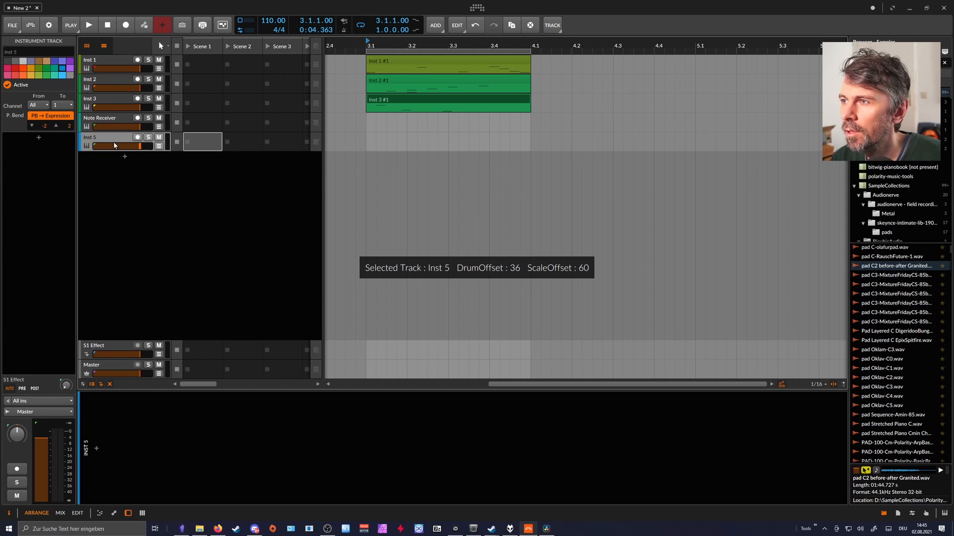
click(41, 401)
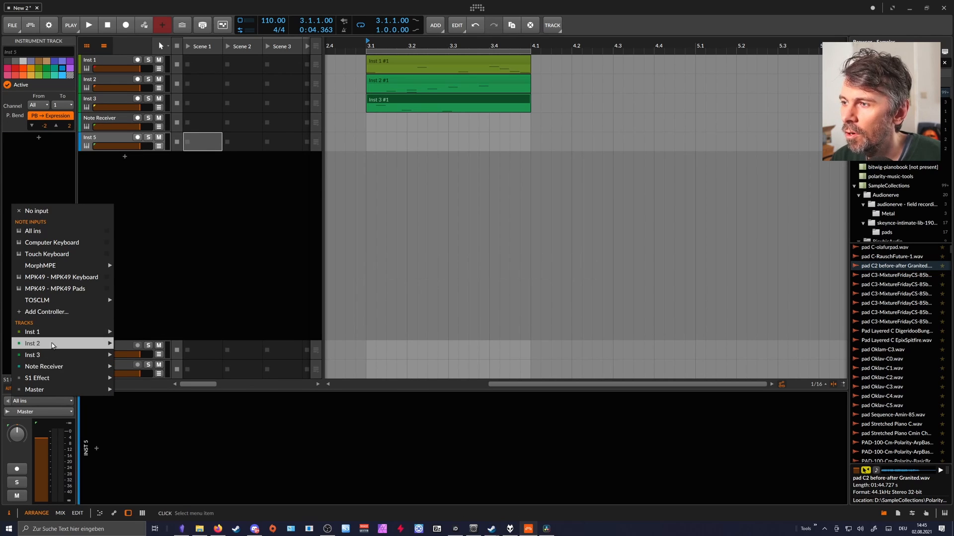
mouse_move(114, 369)
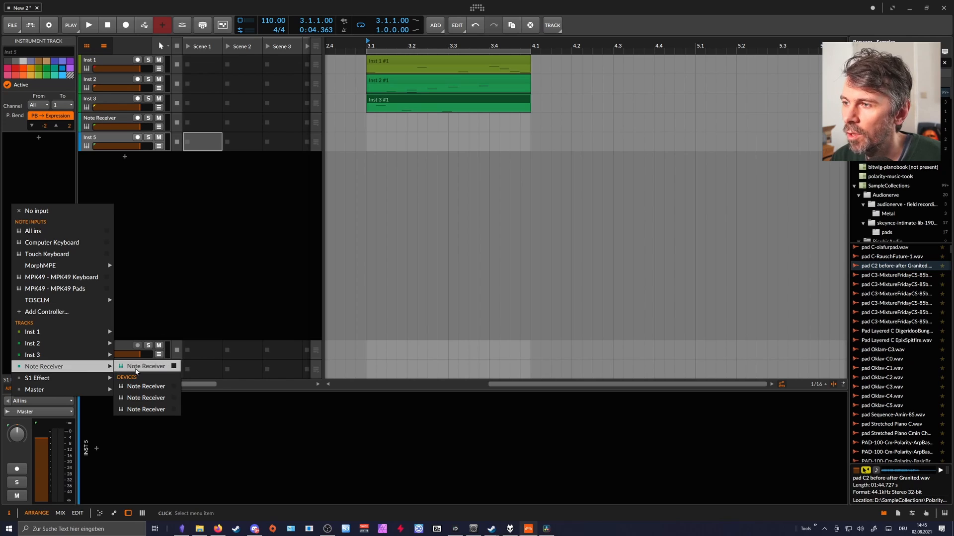
click(136, 370)
click(245, 244)
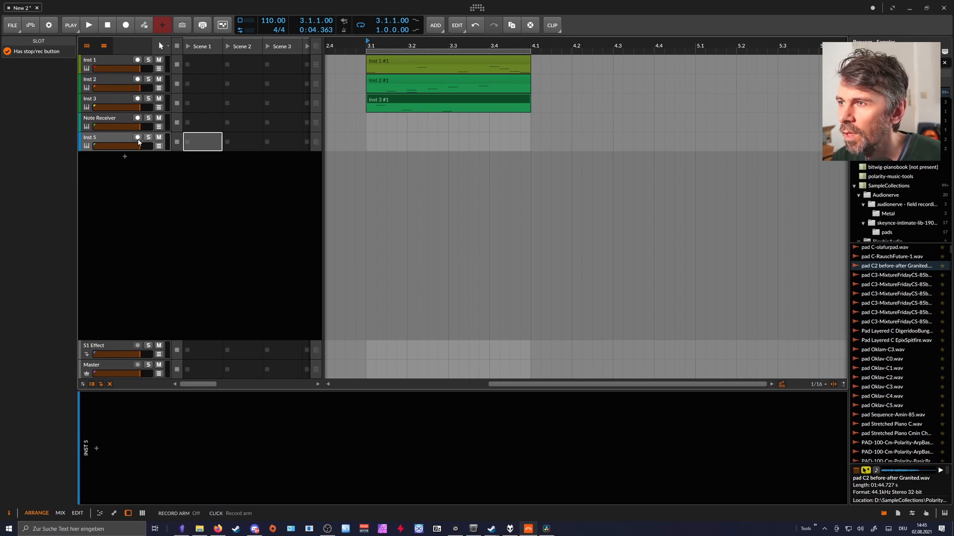
Arm the Inst 5 track, record the combined notes into an arranger clip at bar 3, and select the clip.
click(130, 27)
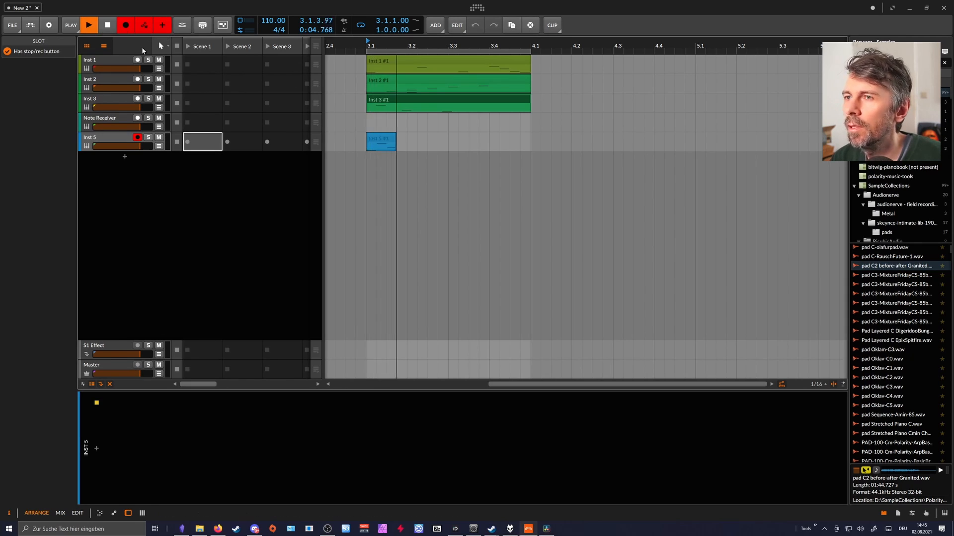
click(107, 25)
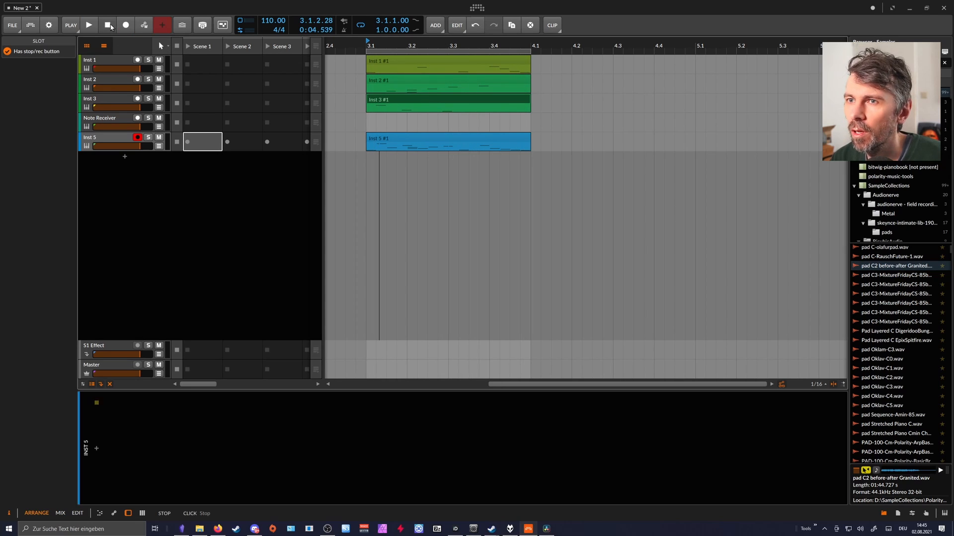
click(414, 137)
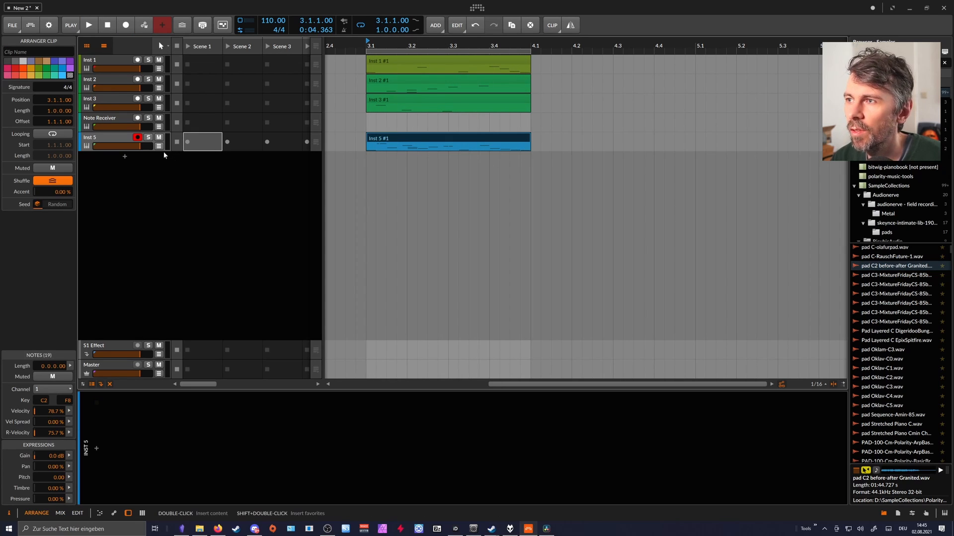
Enlarge the Inst 5 track and compare its recorded notes with the Inst 1, Inst 2 and Inst 3 clips.
drag(418, 45, 471, 70)
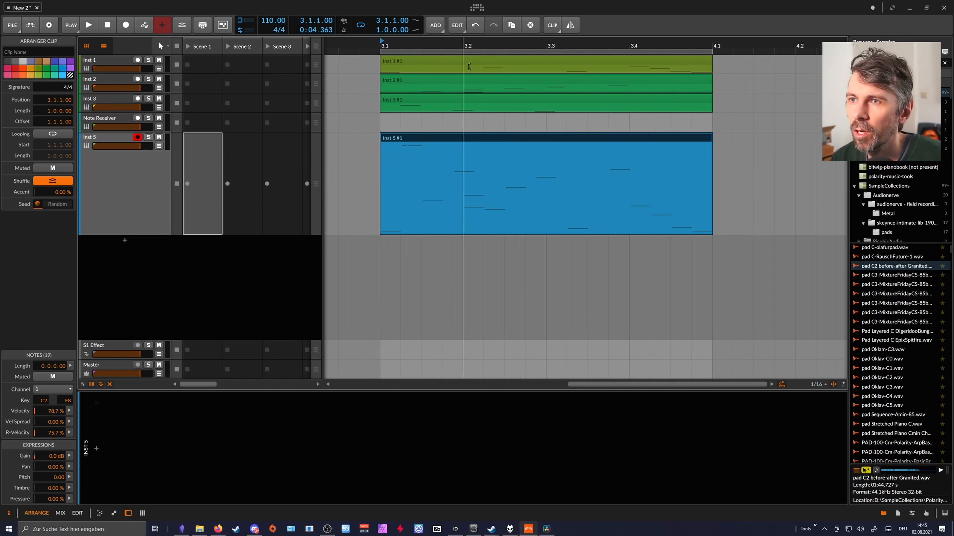
click(471, 46)
click(442, 141)
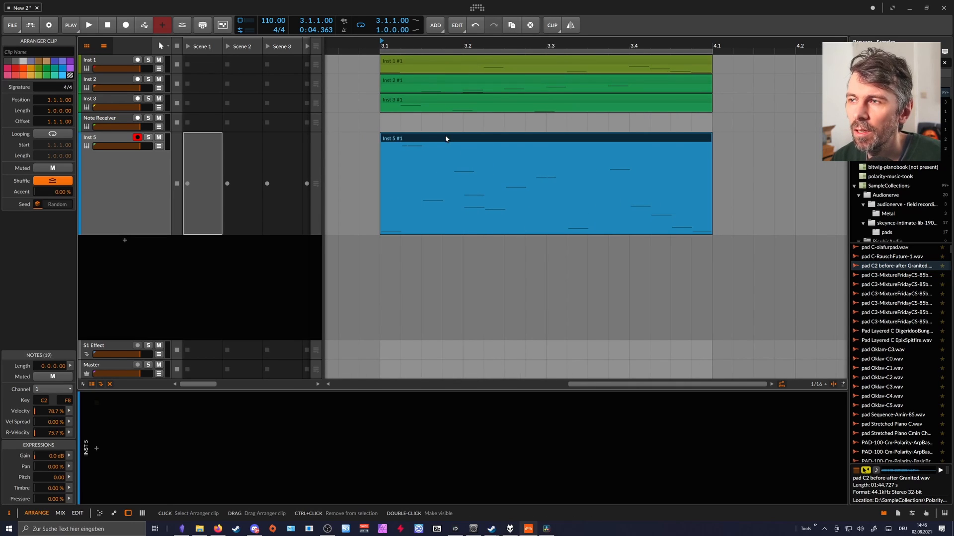
click(444, 63)
click(439, 81)
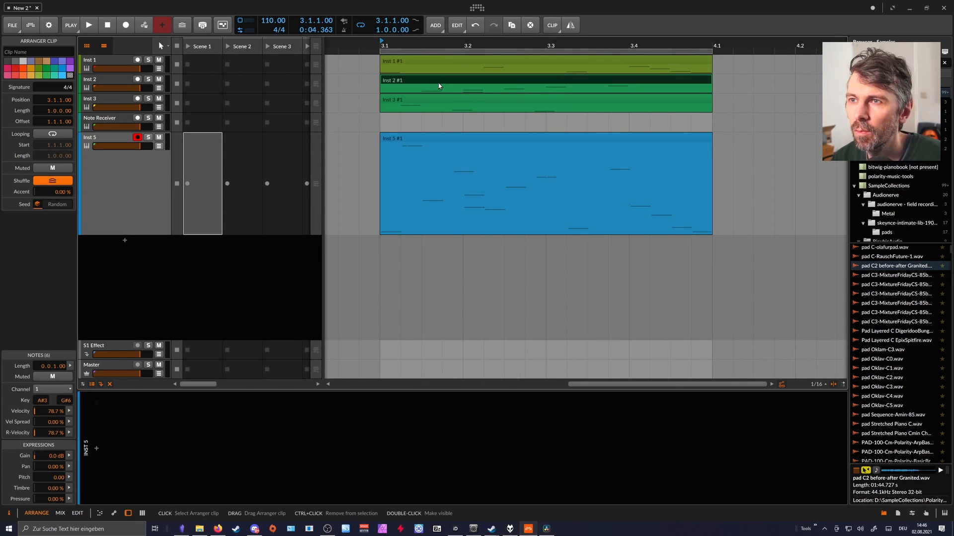
click(443, 101)
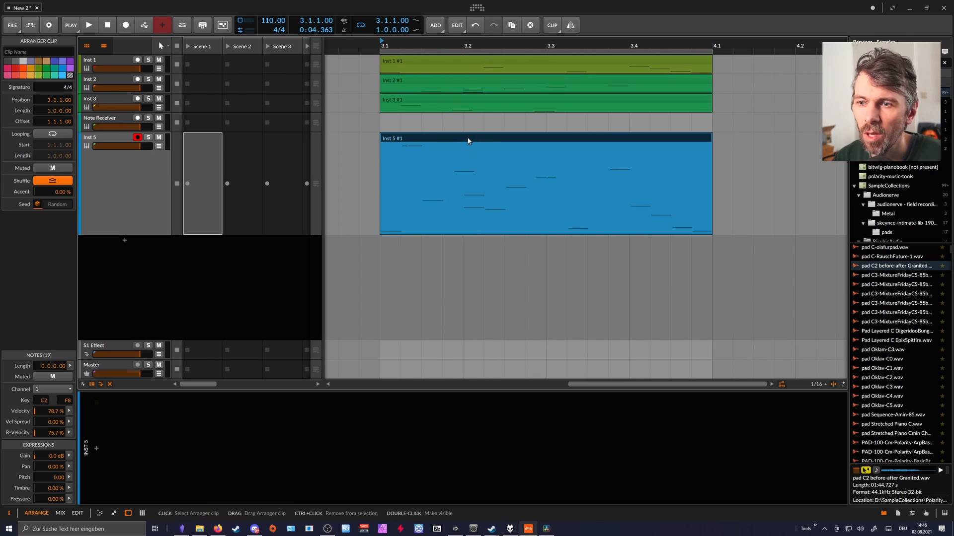
click(137, 174)
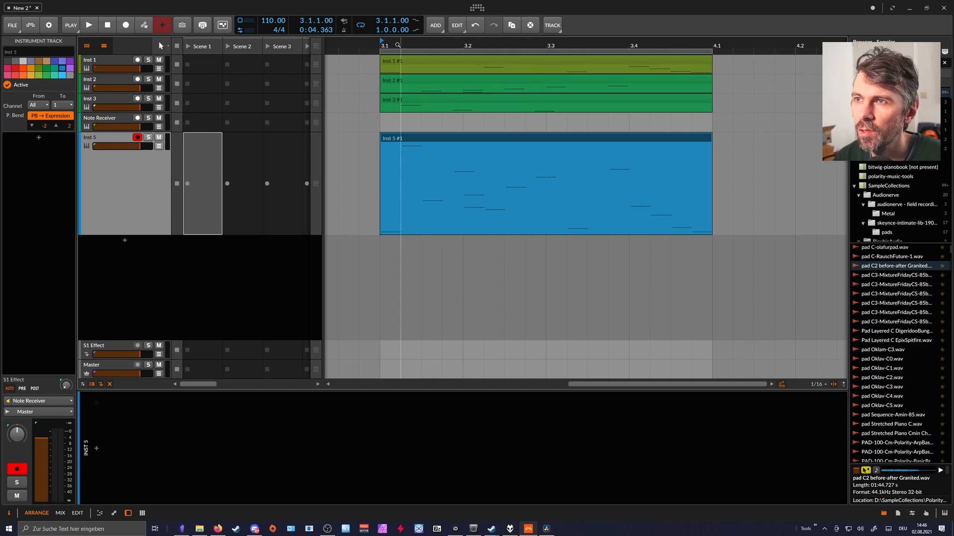
scroll(391, 45, down, 5)
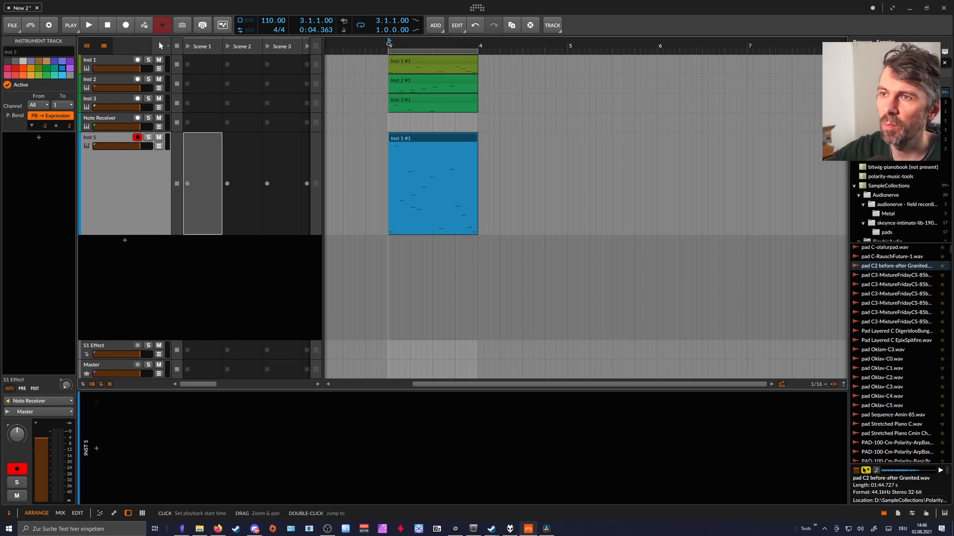
Review the three Note Receivers on the Note Receiver track and reselect the Inst 5 track.
click(101, 119)
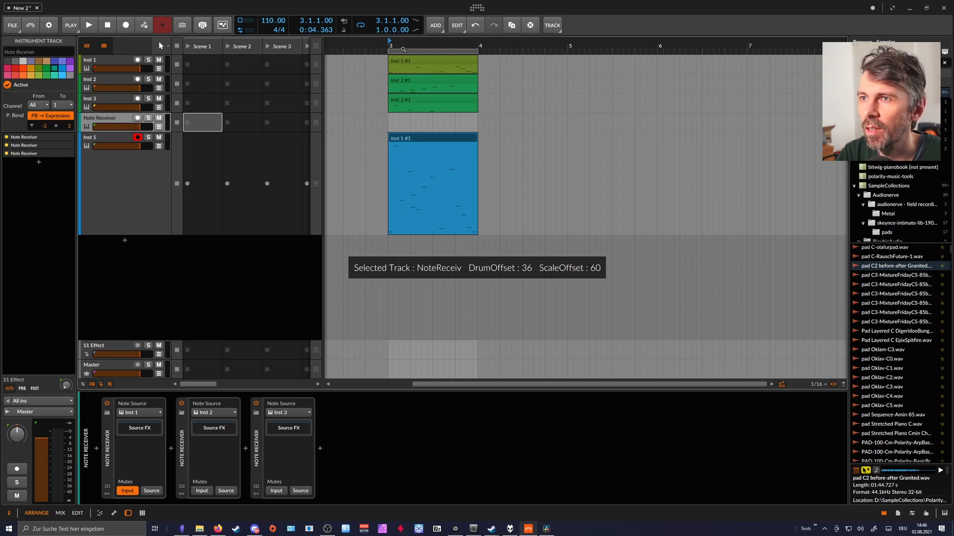
drag(399, 45, 417, 67)
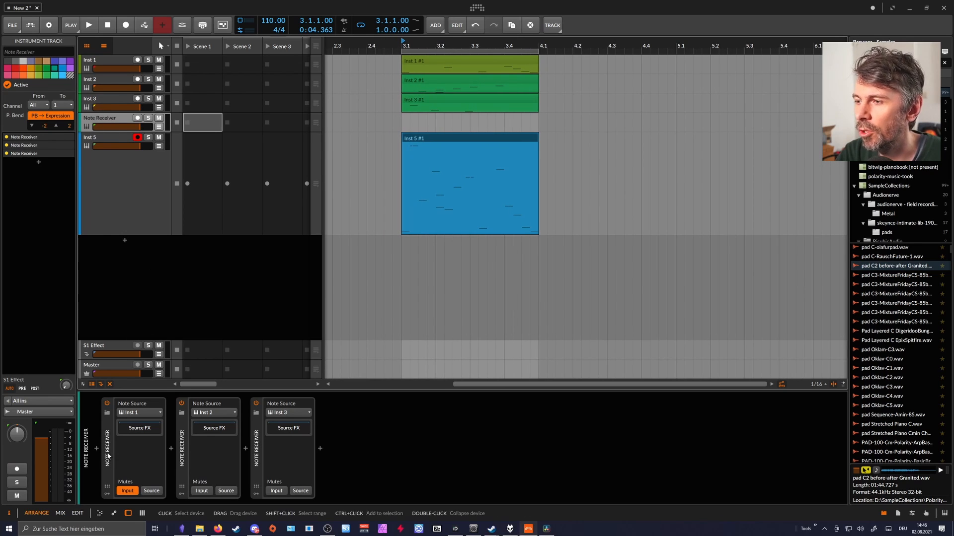
click(214, 450)
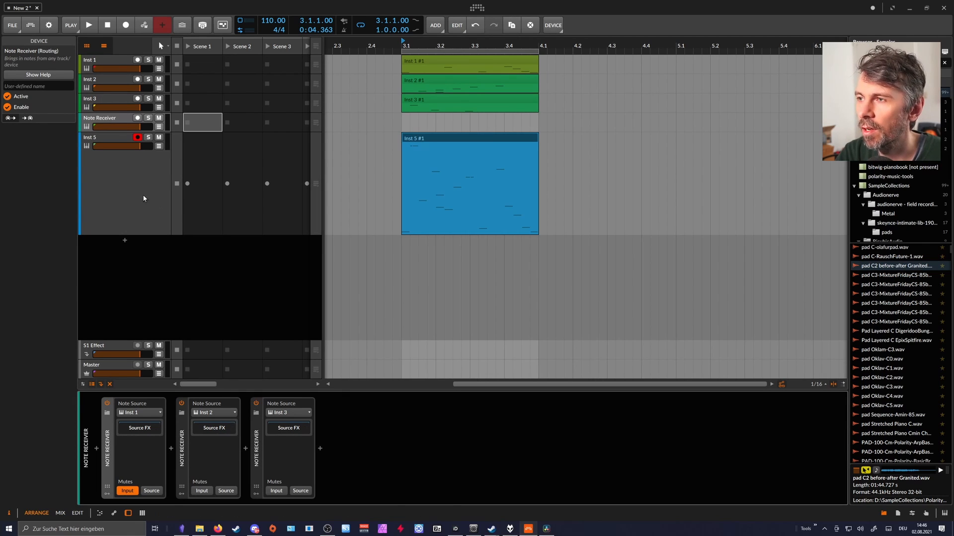
click(185, 193)
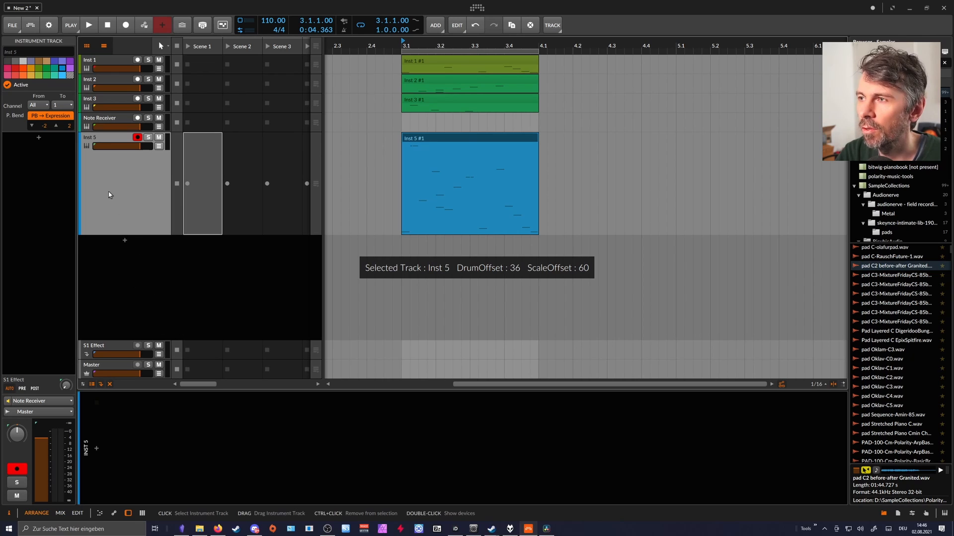